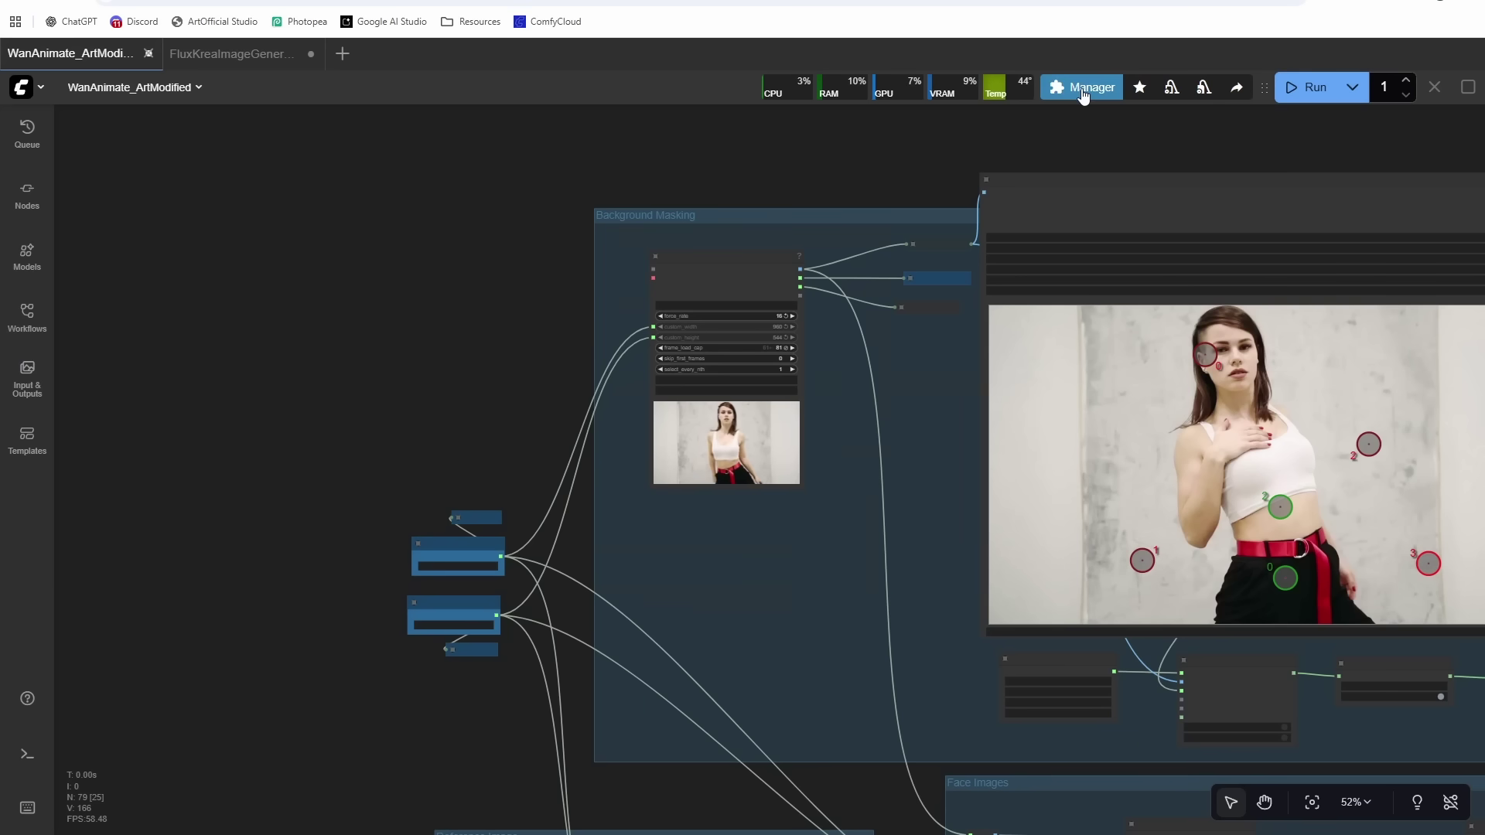
- Open the custom nodes manager and search it for "wanvideo"
click(1083, 87)
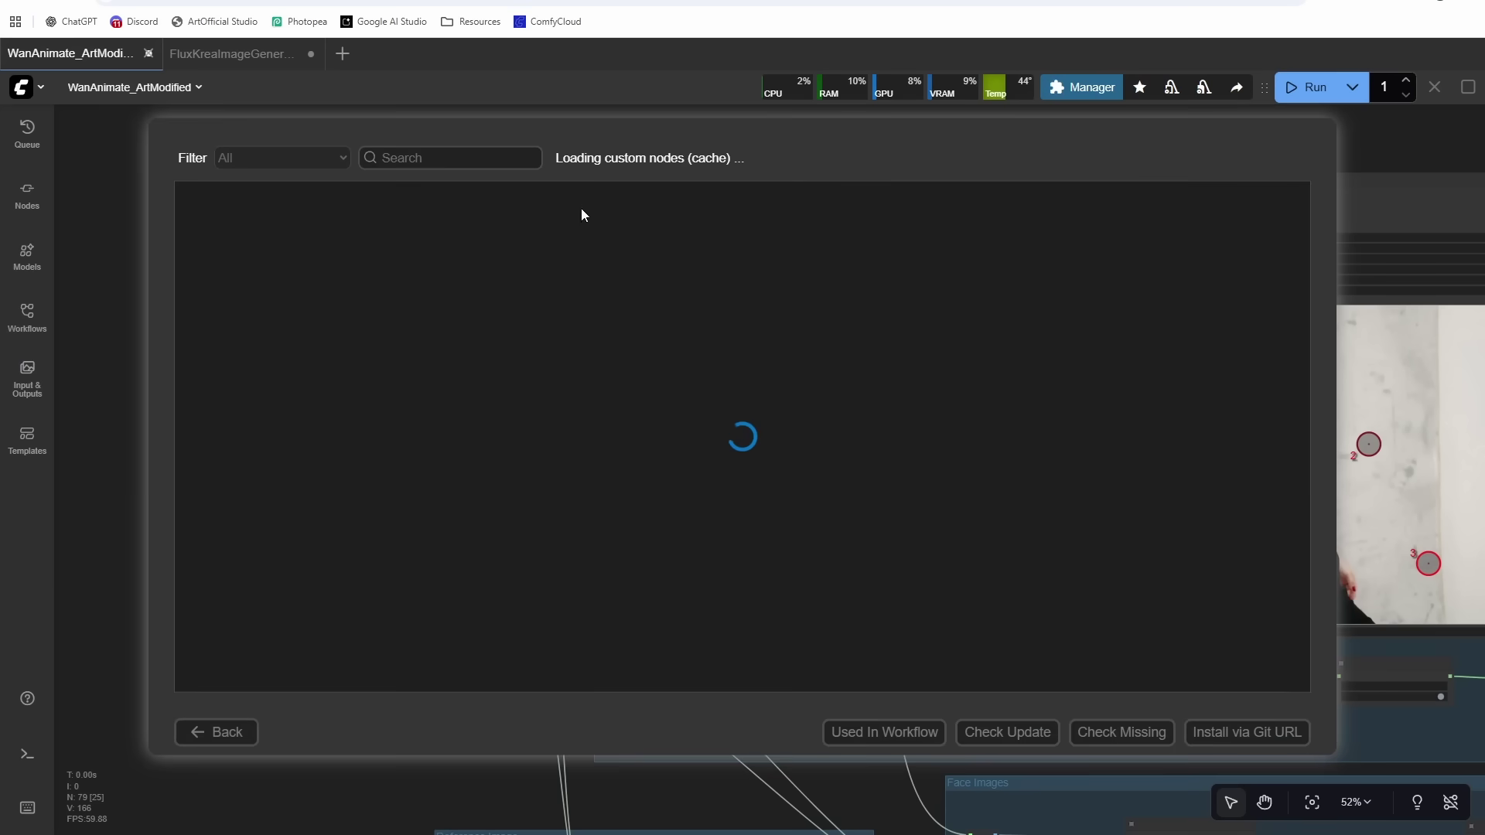
click(457, 158)
text(wan)
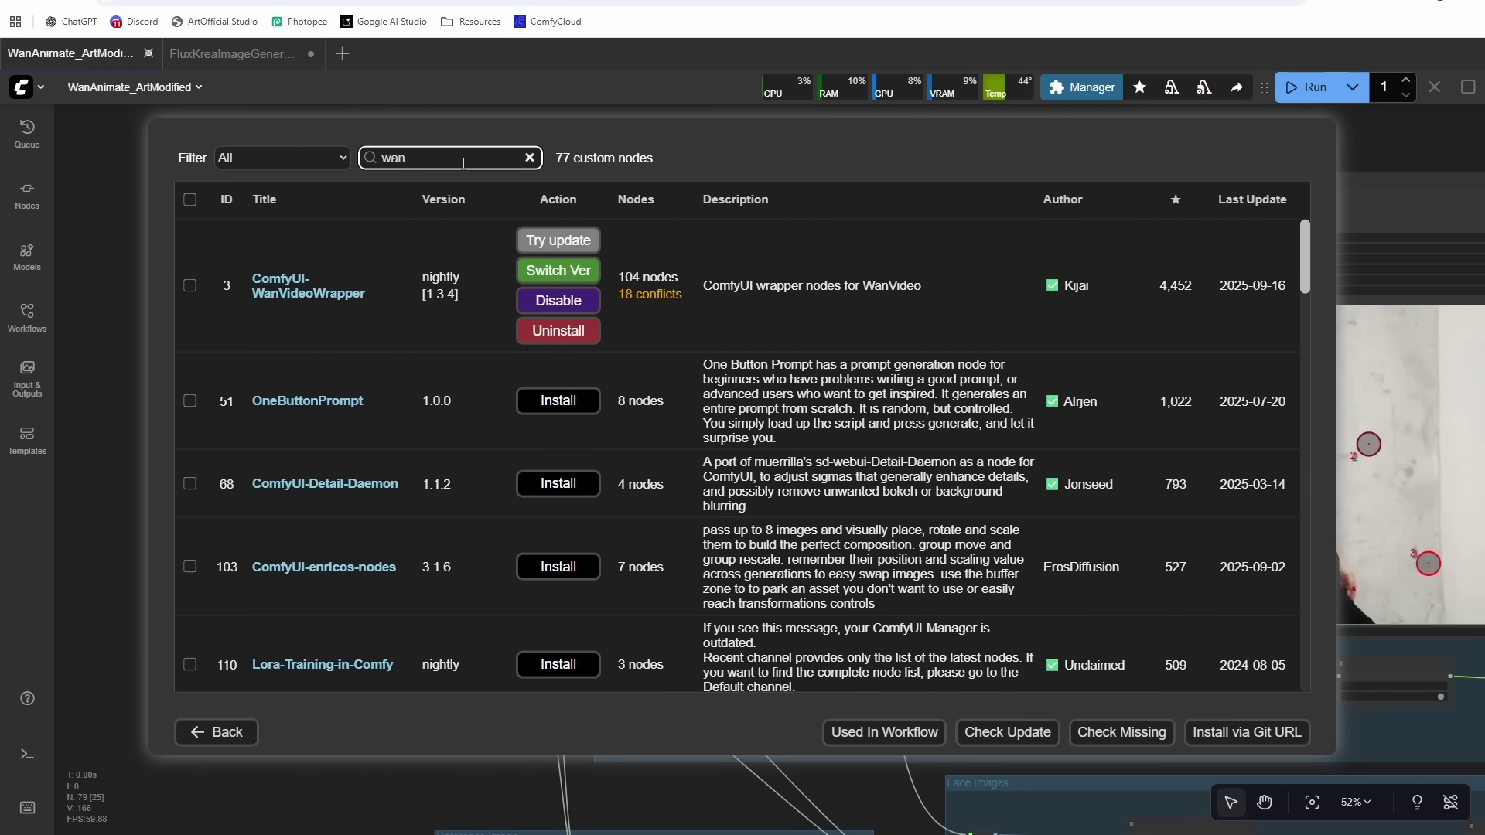
text(video)
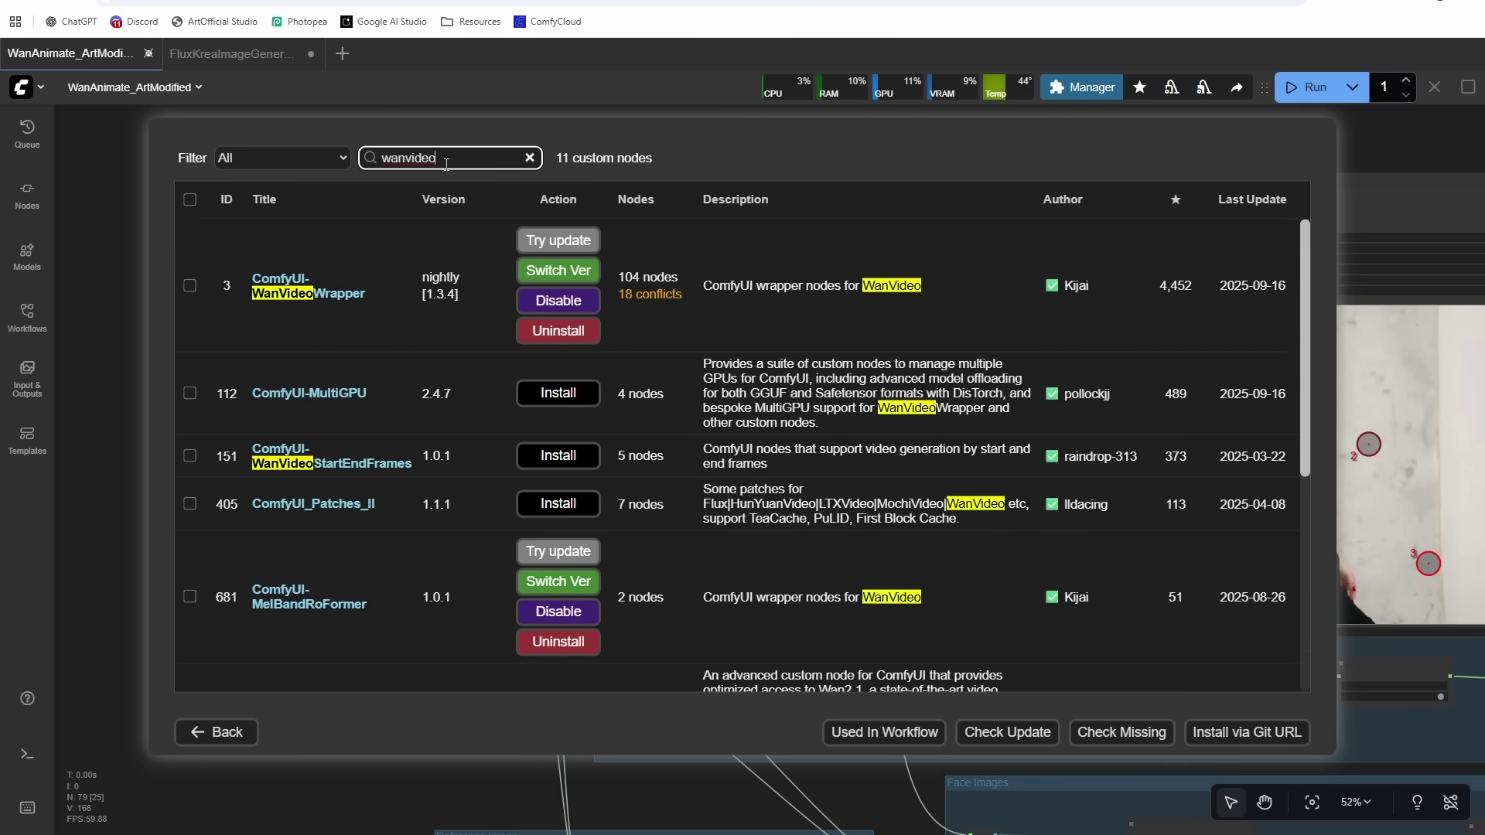
- Search the custom nodes list for "kjno" and clear the search text
key(ctrl+a)
text(kjno)
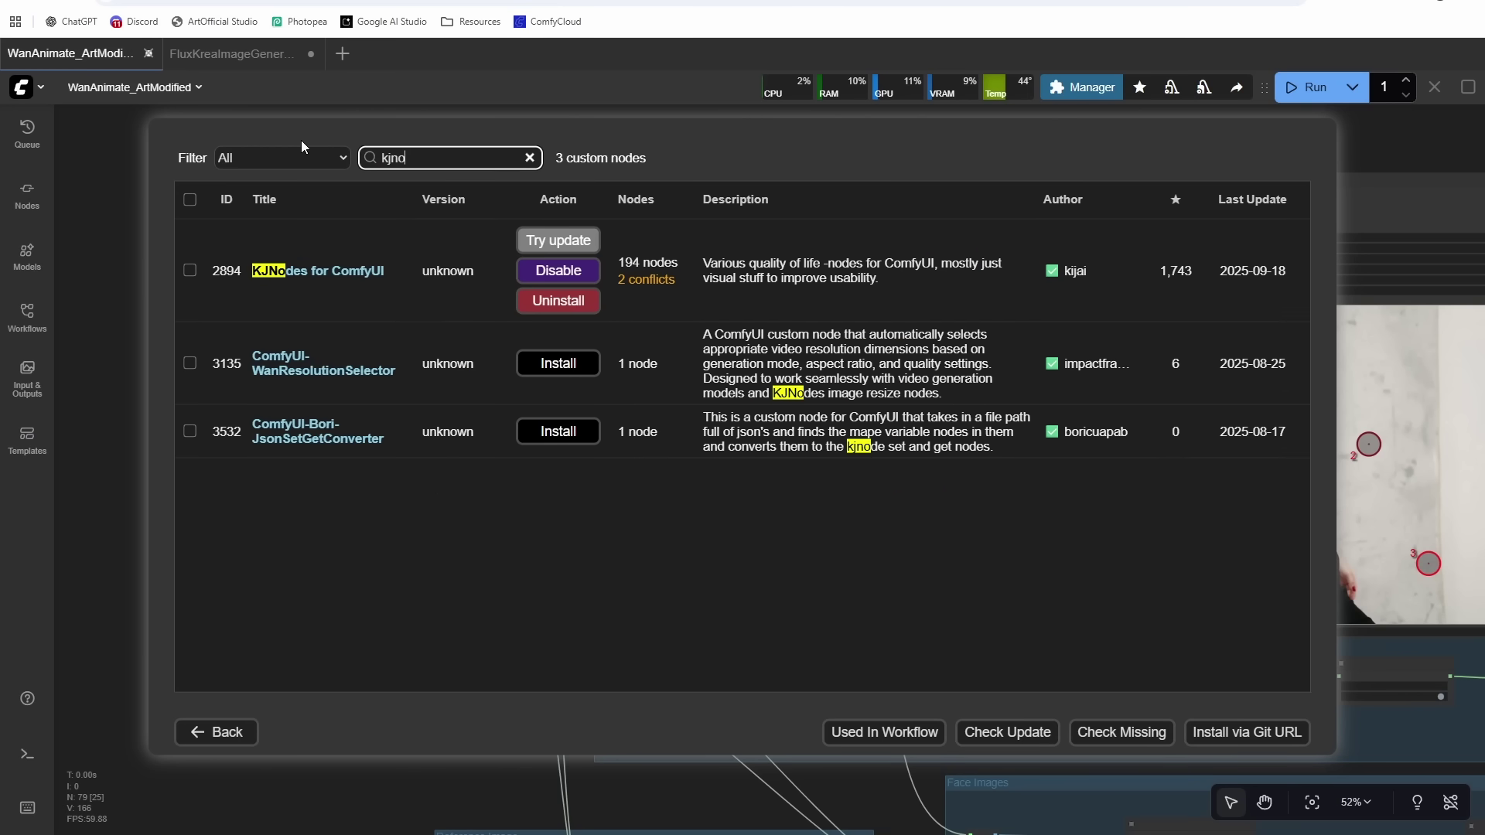
key(ctrl+a)
key(BackSpace)
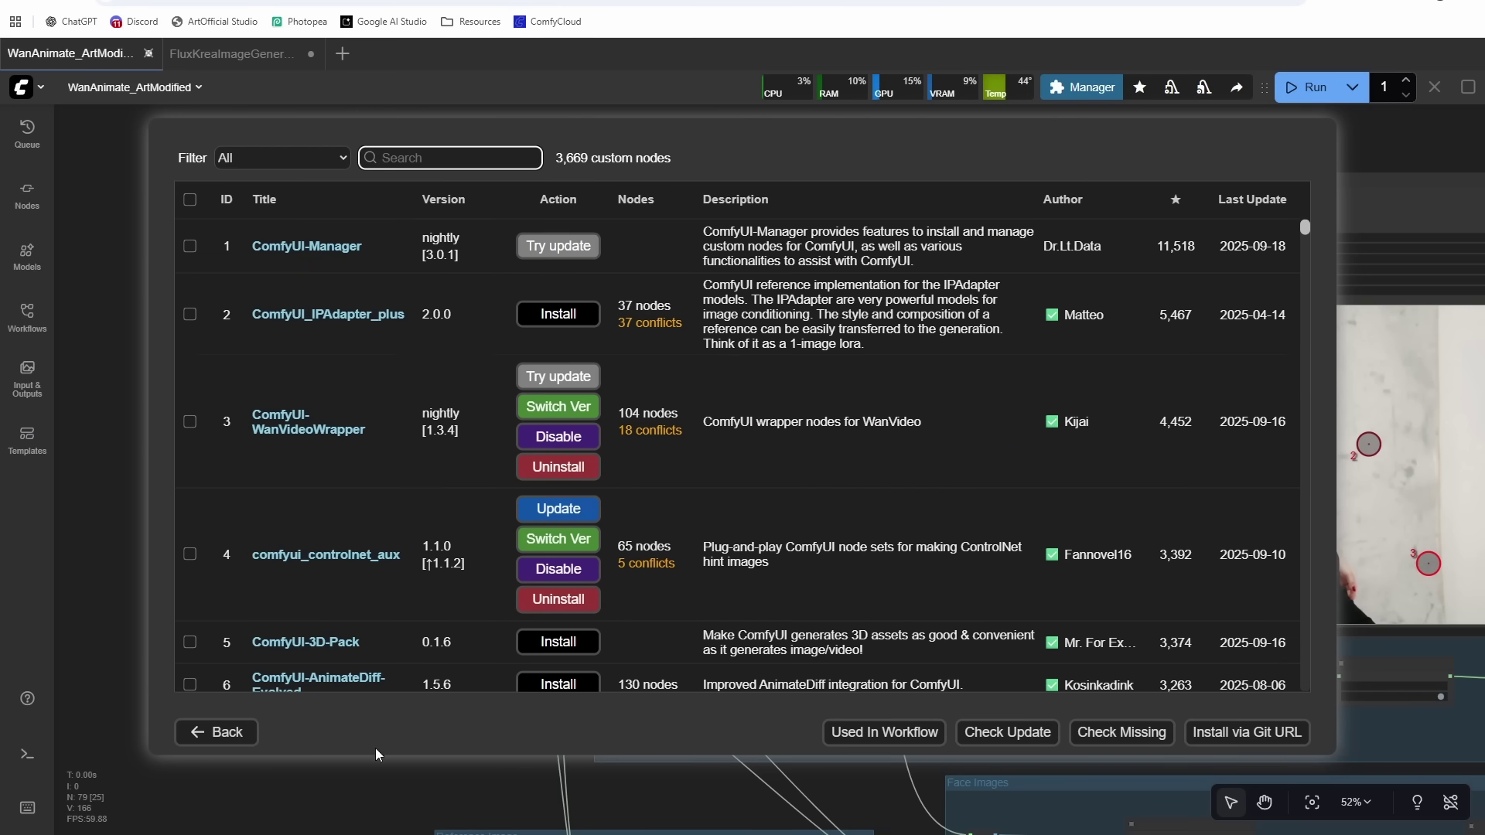
- Return to the manager's main dialog and set the update option to ComfyUI Nightly Version
click(218, 732)
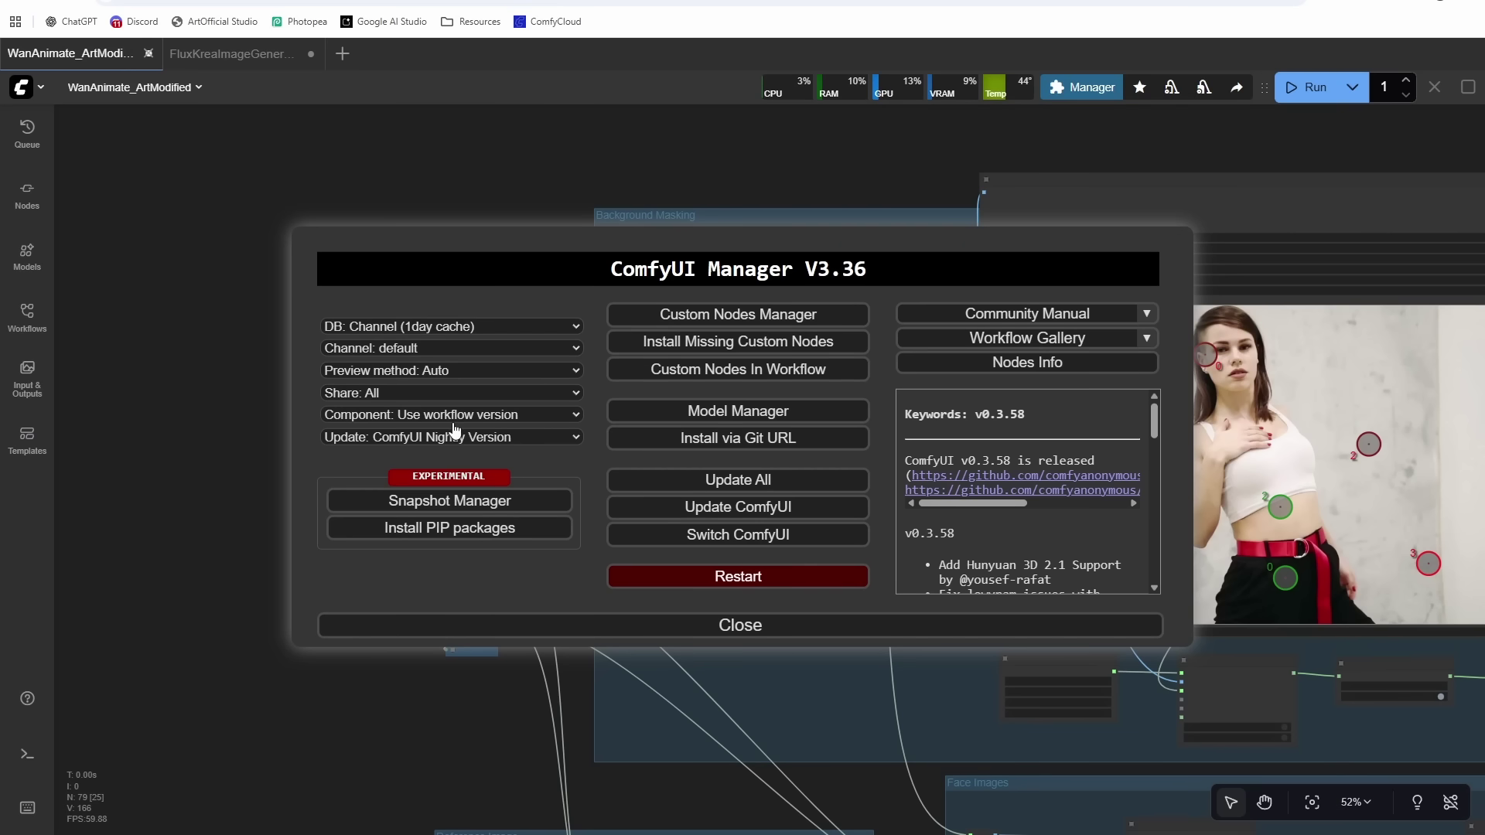
click(403, 441)
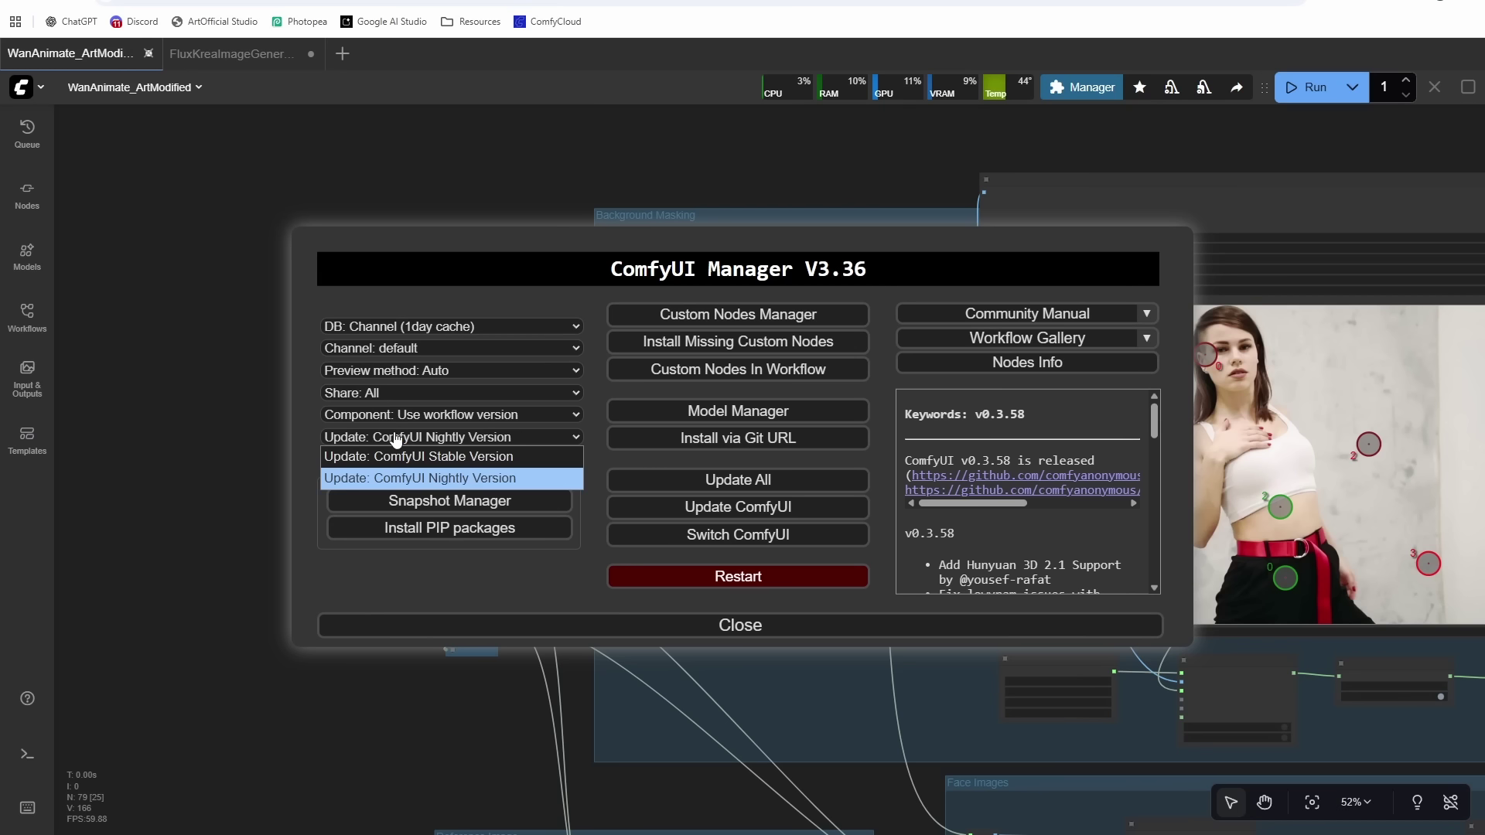
click(430, 478)
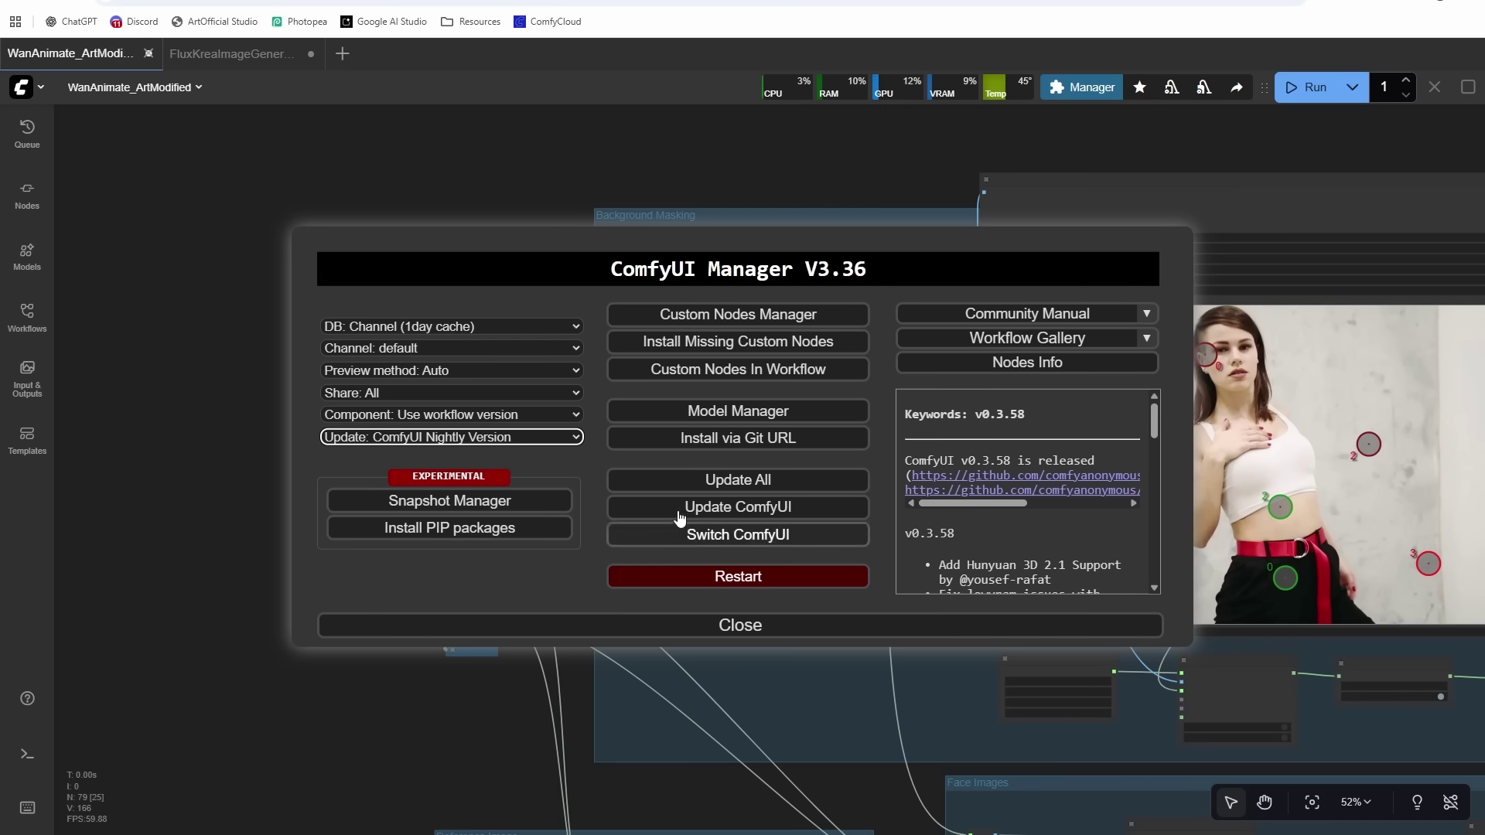
- Search the custom nodes list for "wanvid" and close the manager
click(749, 315)
click(448, 159)
text(w)
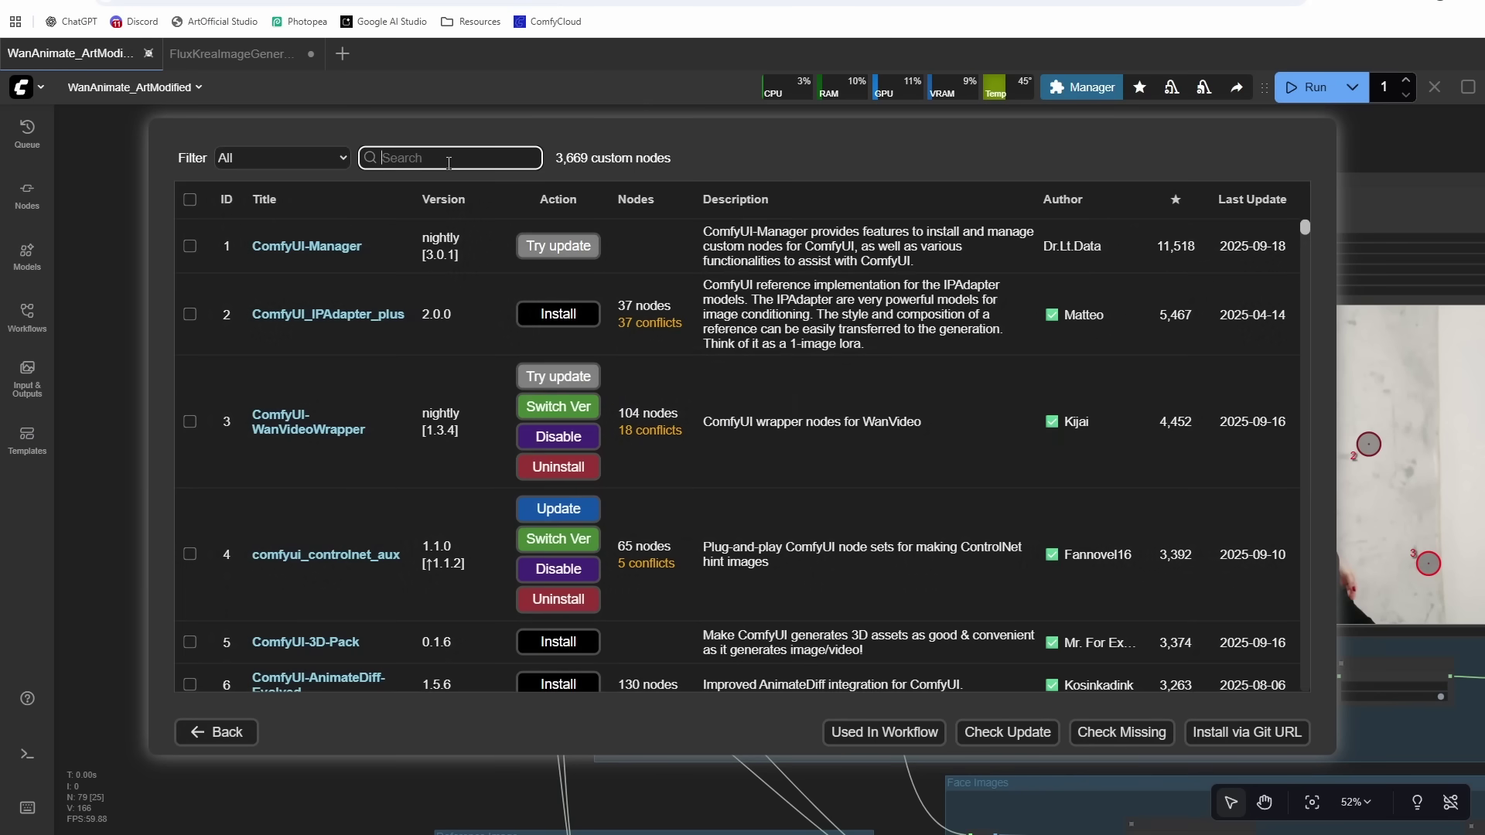
text(anvid)
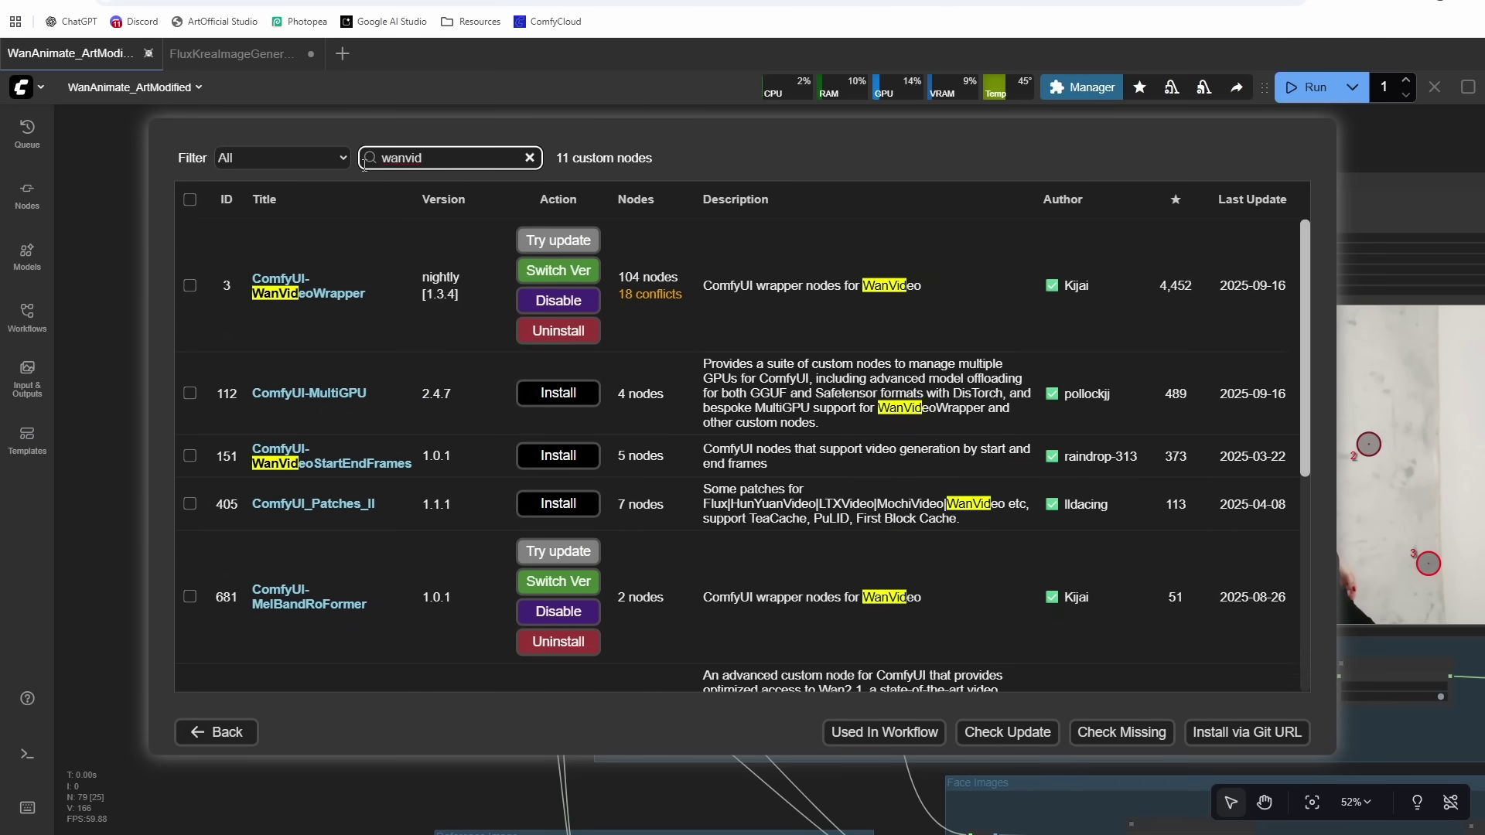
click(210, 732)
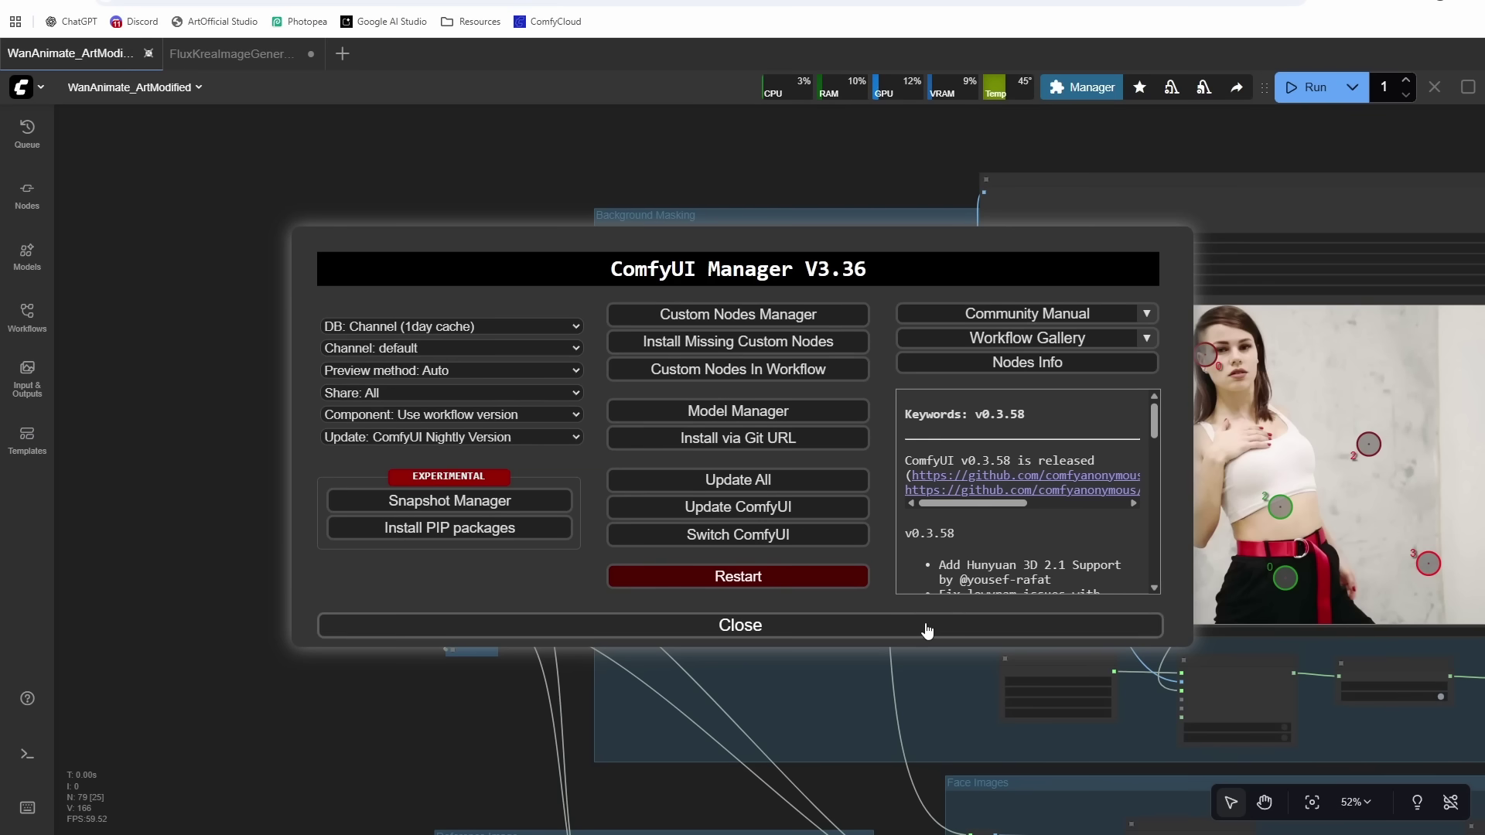
click(899, 626)
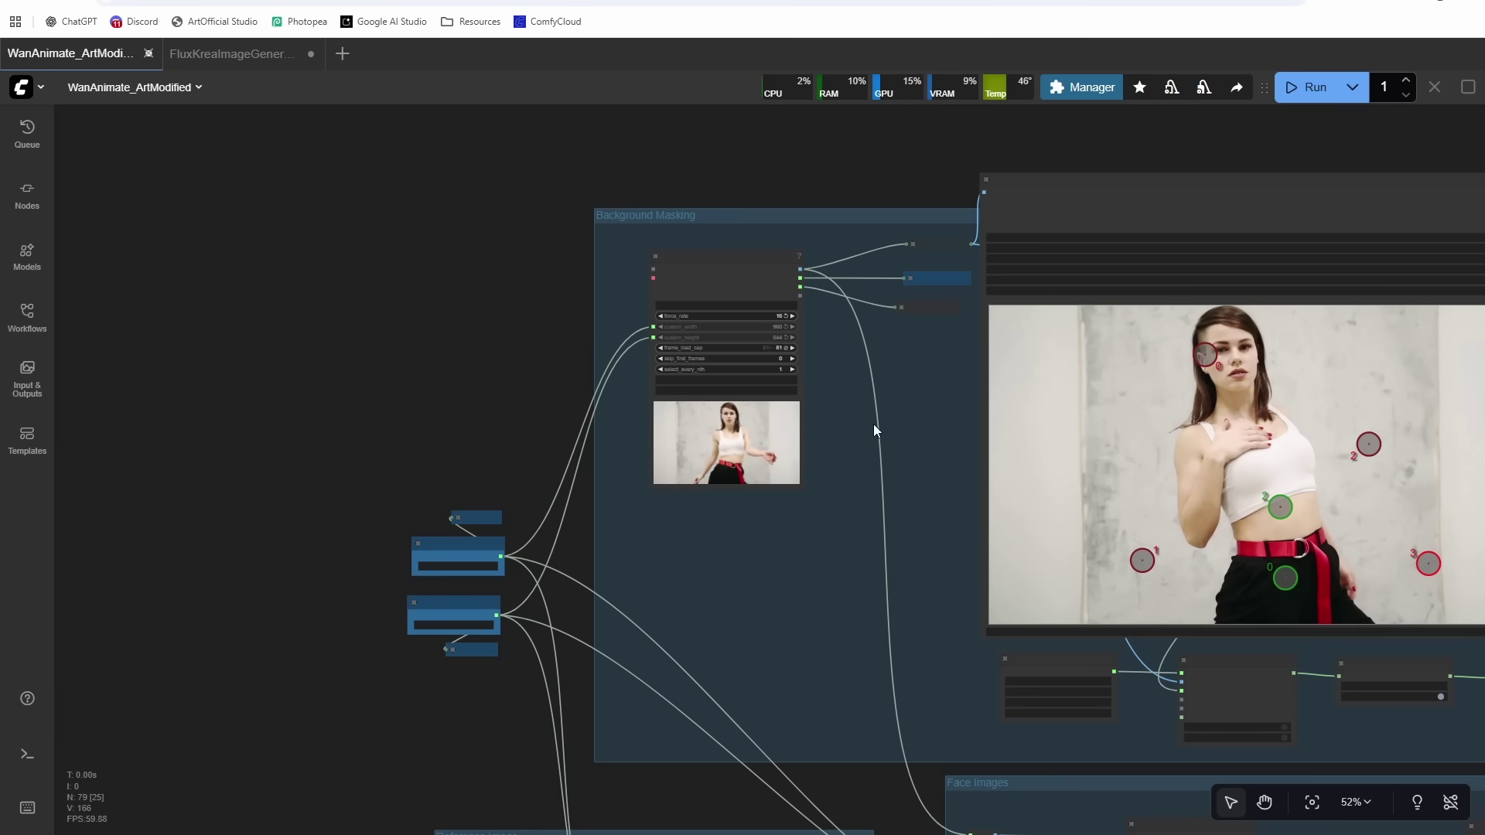
drag(874, 431, 551, 338)
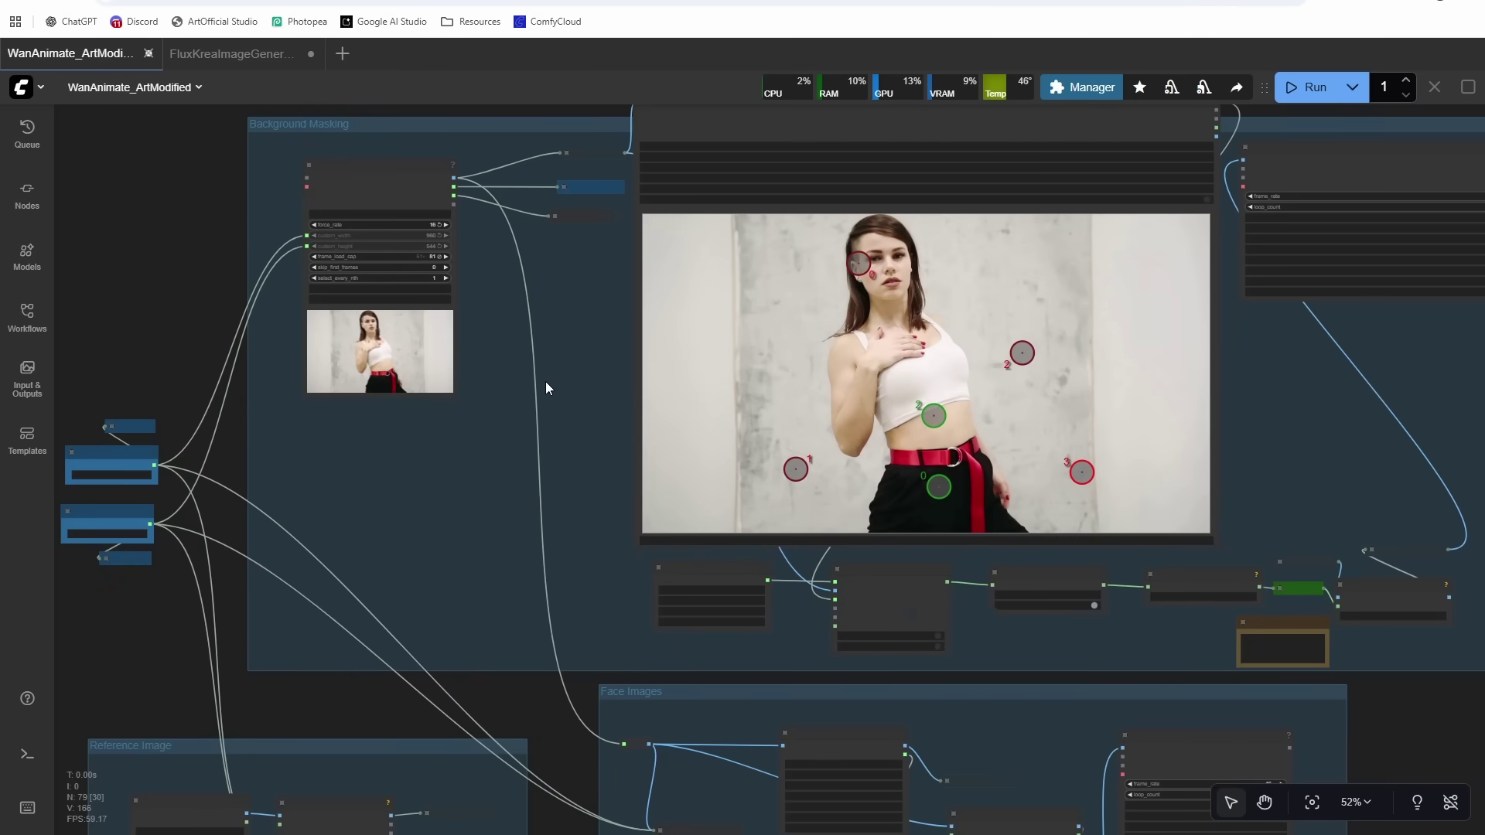
drag(551, 360, 585, 463)
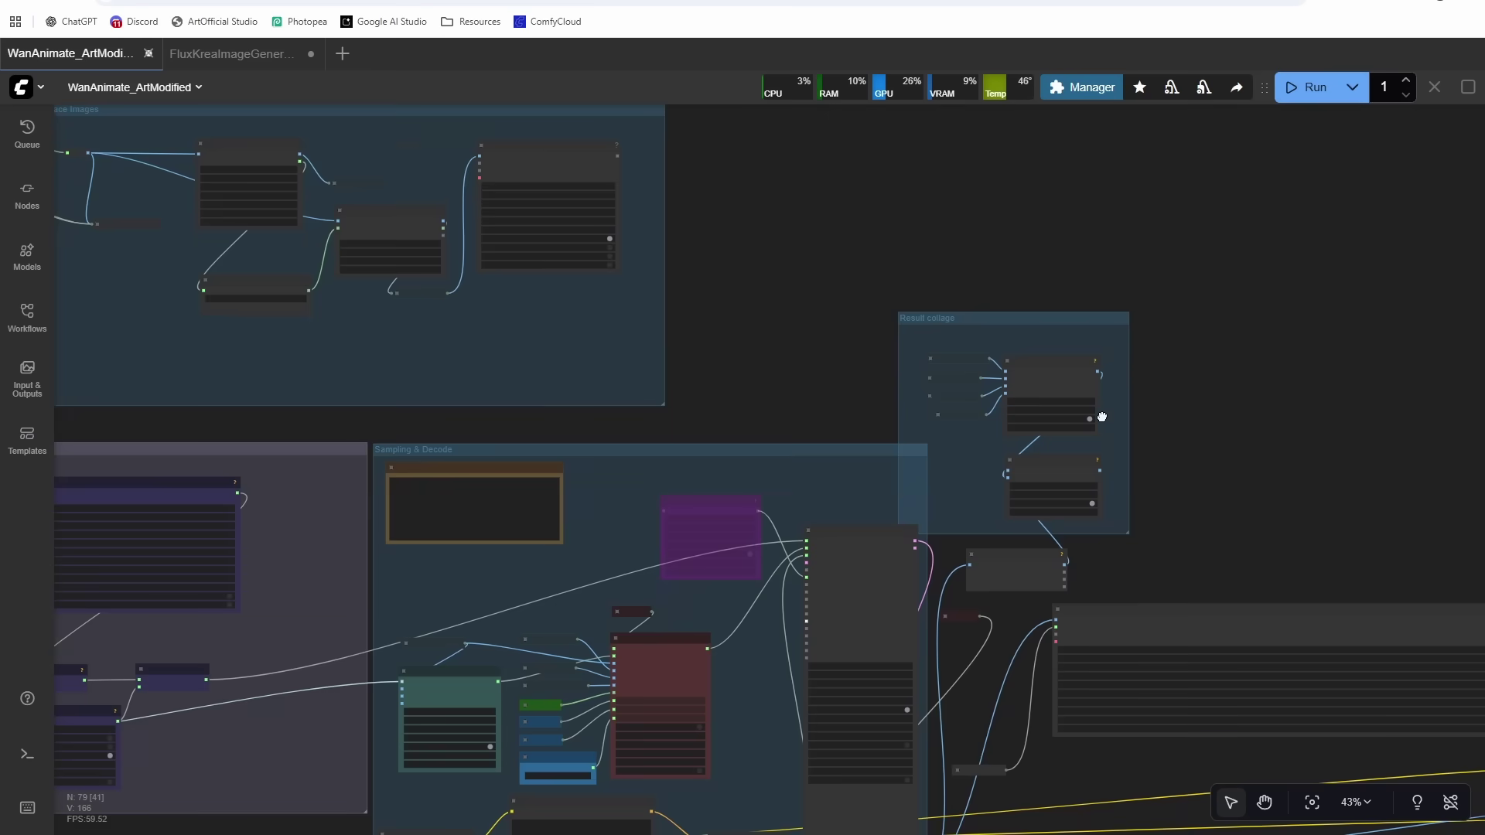
drag(827, 286, 1209, 647)
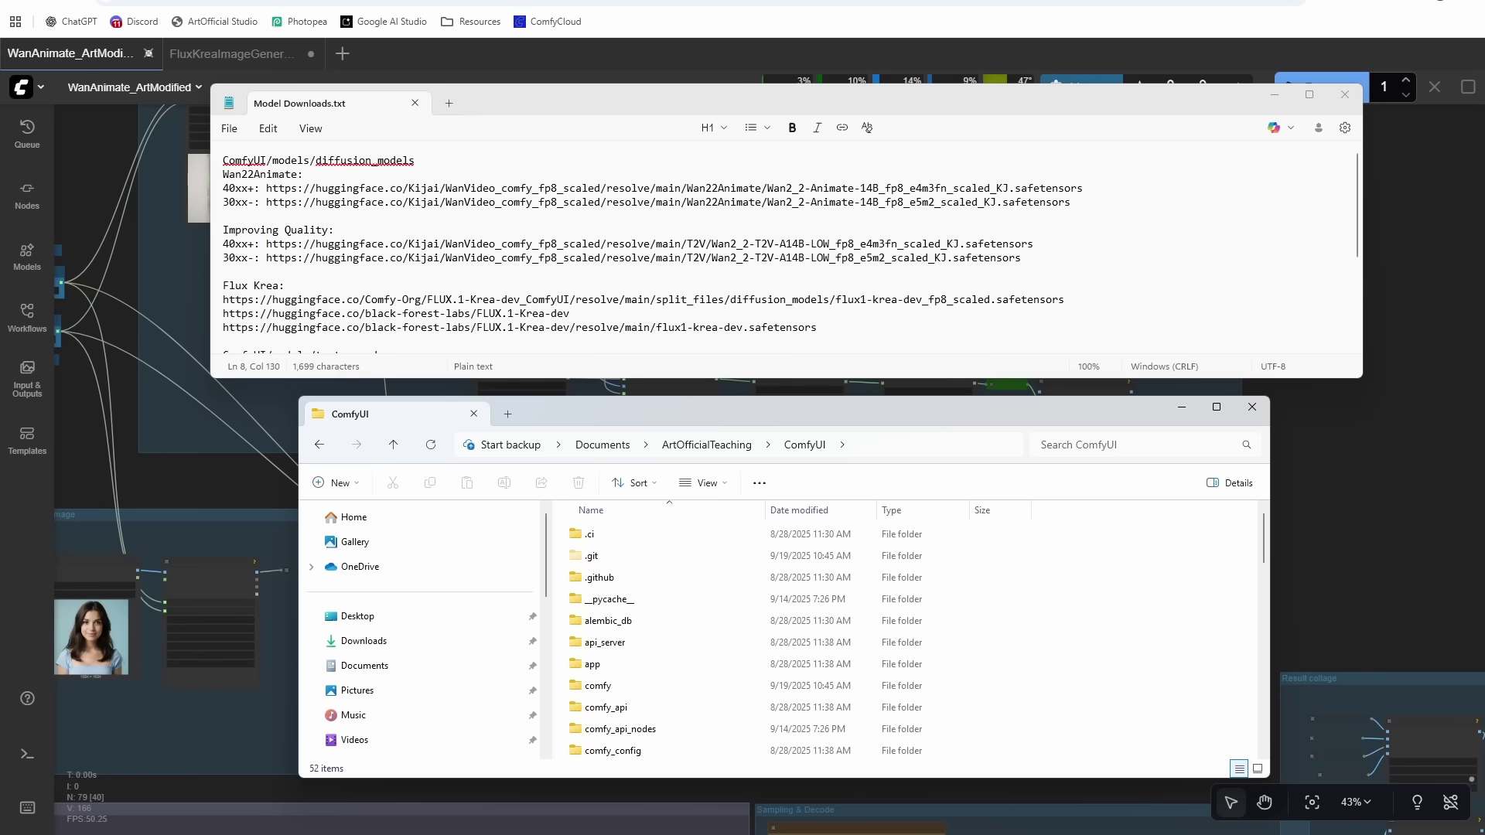
- Review the model links and target folders in Model Downloads.txt, making its window taller
scroll(487, 232, down, 4)
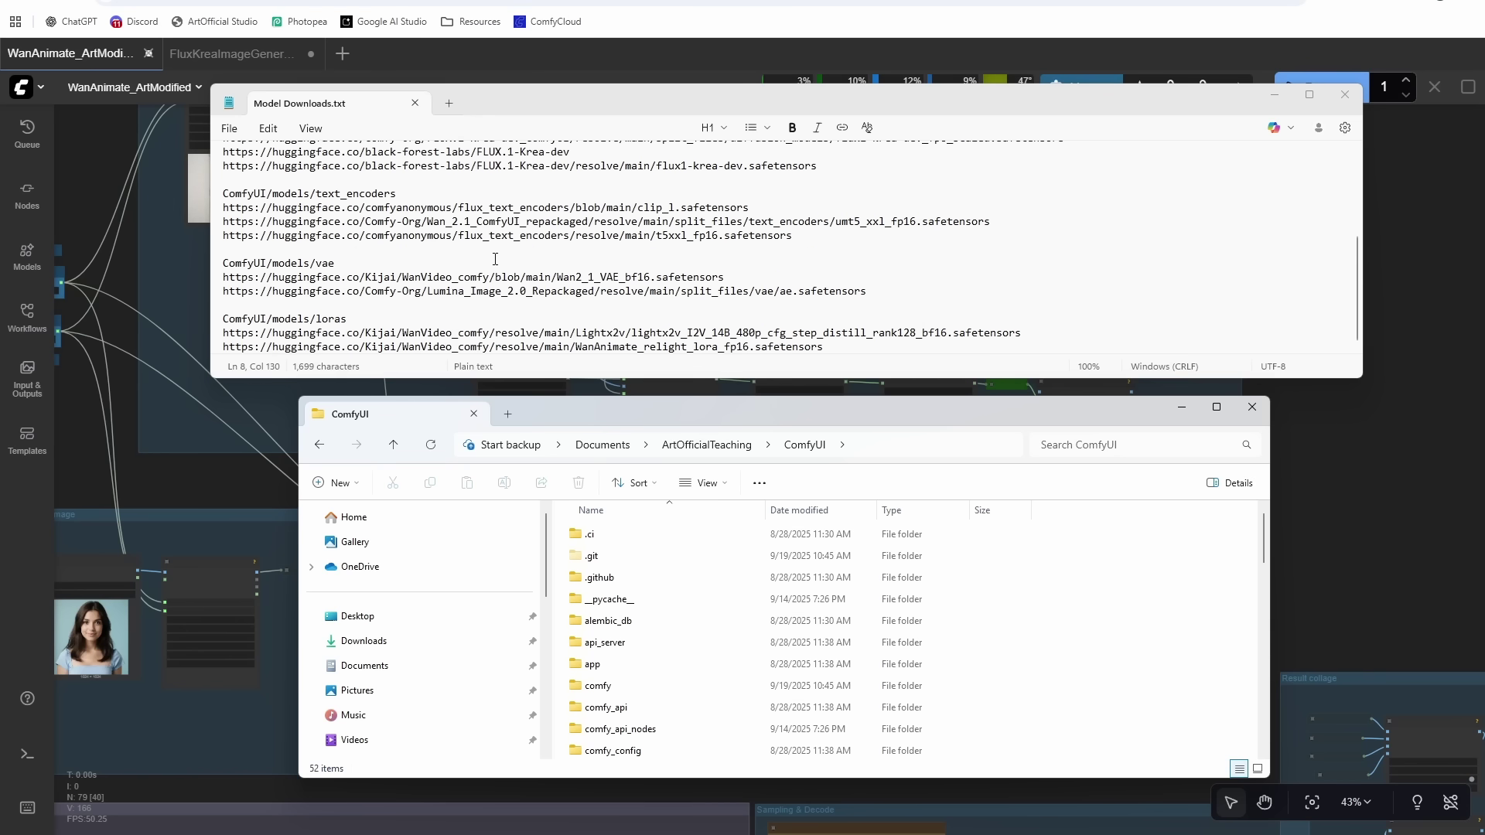
scroll(495, 259, up, 4)
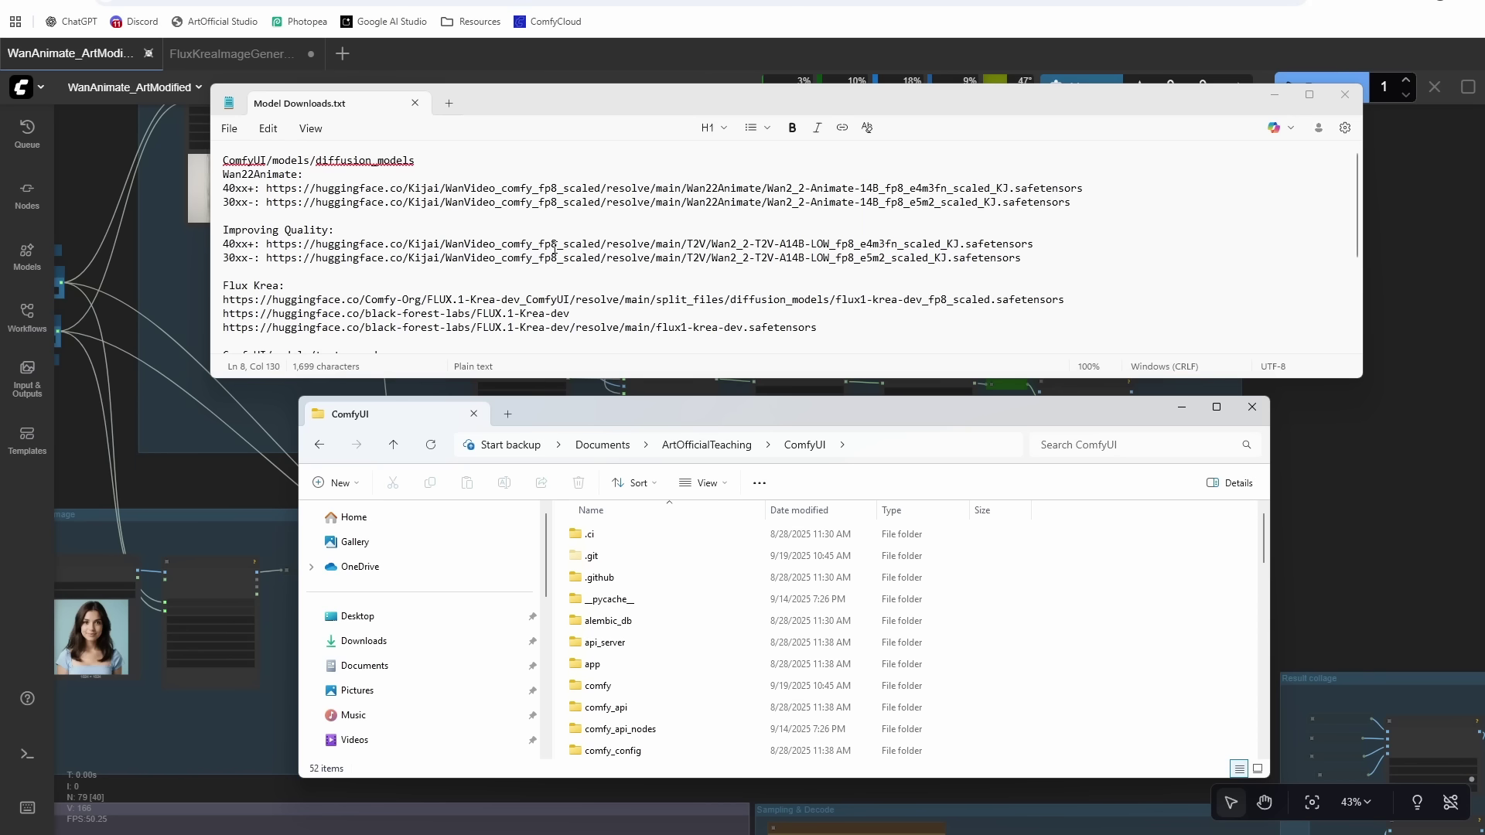
scroll(309, 224, down, 2)
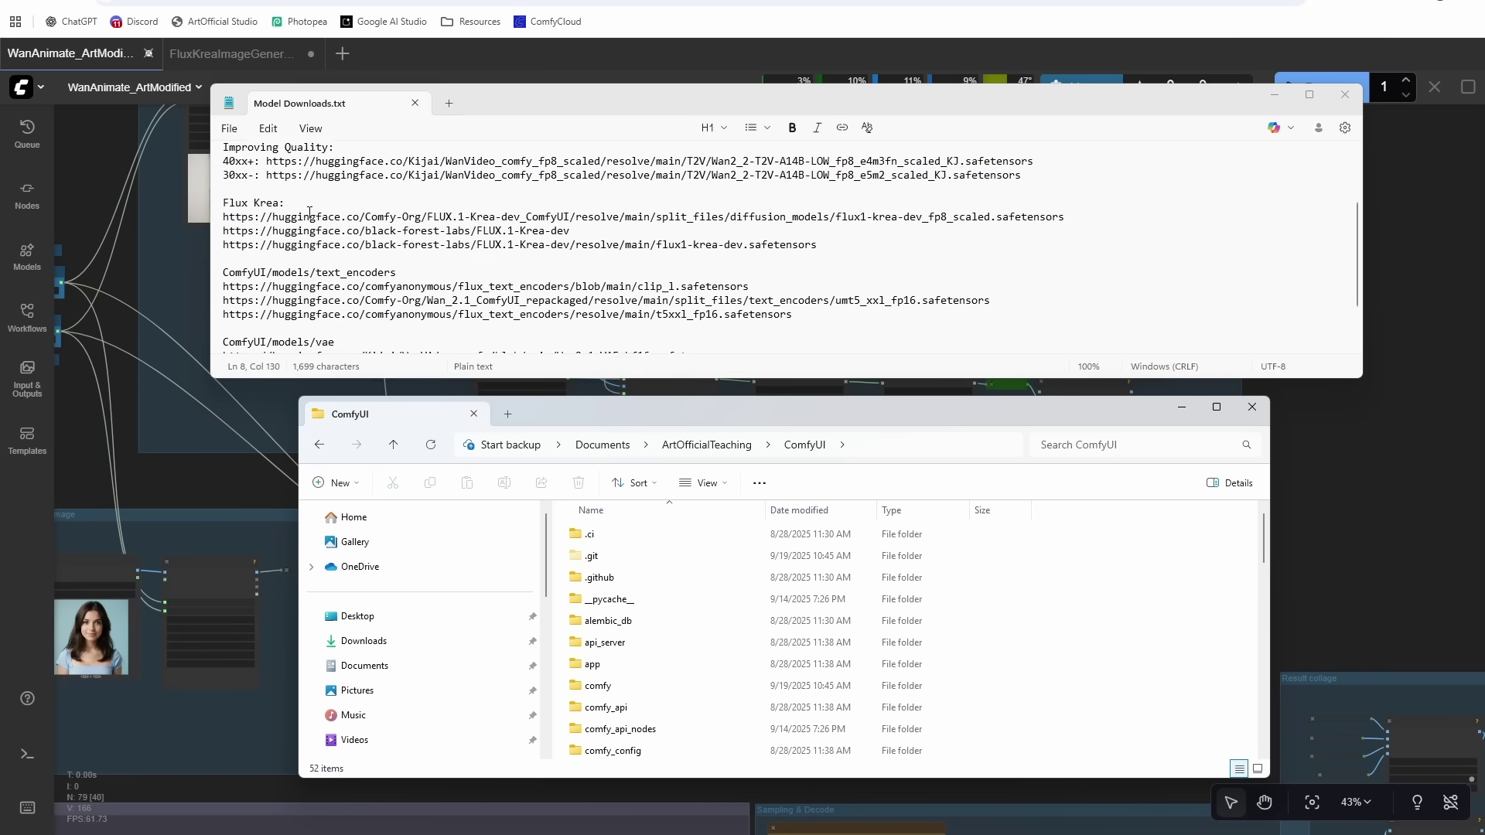
scroll(331, 231, up, 2)
click(486, 378)
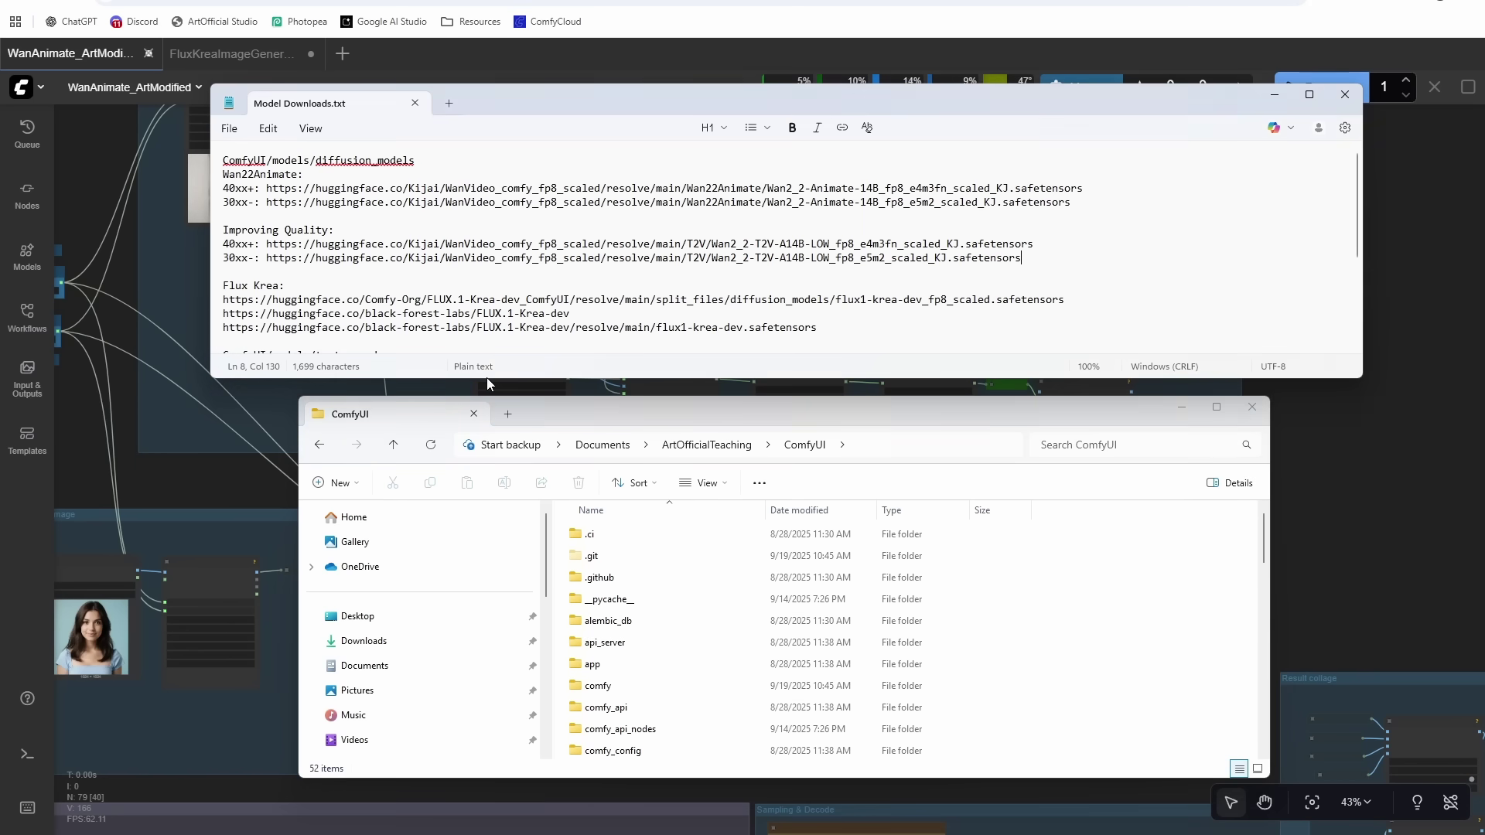
drag(496, 380, 500, 480)
scroll(502, 349, down, 2)
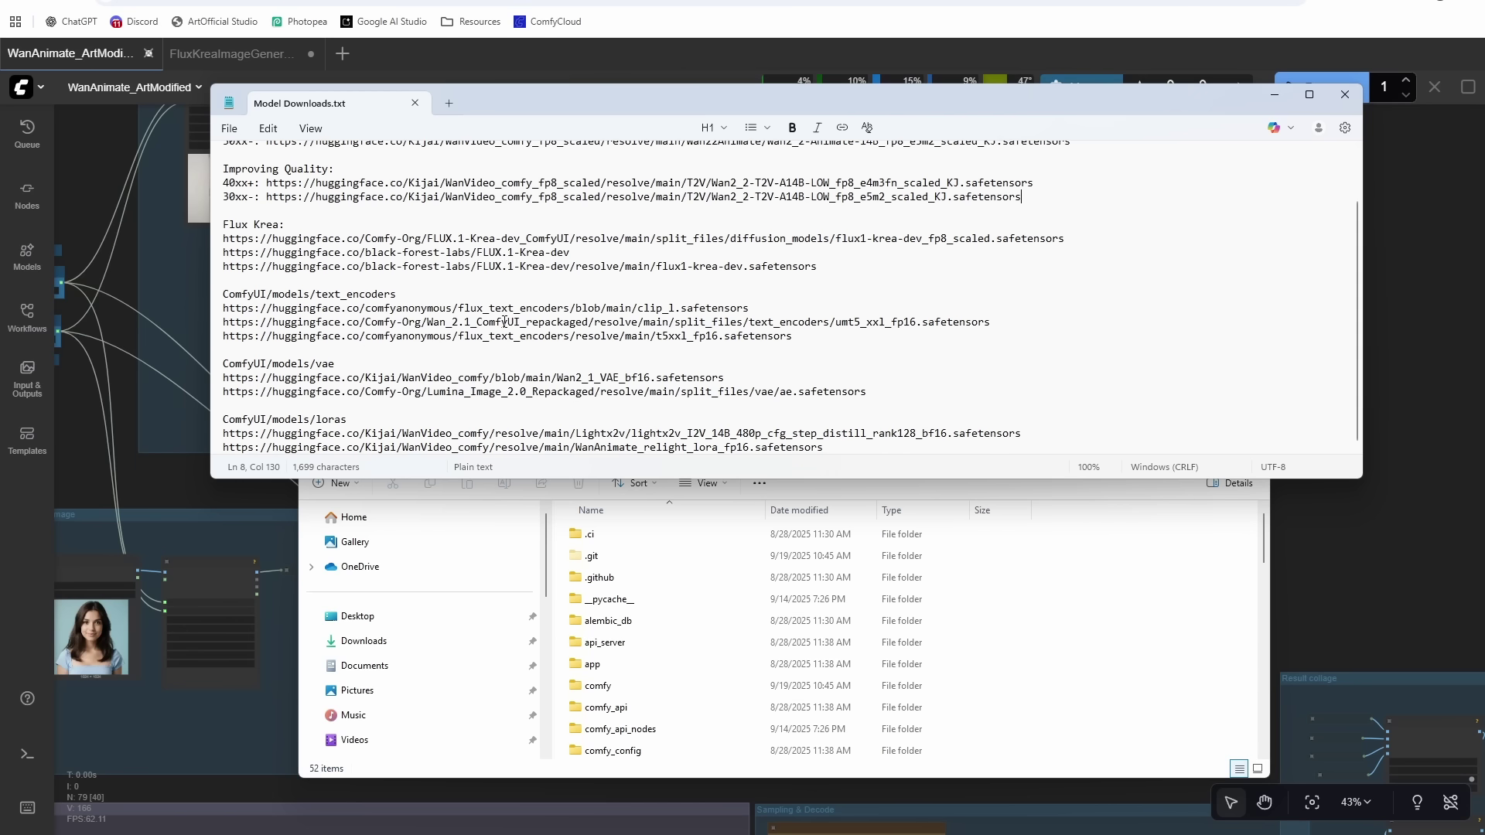
scroll(504, 322, up, 2)
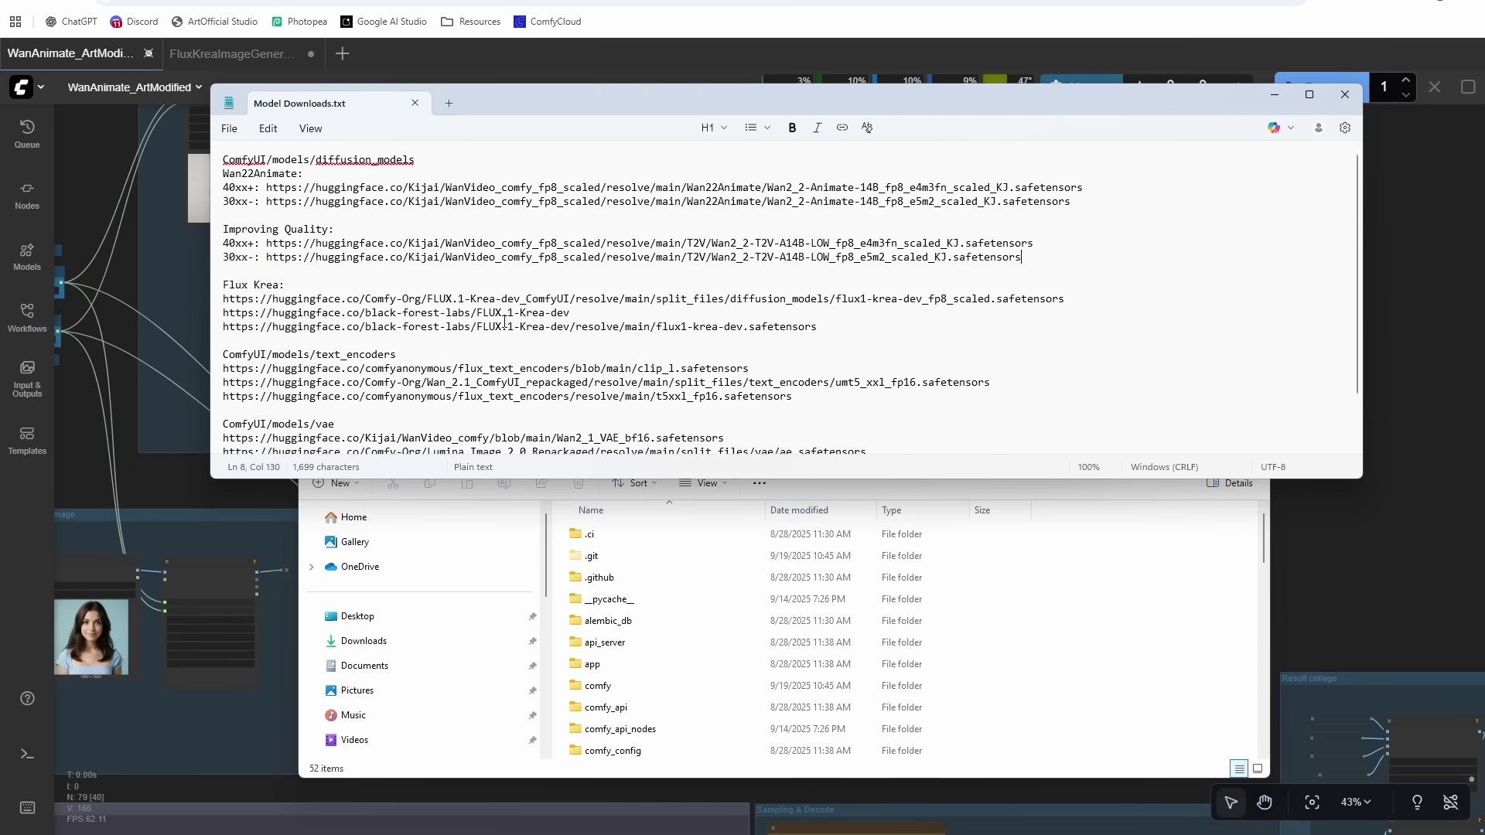
- In File Explorer, open the diffusion_models folder inside ComfyUI's models folder, following the path given in the notes
click(1155, 635)
scroll(673, 650, down, 3)
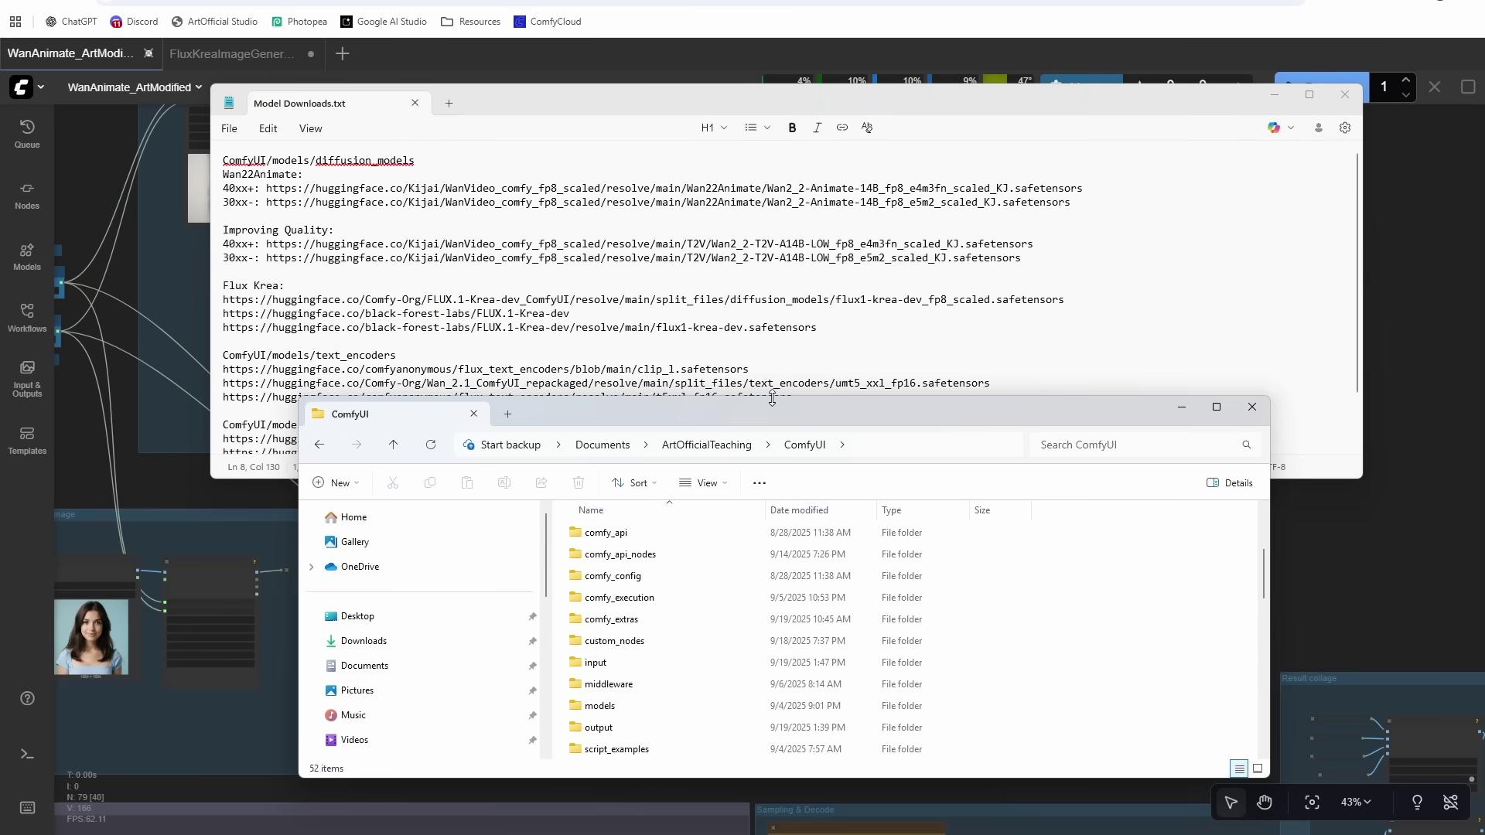
drag(308, 160, 286, 160)
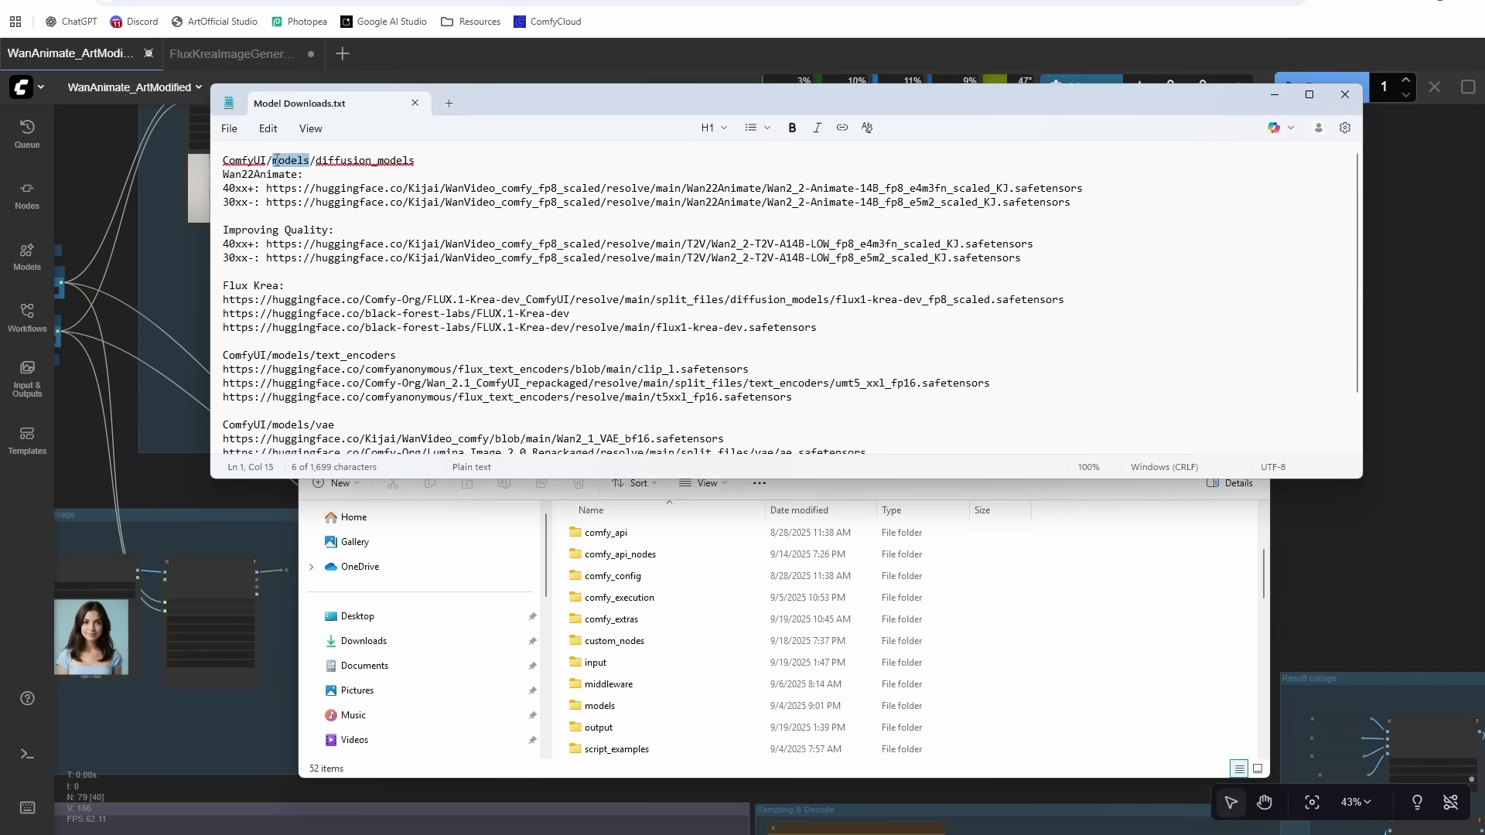
double_click(600, 705)
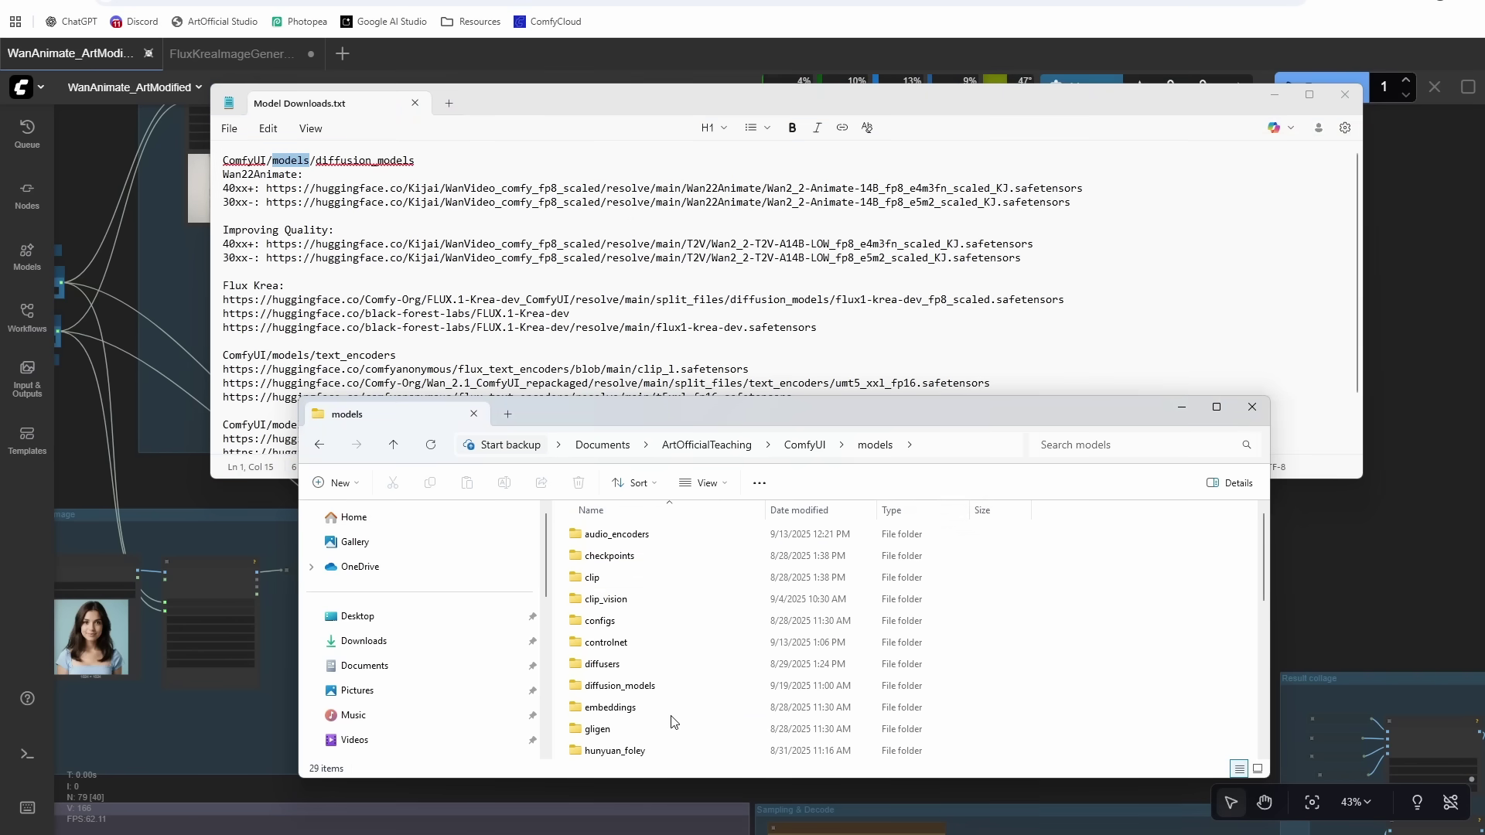
double_click(611, 686)
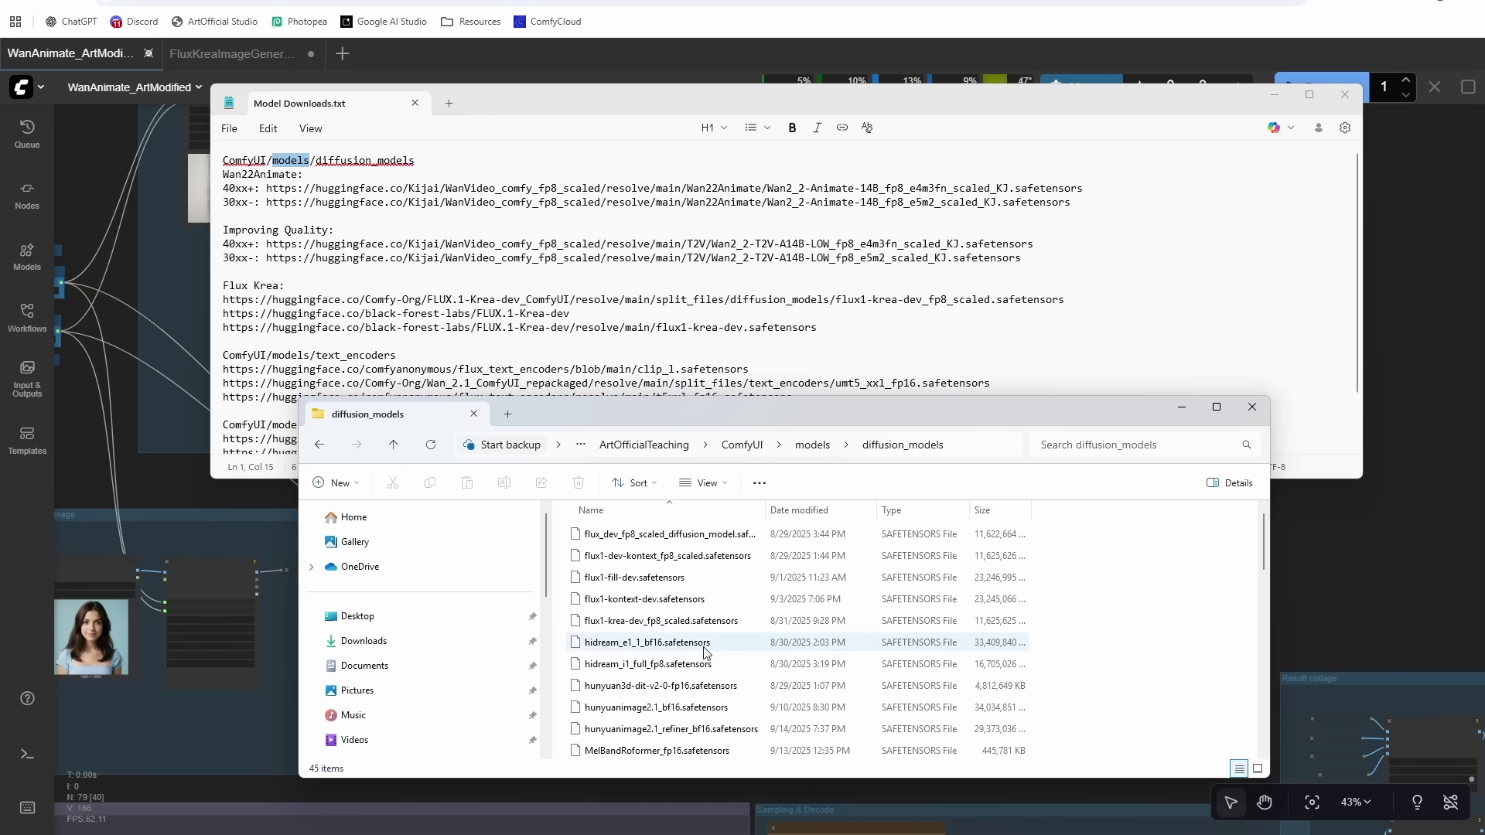
scroll(706, 652, down, 8)
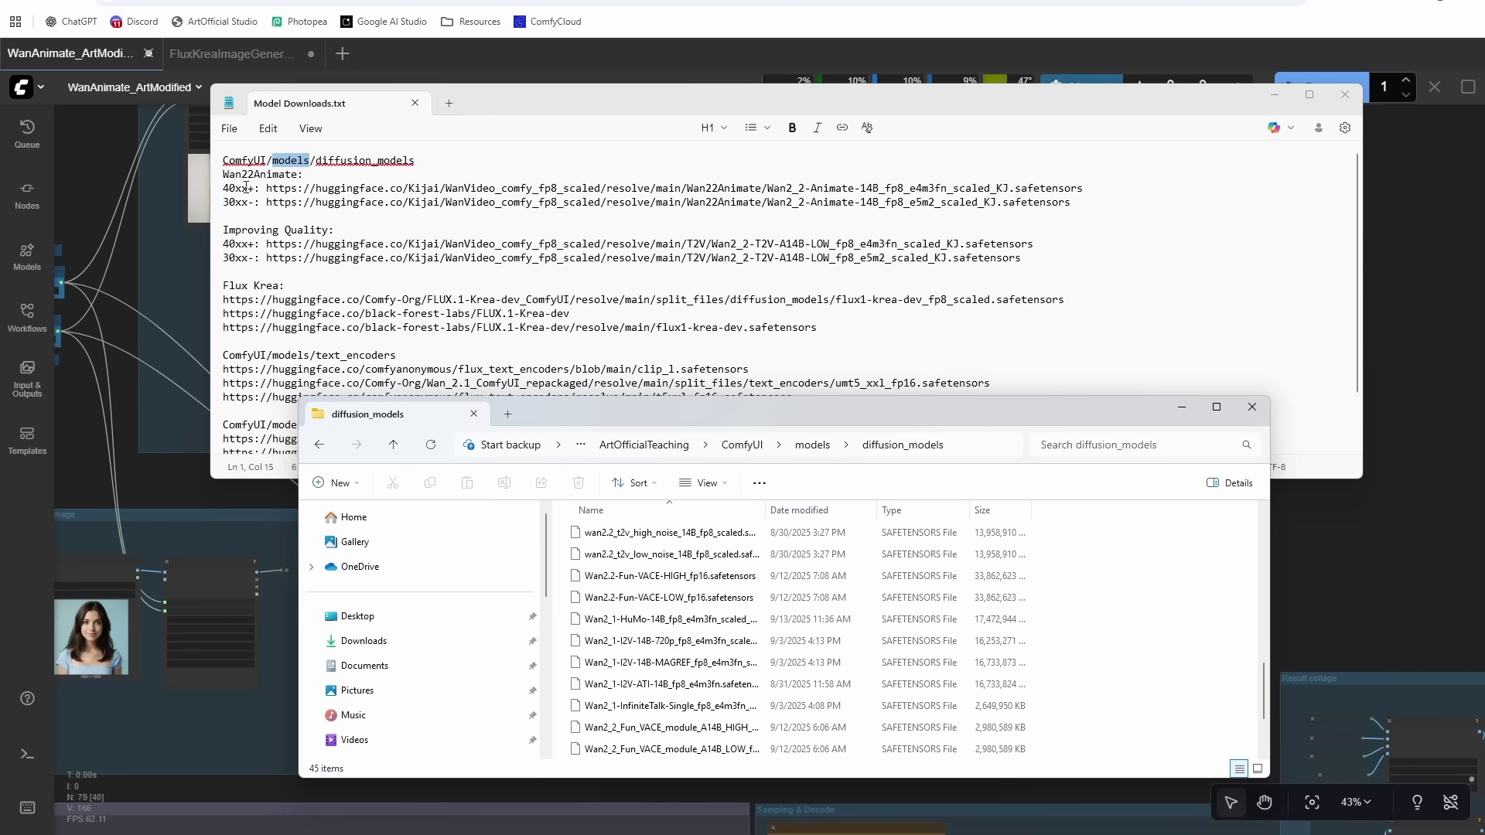
- Compare the Wan22Animate links, highlighting fp8_e4m3fn in the 40xx+ link and fp8_e5m2 in the 30xx- link
drag(1083, 208, 470, 189)
click(918, 189)
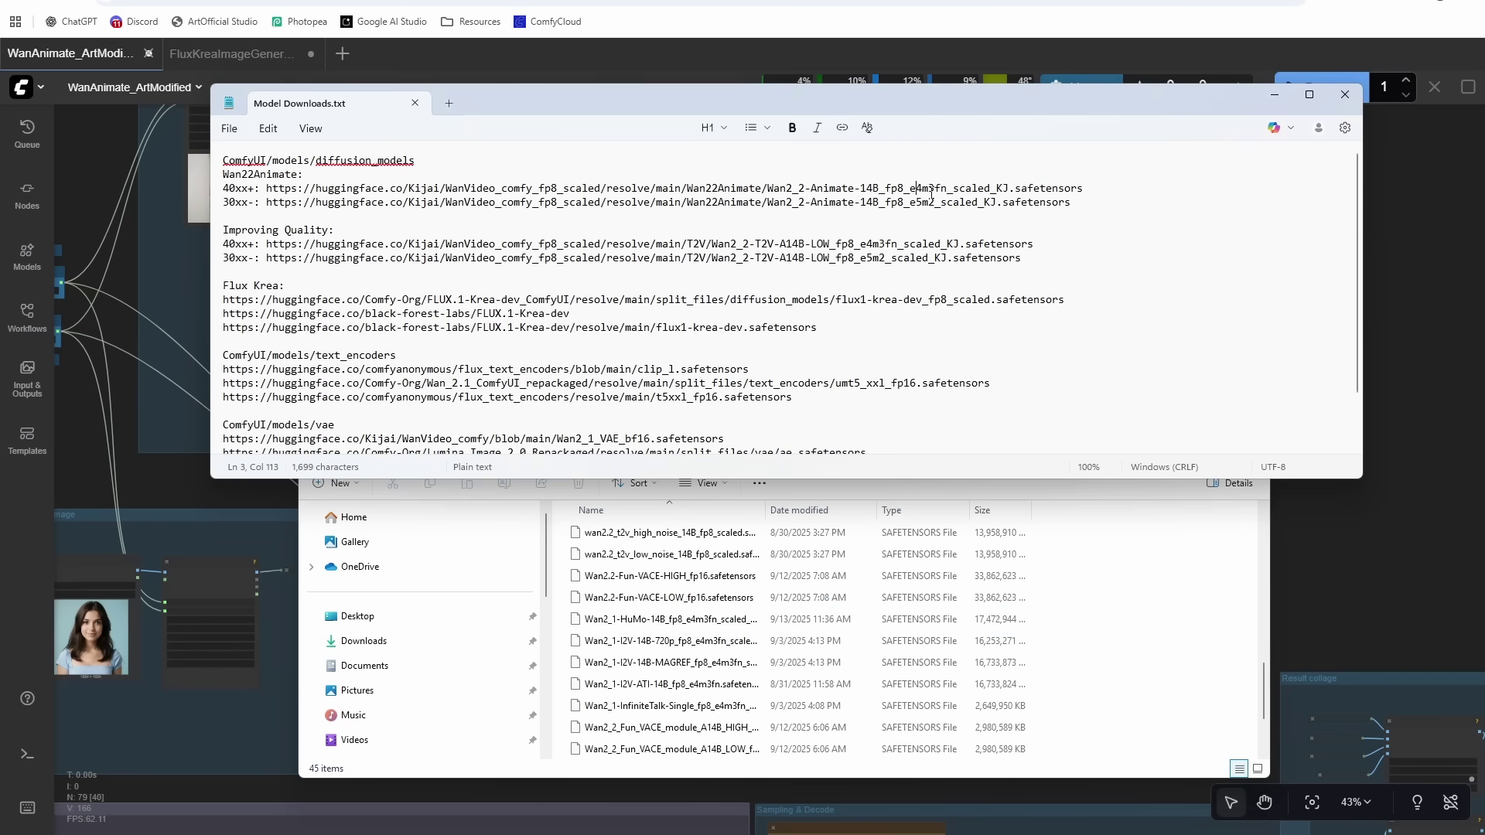
mouse_move(944, 185)
mouse_down()
mouse_move(886, 194)
mouse_move(1076, 204)
mouse_move(935, 204)
mouse_up()
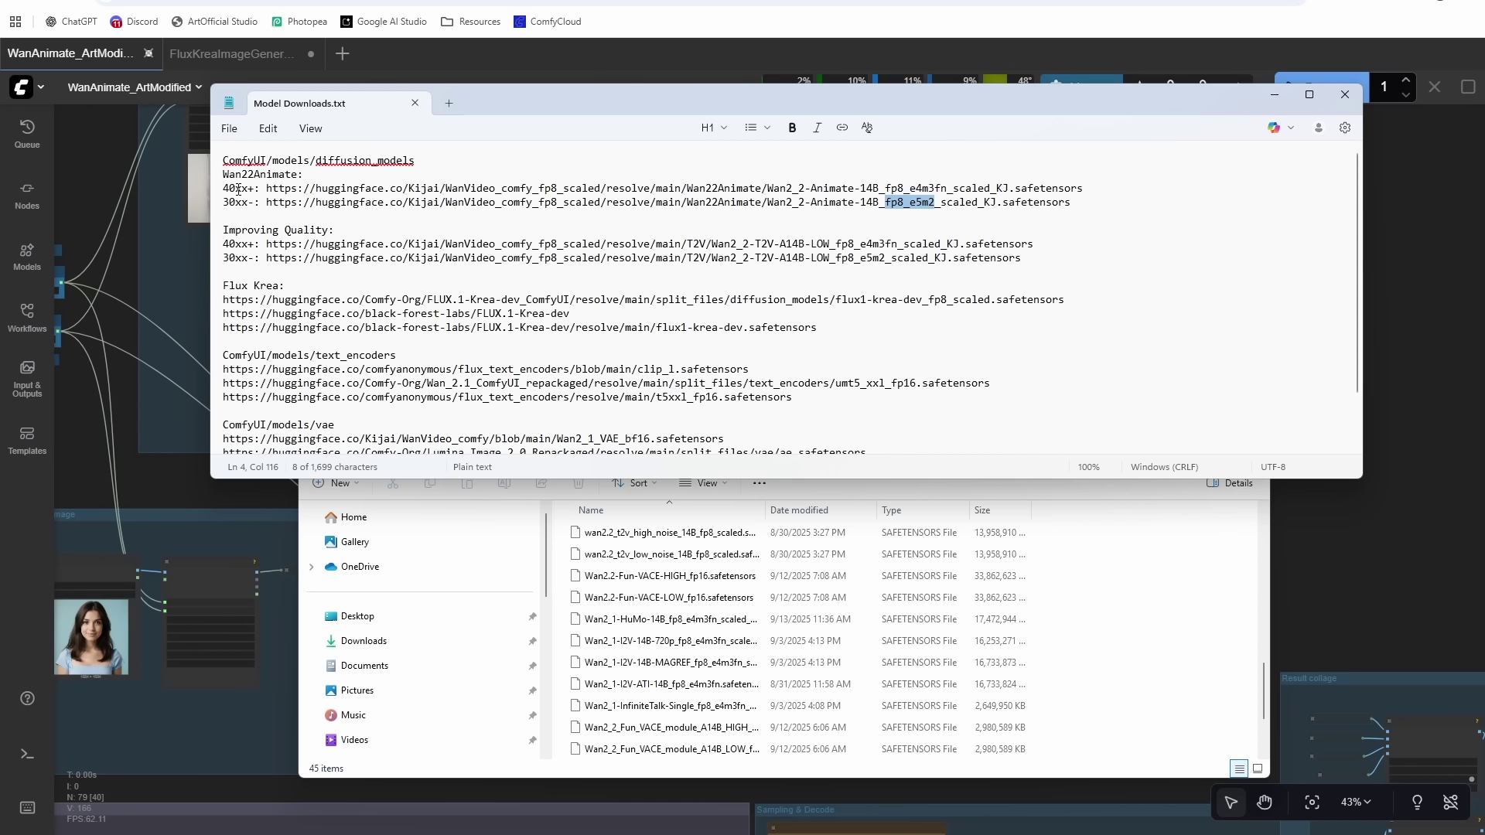
drag(947, 188, 890, 182)
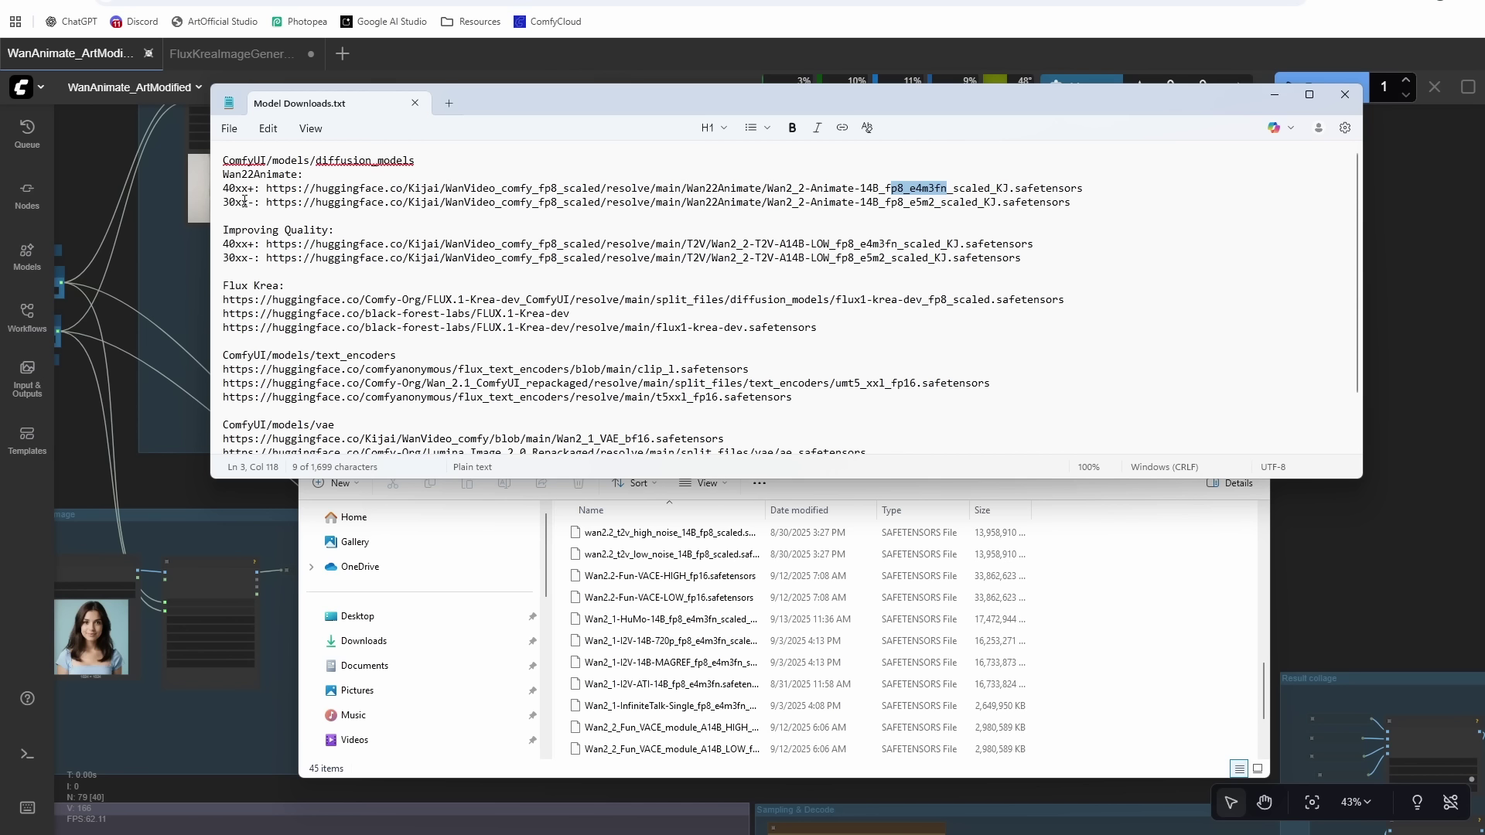
drag(885, 202, 926, 207)
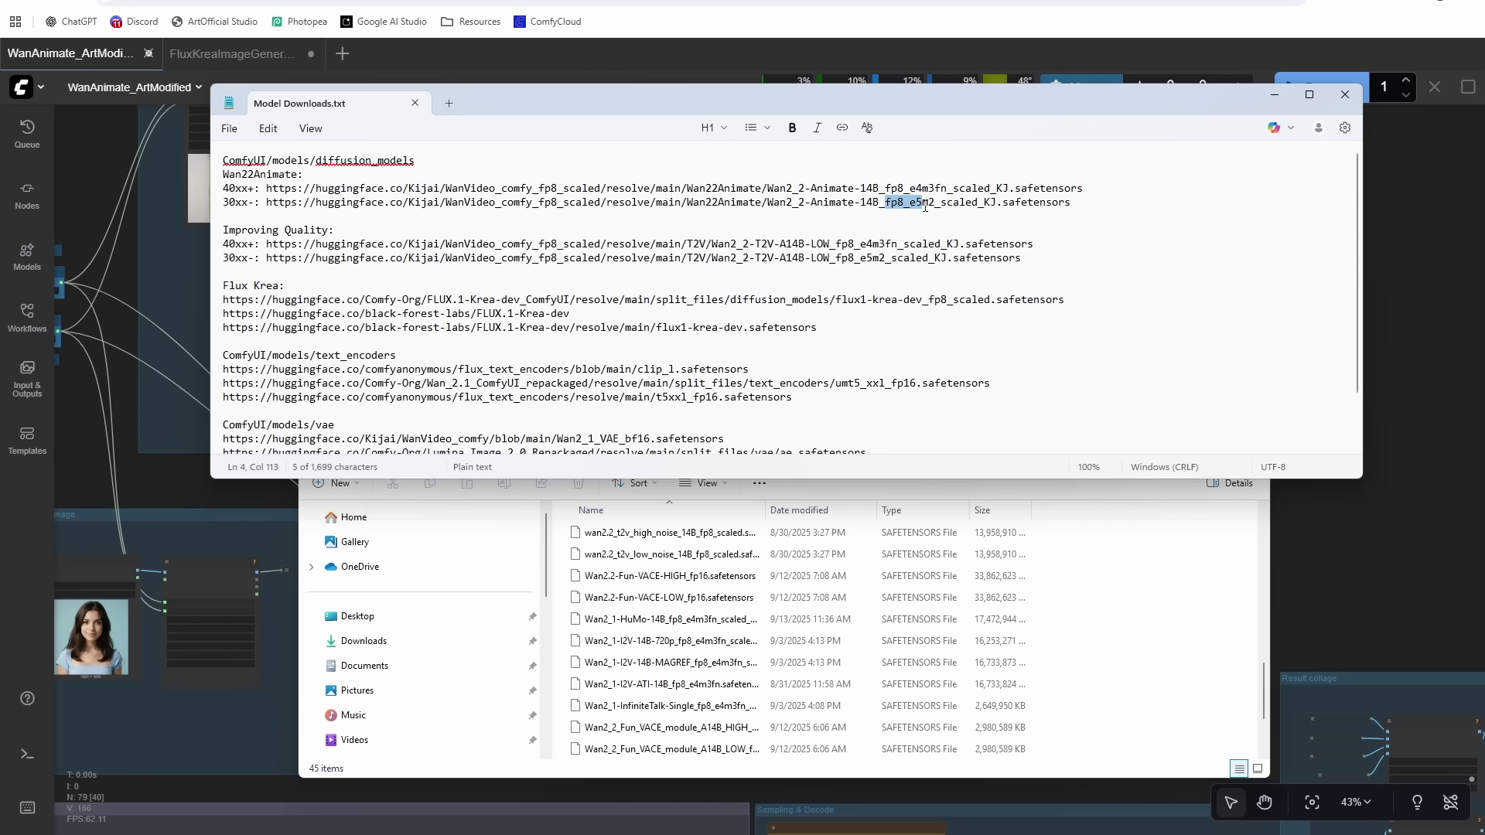
- Highlight the two Wan2_2-T2V-A14B-LOW links under Improving Quality in the notes for review
drag(1033, 259, 202, 246)
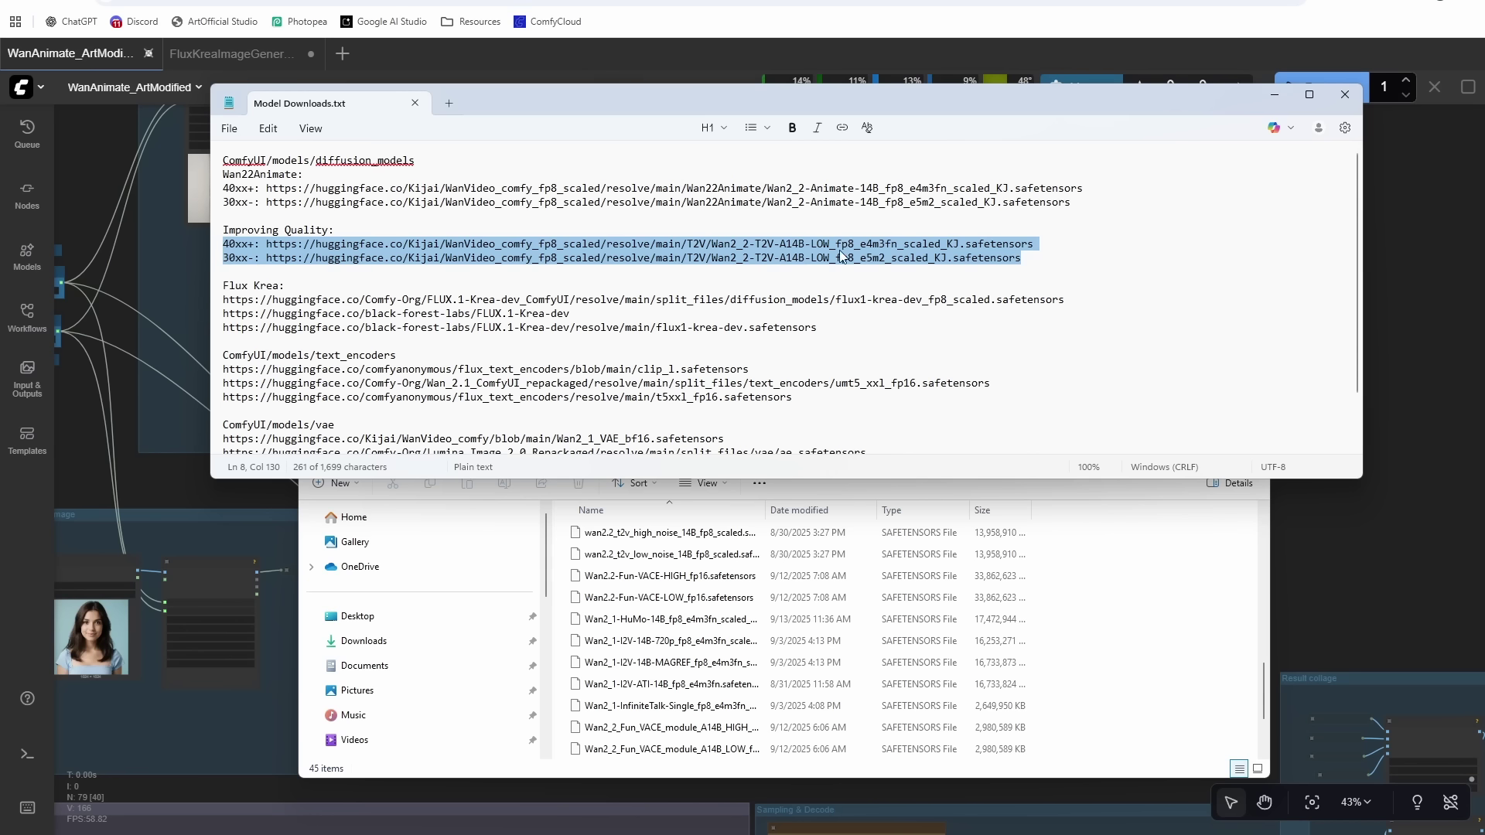
click(1026, 258)
drag(1025, 257, 223, 244)
click(863, 244)
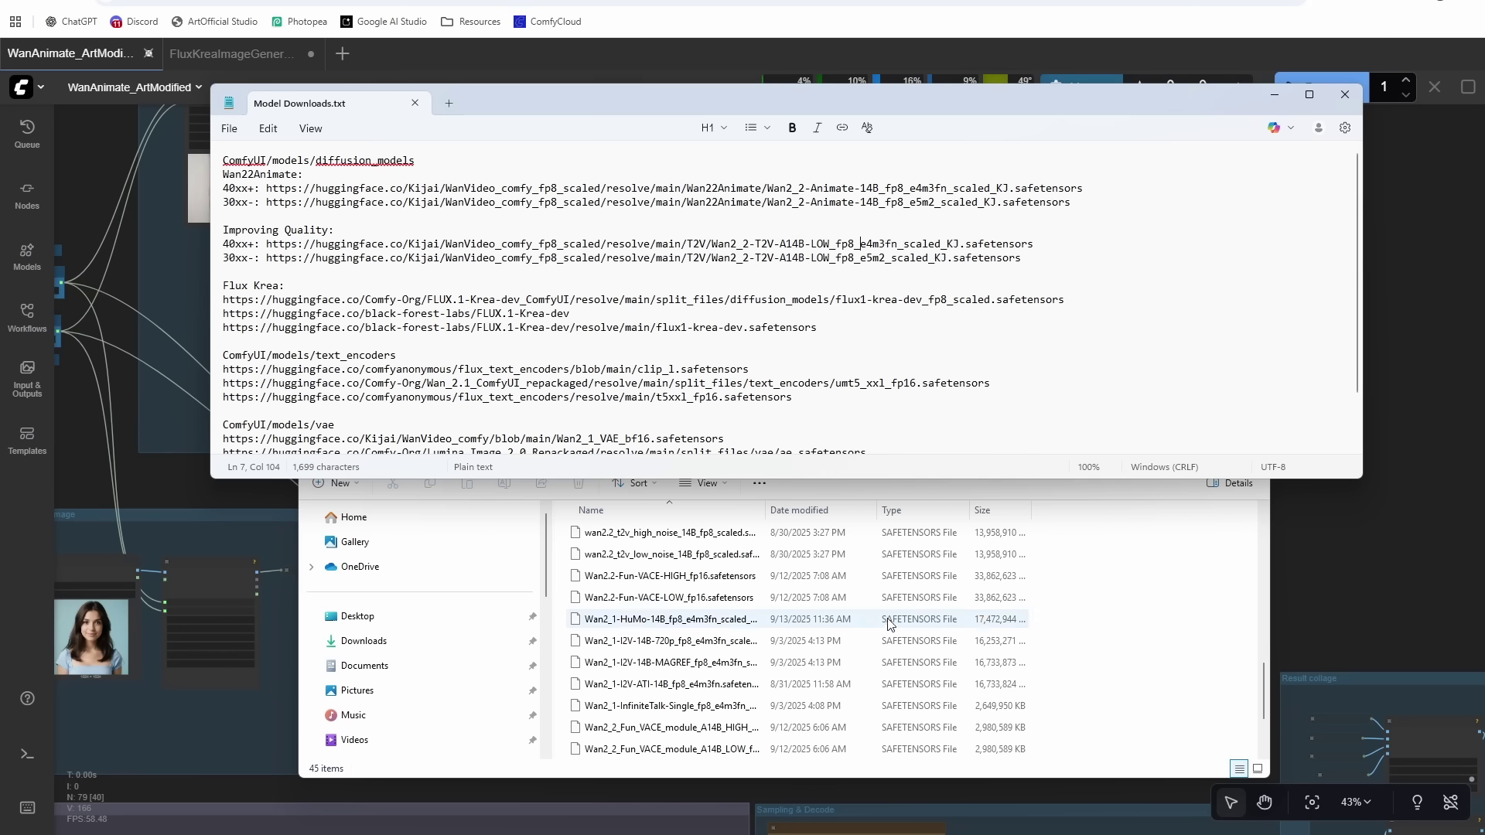
- Select Wan2_2-Animate-14B_fp8_e4m3fn_scaled_KJ.safetensors in the diffusion_models folder and widen the Name column to show full file names
click(1128, 624)
scroll(749, 611, down, 2)
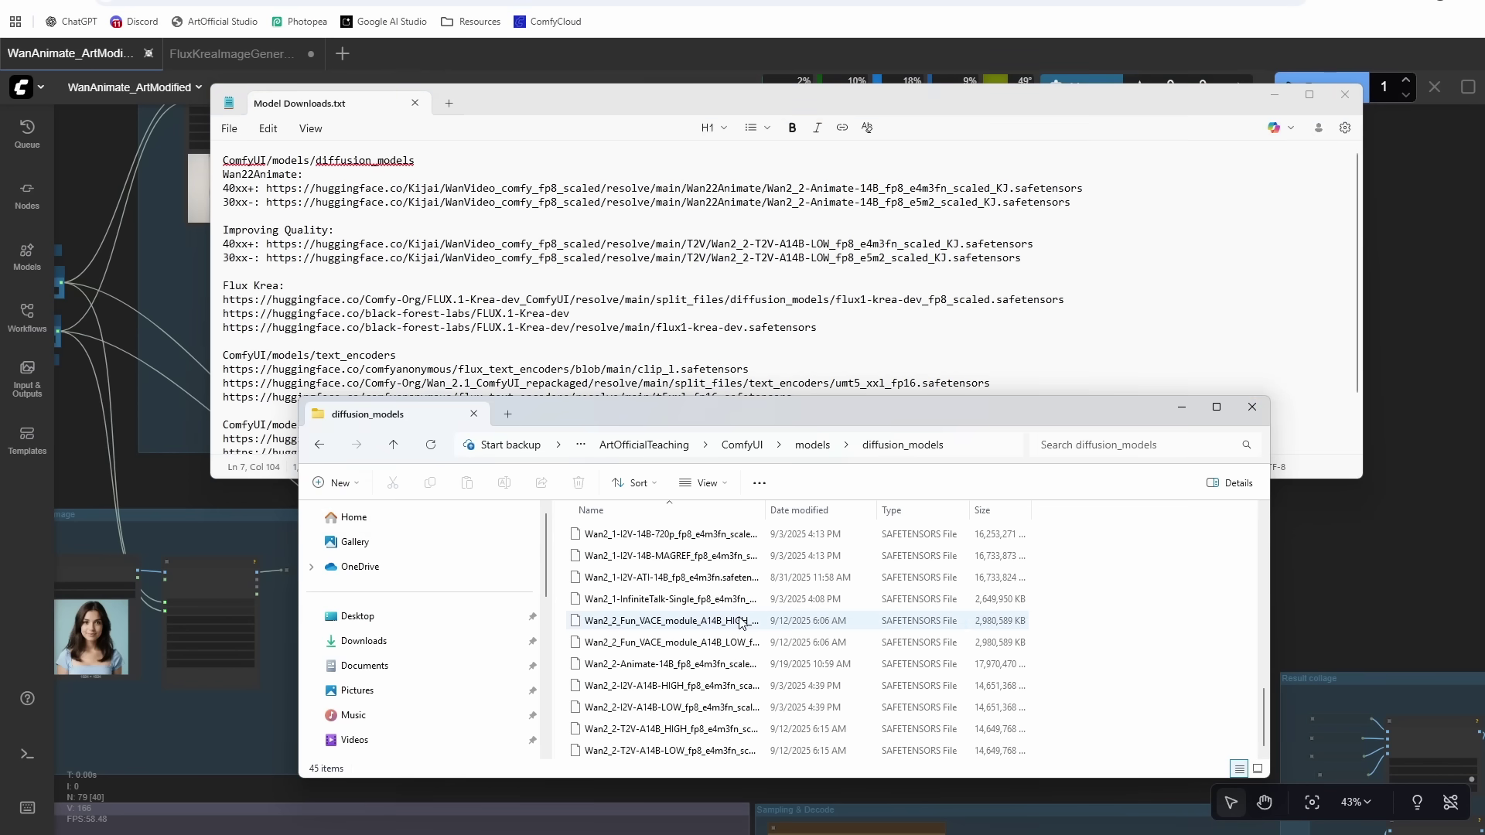
click(661, 664)
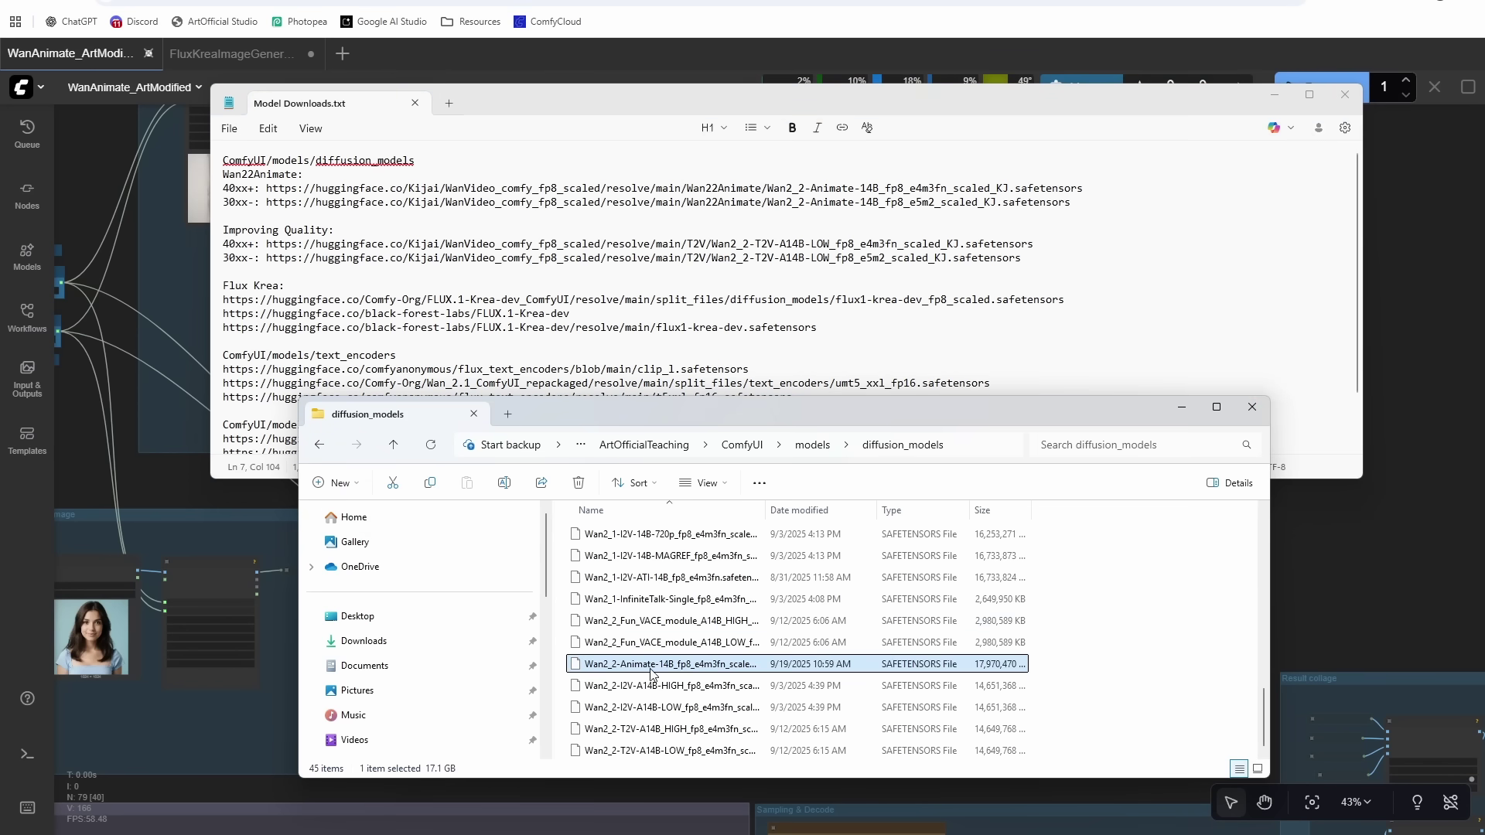
drag(765, 510, 872, 510)
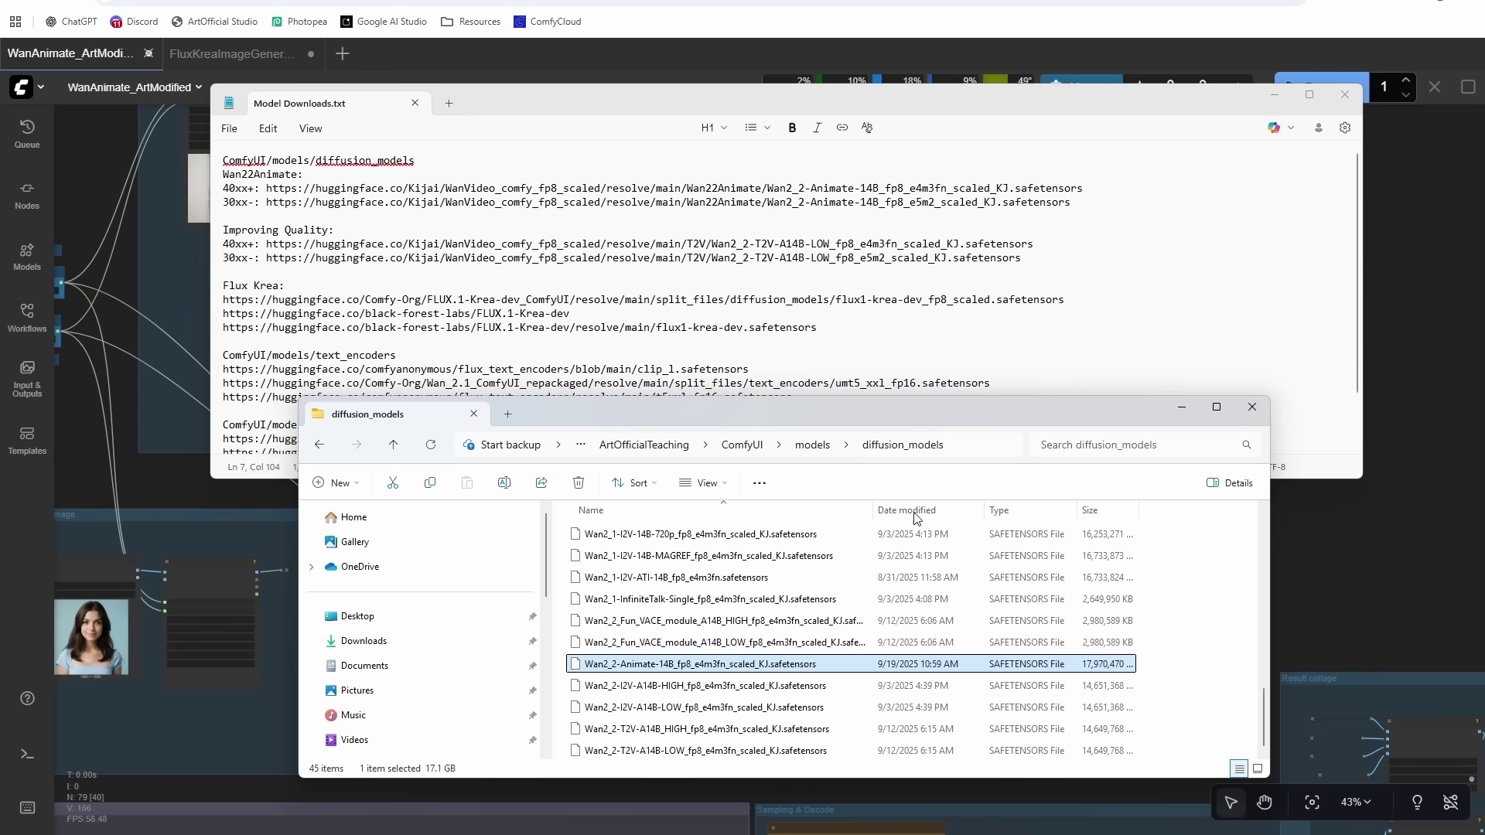
- Highlight the Flux Krea section and its three download links in the notes for review
click(666, 315)
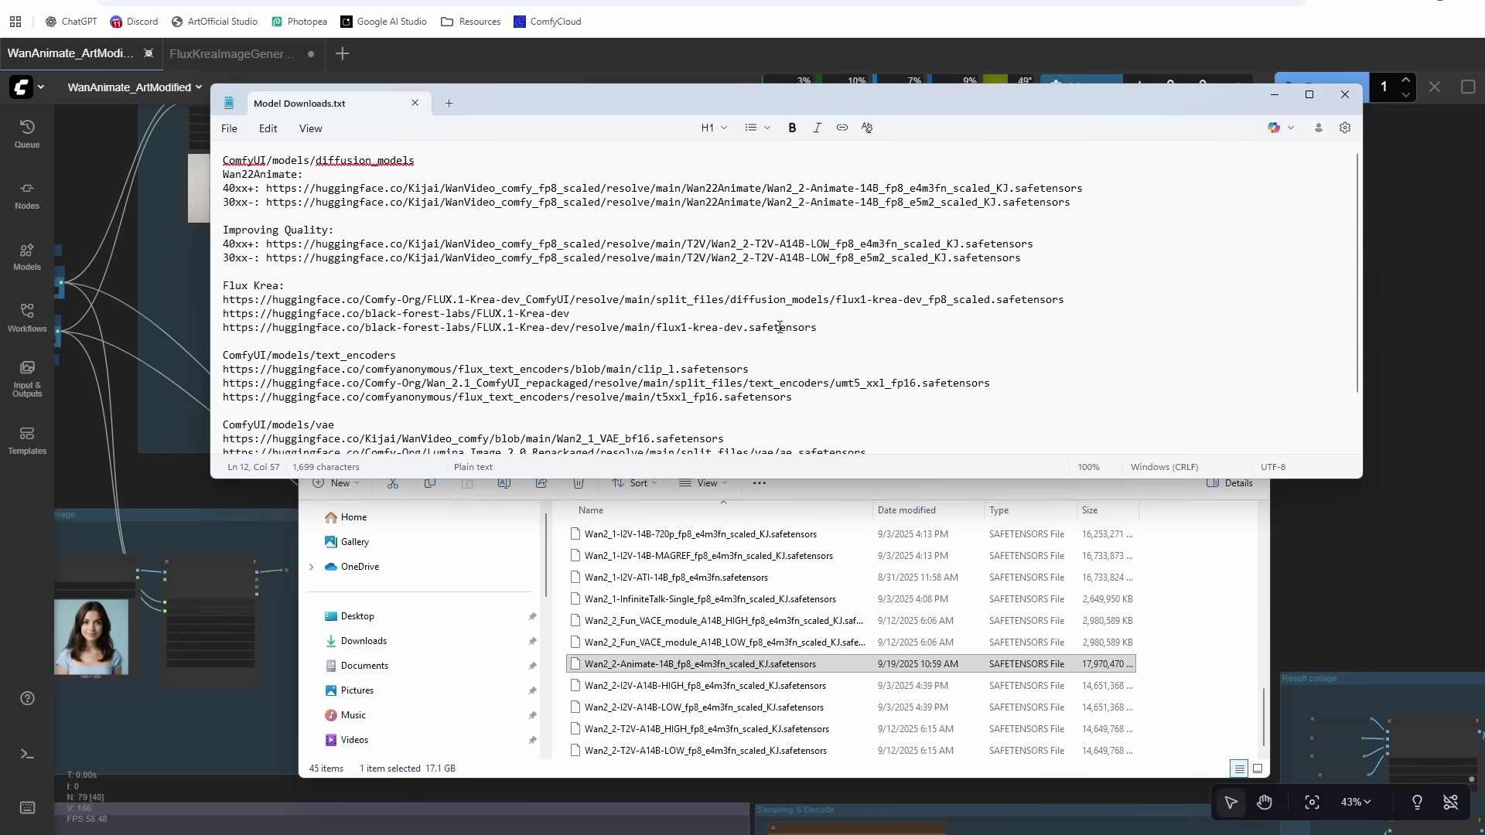
drag(823, 333, 268, 276)
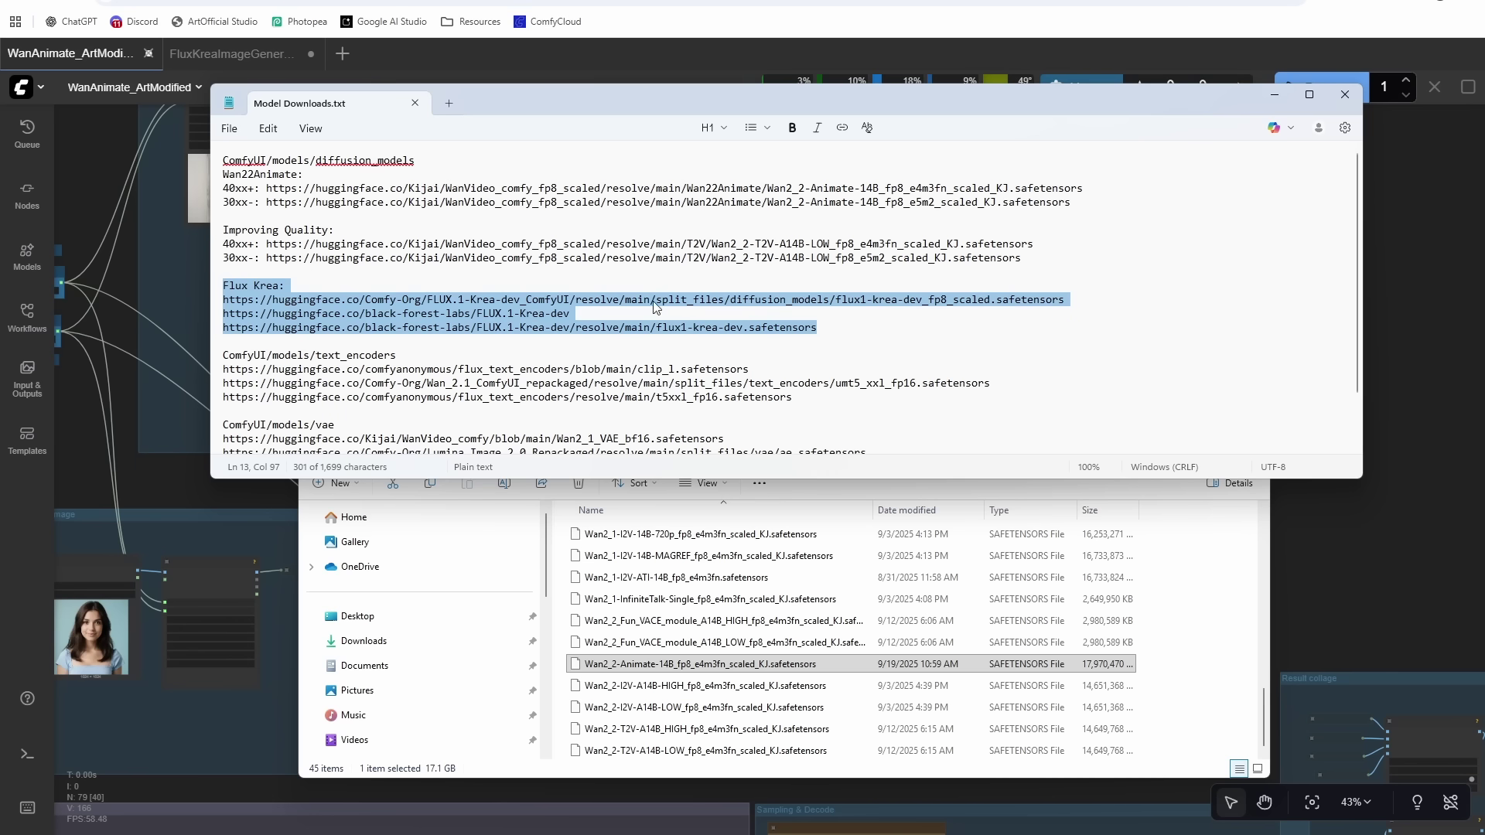
click(825, 330)
drag(829, 328, 190, 304)
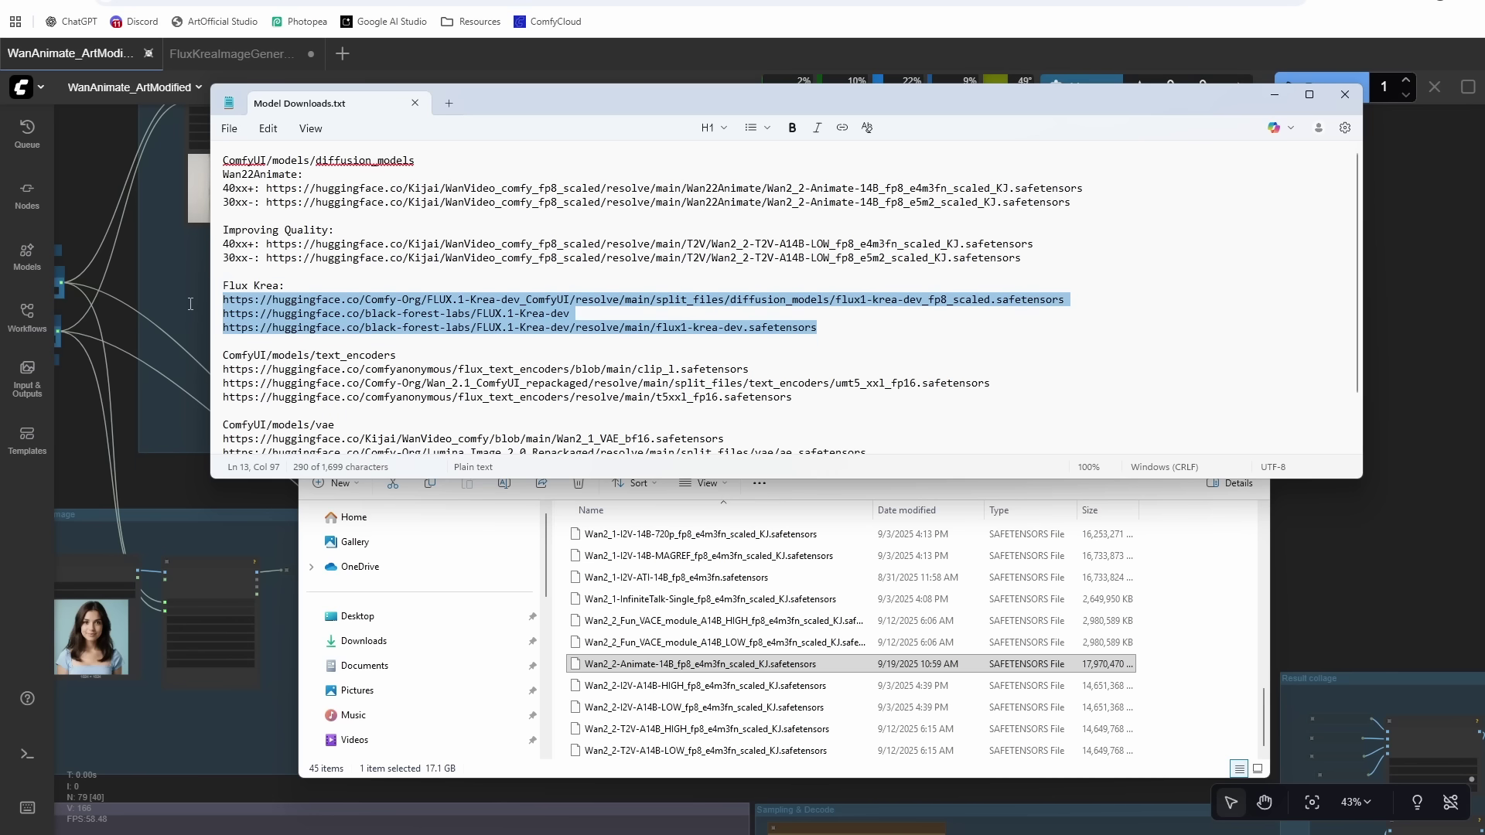
click(820, 331)
drag(827, 326, 178, 291)
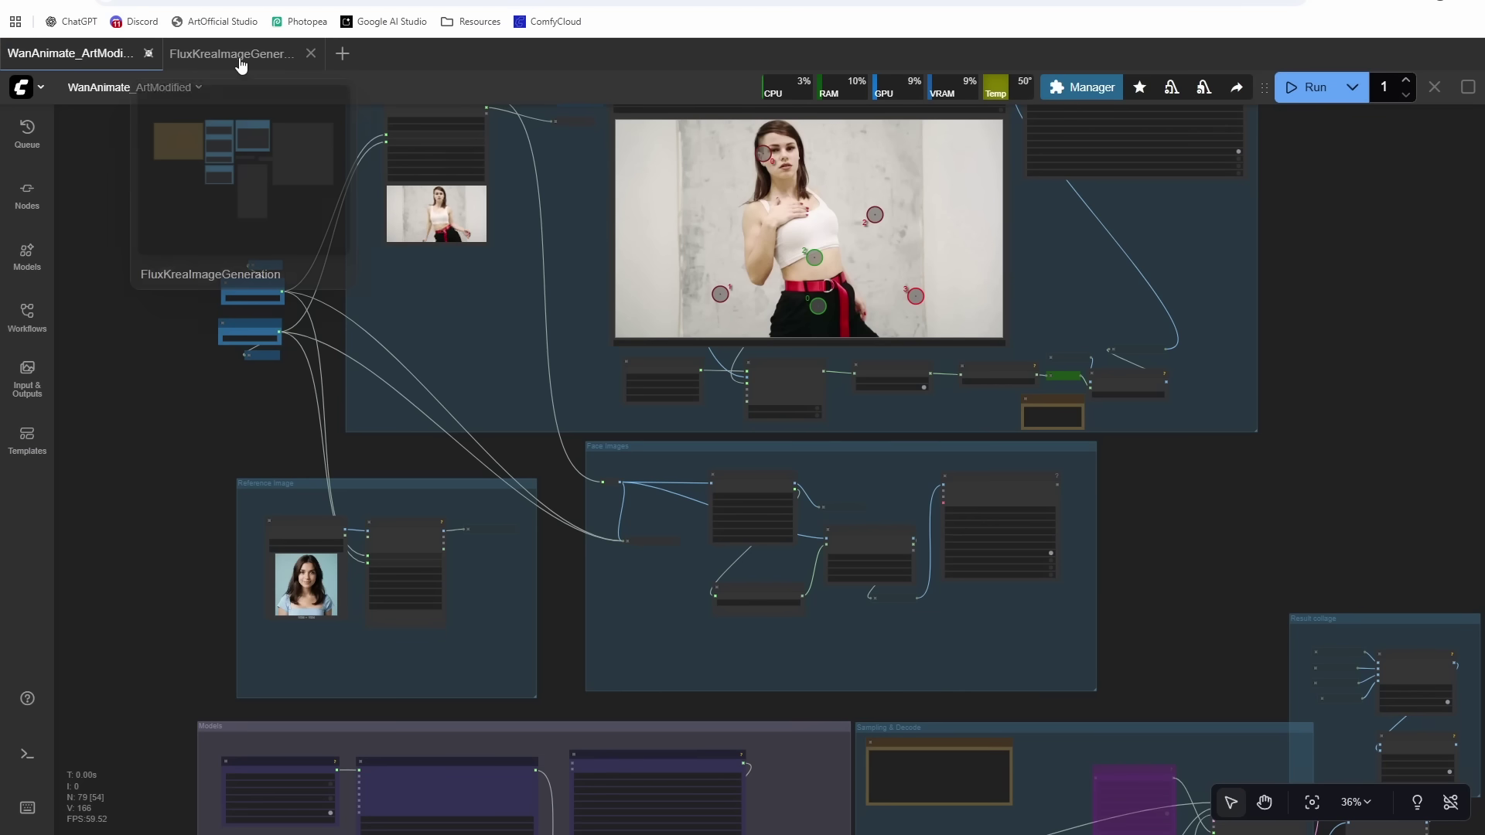
- Open the FluxKreaImageGeneration workflow and examine its model links, loaders, prompt, sampler and Save Image node
click(241, 65)
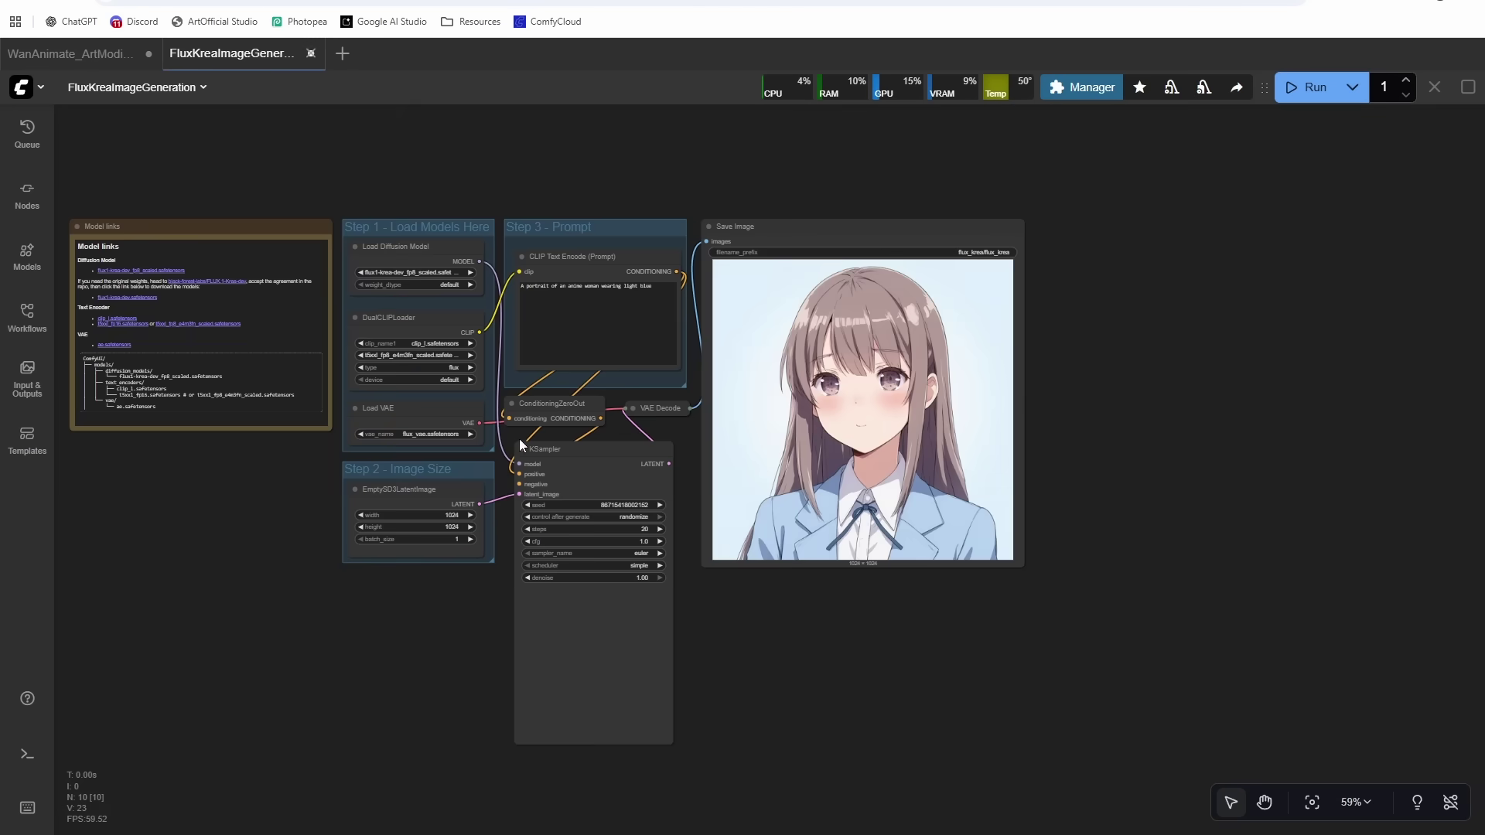
scroll(519, 442, down, 2)
scroll(1002, 627, up, 6)
drag(746, 630, 982, 667)
scroll(983, 667, down, 2)
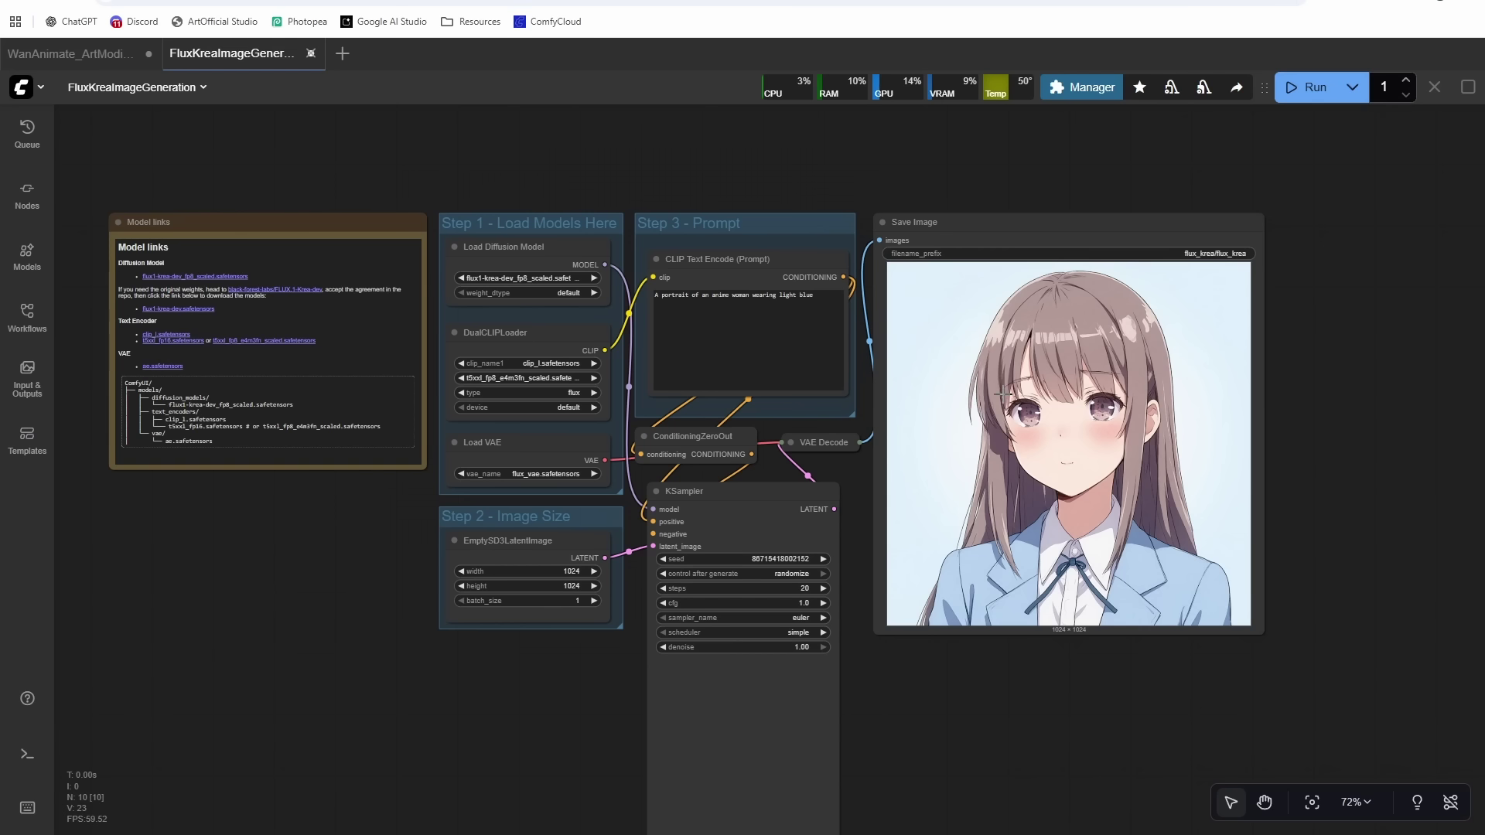
drag(1054, 226, 1059, 228)
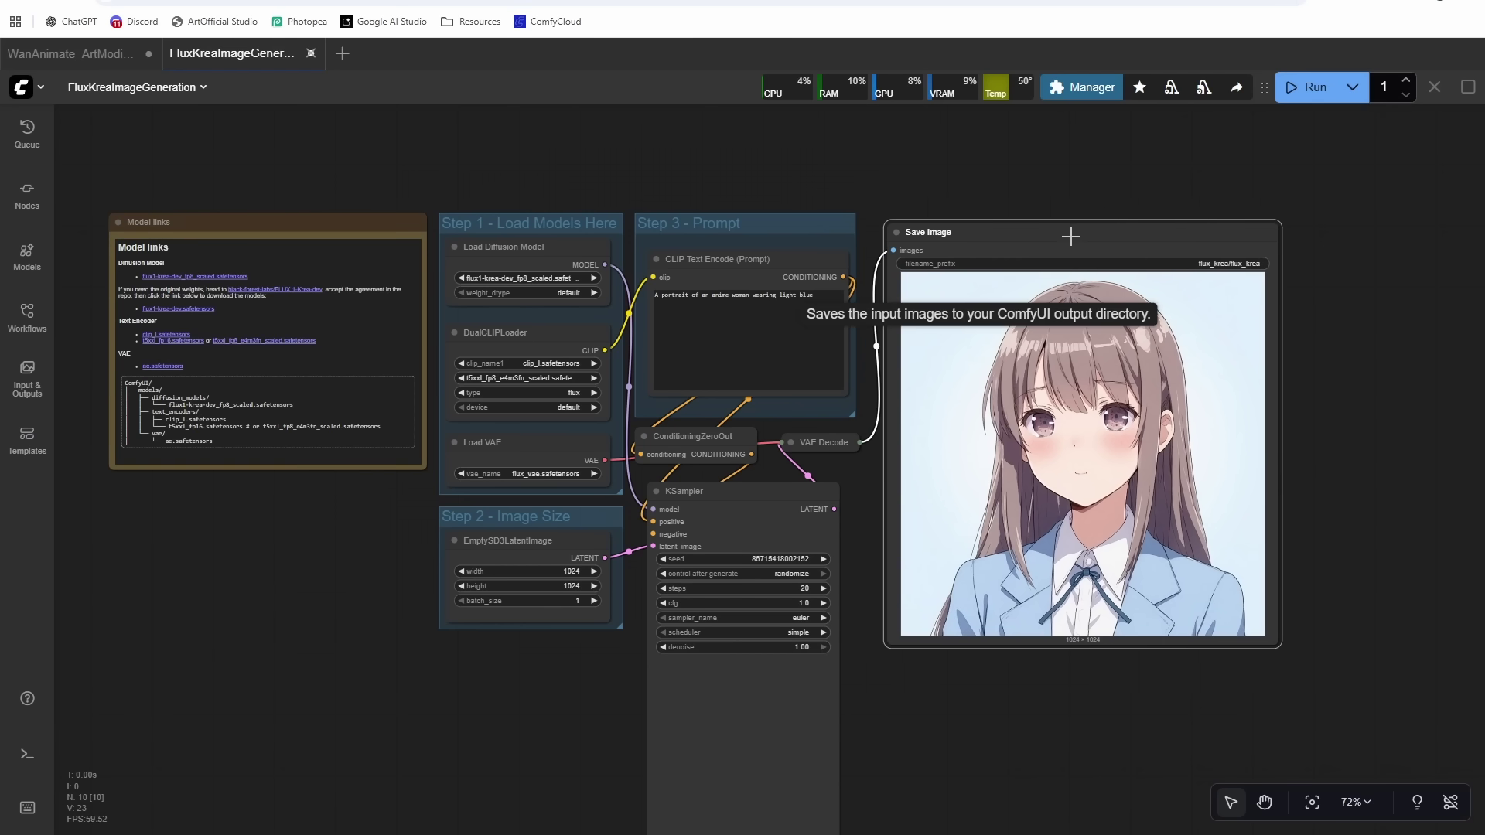
click(588, 312)
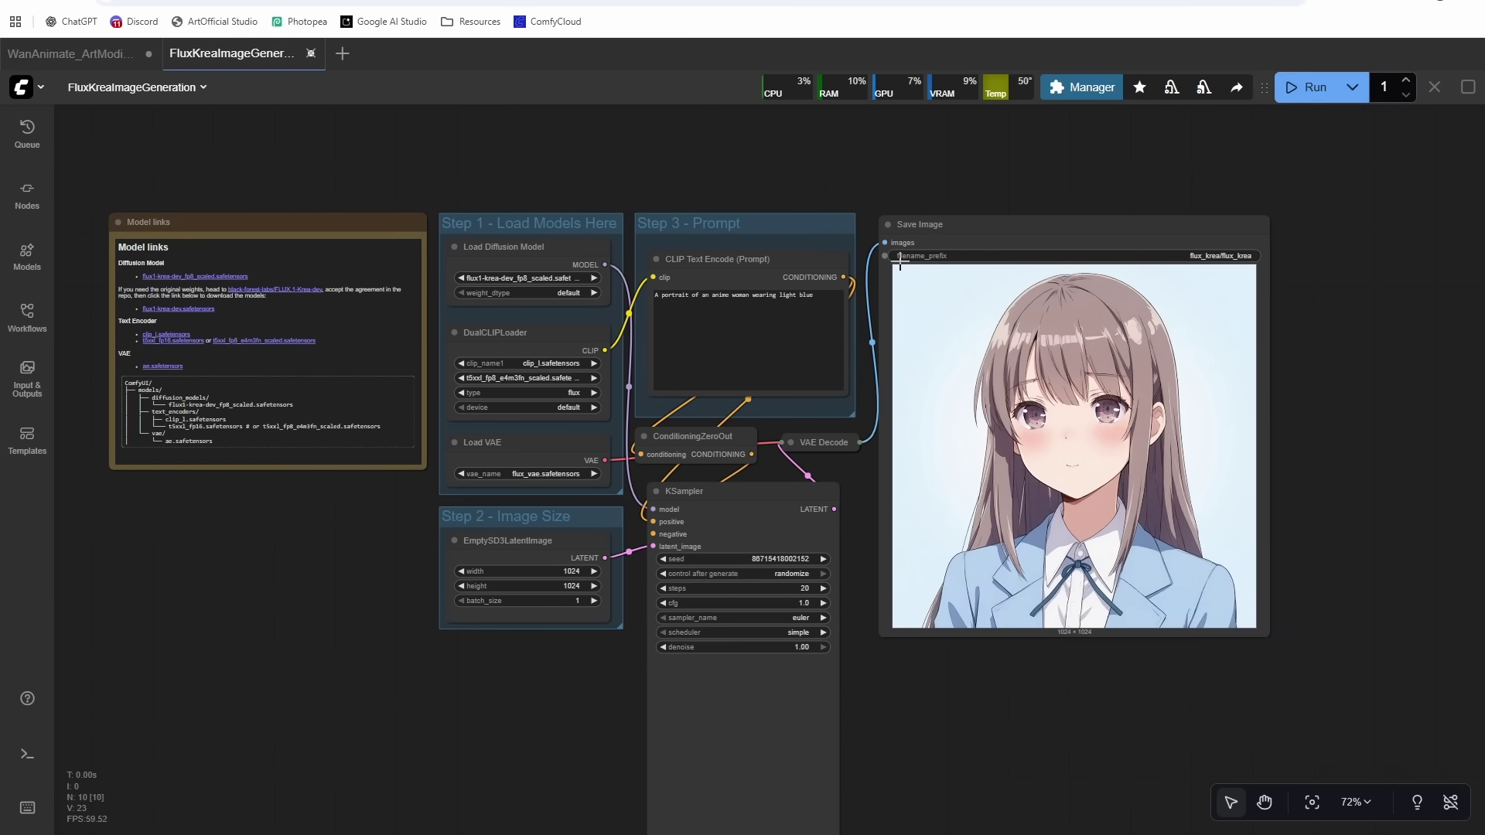
triple_click(824, 292)
click(1028, 788)
- Return to the WanAnimate_ArtModified workflow and load flux_krea_00029_.png as the image in the Reference Image group
click(70, 52)
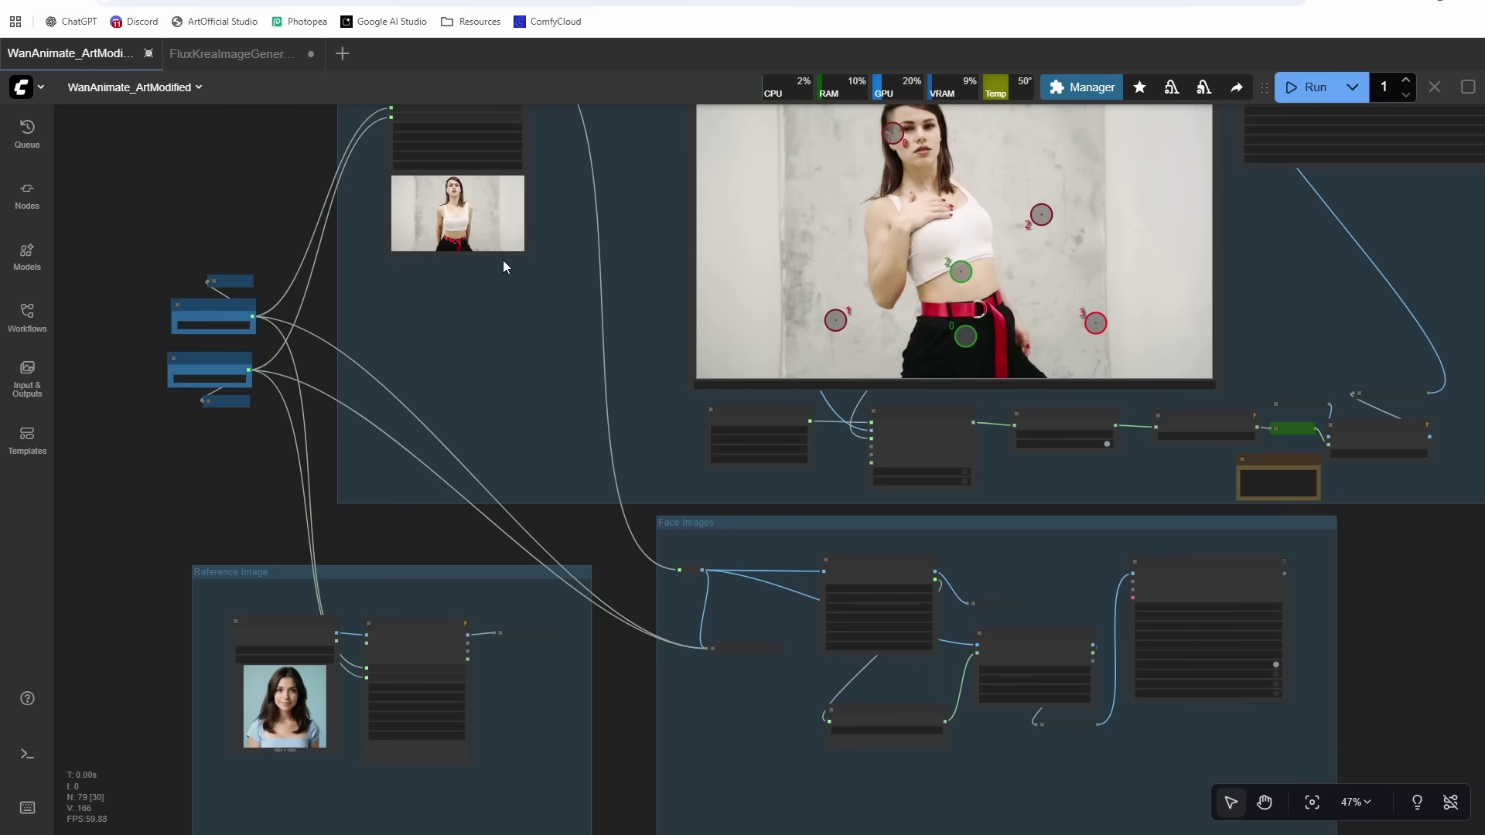
scroll(508, 331, down, 1)
drag(511, 332, 642, 312)
scroll(594, 288, up, 5)
scroll(699, 238, down, 3)
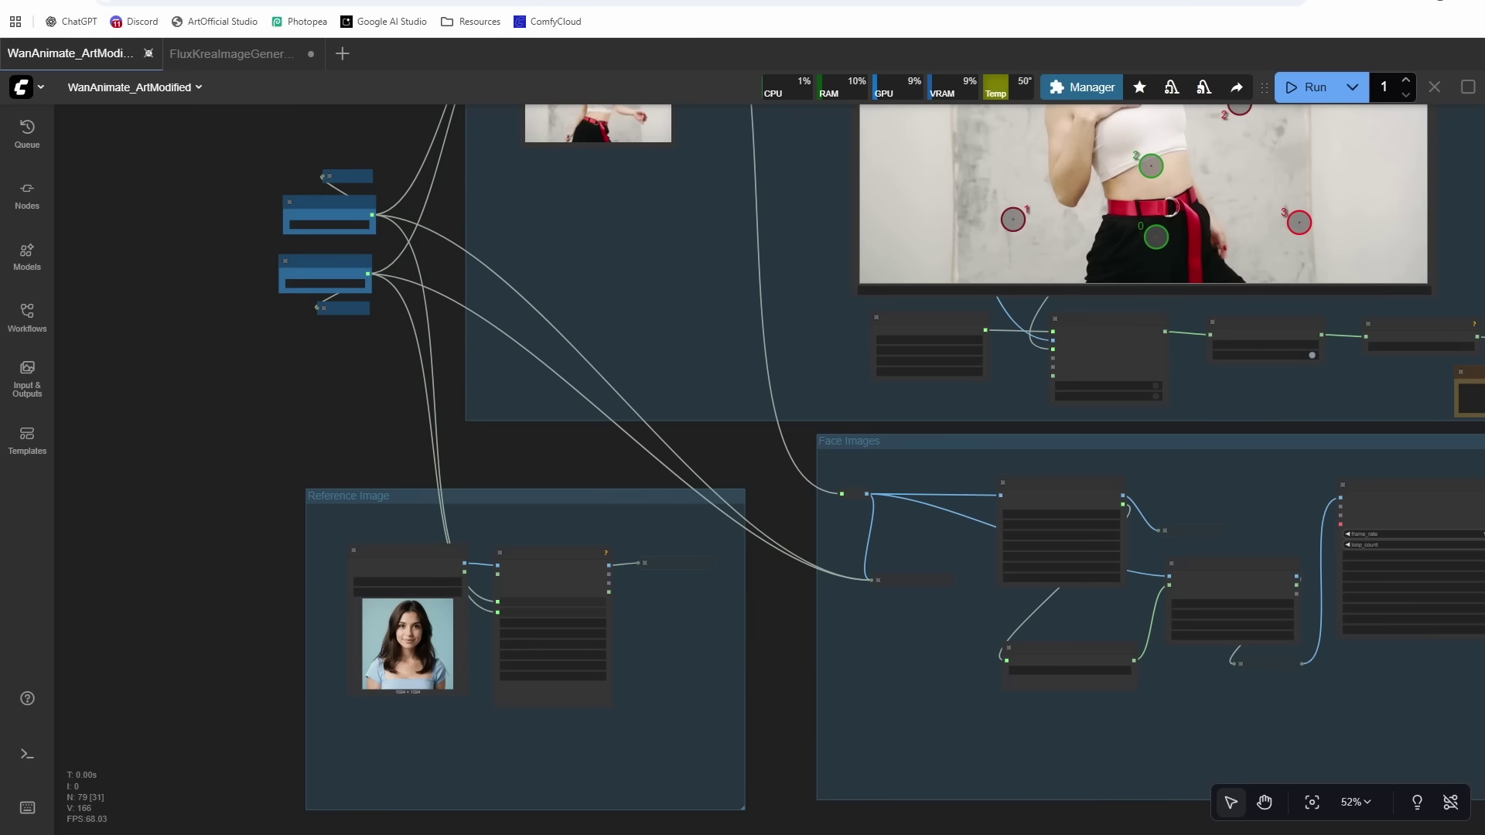
scroll(399, 658, up, 15)
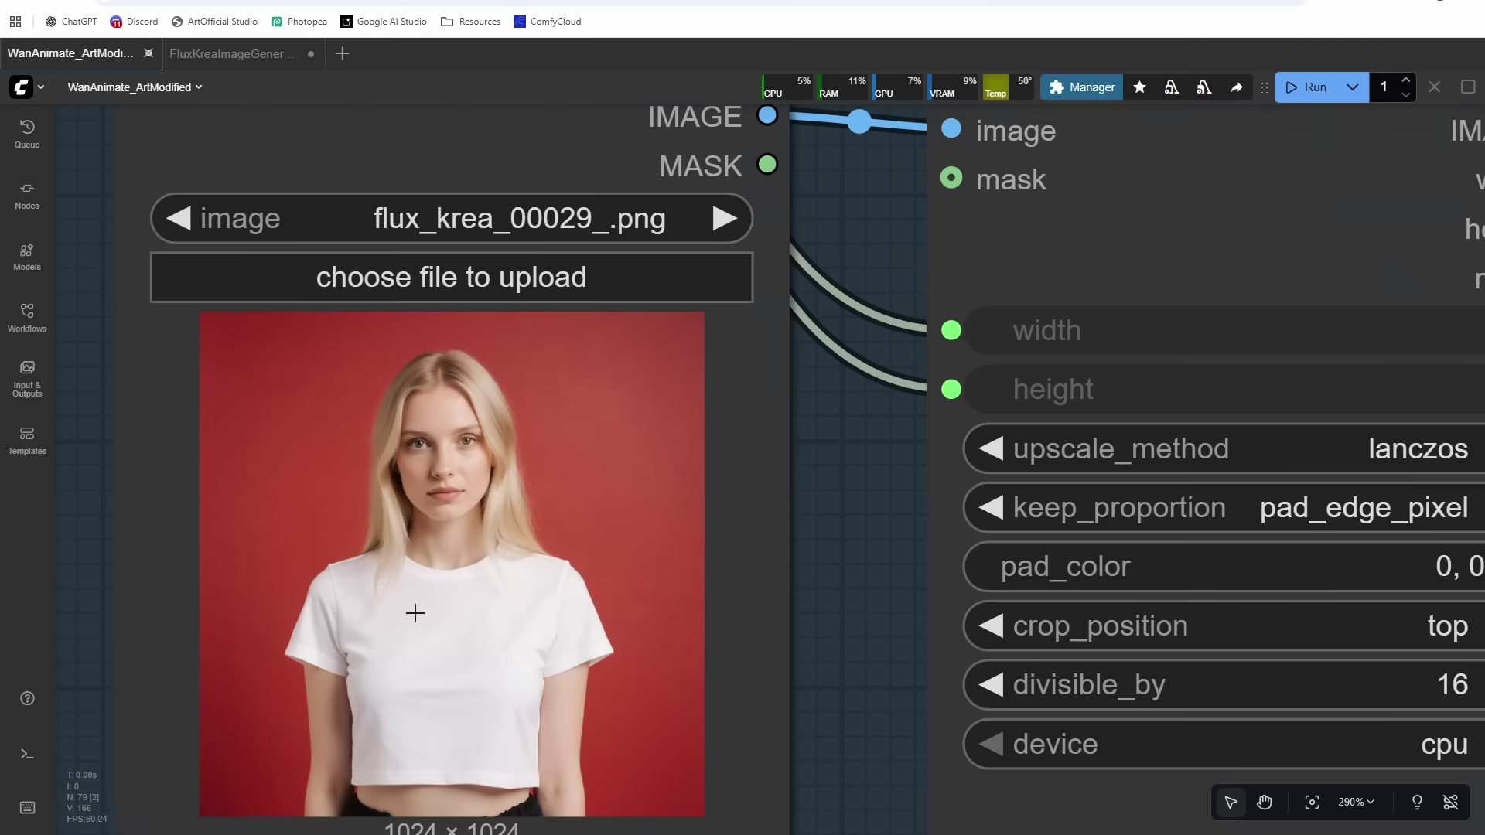
- Set frame_load_cap to 61 on the Load Video (Upload) node
scroll(416, 613, down, 10)
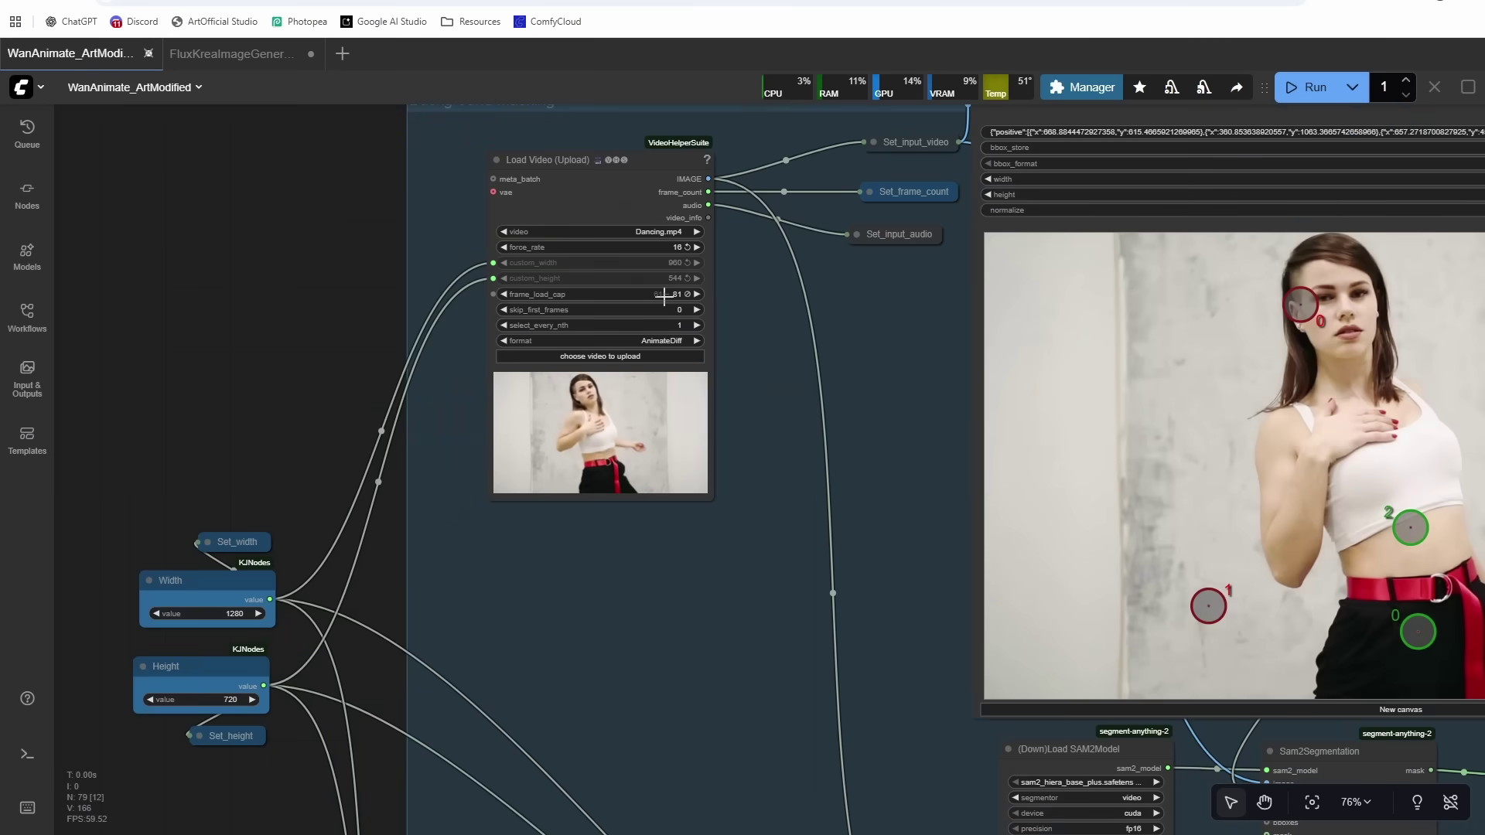
double_click(664, 295)
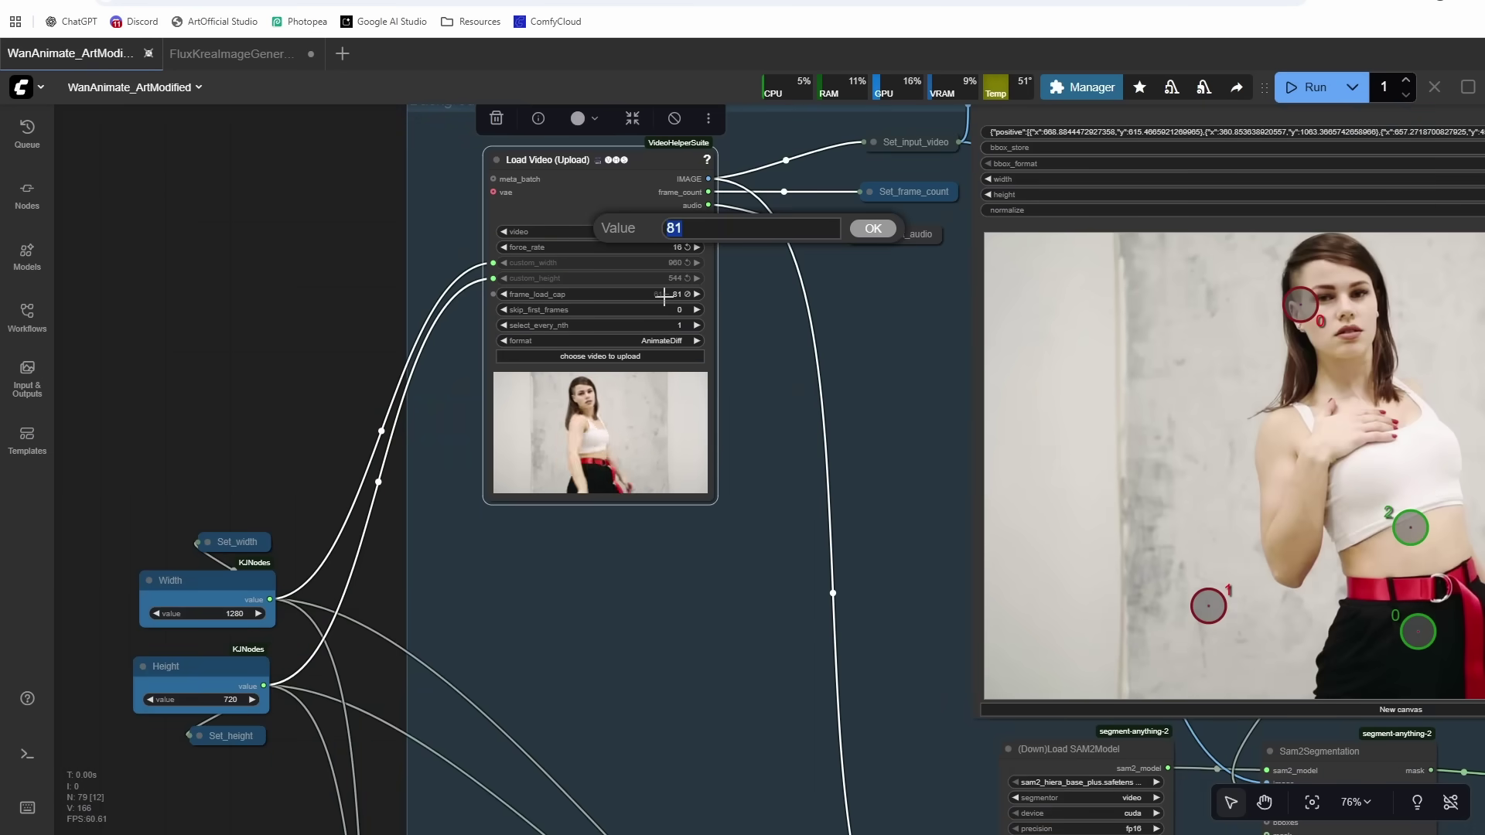
text(61)
key(Return)
- Examine the Background Masking and Face Images groups and how the loaded video feeds them
scroll(791, 351, down, 3)
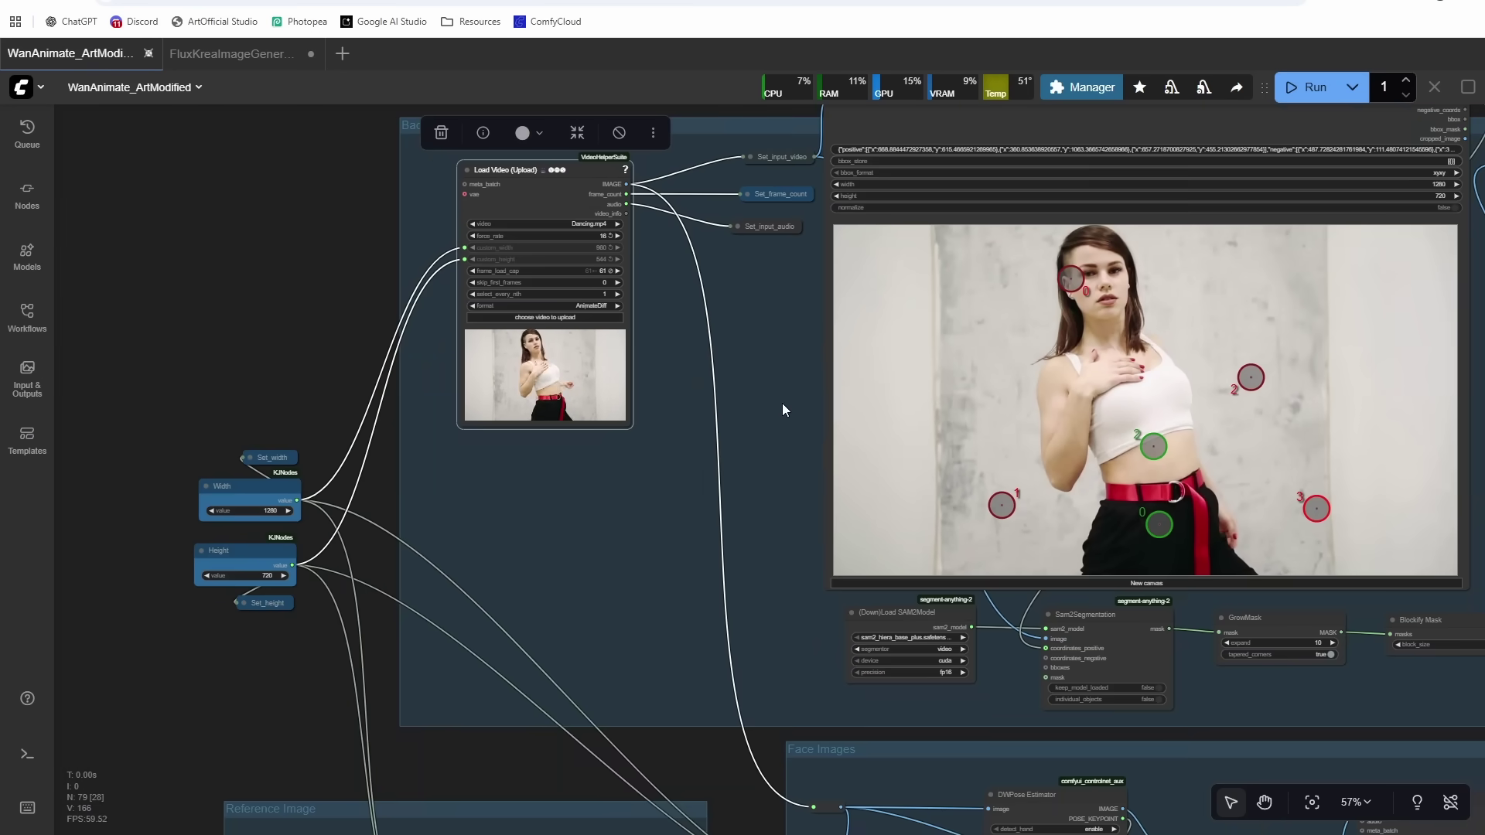
drag(796, 436, 400, 146)
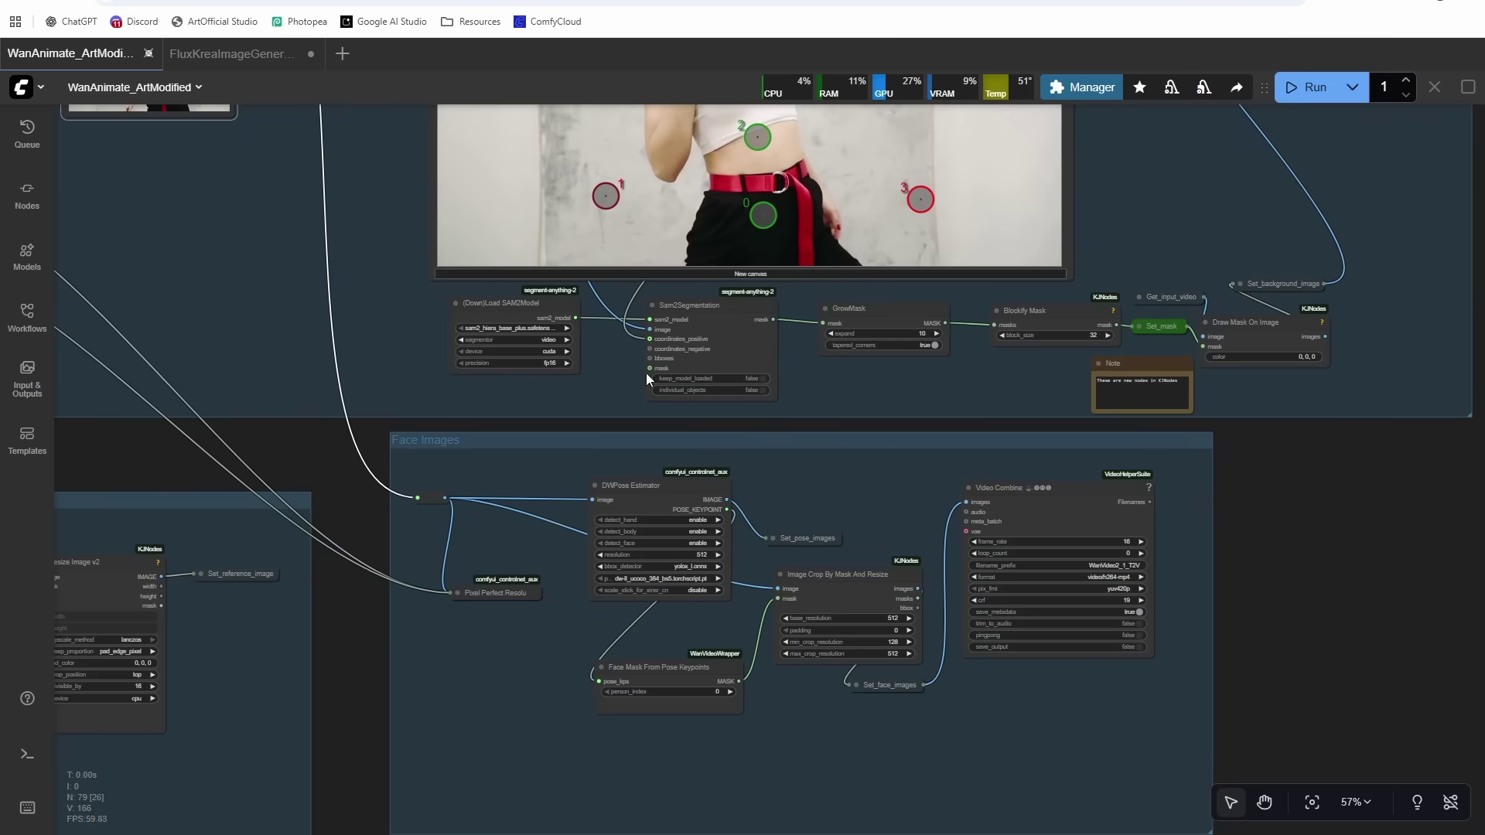
drag(1217, 753, 1107, 683)
scroll(850, 445, down, 3)
scroll(498, 390, up, 2)
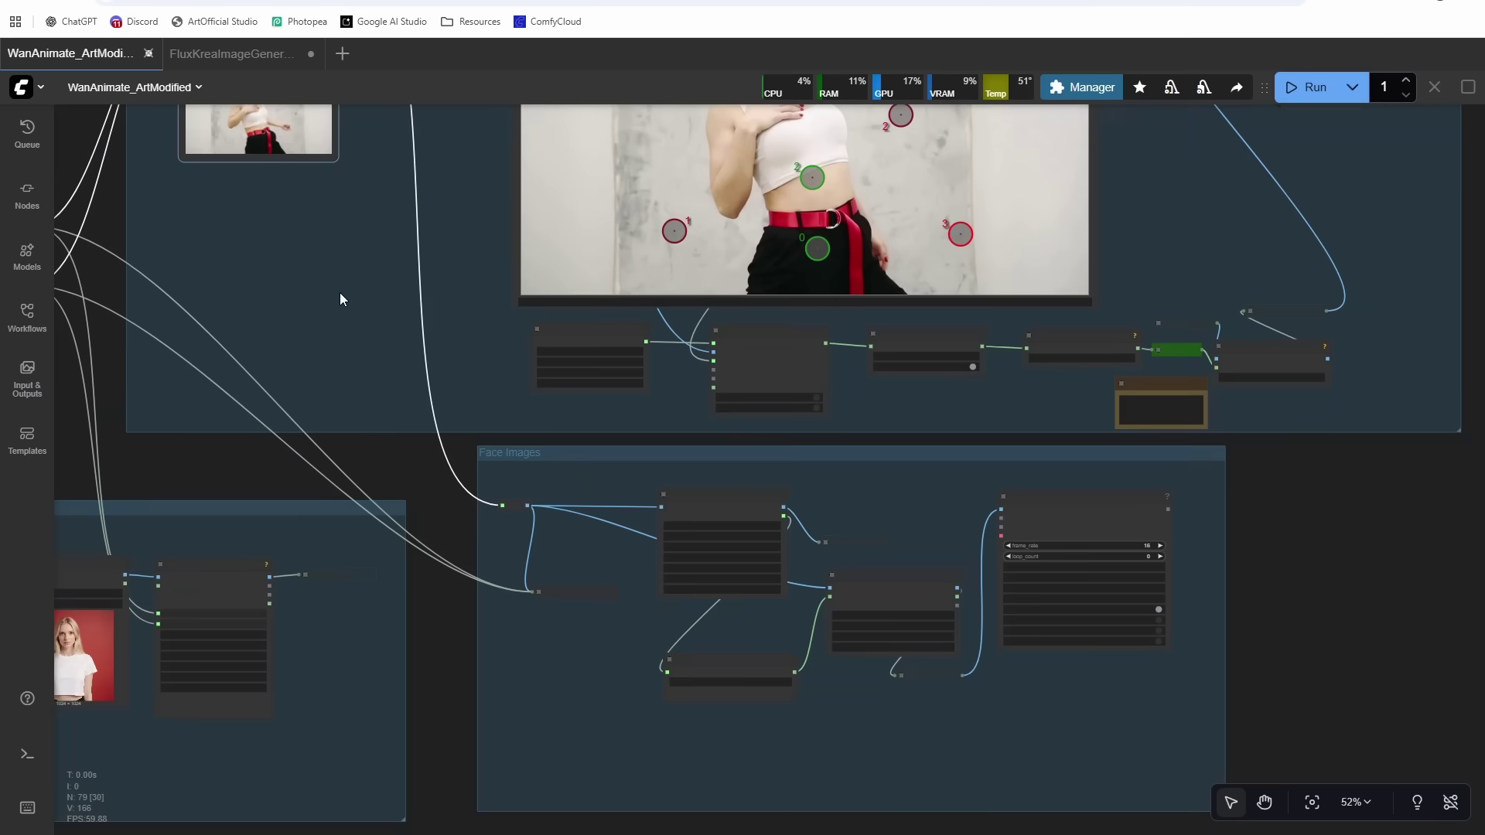
drag(341, 294, 533, 492)
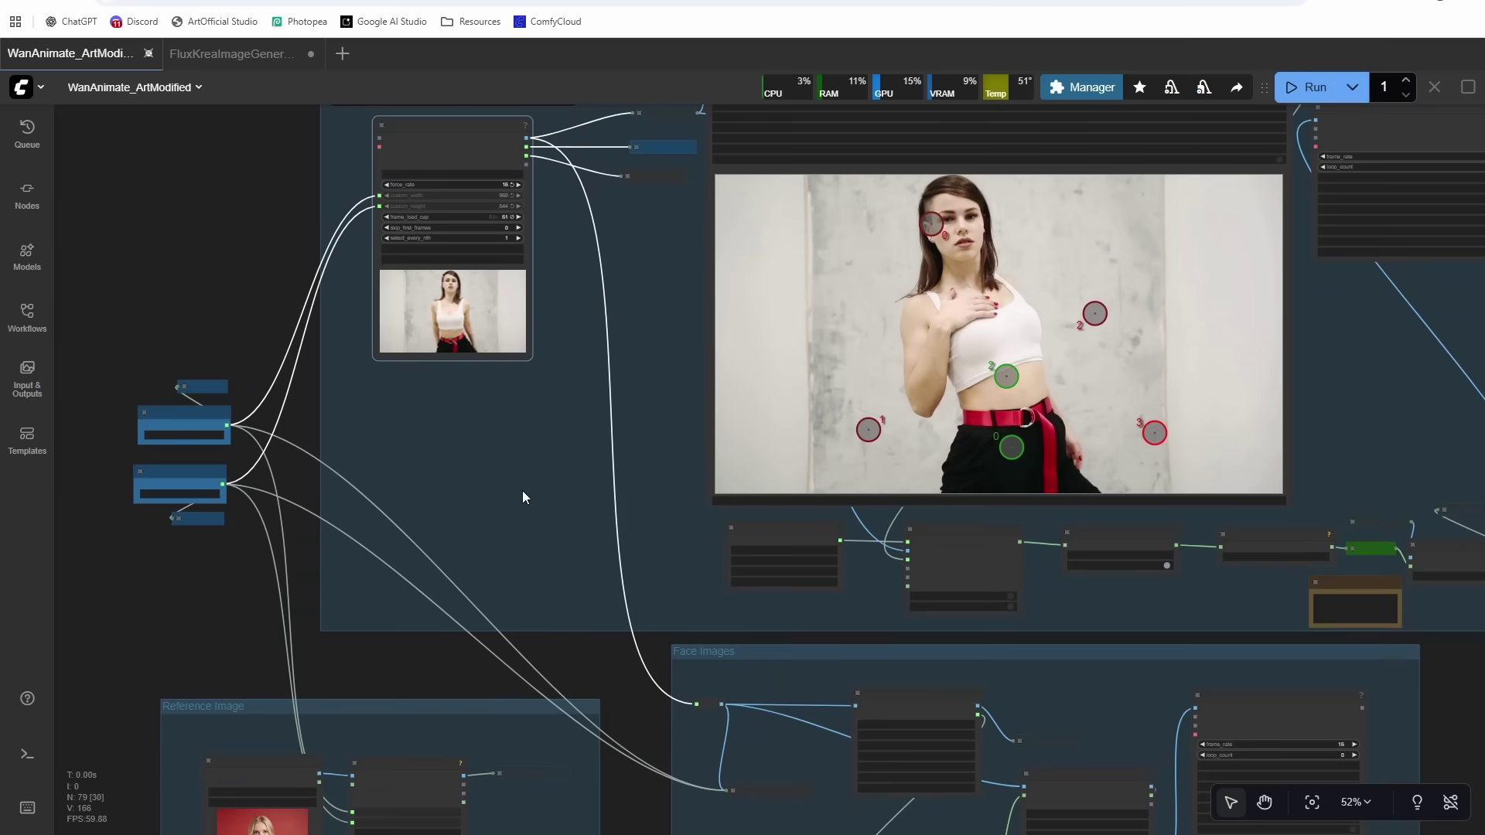
drag(498, 428, 477, 530)
scroll(512, 398, up, 4)
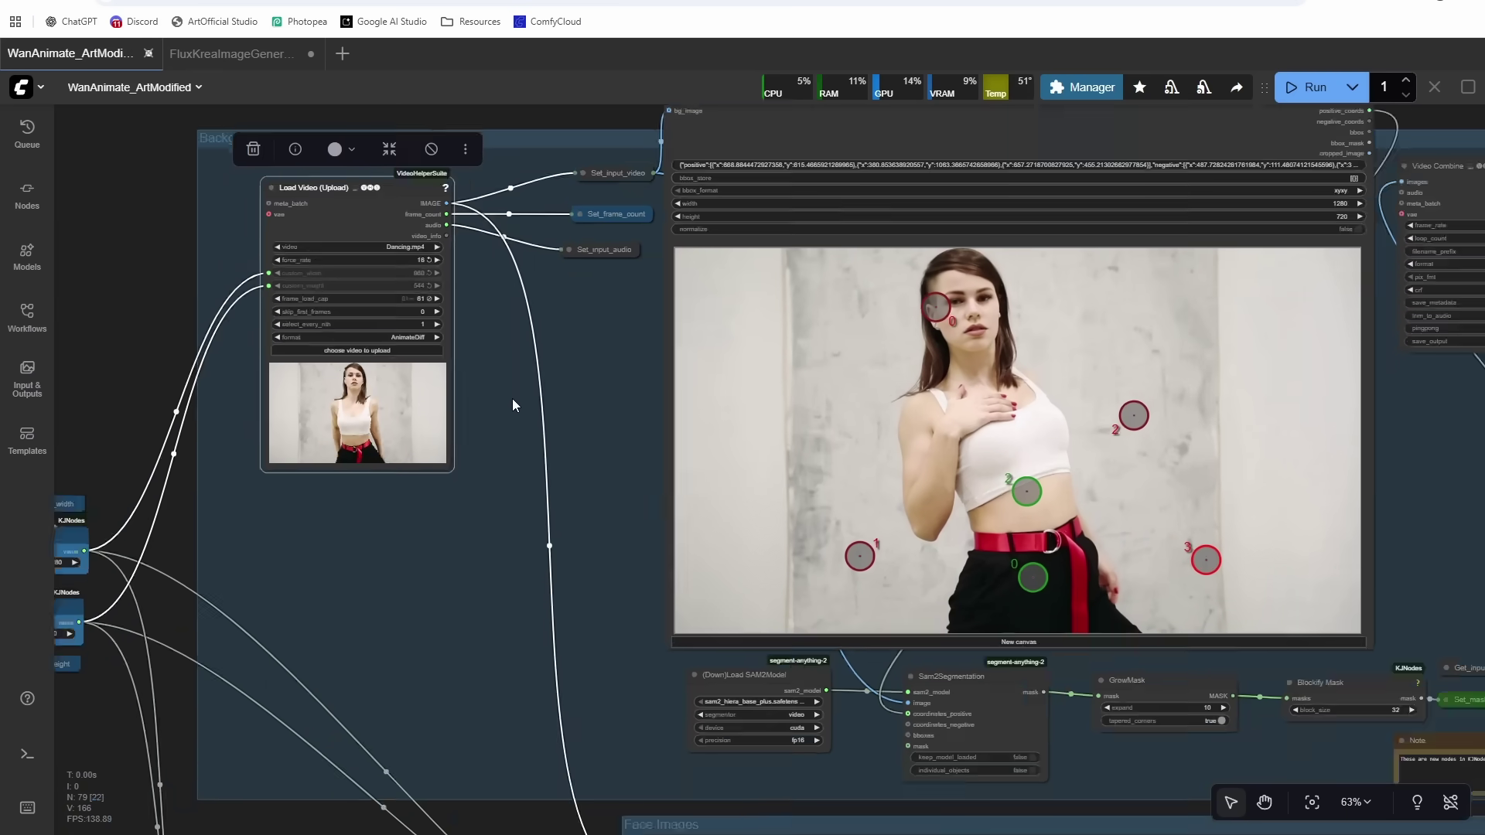
drag(503, 398, 715, 434)
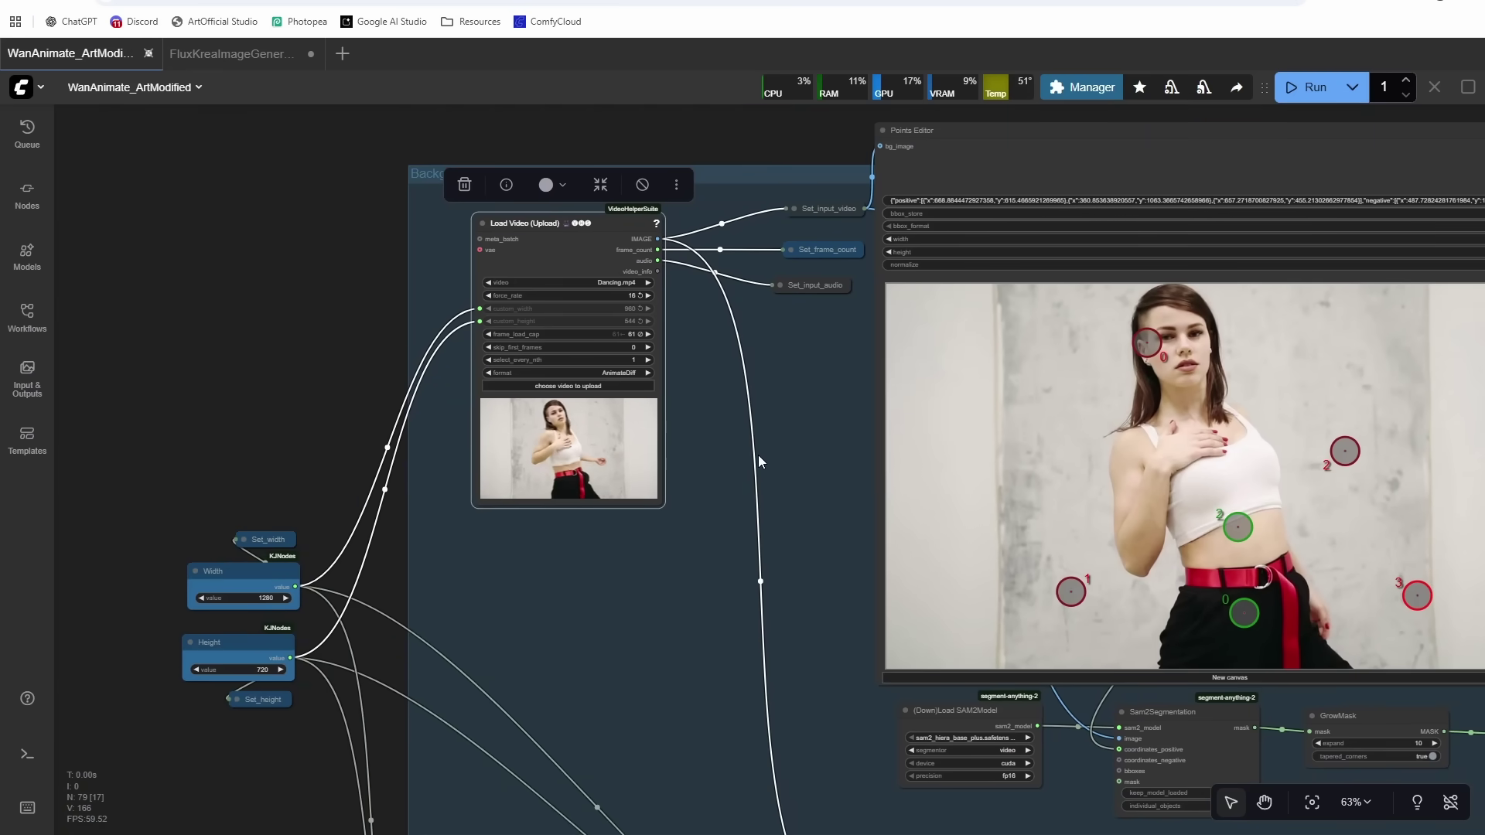
- Select the nodes in the Sampling & Decode group together and bypass them
scroll(531, 362, down, 5)
drag(559, 435, 168, 197)
drag(1079, 627, 804, 410)
scroll(805, 410, up, 1)
drag(702, 509, 1054, 295)
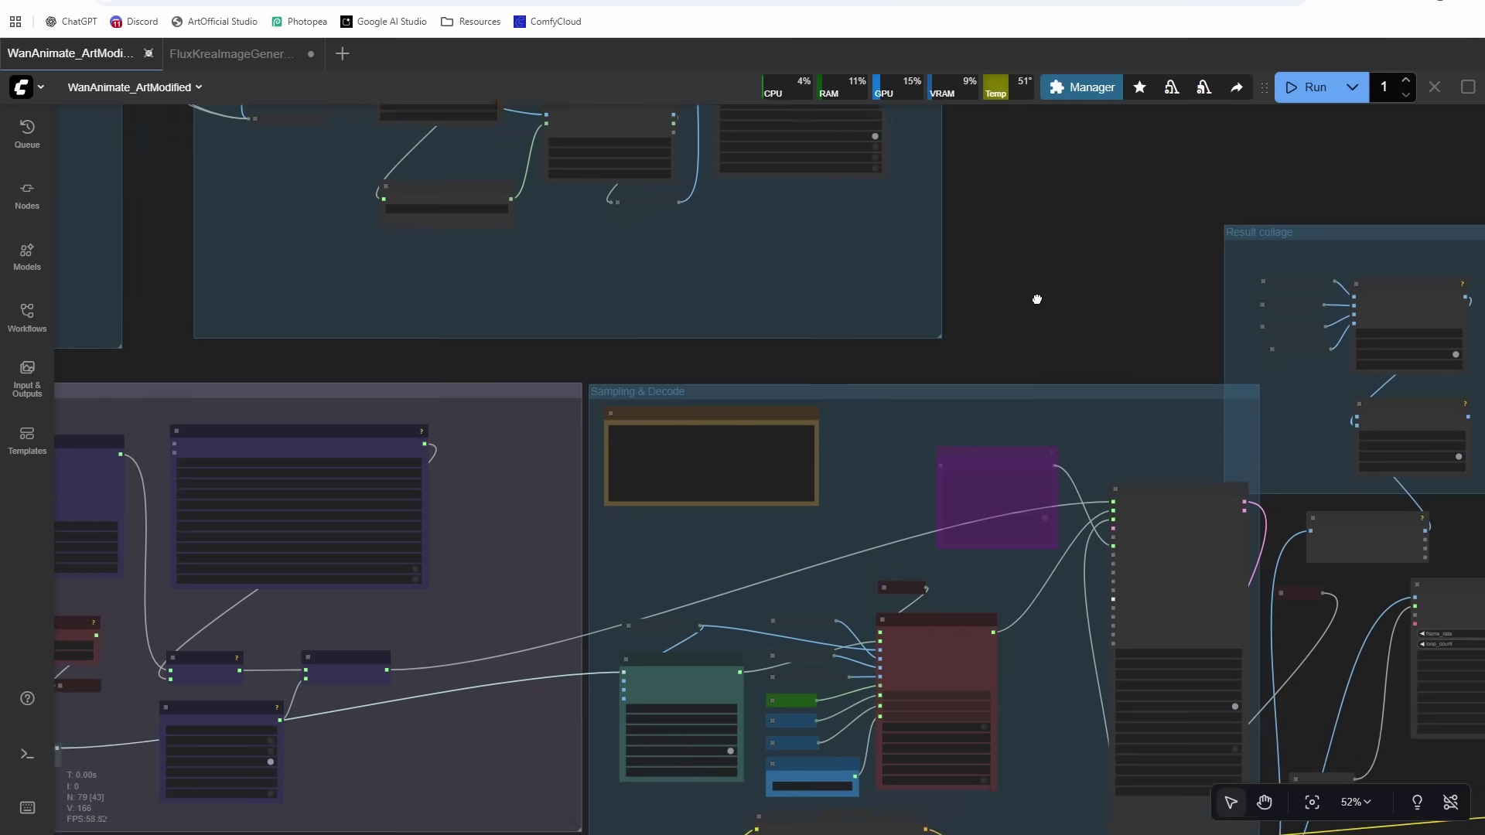
scroll(1036, 292, down, 4)
drag(824, 441, 1203, 821)
scroll(1010, 288, up, 5)
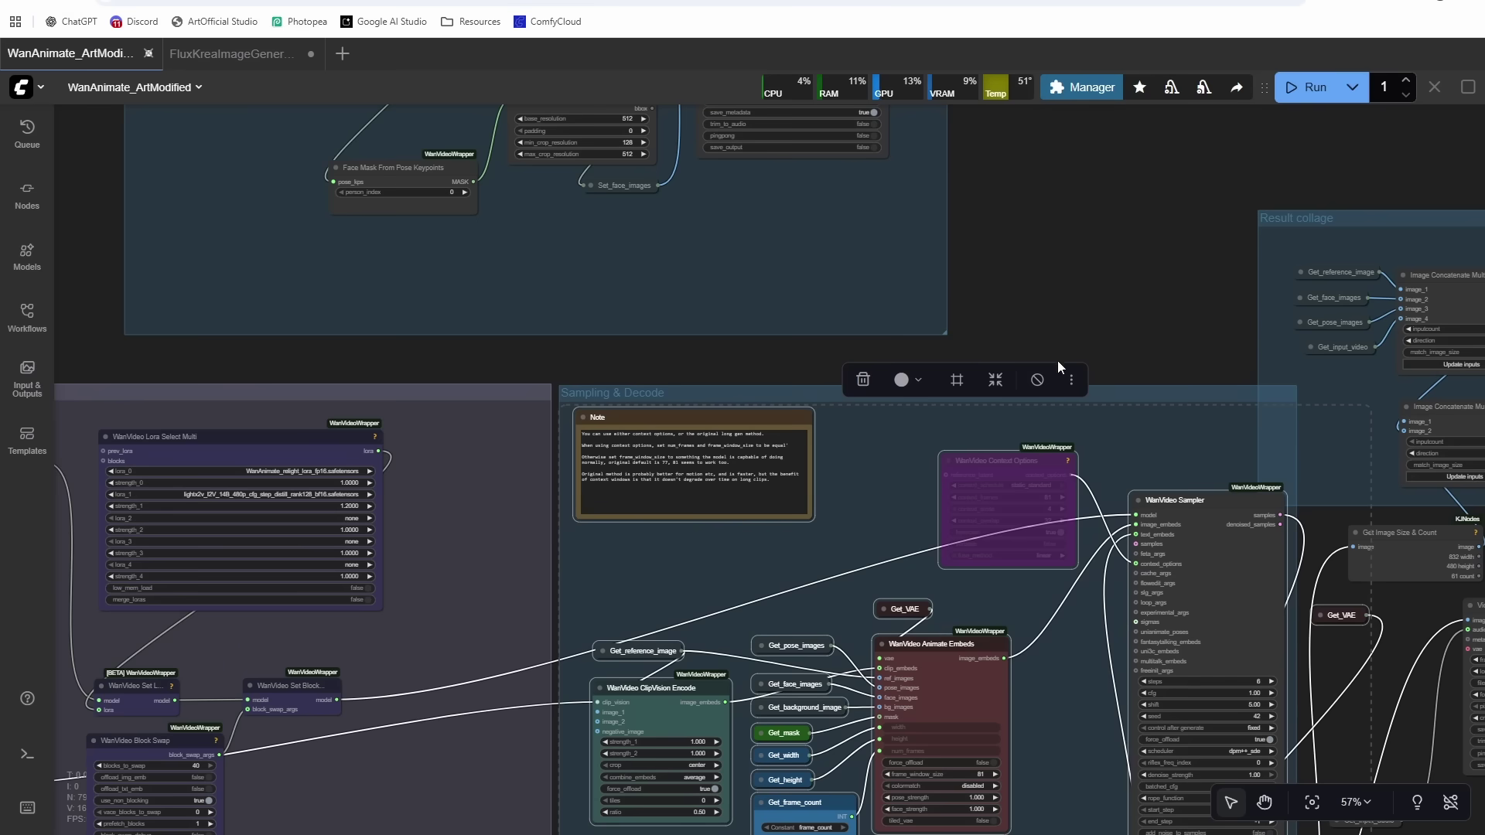
click(1037, 380)
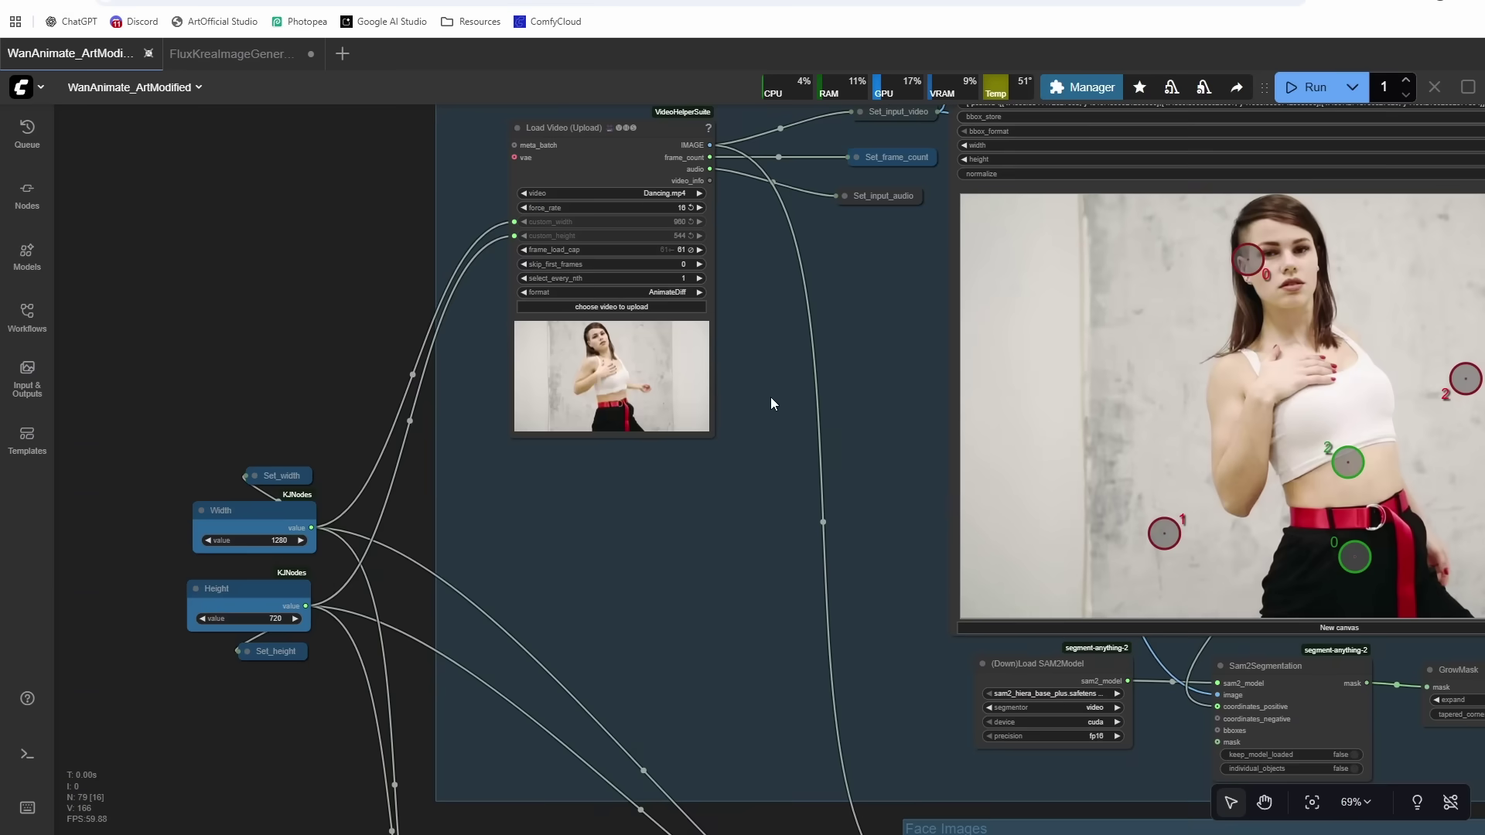
- Run the workflow to process the loaded video for the Points Editor, and cancel the run
drag(771, 398, 737, 471)
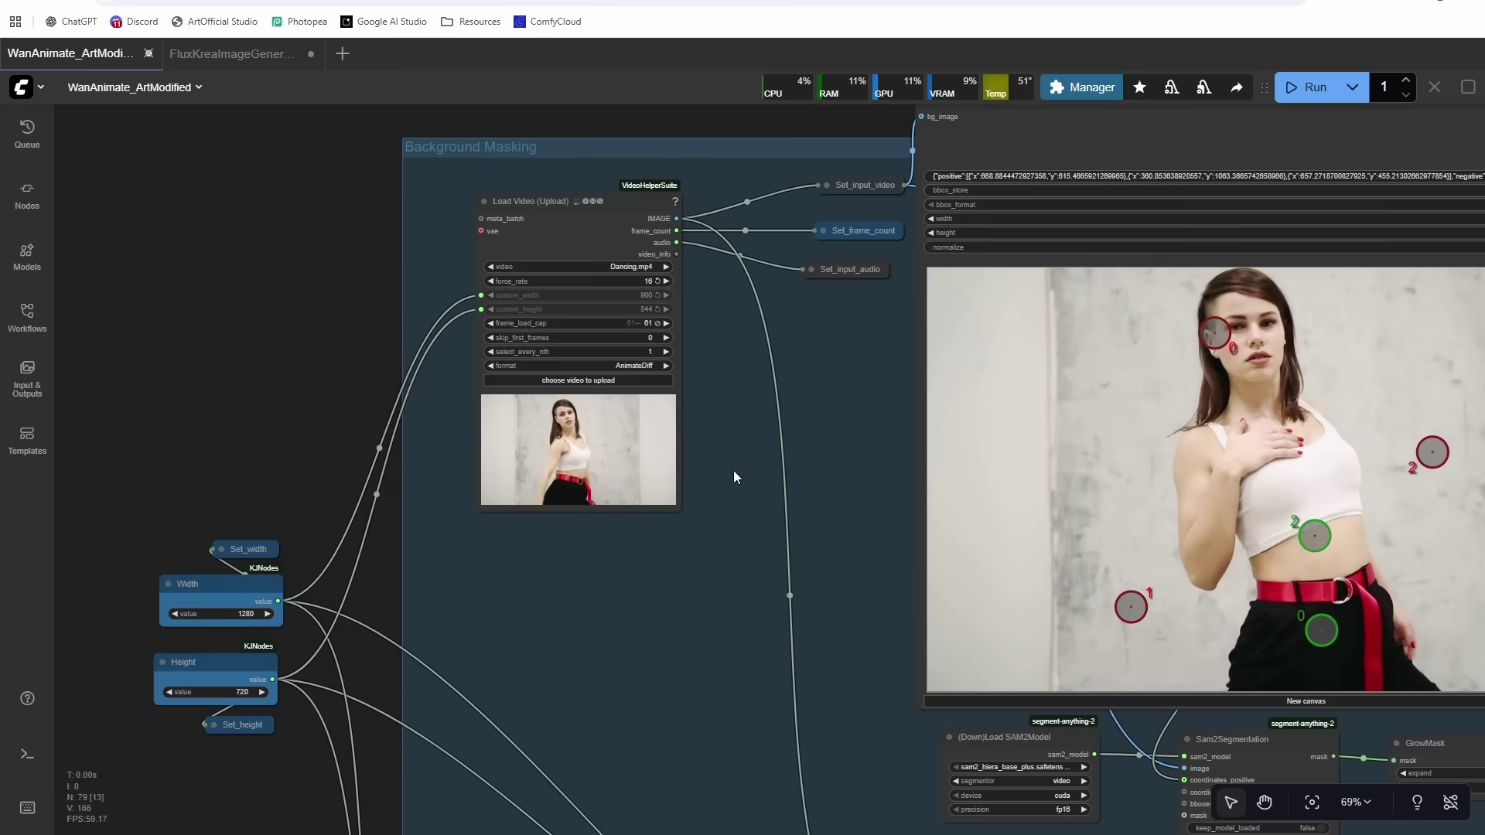
key(ctrl+Return)
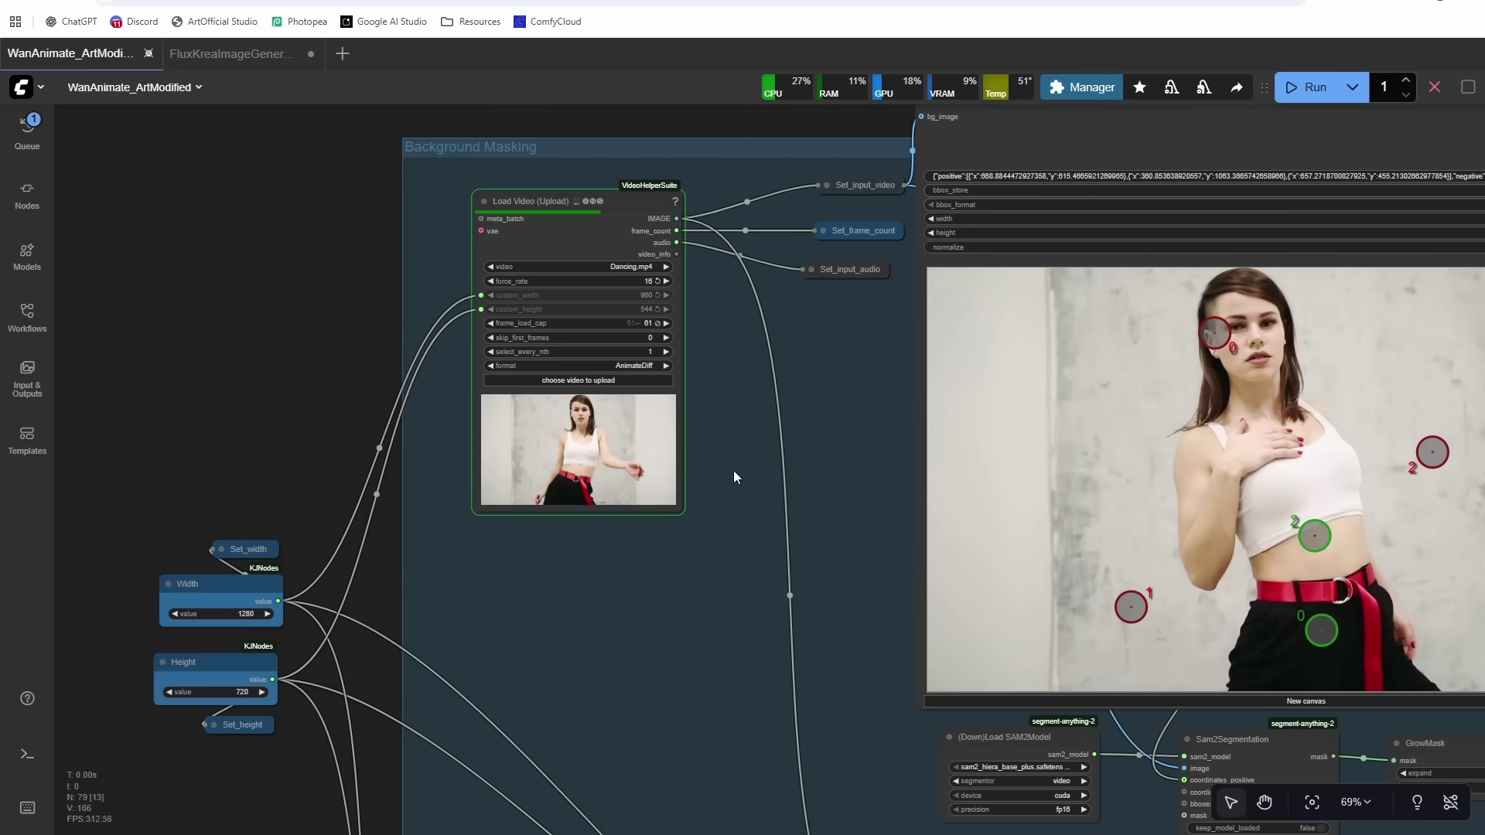
drag(848, 421, 355, 396)
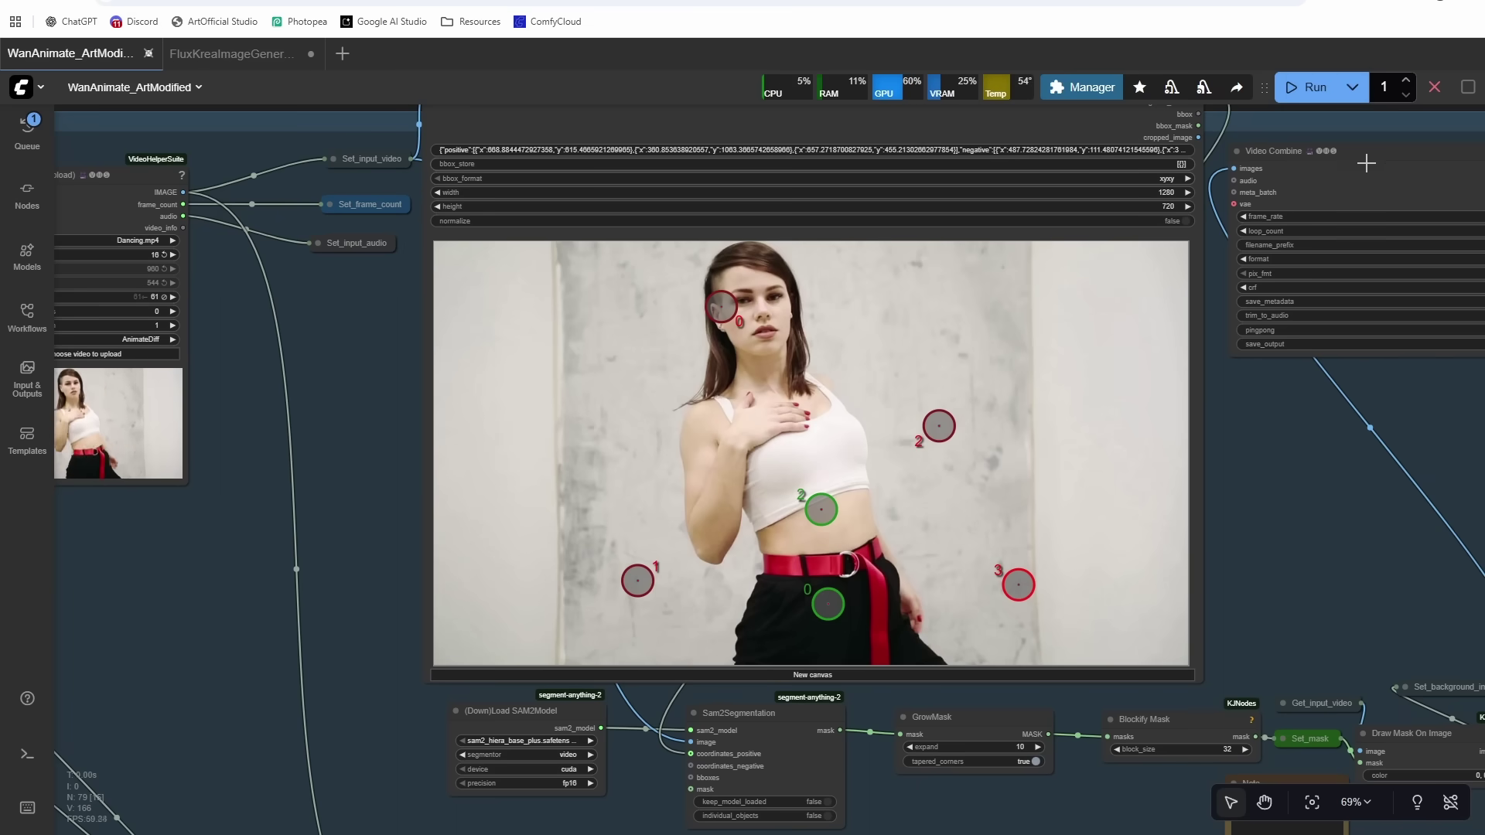
click(1435, 86)
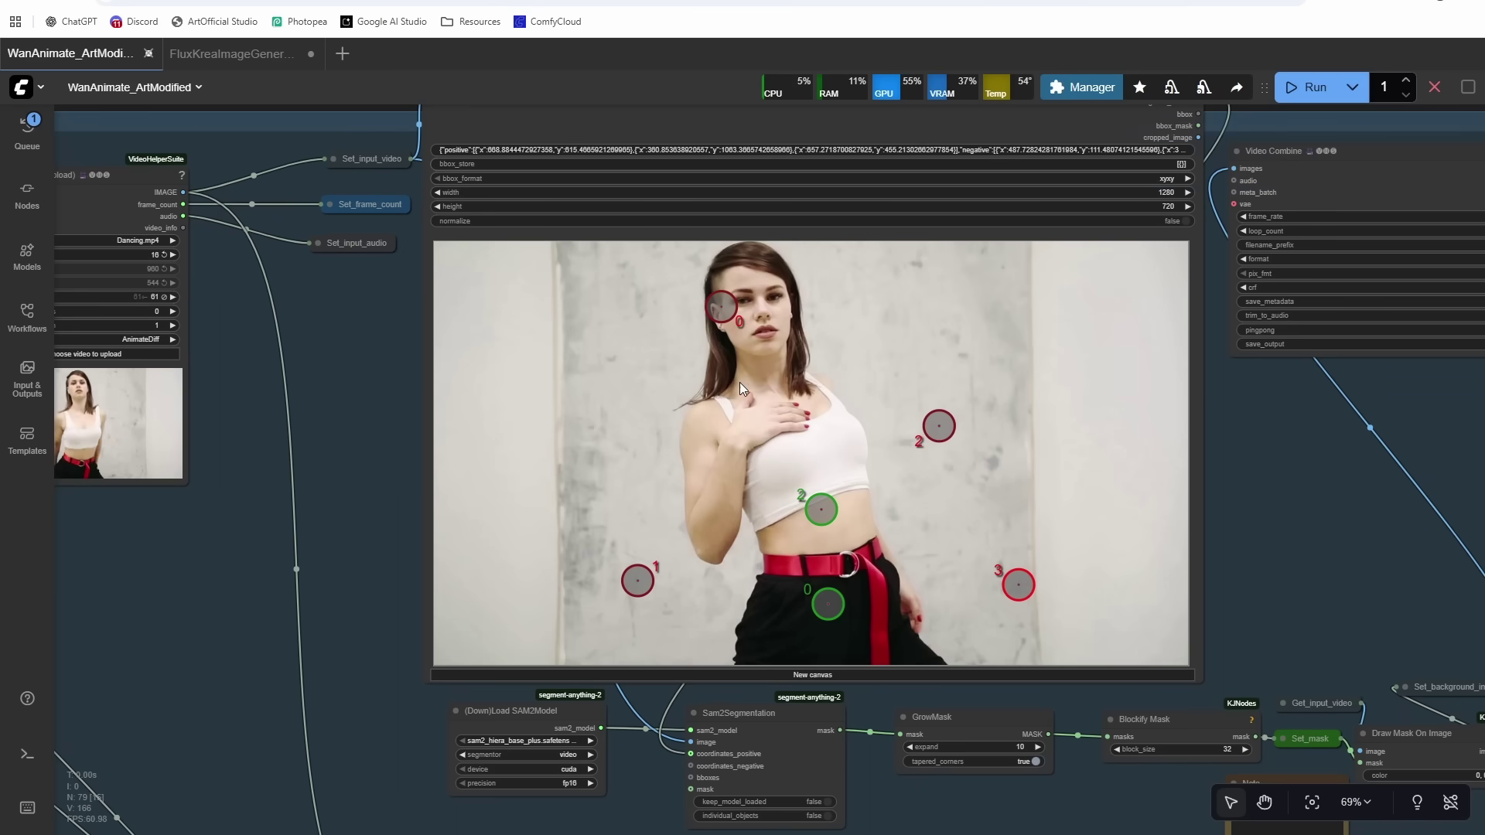
- In the Points Editor, move the four red negative points close around the dancer and green points 2 and 0 onto her face and chest
scroll(388, 397, up, 3)
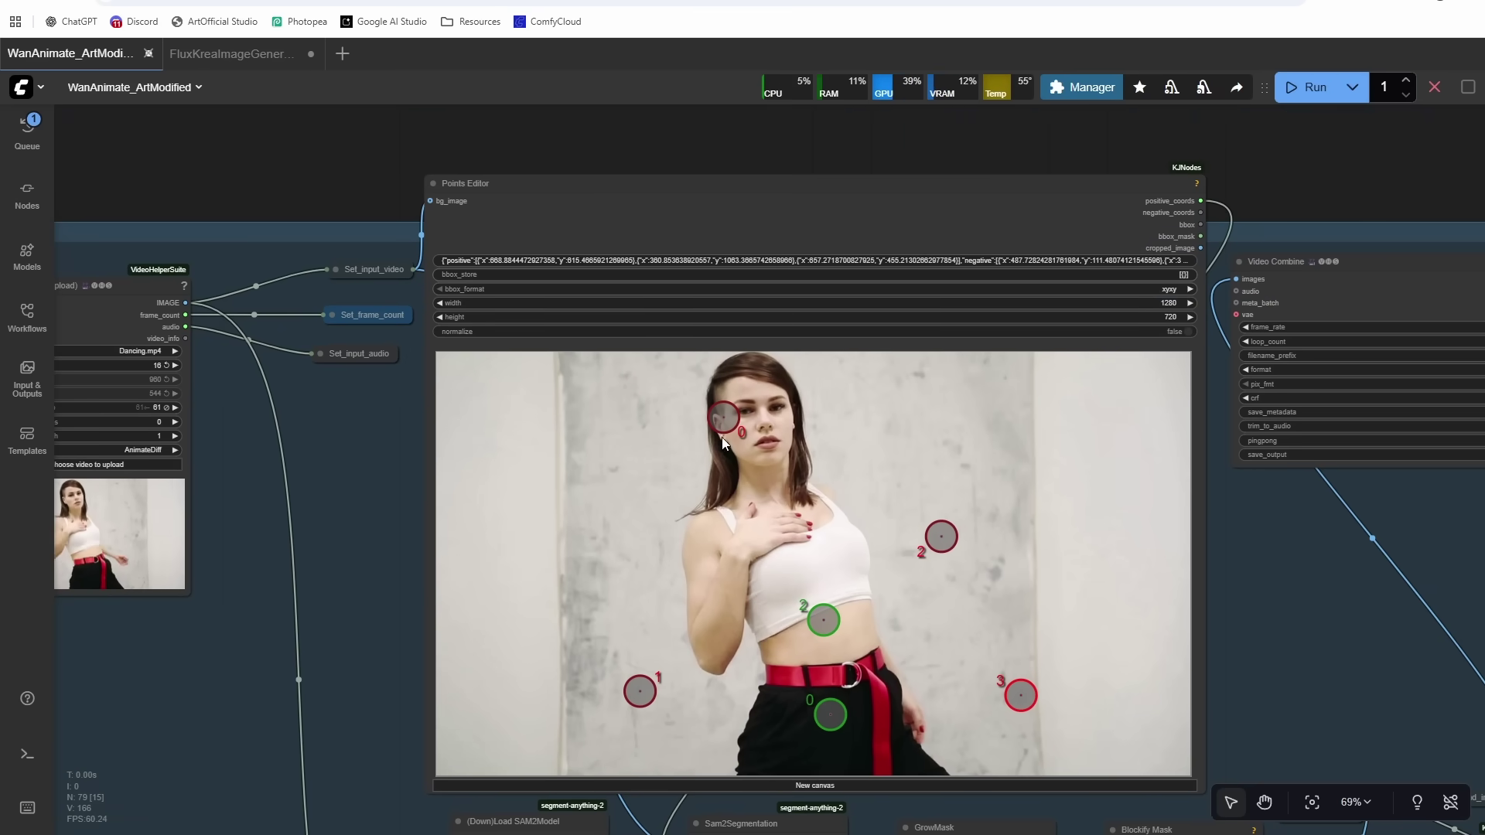
drag(717, 421, 672, 409)
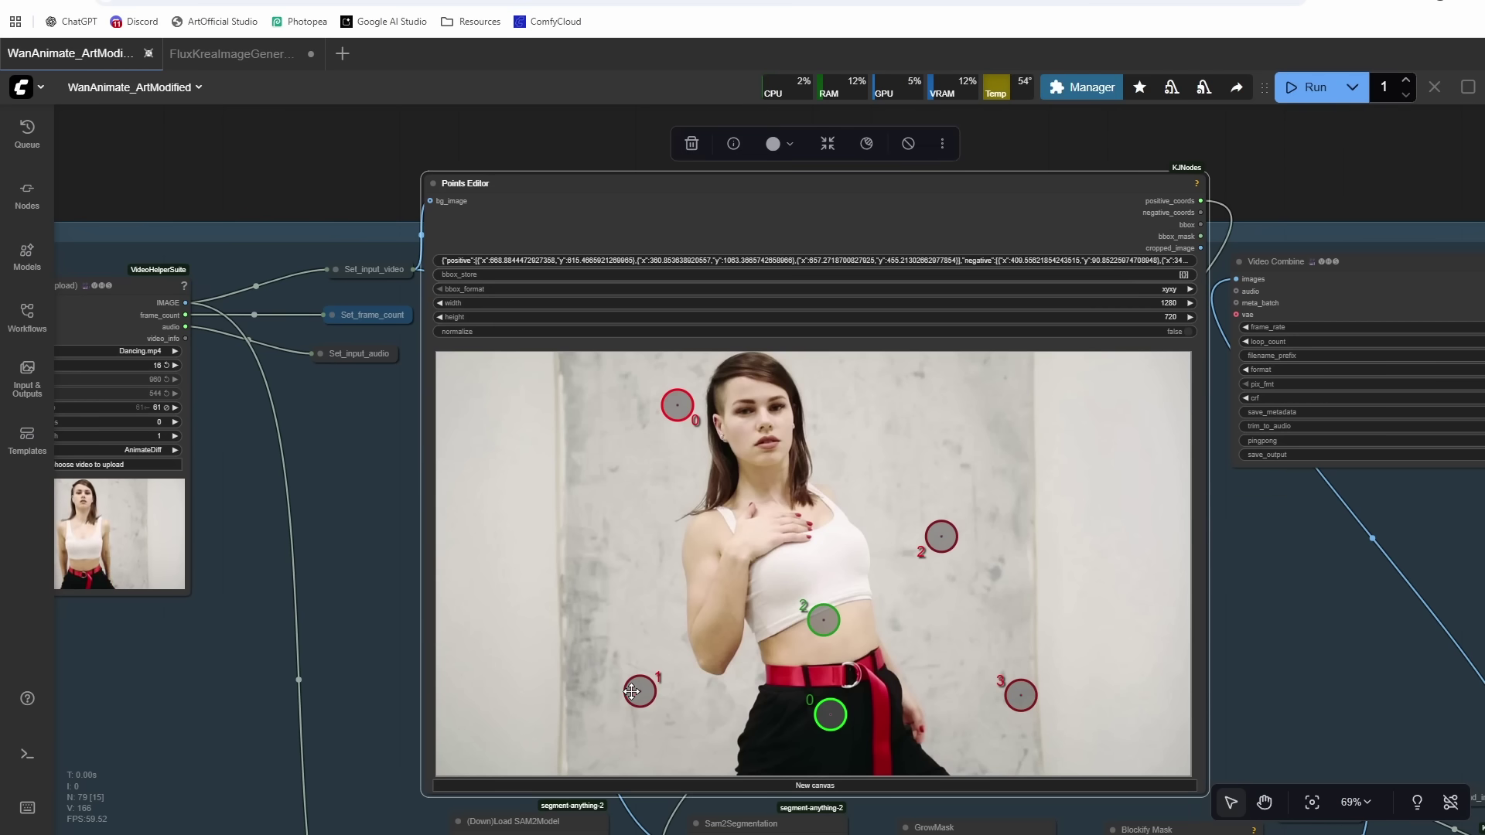
drag(632, 690, 714, 722)
drag(941, 536, 849, 484)
drag(1030, 694, 932, 678)
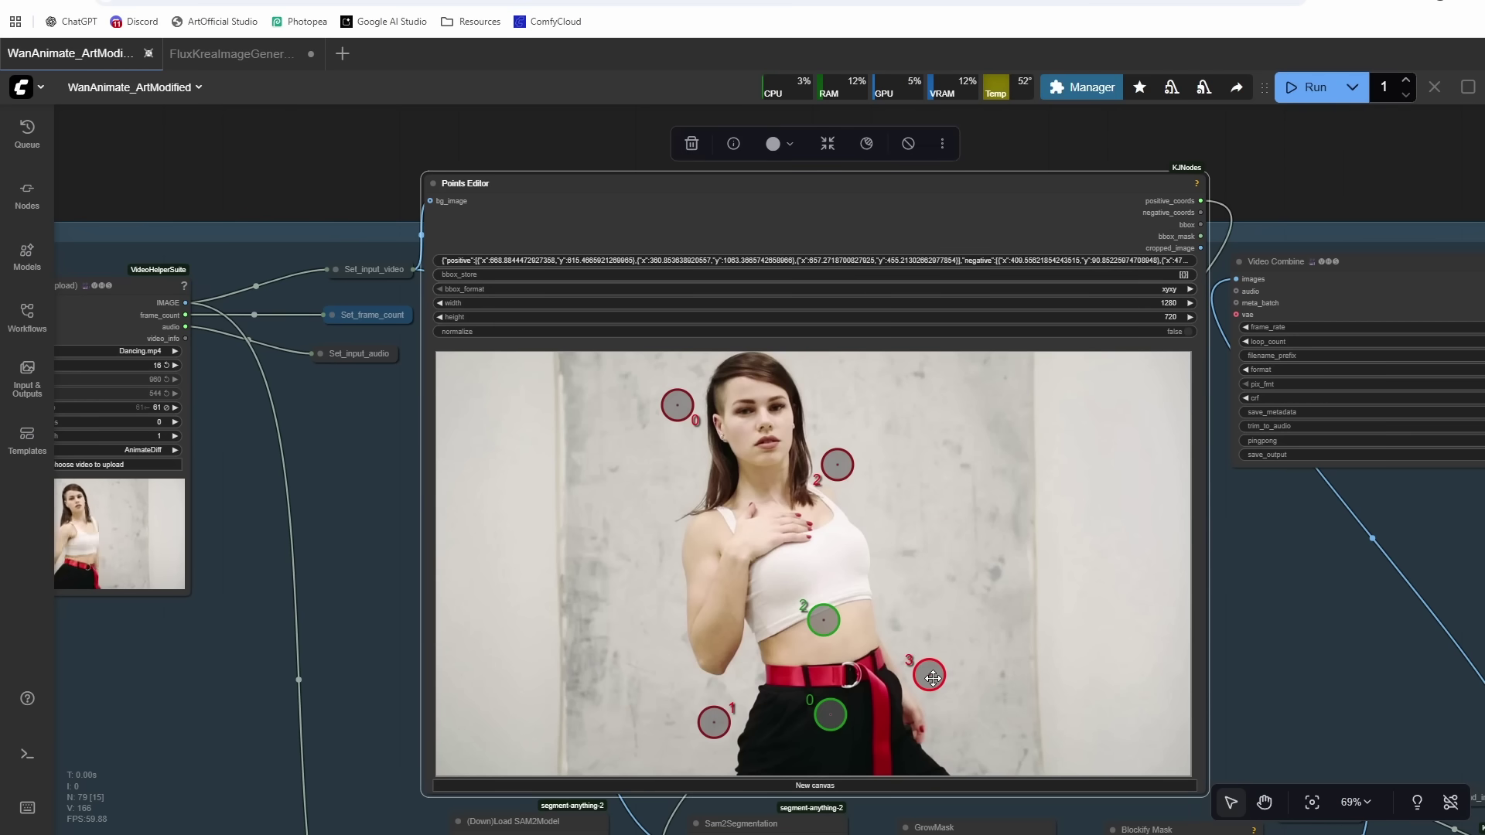
drag(814, 620, 755, 506)
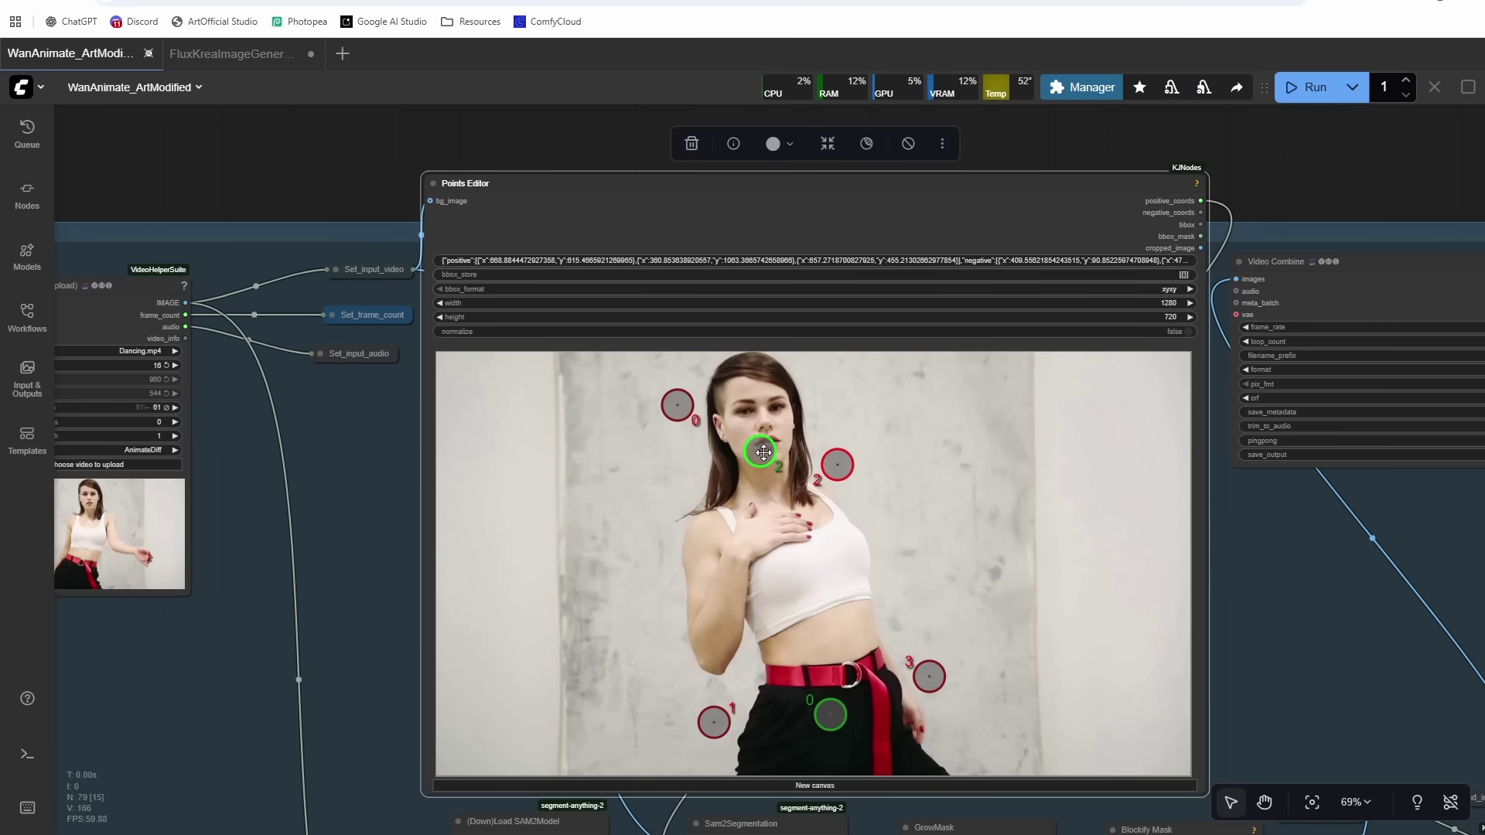
drag(825, 714, 785, 562)
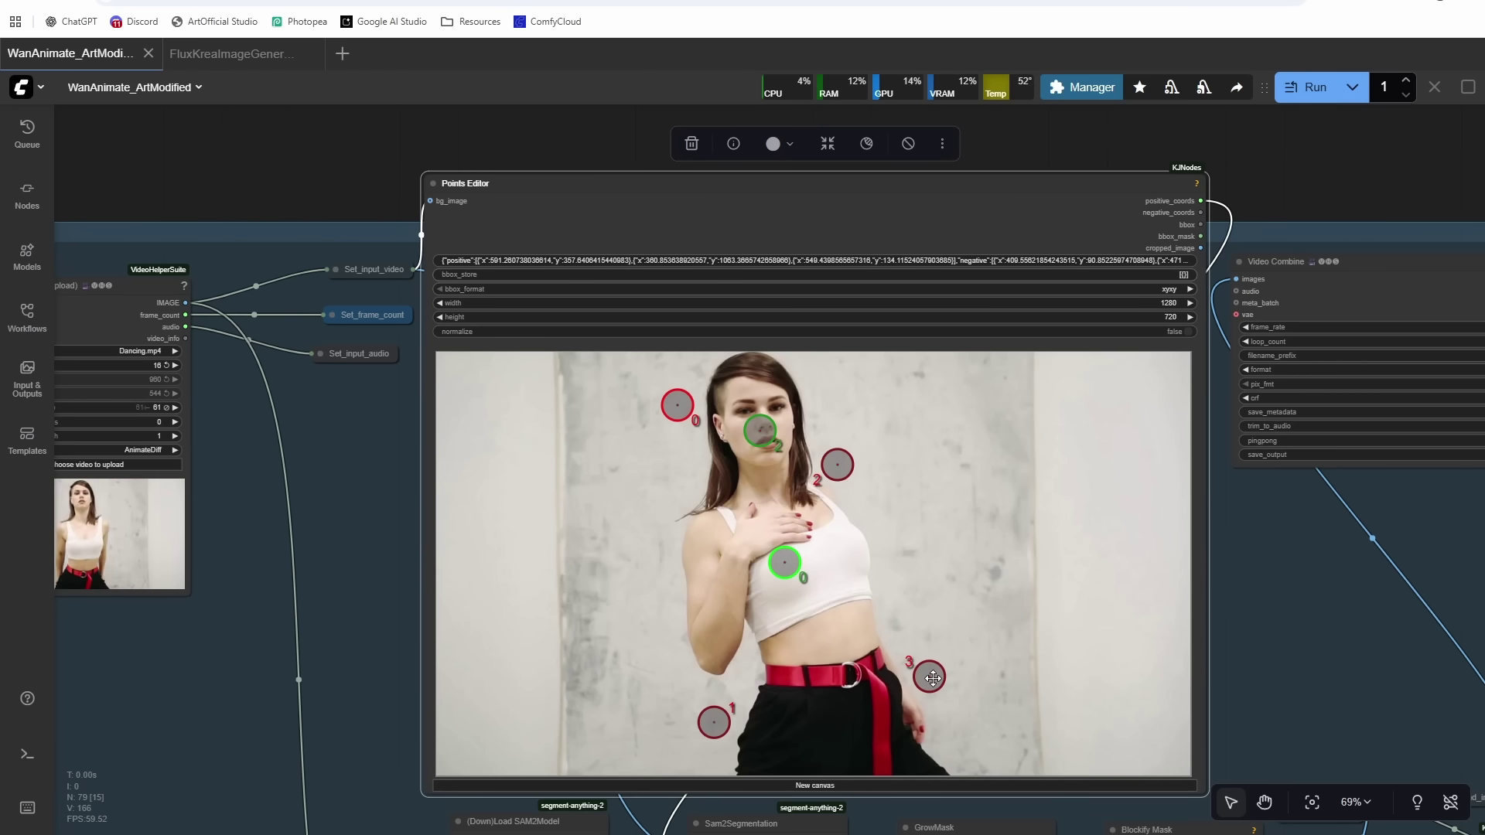
- Add a green positive point on the dancer's black trousers and extra red negative points around her outline, and run the workflow
shift+click(824, 718)
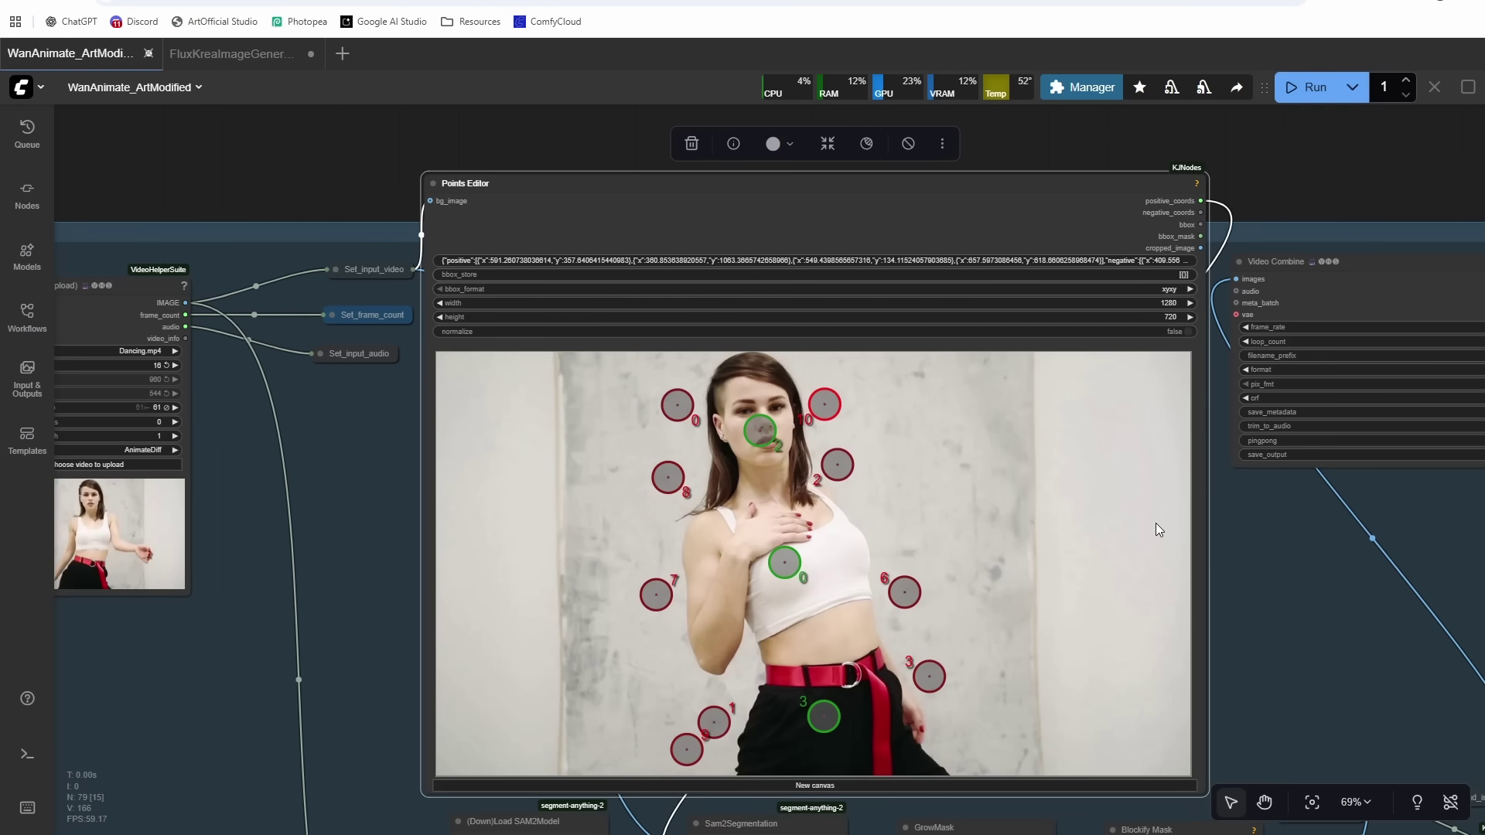
scroll(1156, 523, down, 3)
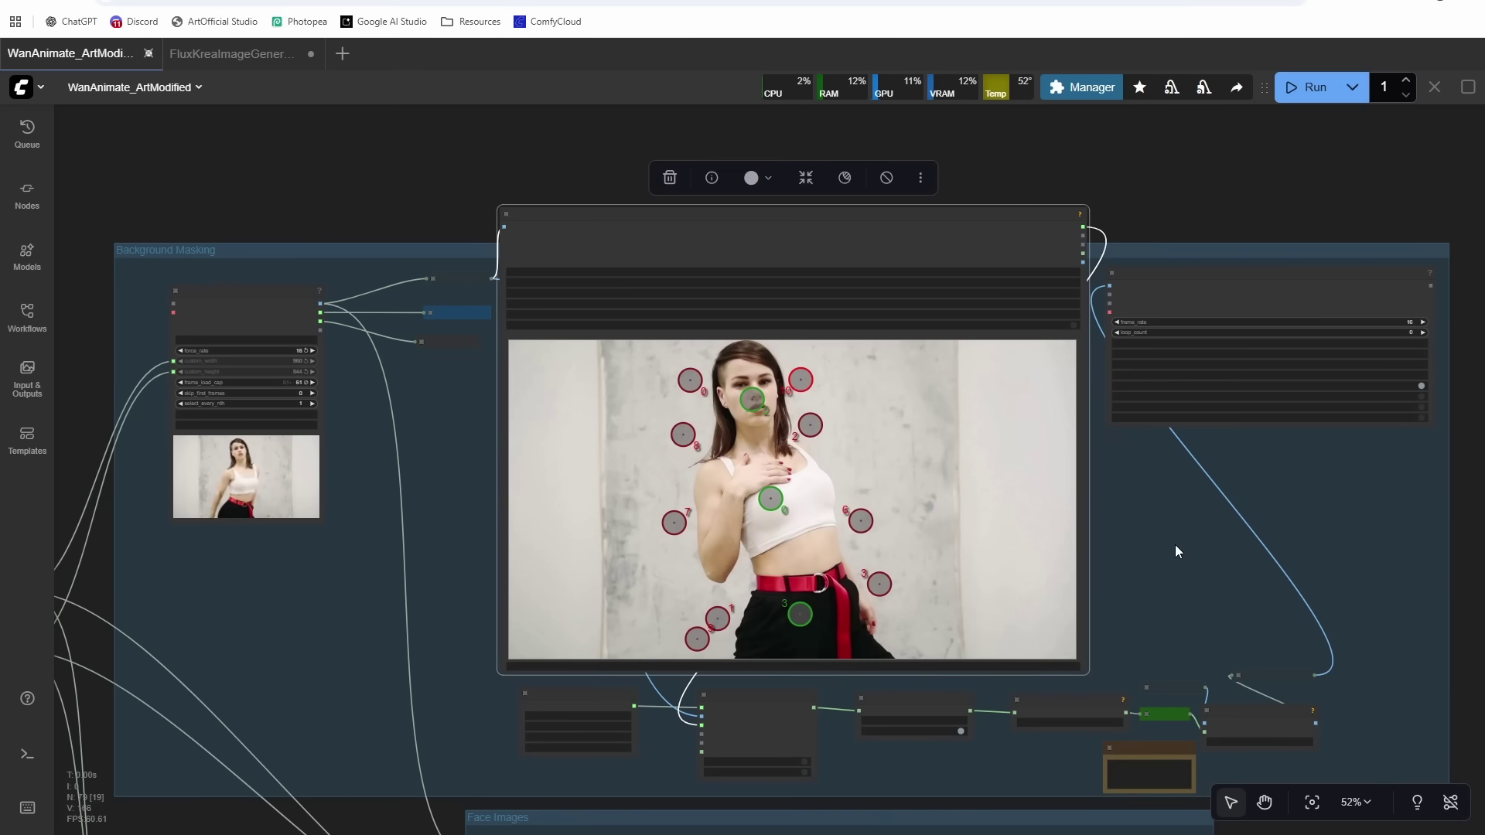
scroll(1177, 551, up, 2)
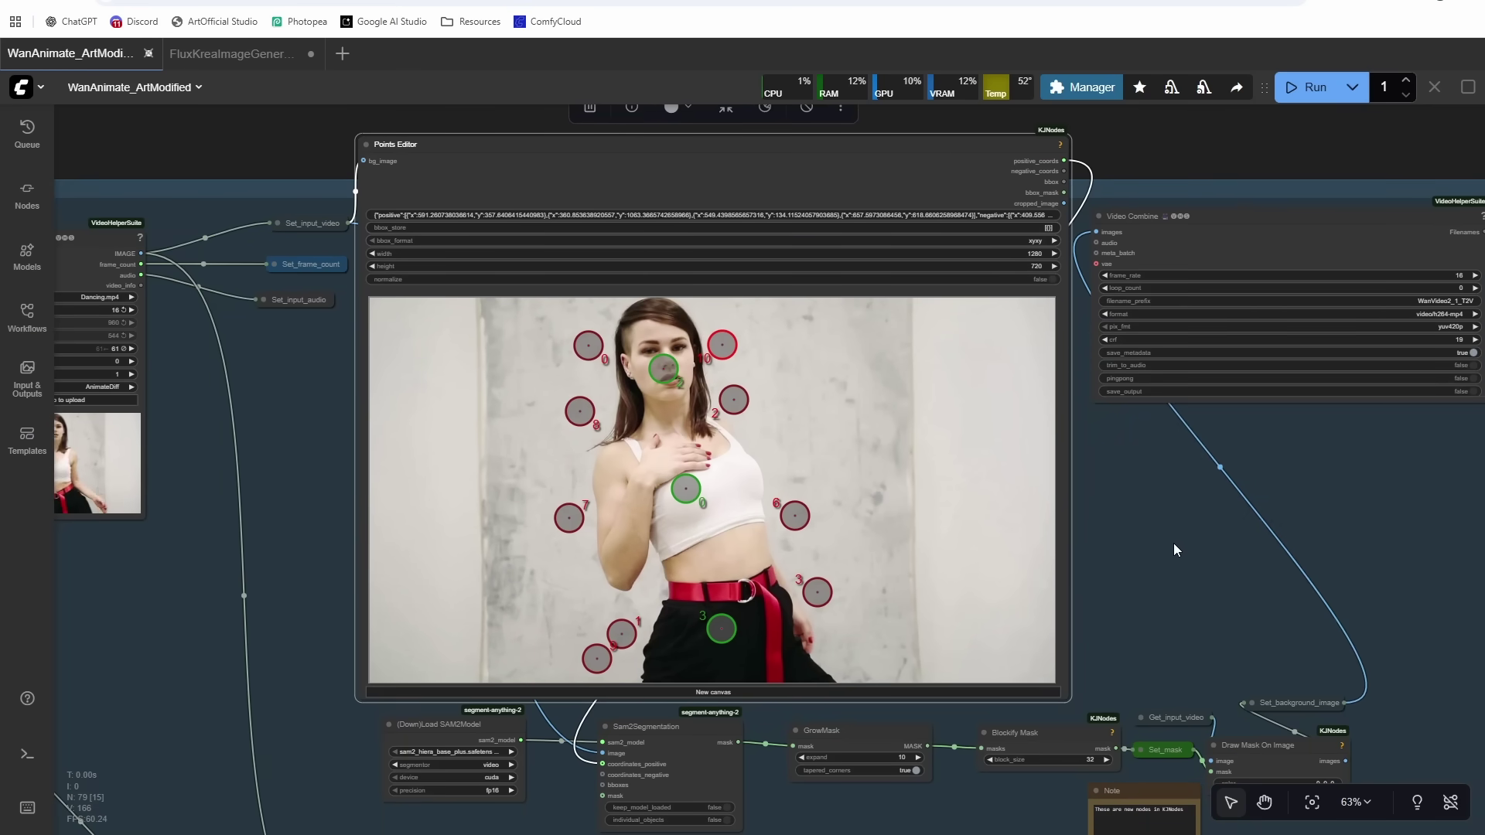
scroll(324, 488, down, 2)
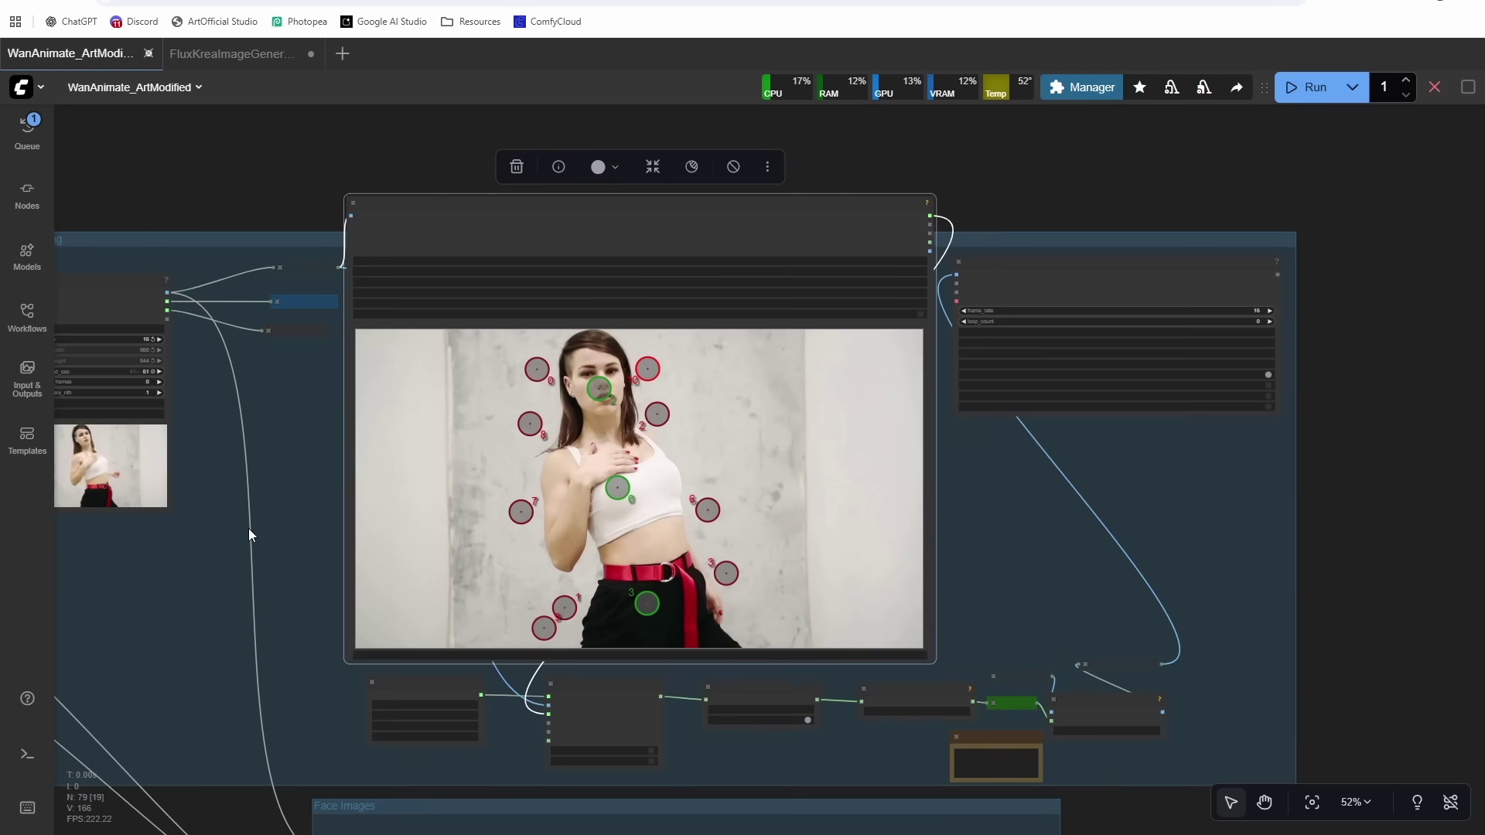
- Examine the masked dancer video preview and the cropped face video preview in the Face Images group
scroll(1014, 398, up, 7)
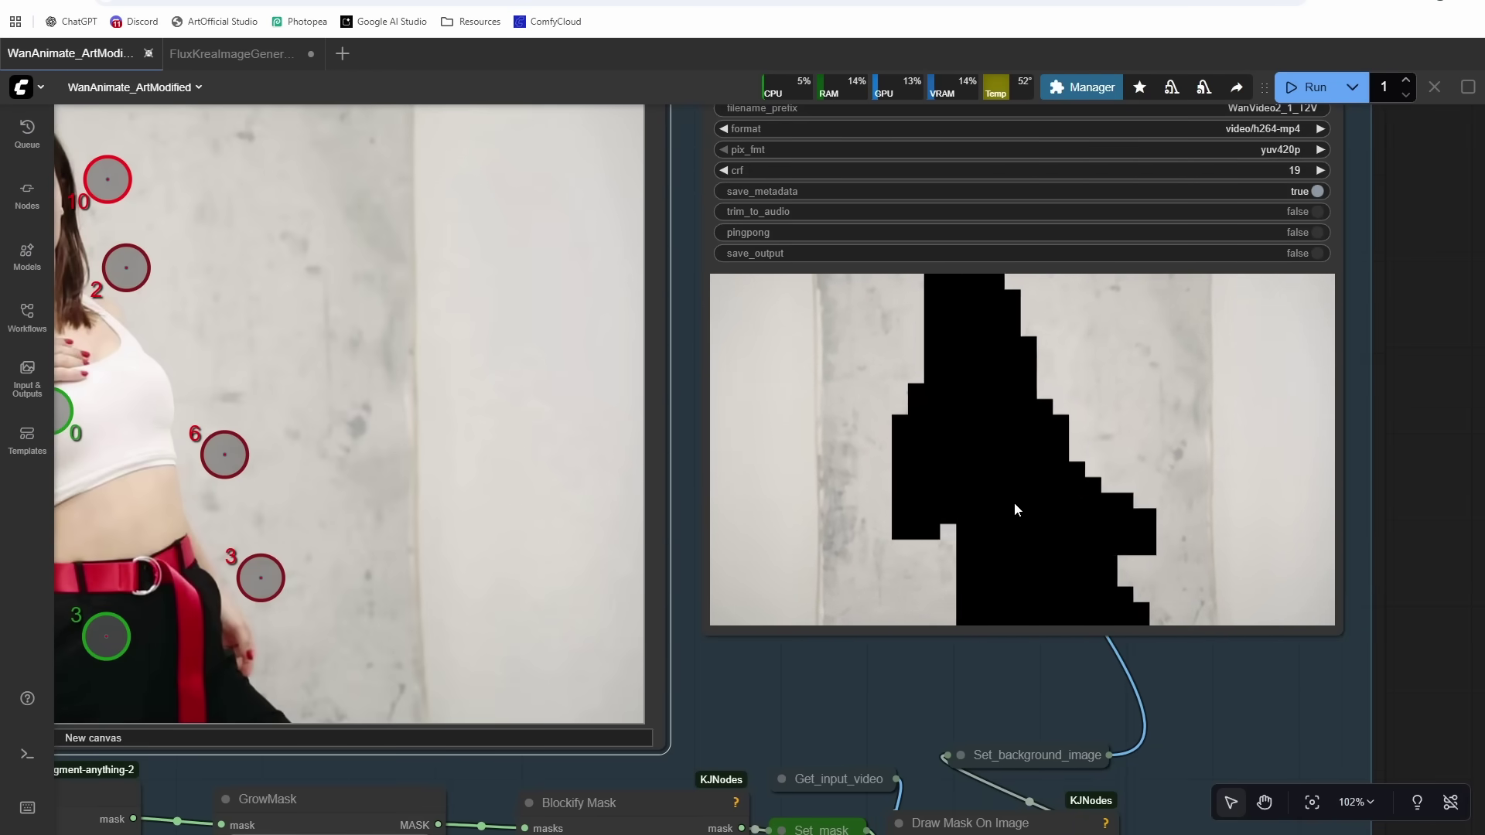
scroll(992, 452, down, 3)
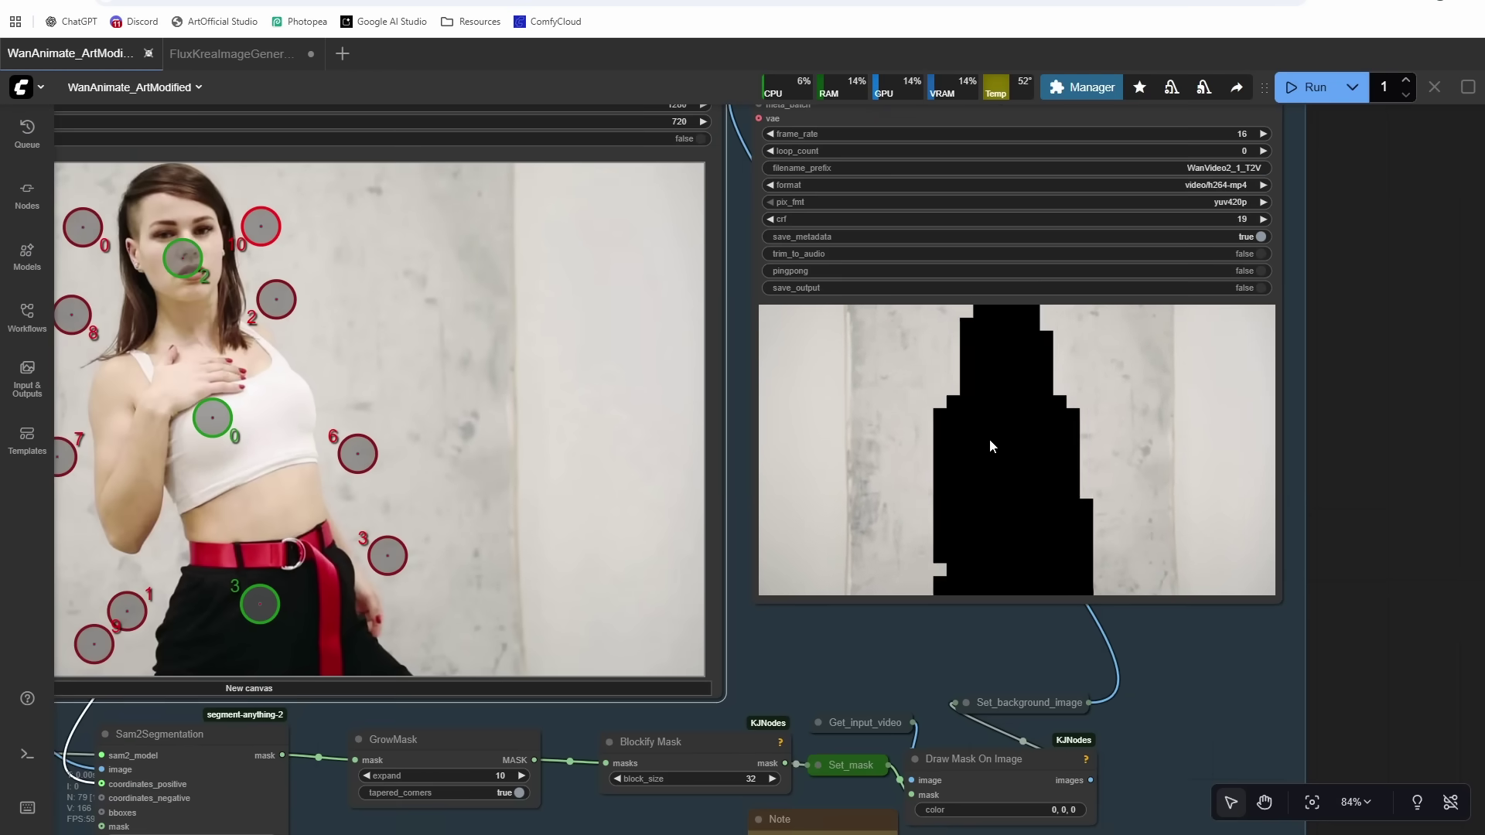
scroll(1012, 387, down, 2)
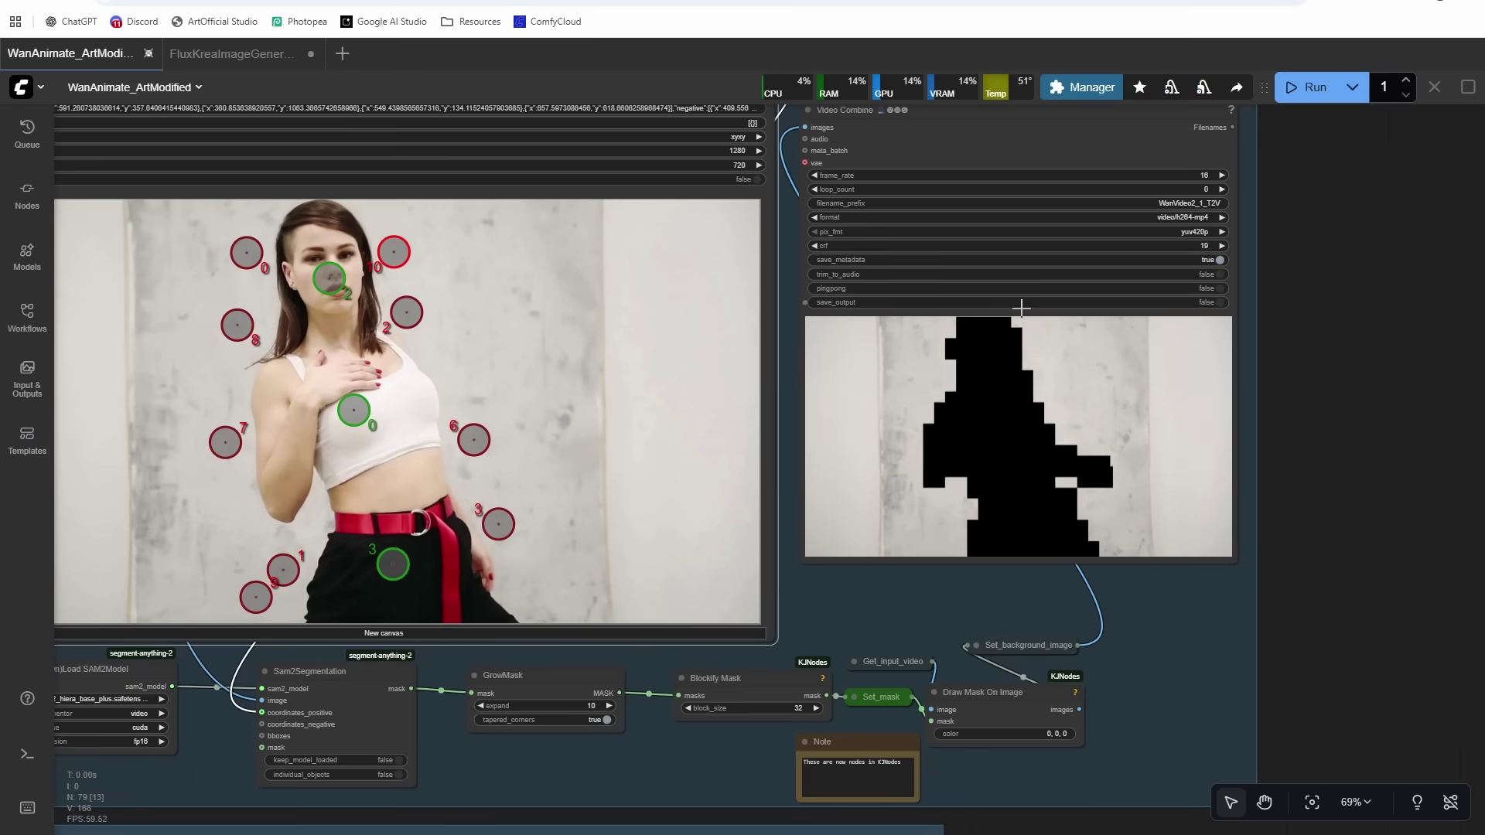
scroll(1070, 480, down, 3)
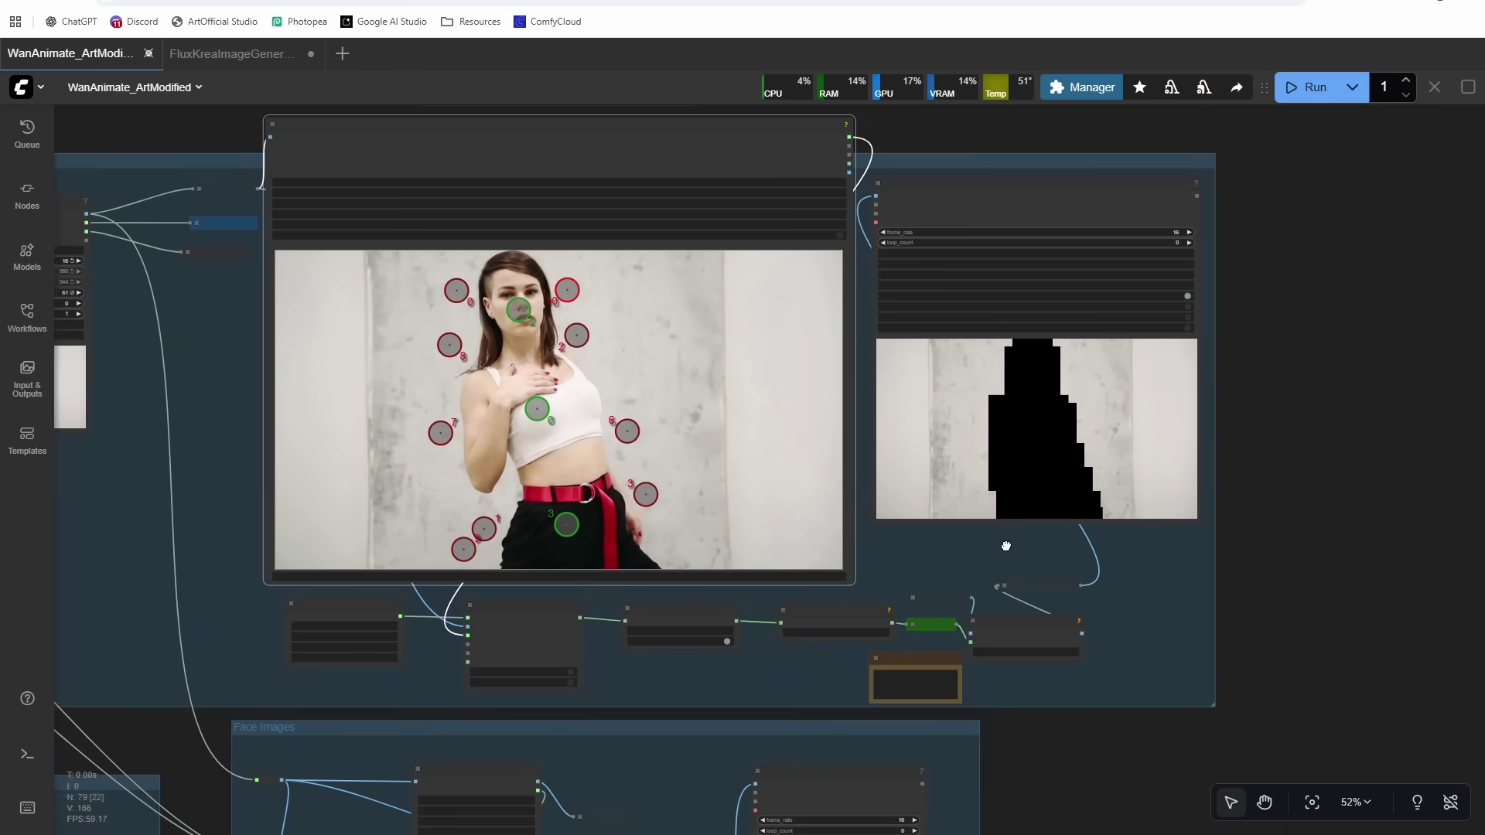
drag(1006, 541, 1101, 354)
scroll(1114, 327, up, 6)
drag(1083, 735, 1251, 417)
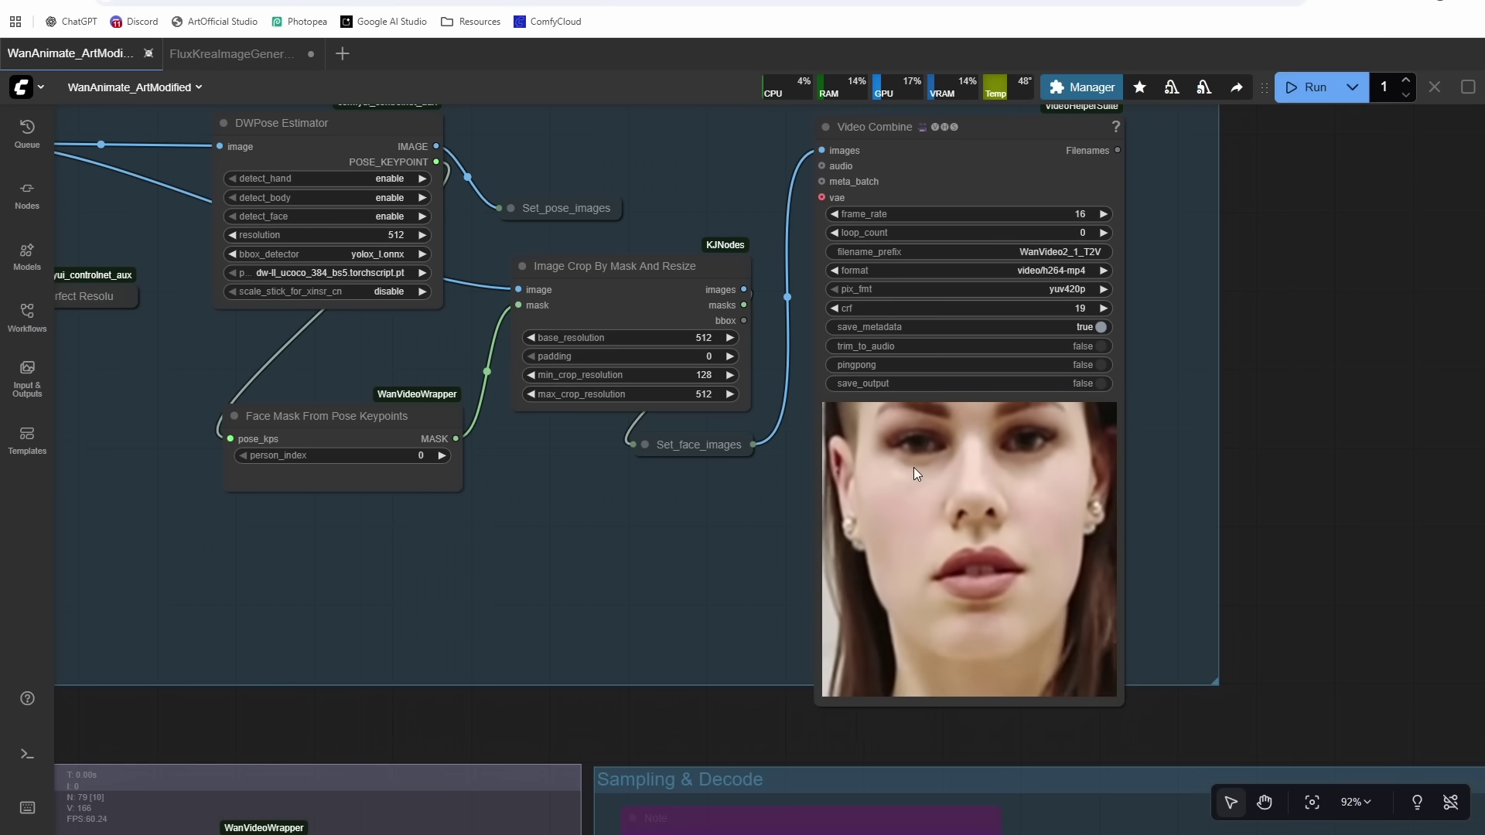
scroll(913, 467, down, 3)
scroll(919, 470, up, 5)
scroll(922, 471, down, 7)
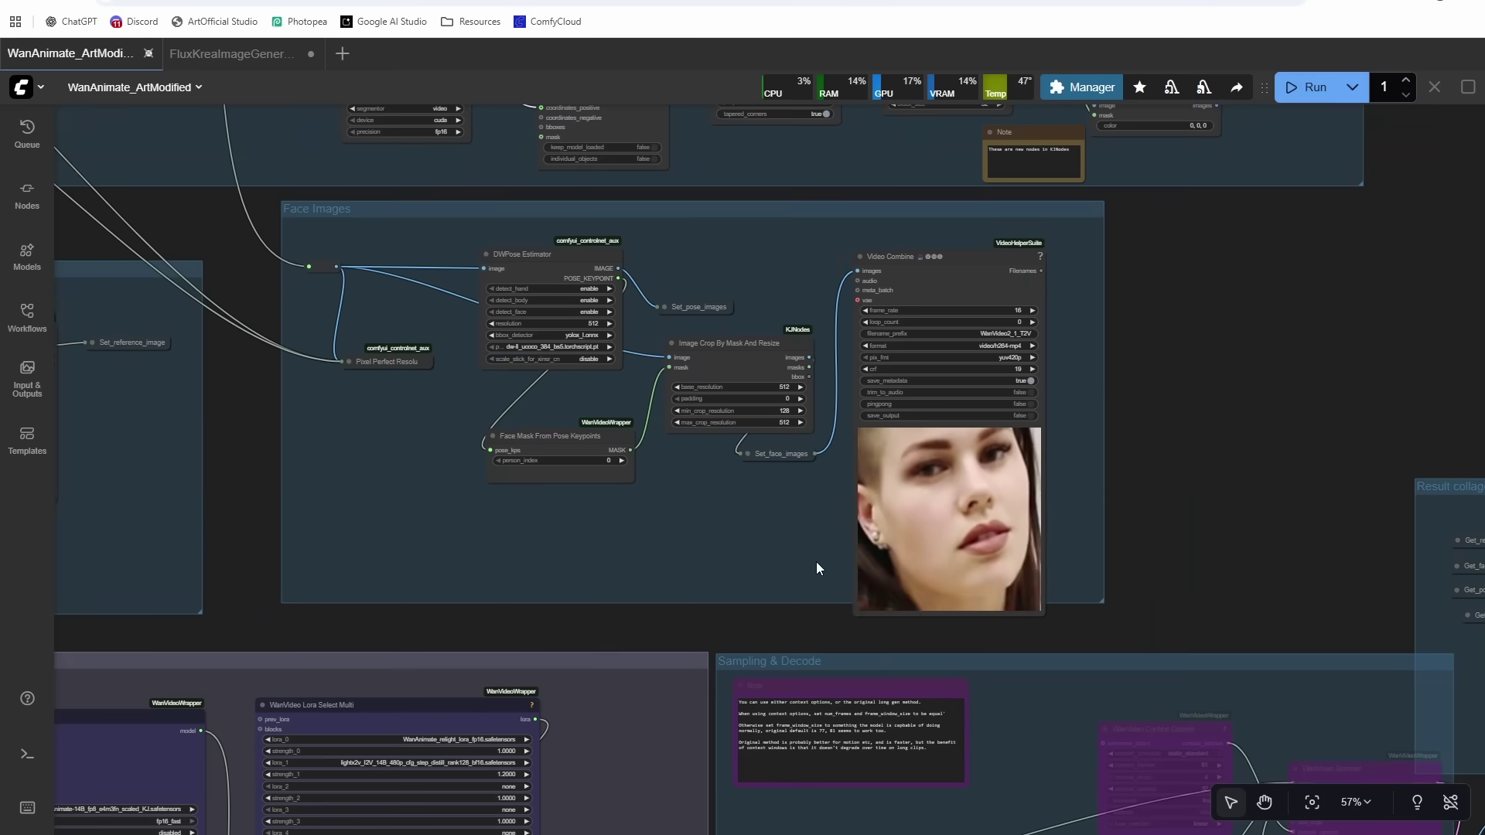
- Select the nodes in the Sampling & Decode group and remove their bypass
drag(815, 562, 789, 444)
scroll(563, 319, down, 3)
drag(677, 534, 1032, 783)
scroll(573, 313, down, 2)
scroll(851, 289, up, 3)
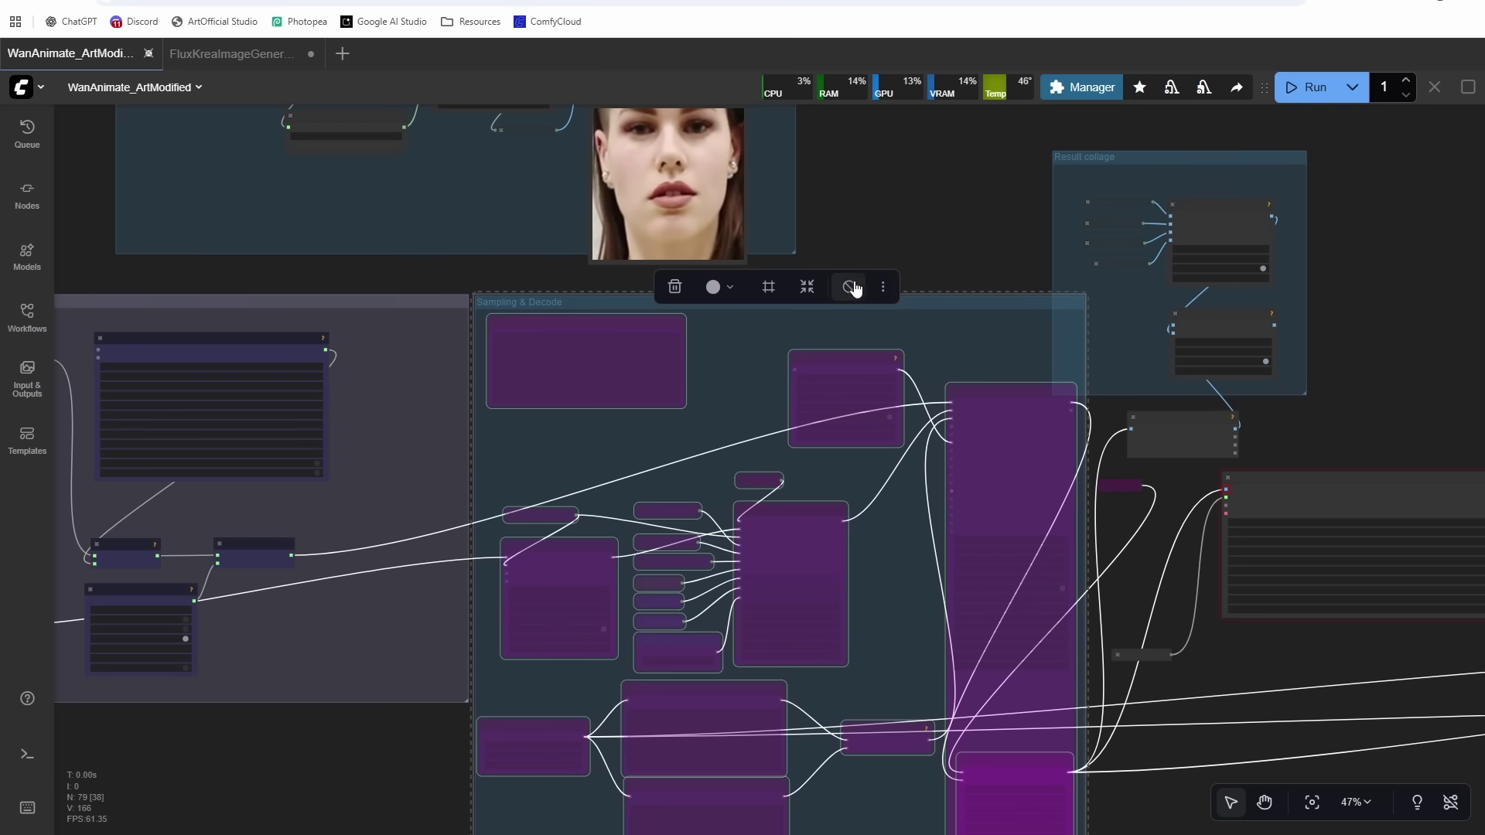
scroll(851, 290, up, 4)
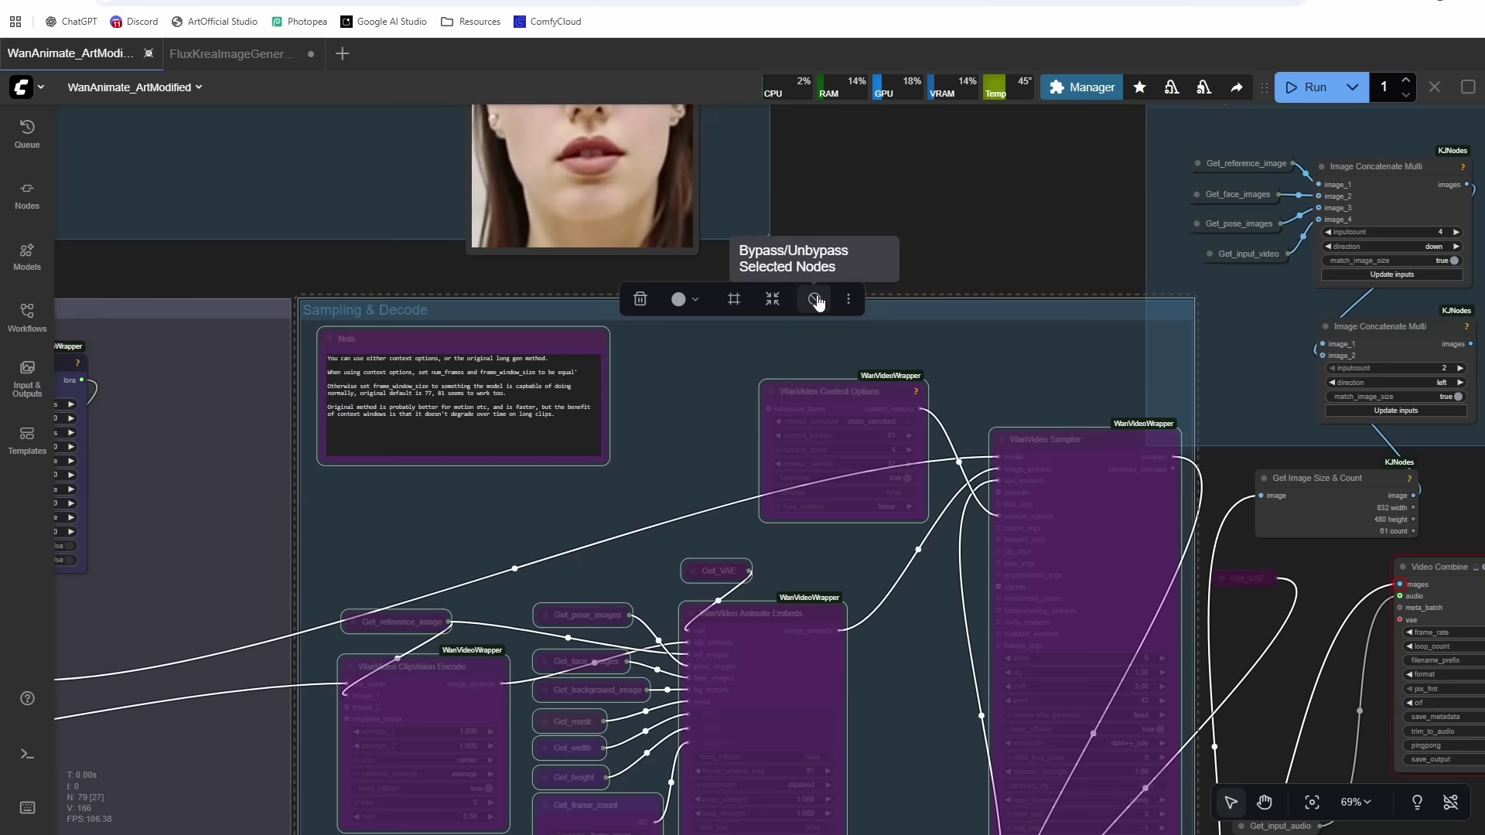
click(815, 301)
click(918, 239)
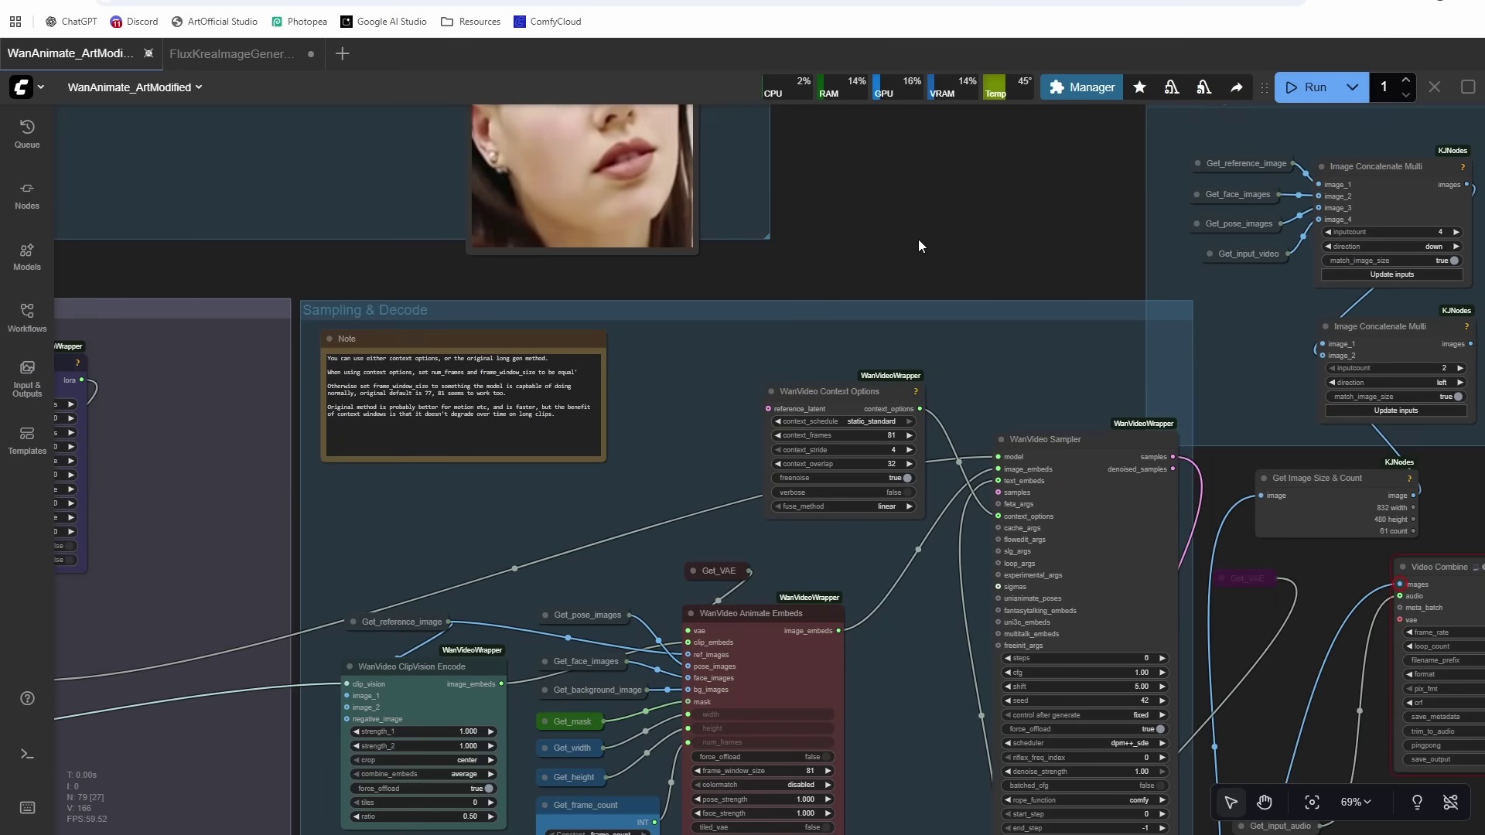
- Select the Sampling & Decode nodes, bypass them using the group's own bypass option, and re-enable them
scroll(919, 232, down, 3)
scroll(898, 275, up, 3)
scroll(898, 278, down, 3)
scroll(845, 335, up, 3)
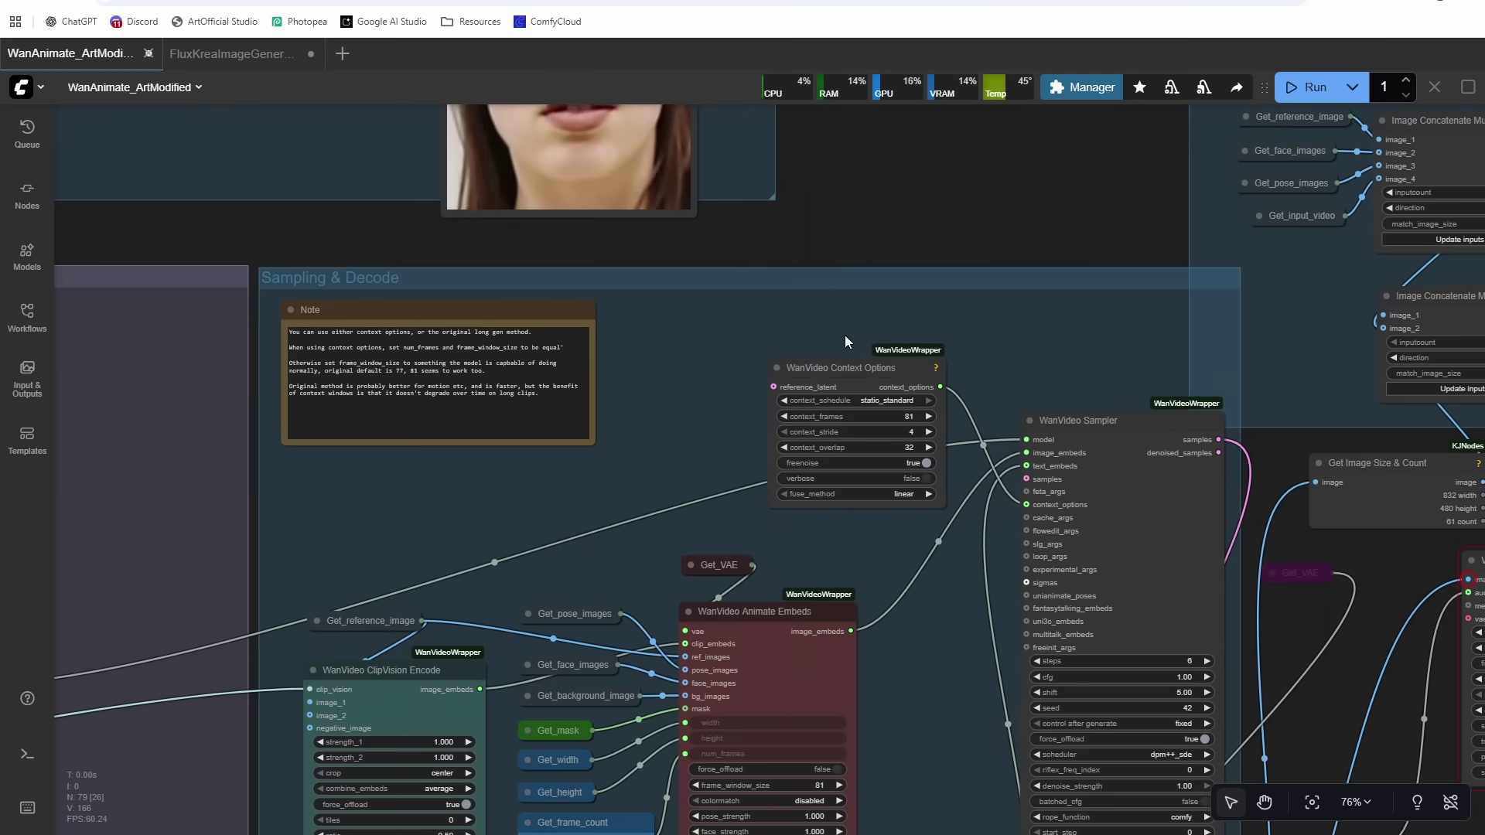
scroll(846, 320, down, 4)
drag(514, 276, 1079, 829)
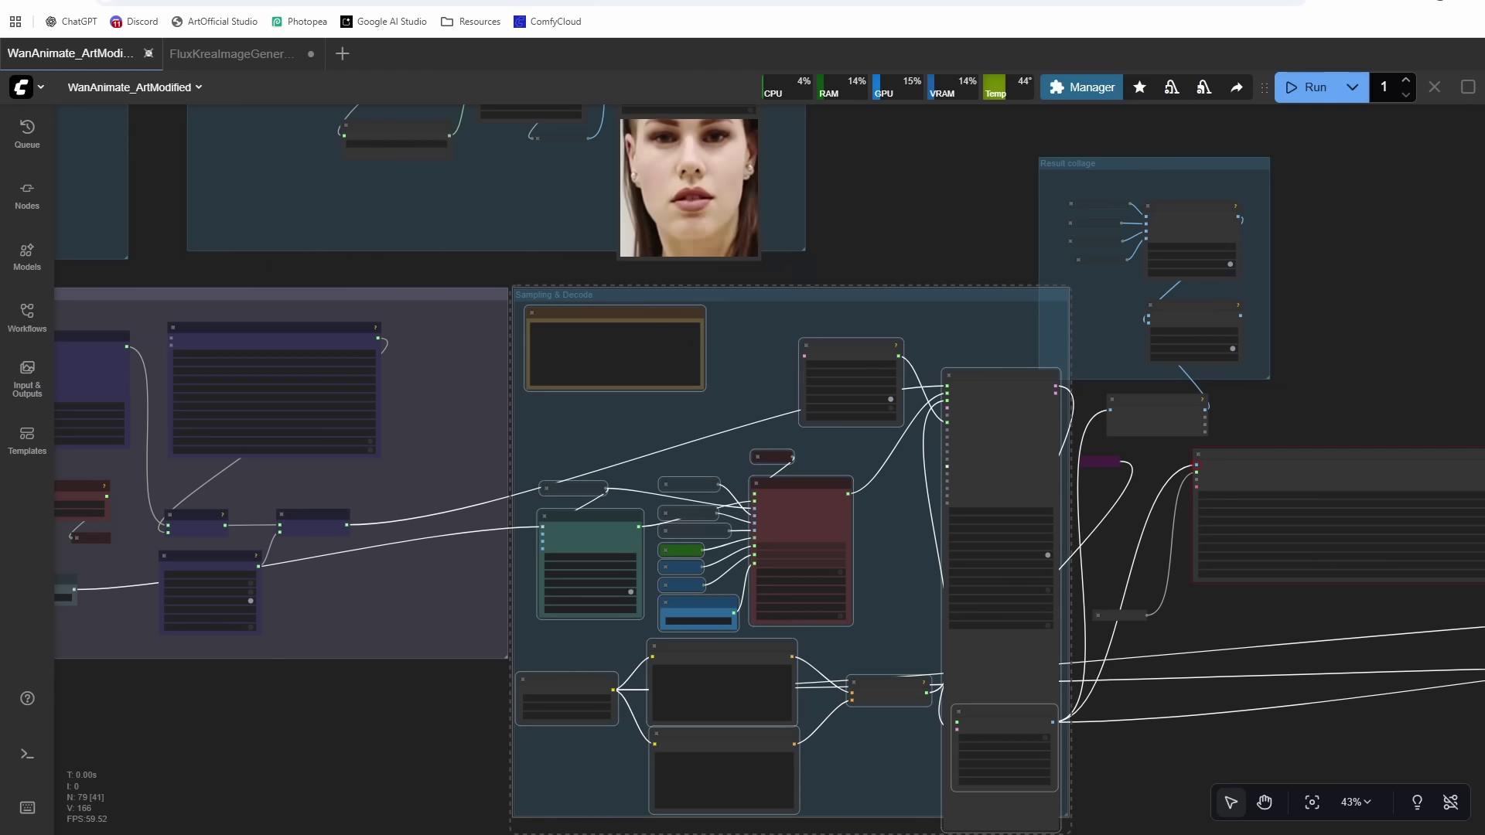
right_click(888, 321)
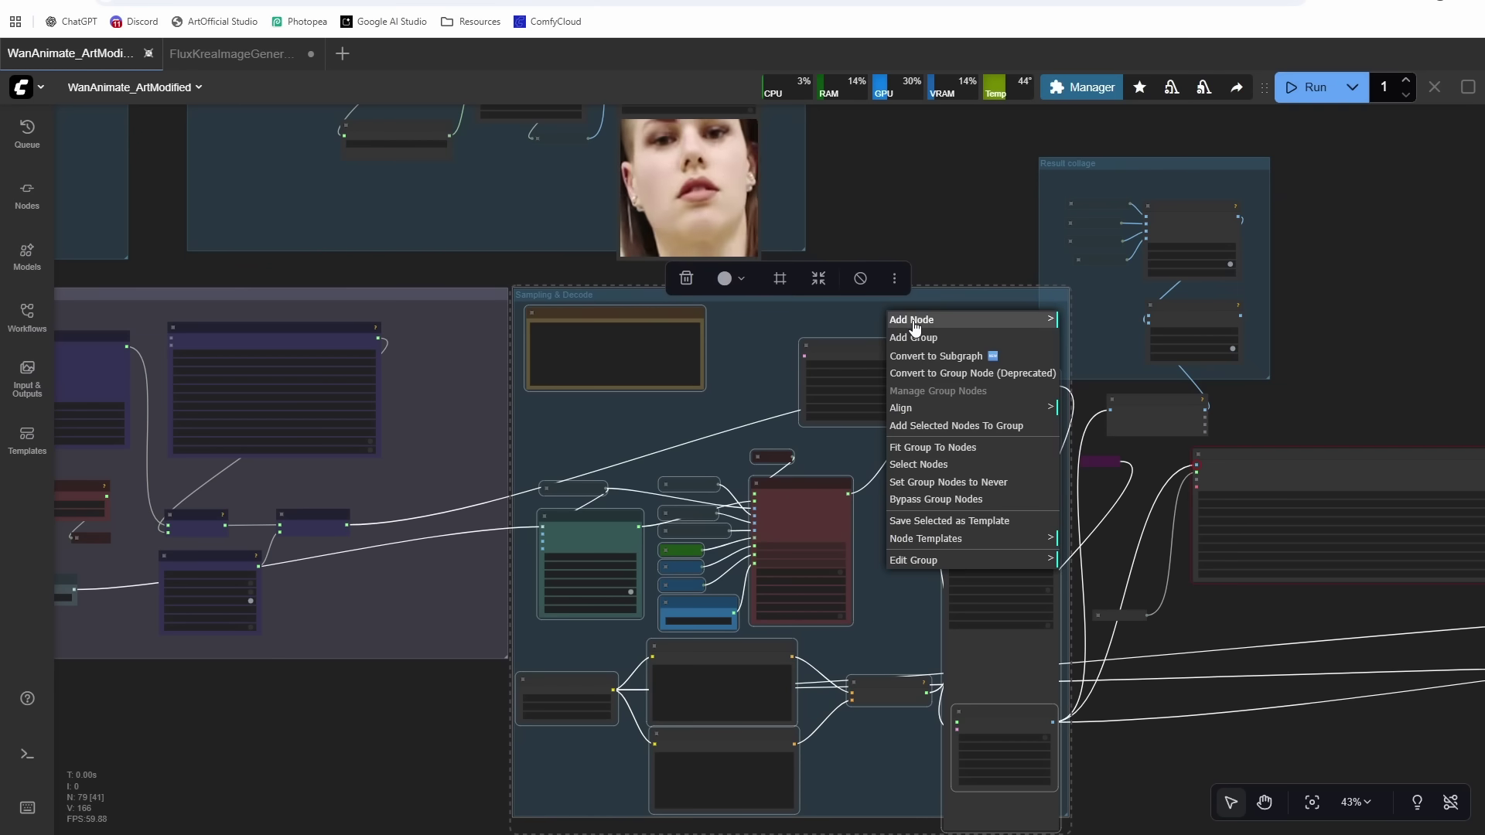
click(951, 501)
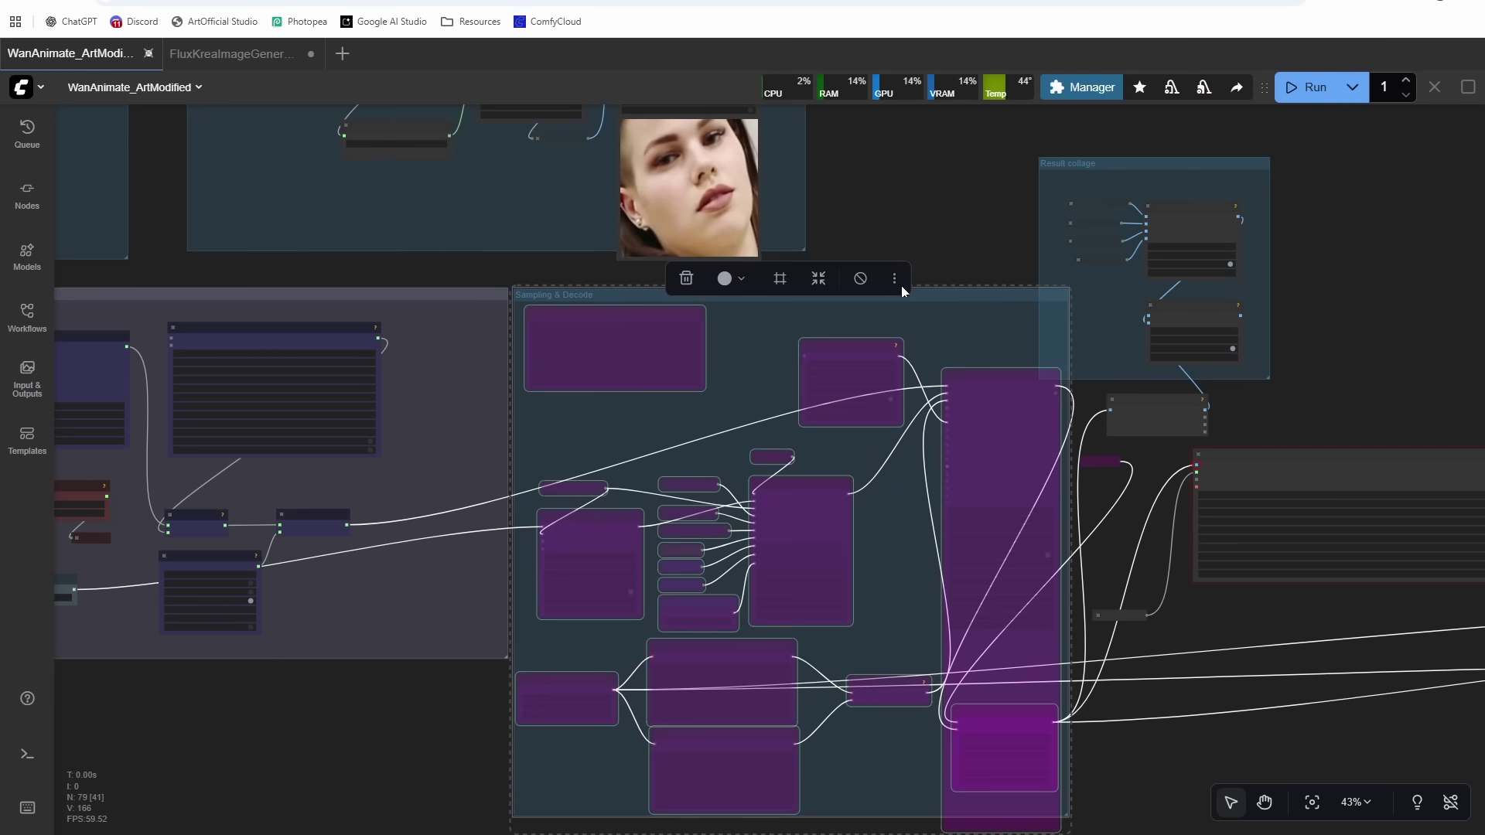
click(861, 280)
click(930, 193)
scroll(929, 193, up, 6)
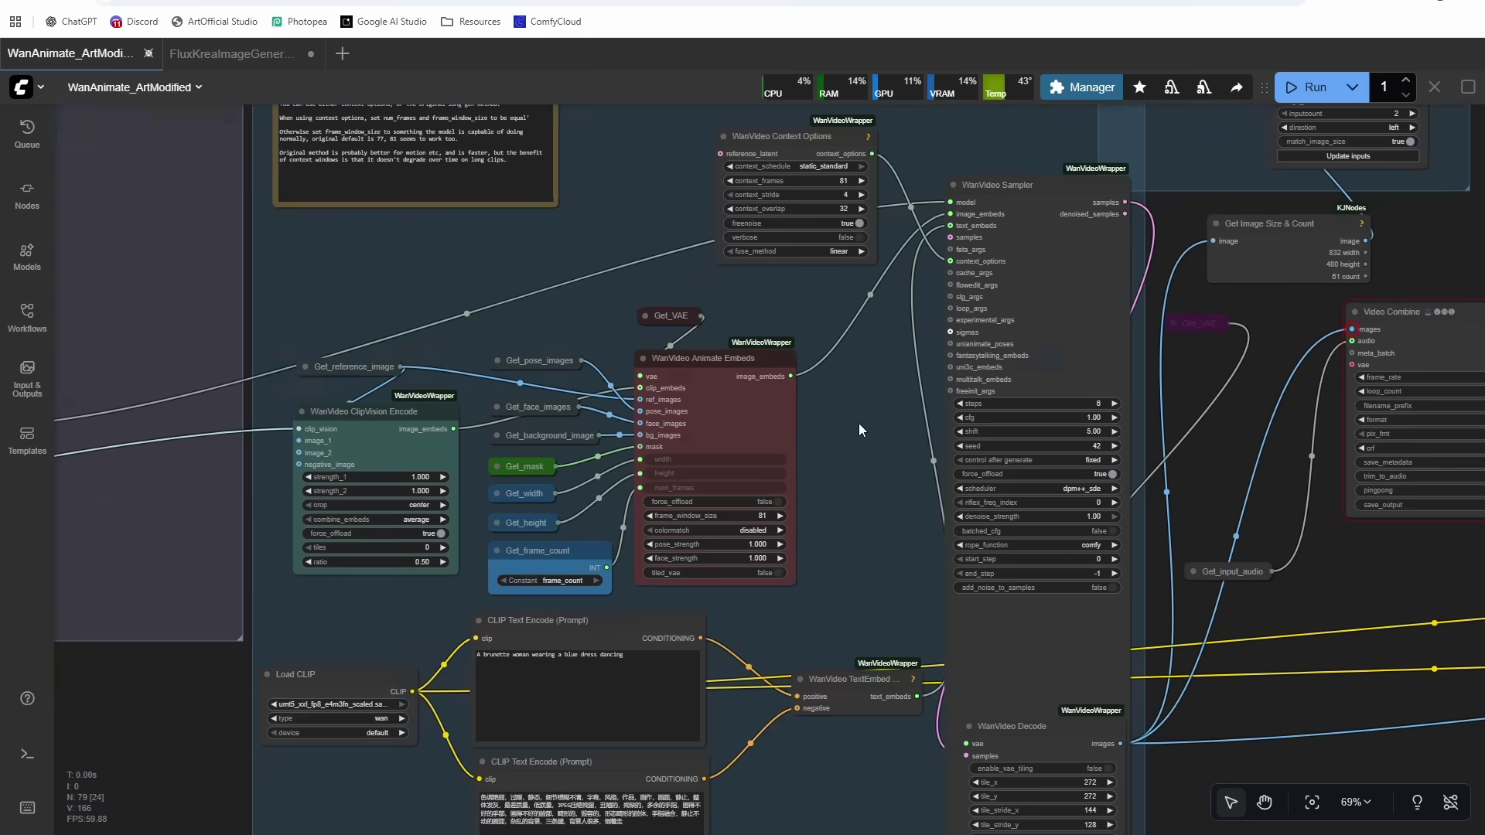
- Set colormatch to mkl in the WanVideo Animate Embeds node
drag(706, 350, 775, 350)
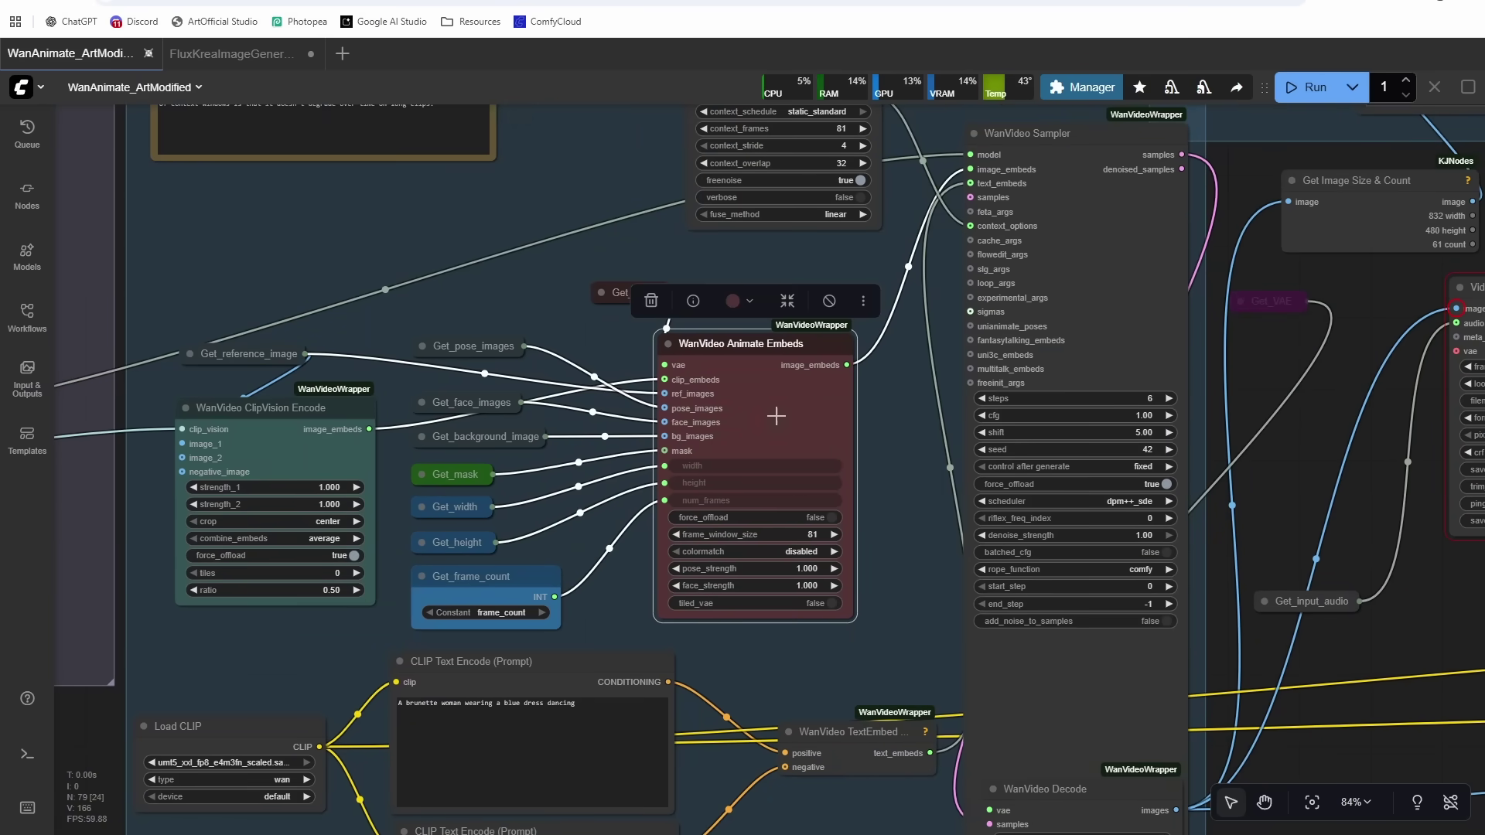
scroll(771, 503, up, 2)
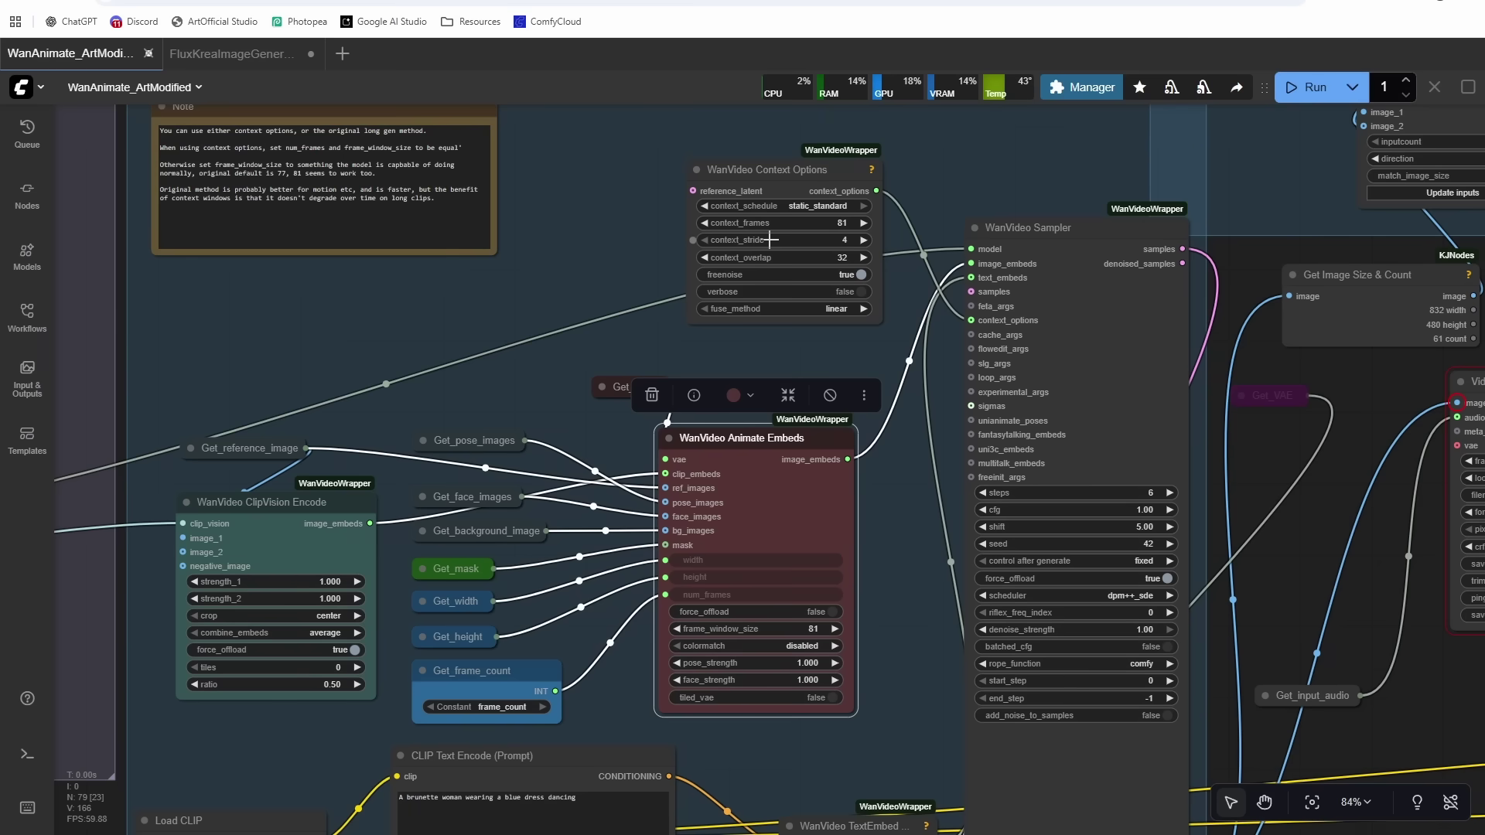
click(745, 353)
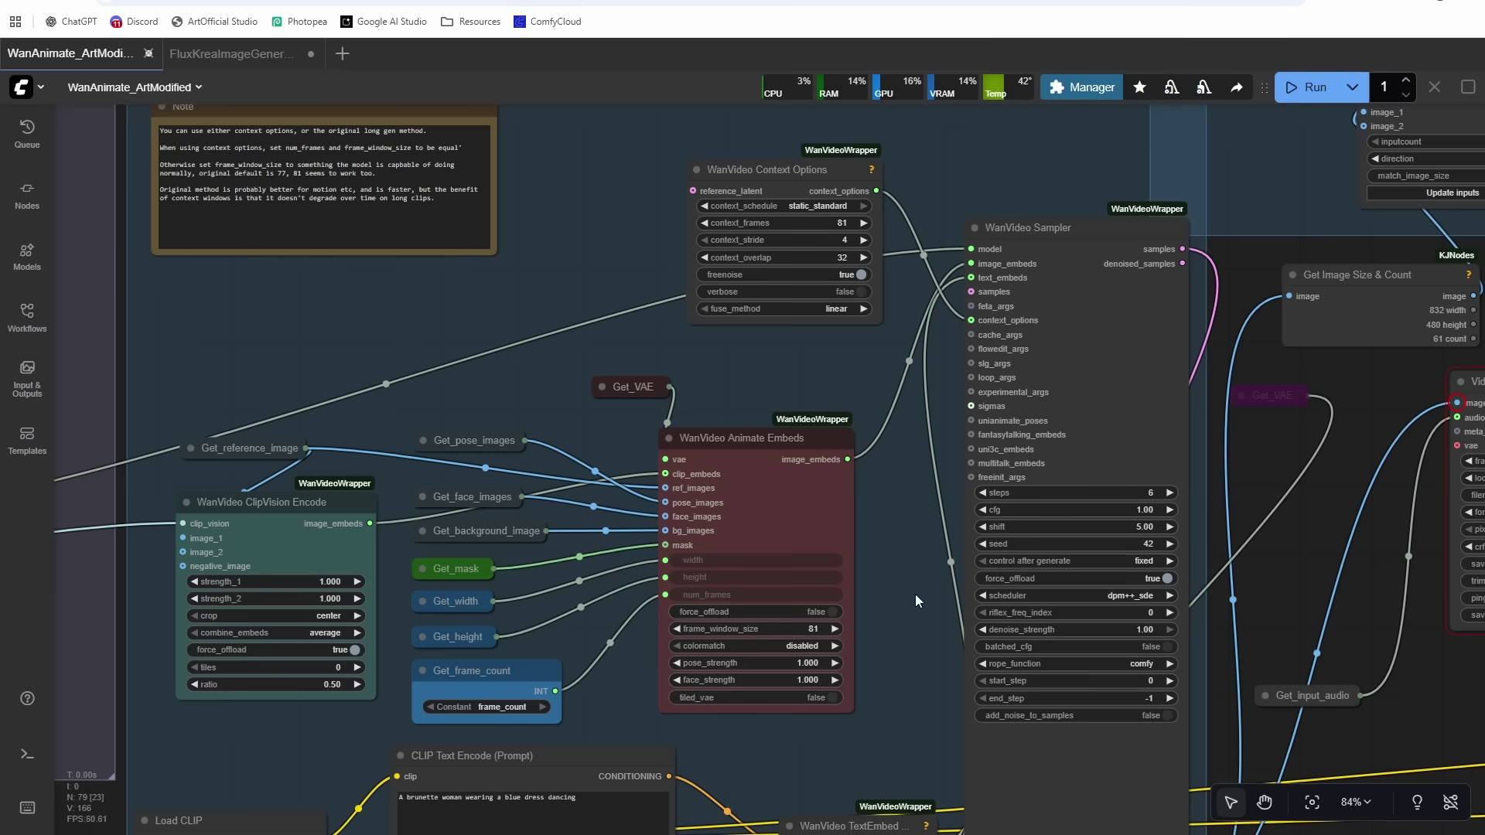
click(803, 642)
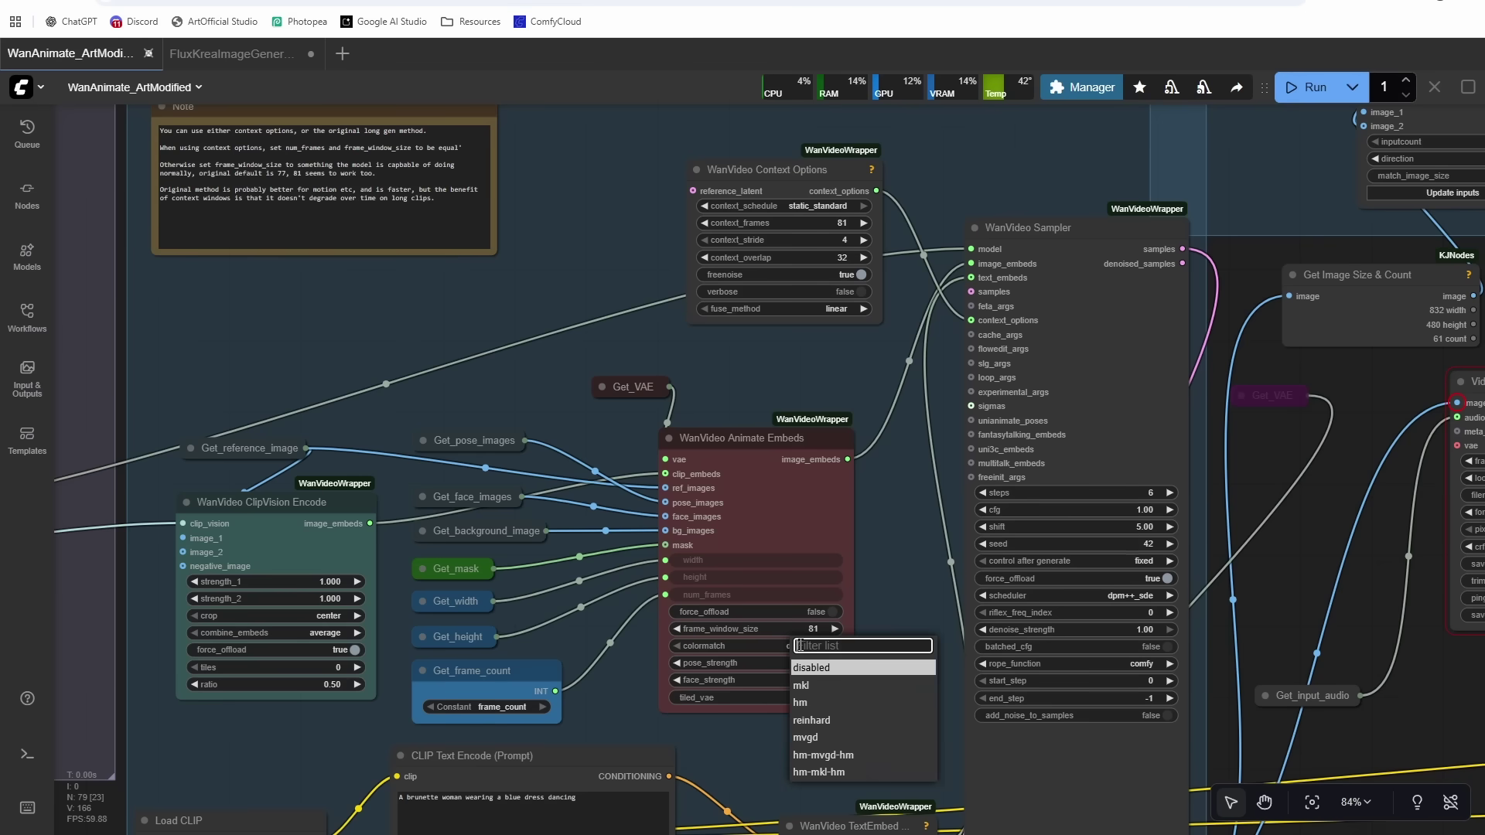
click(830, 687)
- Bypass the WanVideo Context Options node in the Sampling & Decode group, and delete it
scroll(881, 512, up, 3)
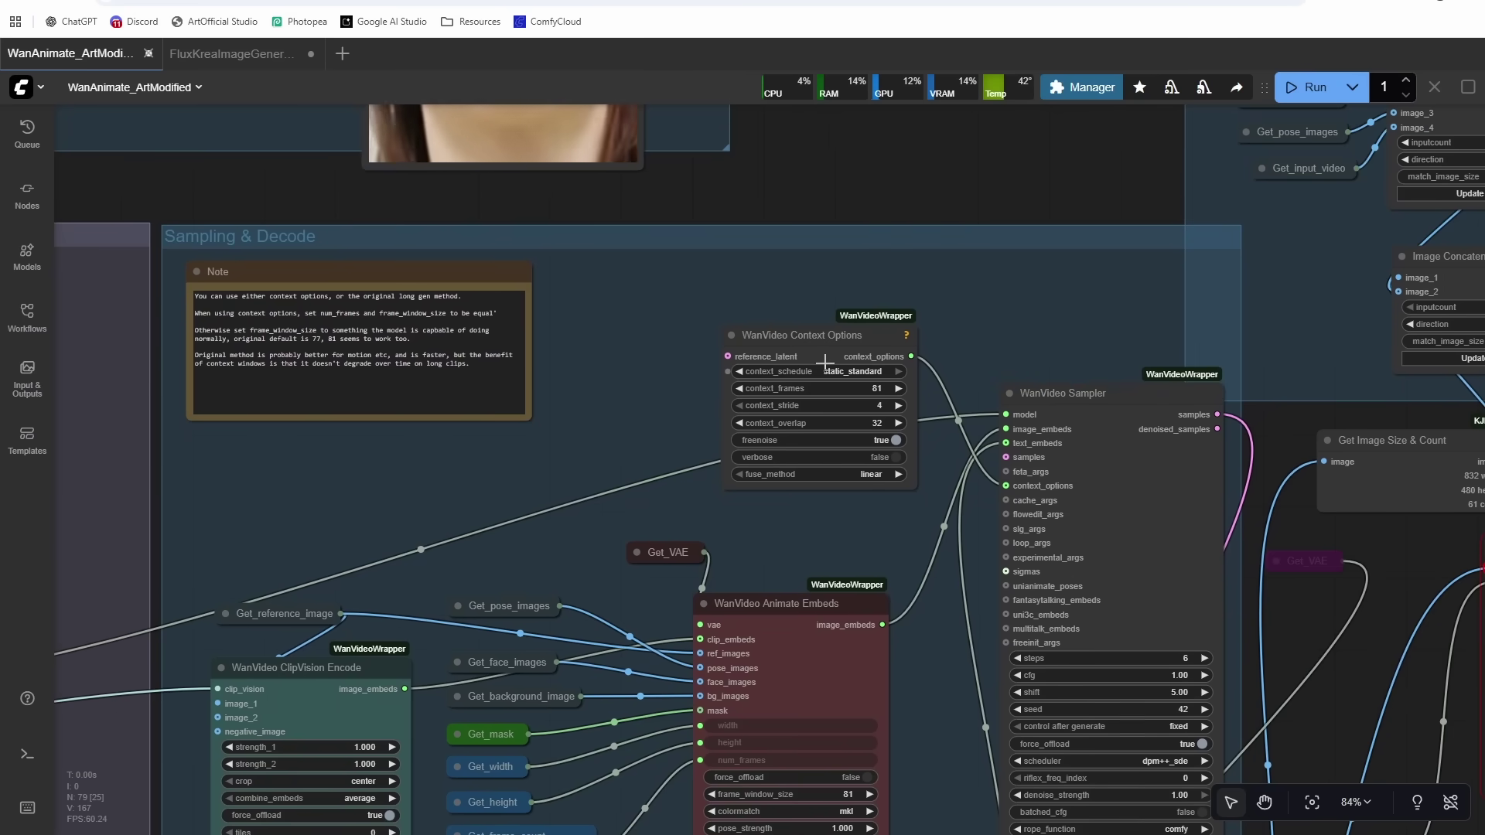
click(826, 341)
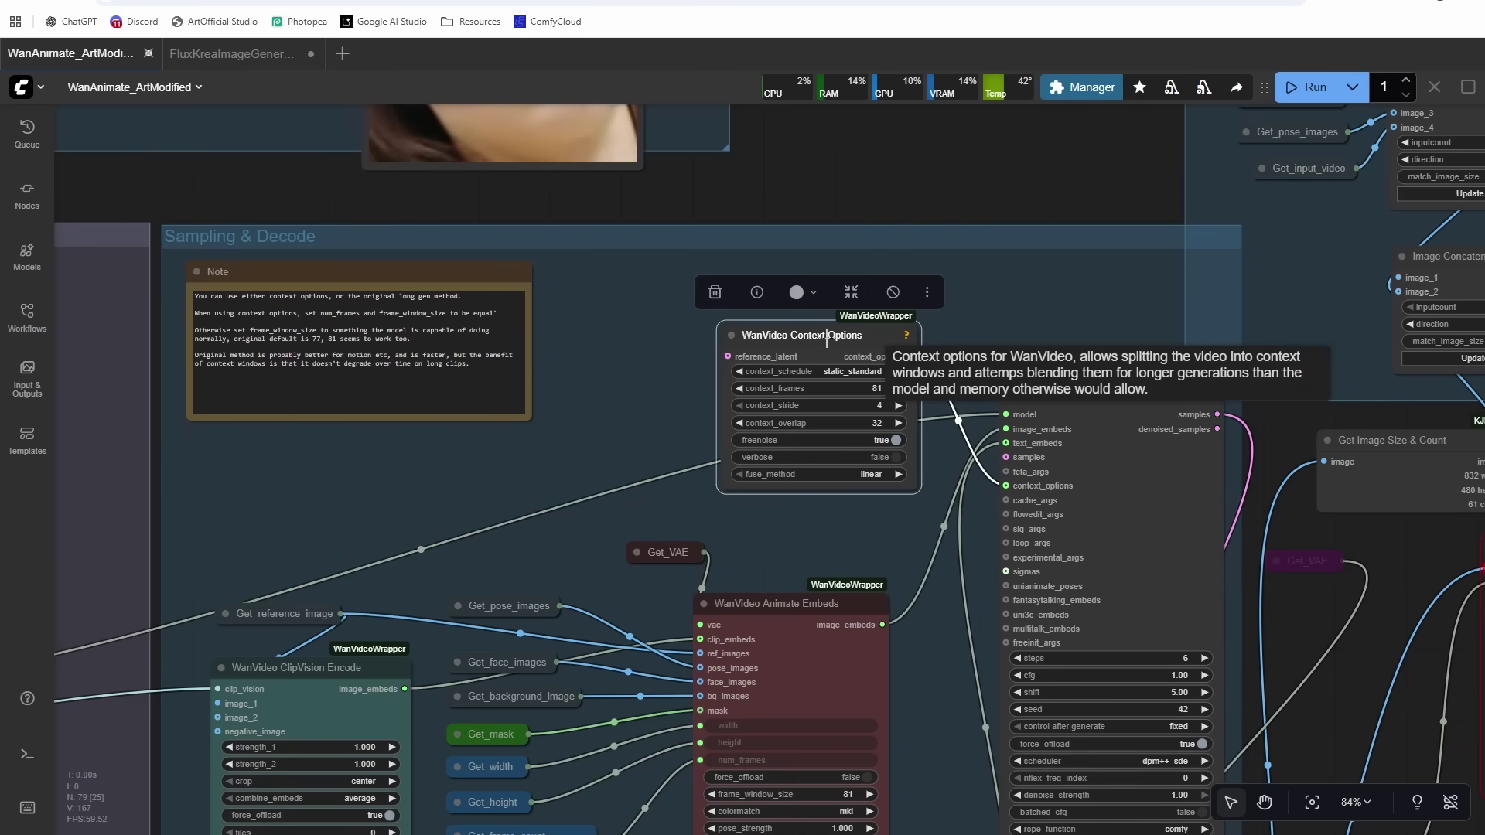
click(892, 292)
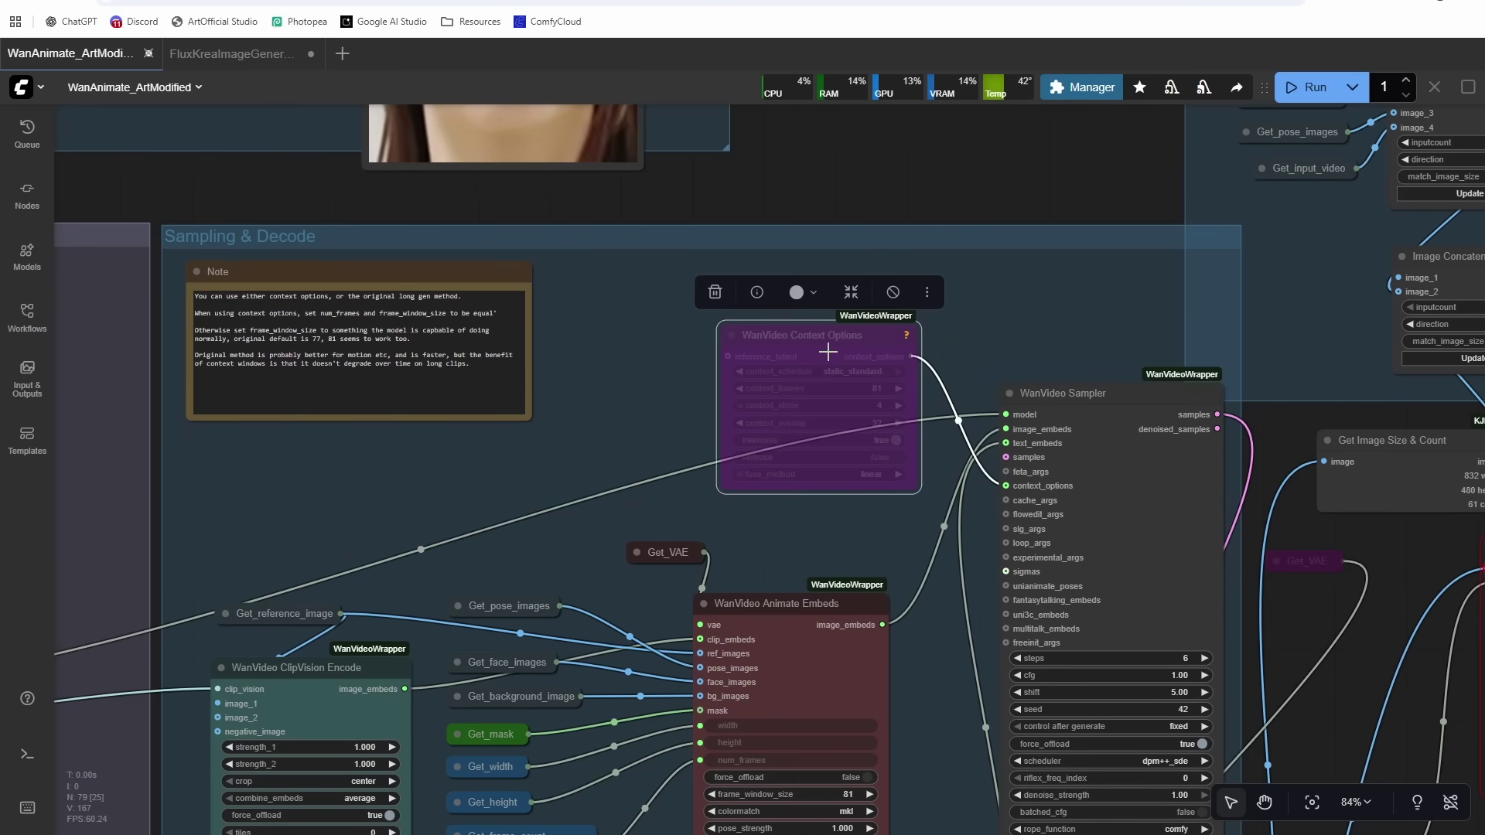
key(Delete)
- Examine the model loader, VAE, LoRA and block swap settings in the Models group
scroll(828, 352, down, 3)
drag(255, 495, 1419, 355)
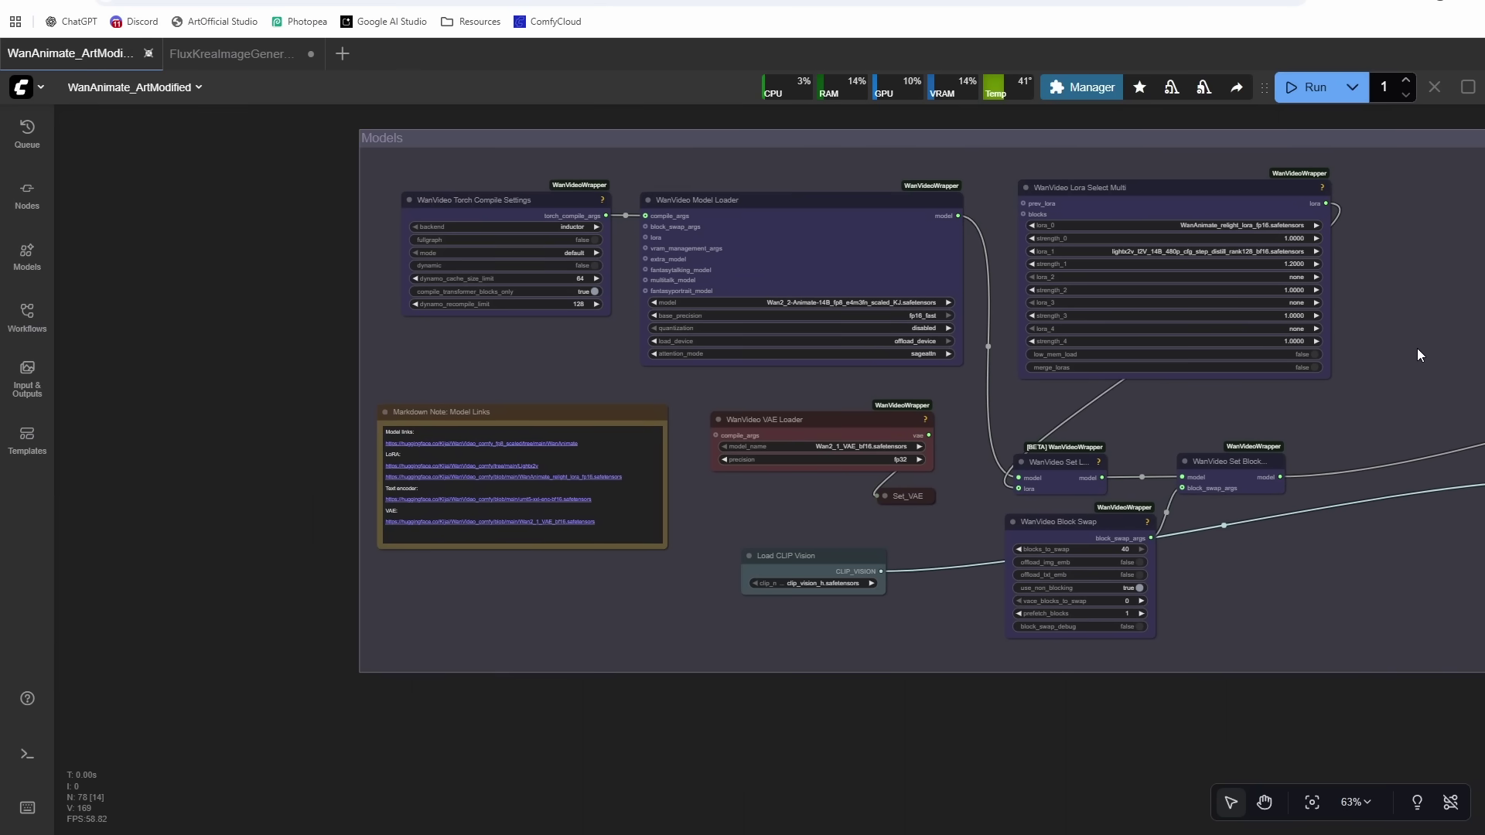
scroll(976, 369, up, 5)
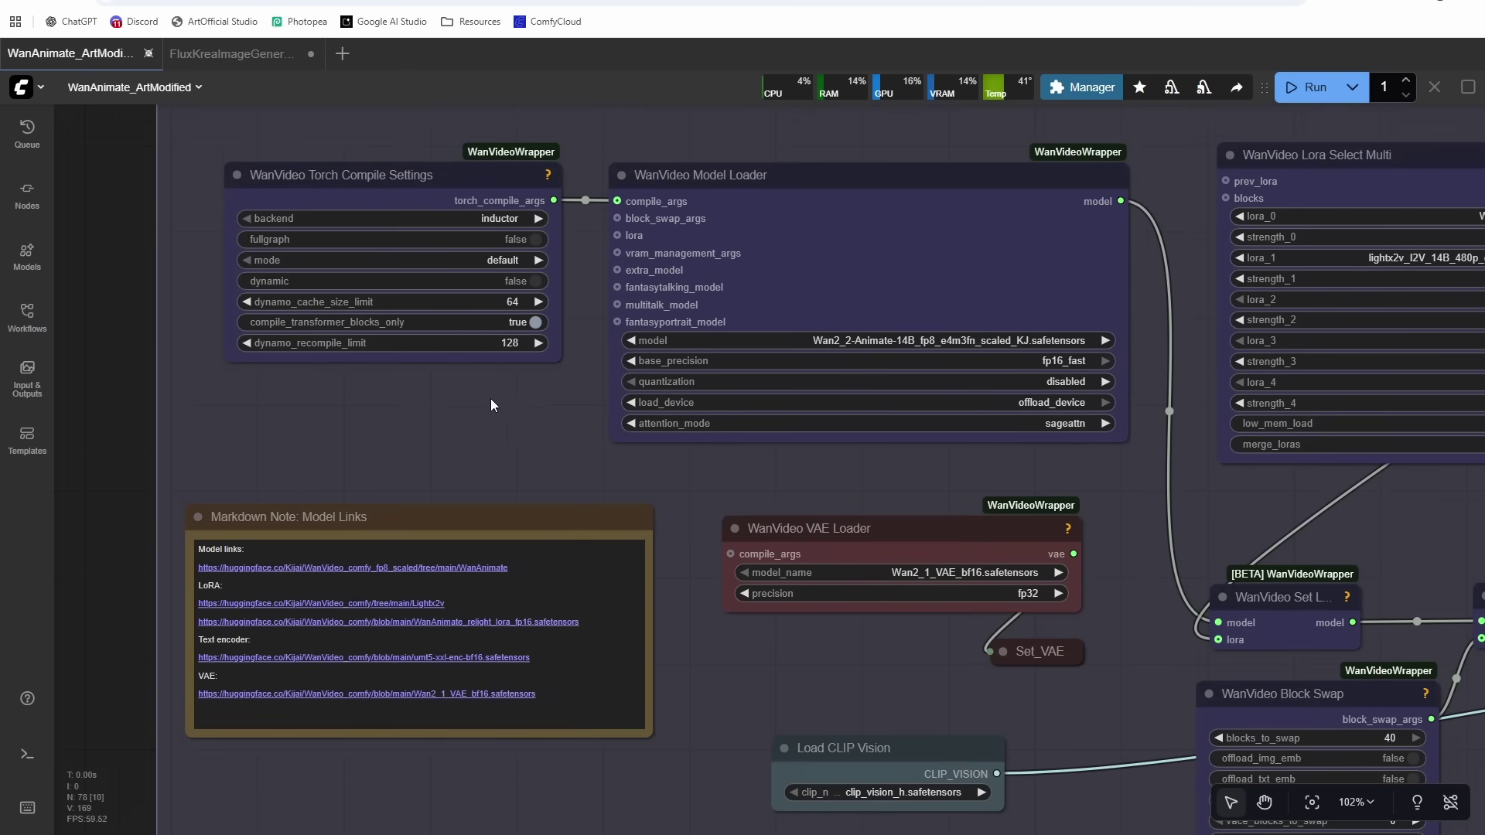
drag(491, 439, 289, 351)
scroll(973, 418, down, 1)
drag(996, 474, 764, 435)
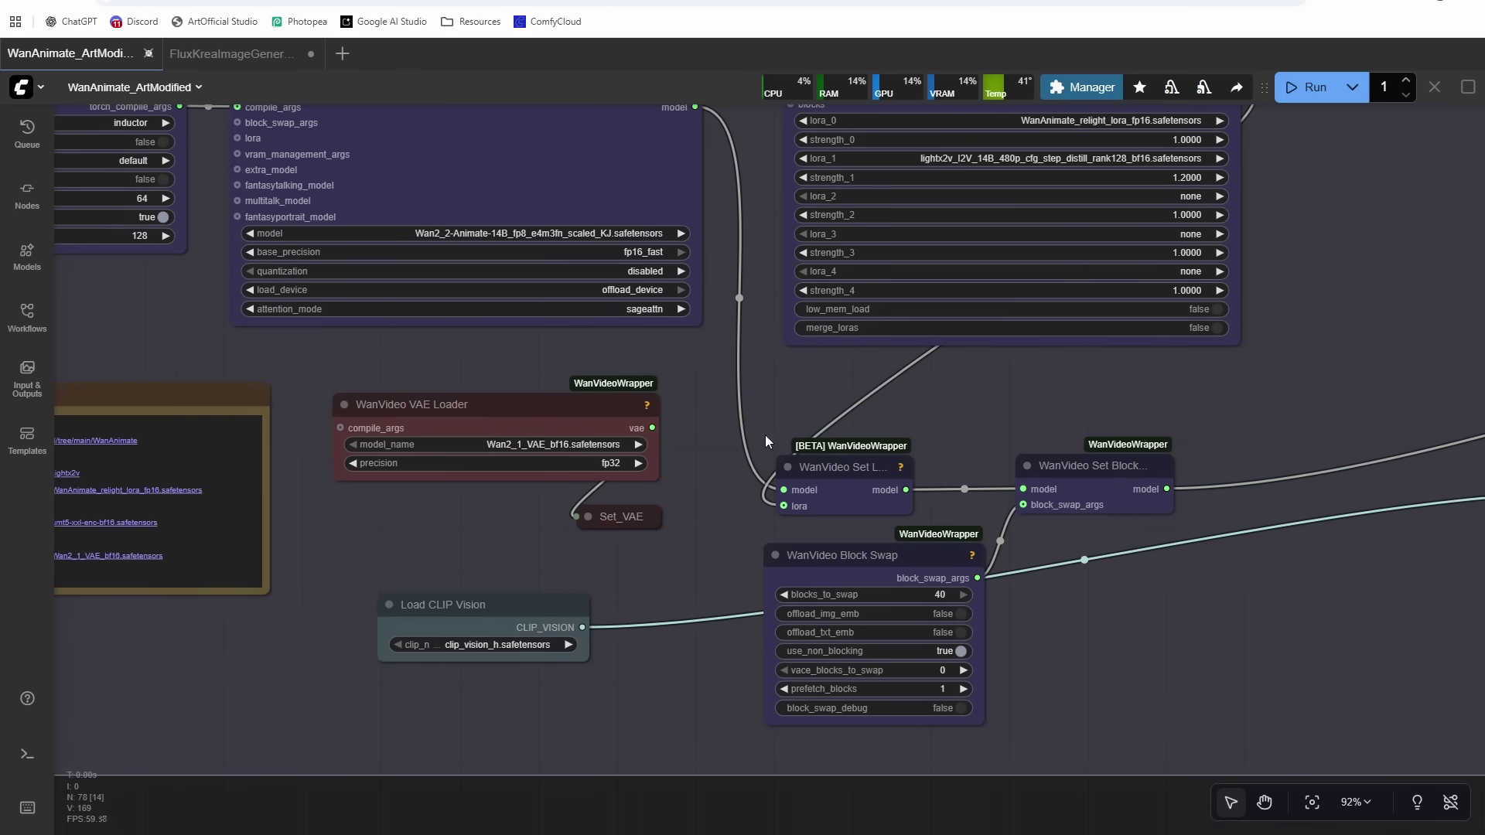
scroll(837, 408, down, 1)
drag(821, 373, 985, 342)
key(4)
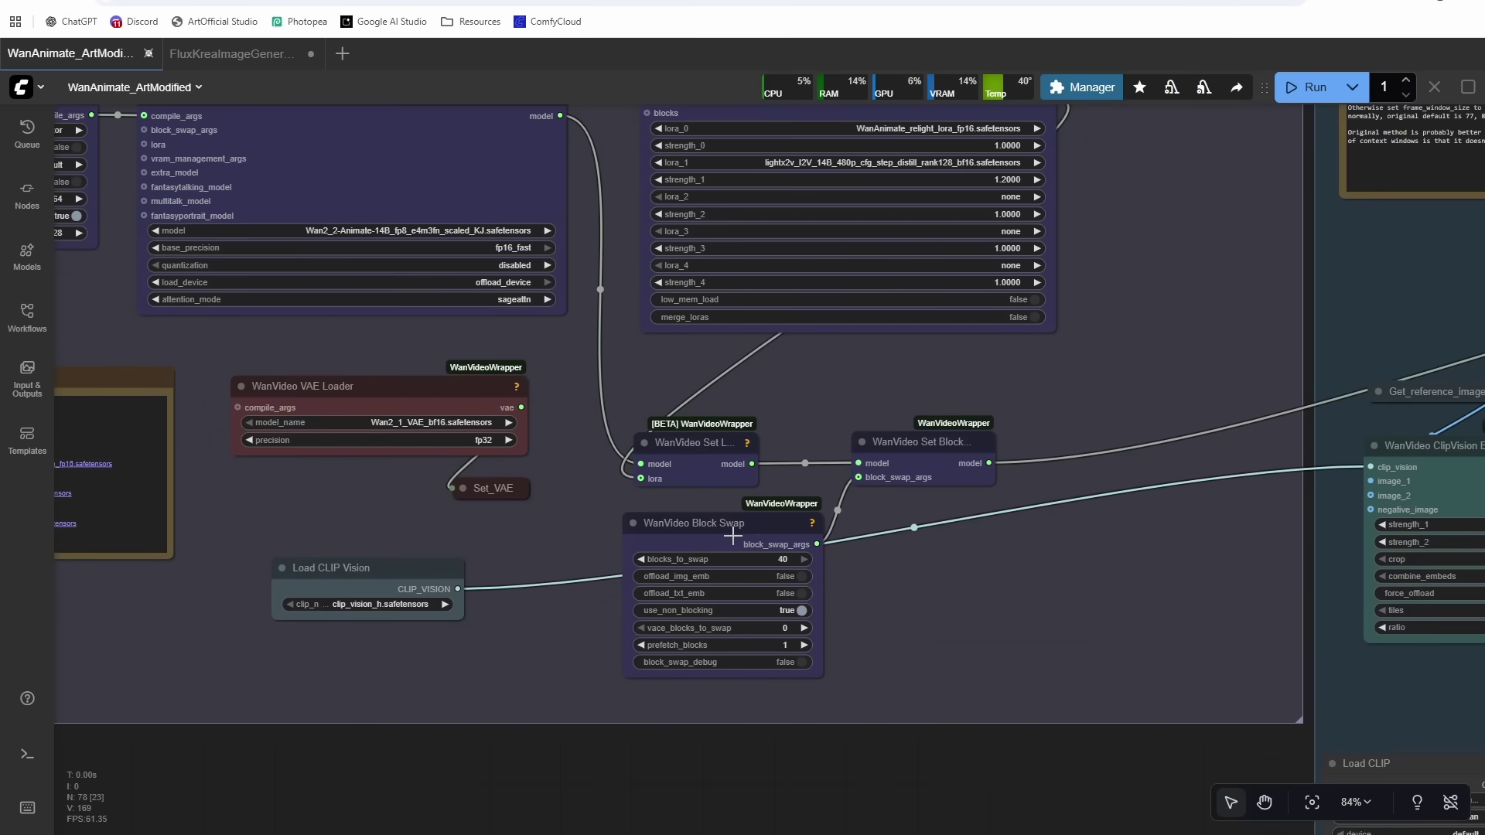
- Move the WanVideo Block Swap node slightly closer to the Load CLIP Vision node in the Models group
drag(732, 534, 715, 529)
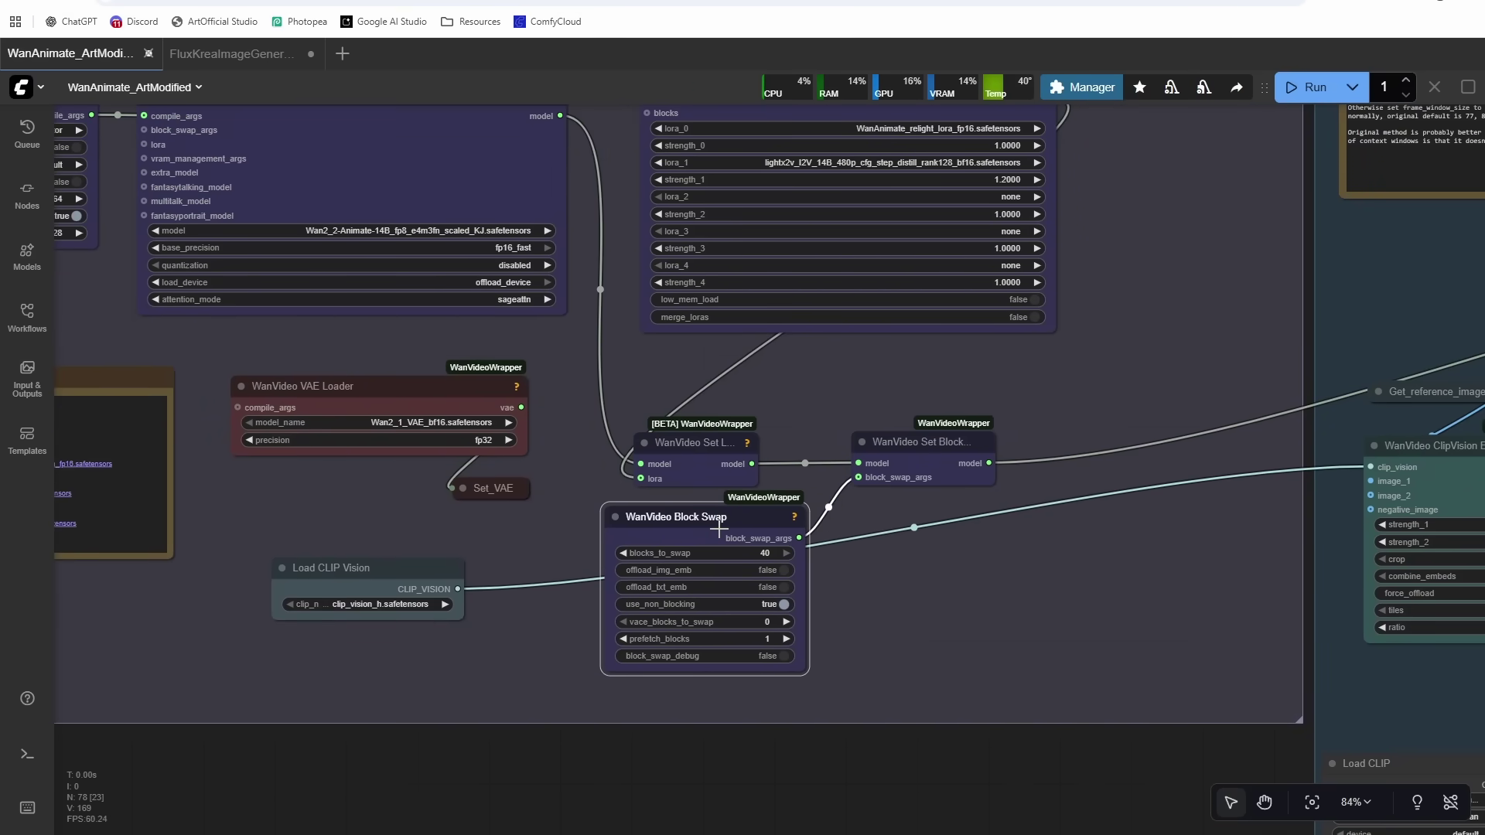
click(882, 596)
drag(945, 572, 950, 627)
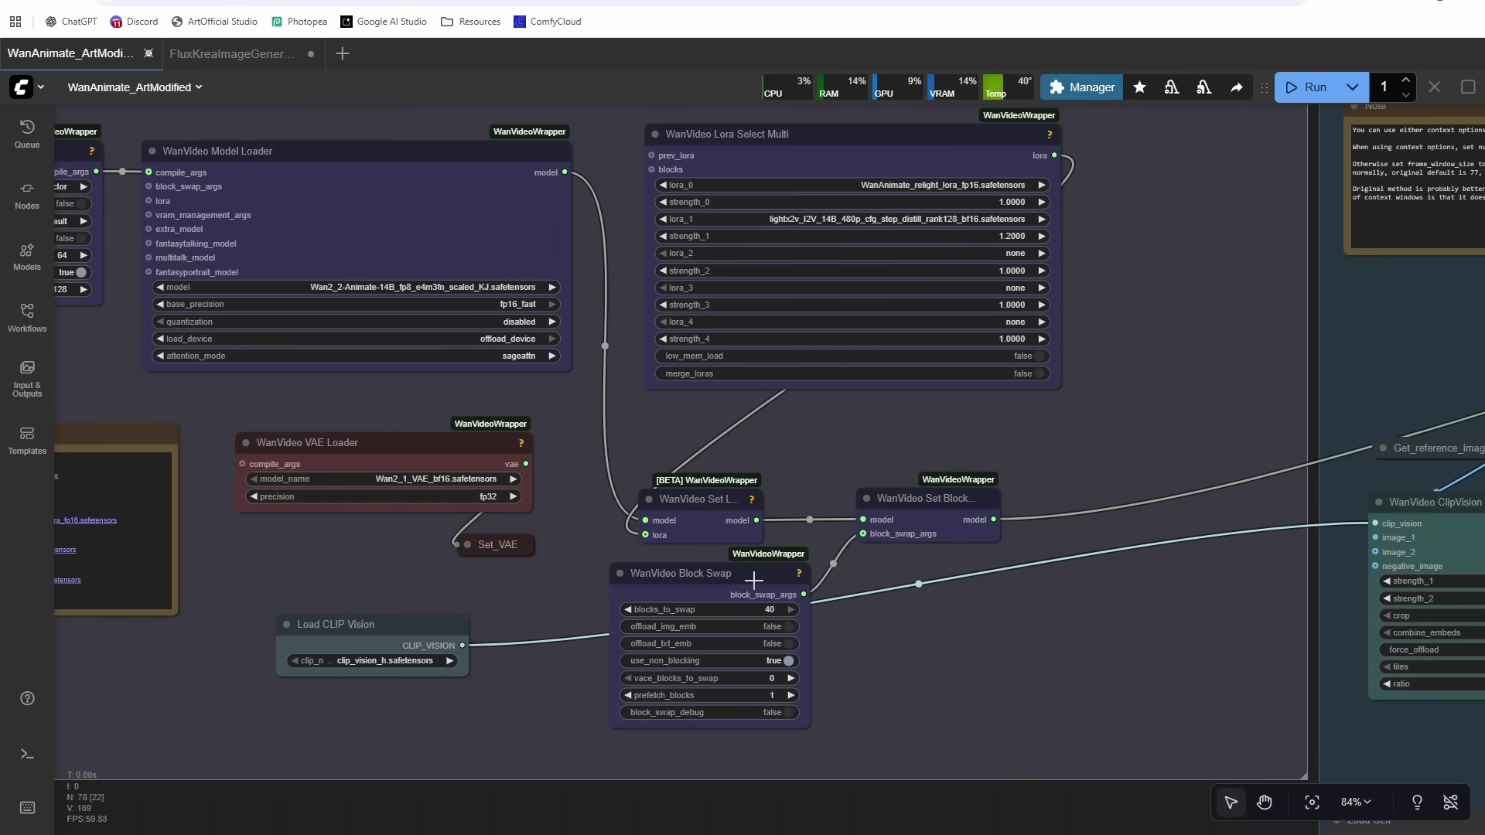
drag(754, 580, 742, 569)
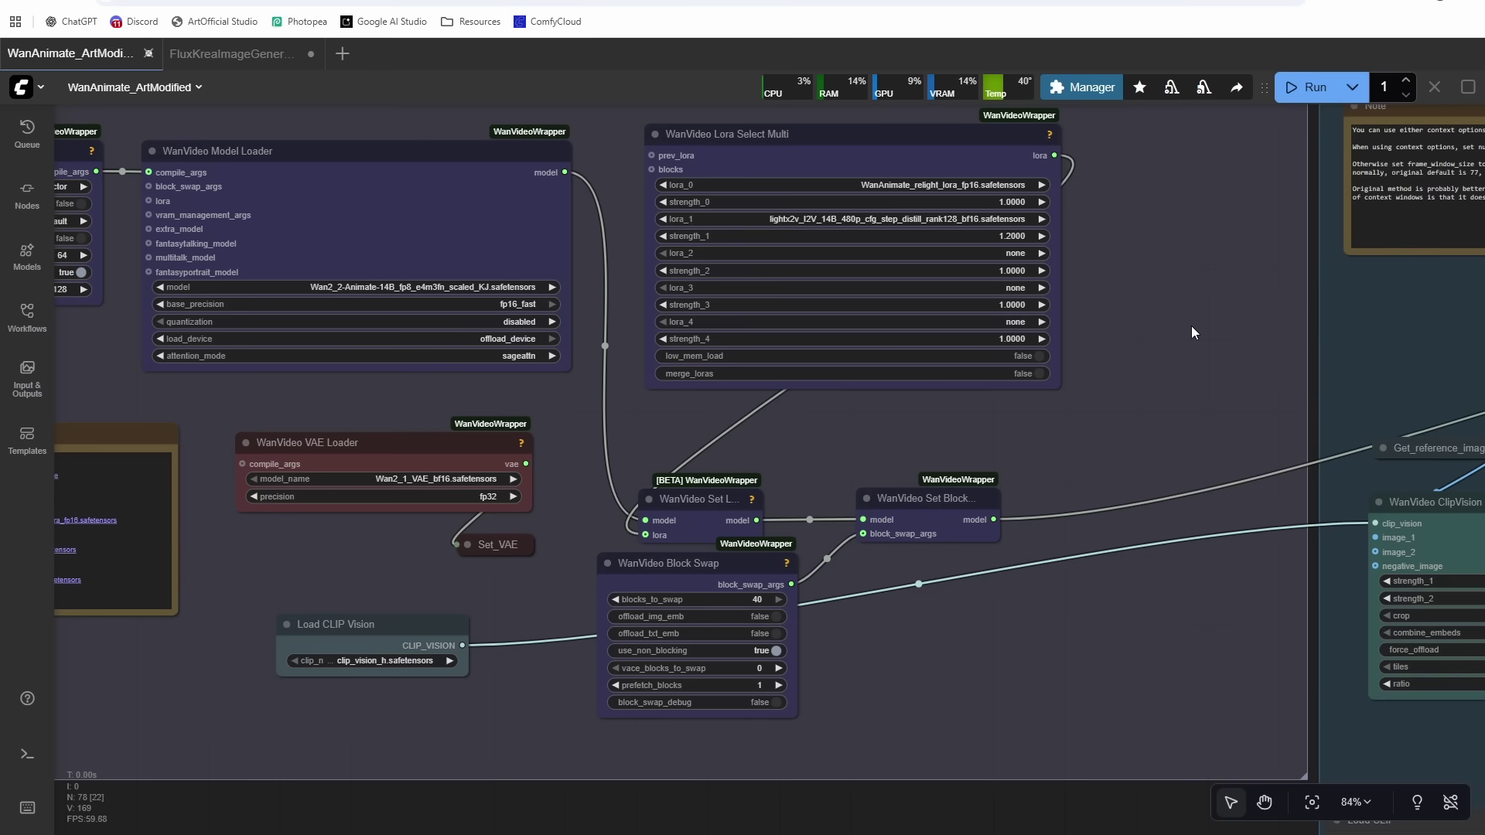
- Select all nodes in the Improve Quality group and bypass them
drag(1181, 338, 1128, 434)
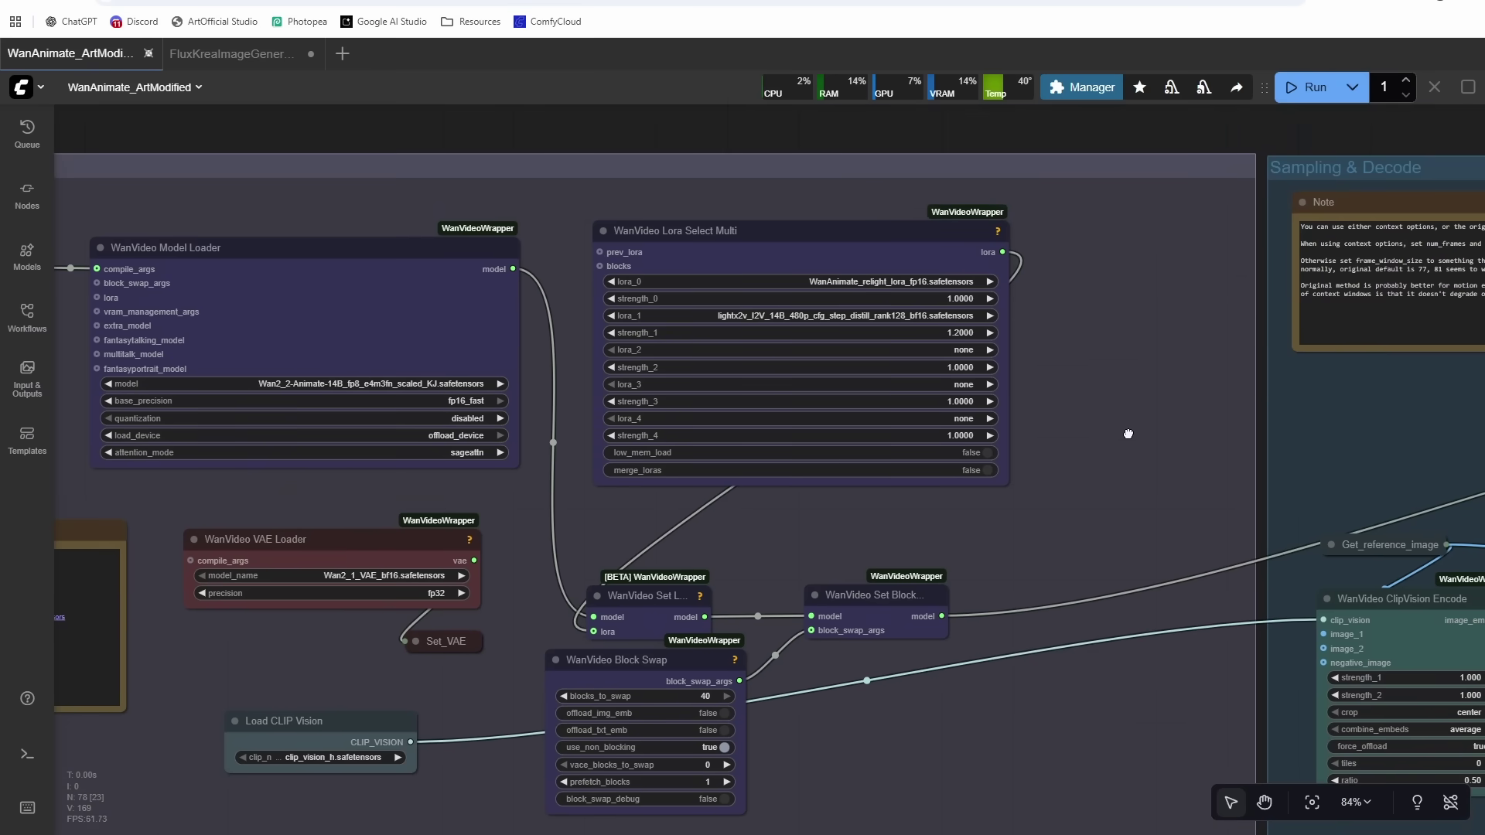
drag(1112, 336, 1114, 418)
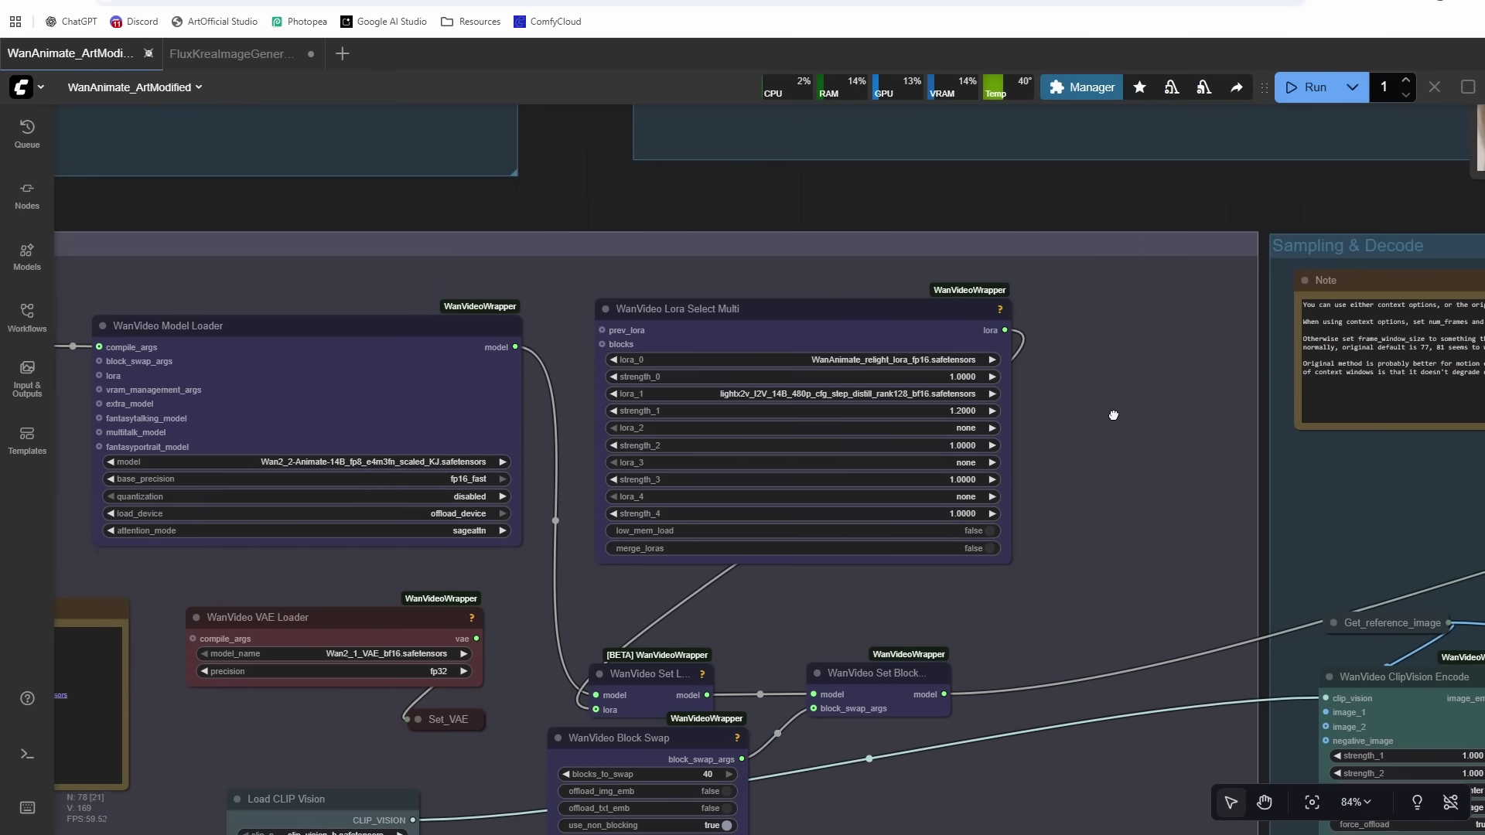
drag(1135, 476, 995, 375)
drag(1034, 300, 977, 452)
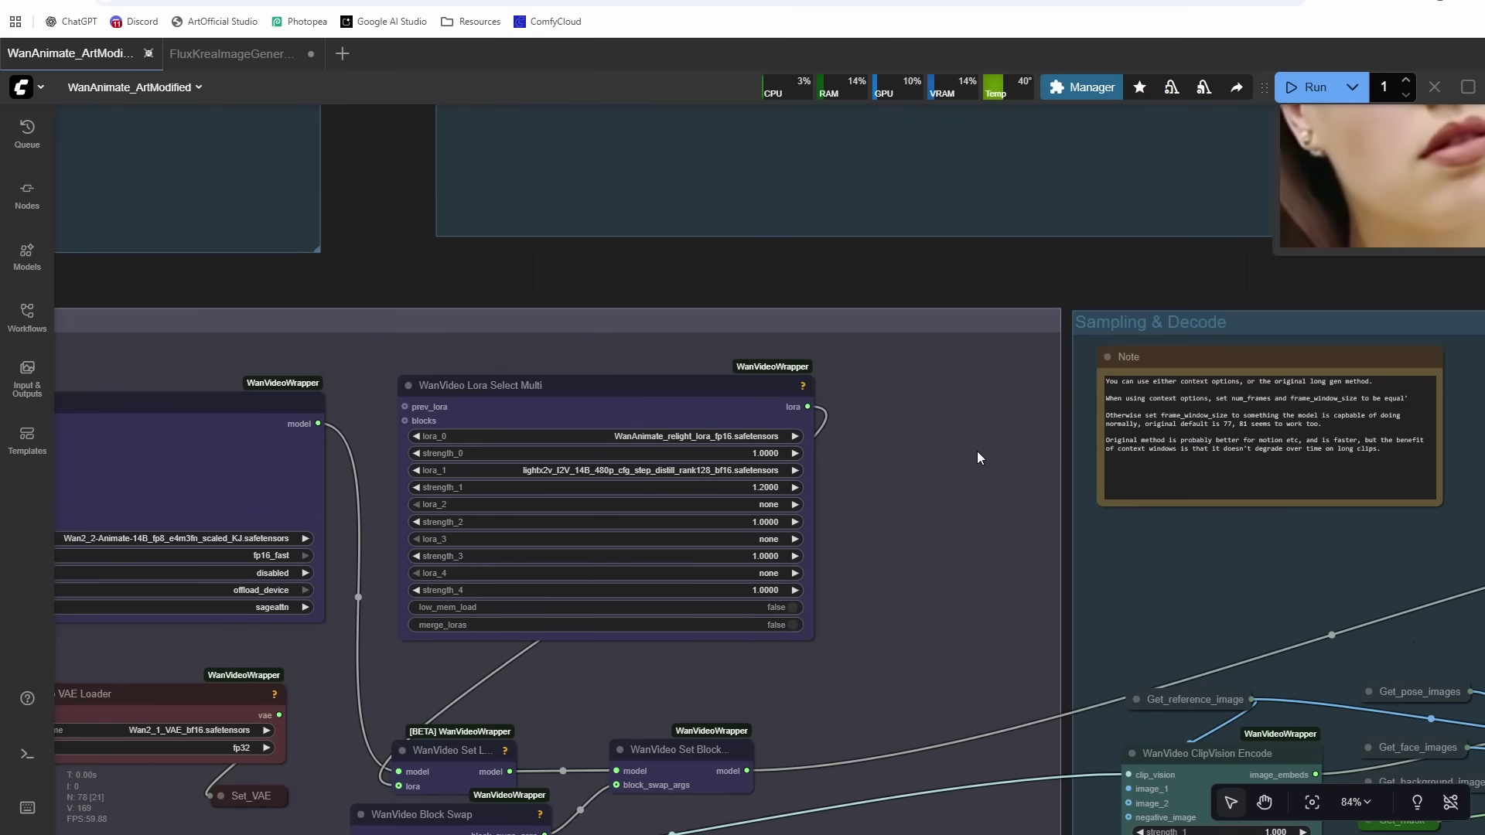
scroll(996, 420, down, 4)
drag(958, 383, 1013, 592)
scroll(1001, 596, down, 2)
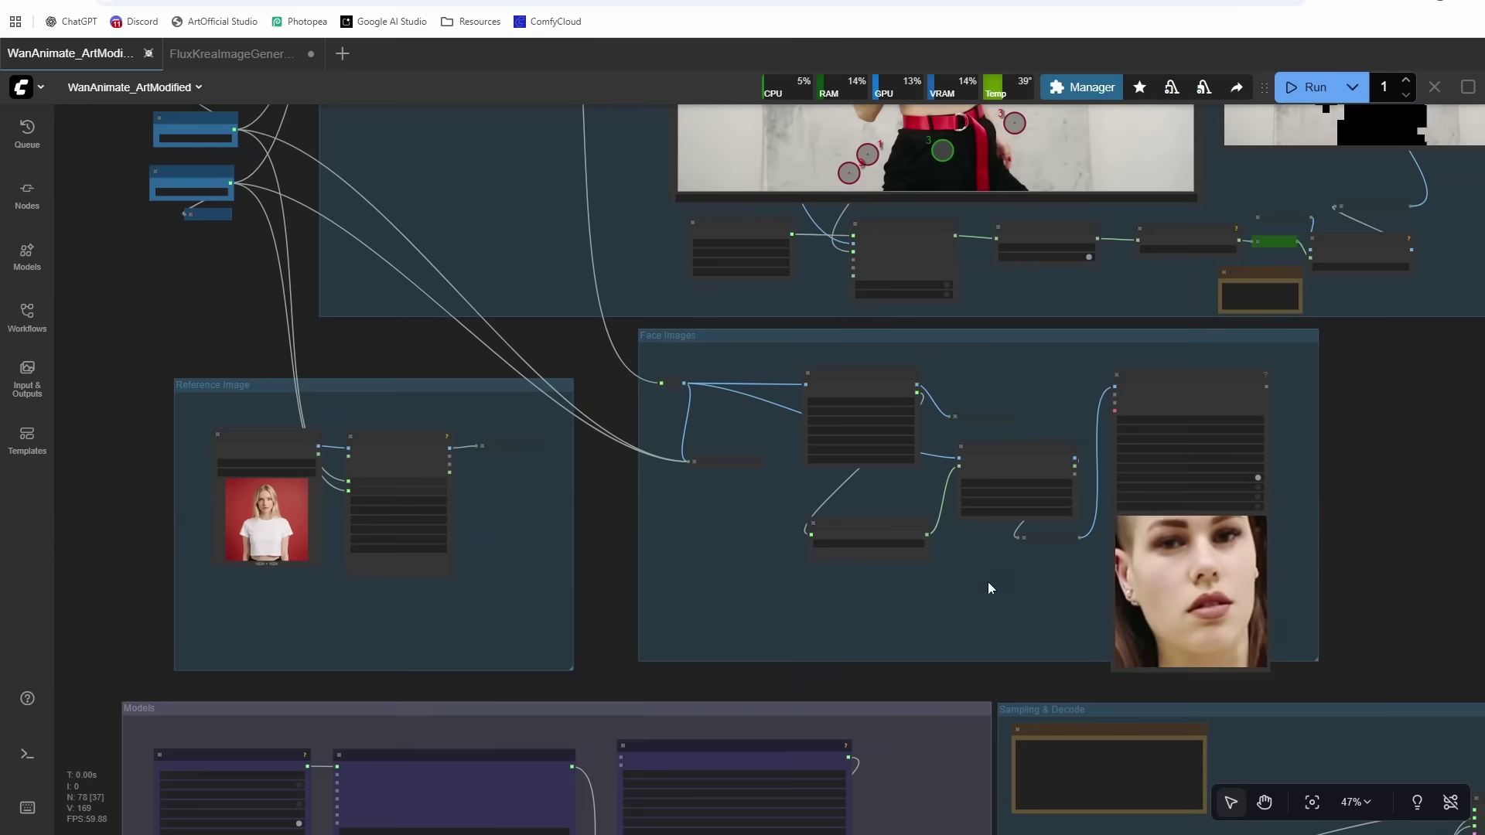
drag(1044, 371, 923, 463)
scroll(923, 462, down, 2)
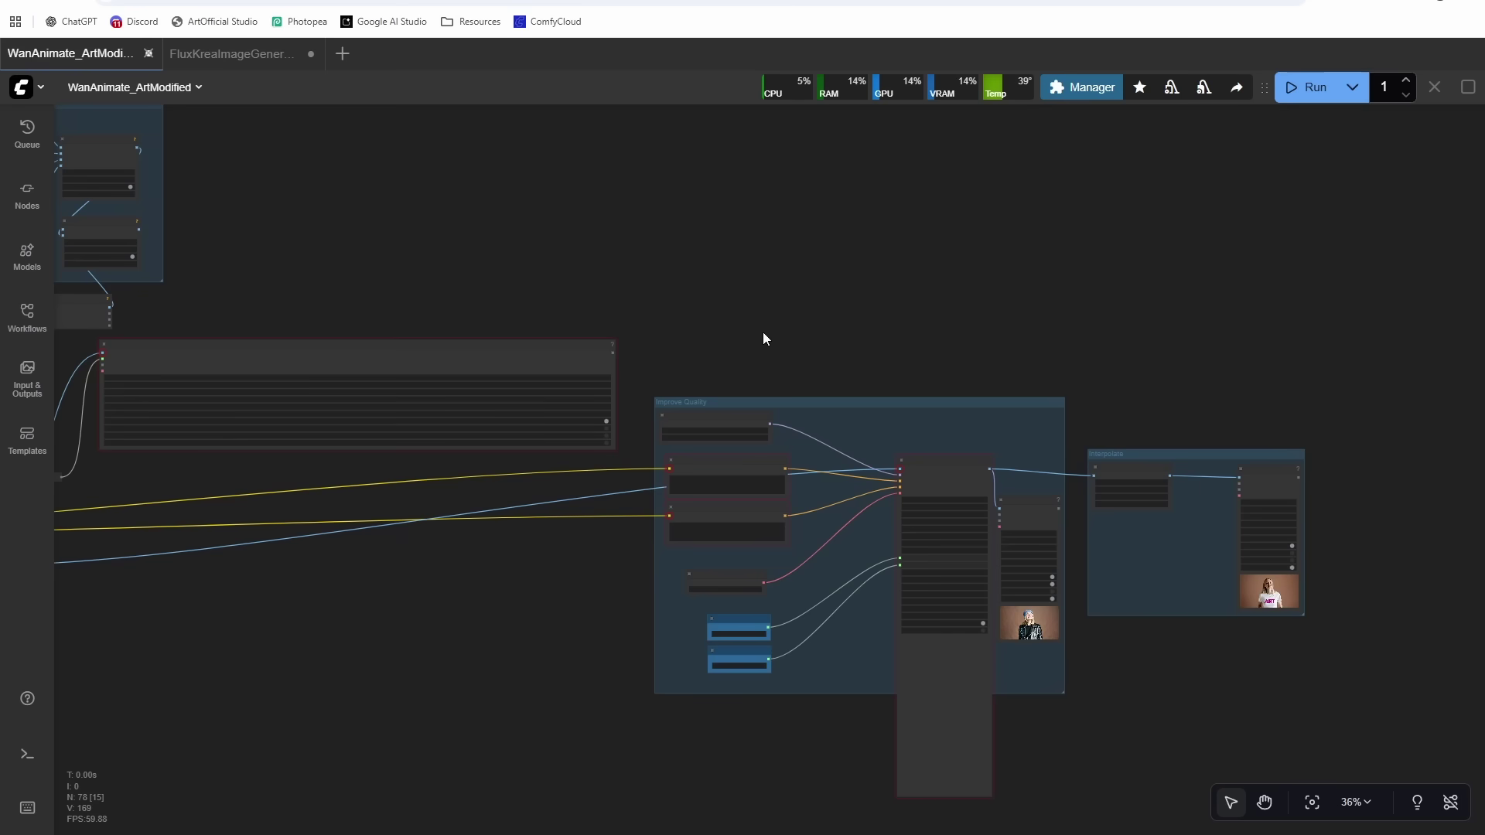
scroll(763, 335, up, 3)
drag(749, 352, 1070, 764)
scroll(747, 121, up, 2)
scroll(651, 159, down, 2)
click(838, 189)
click(712, 141)
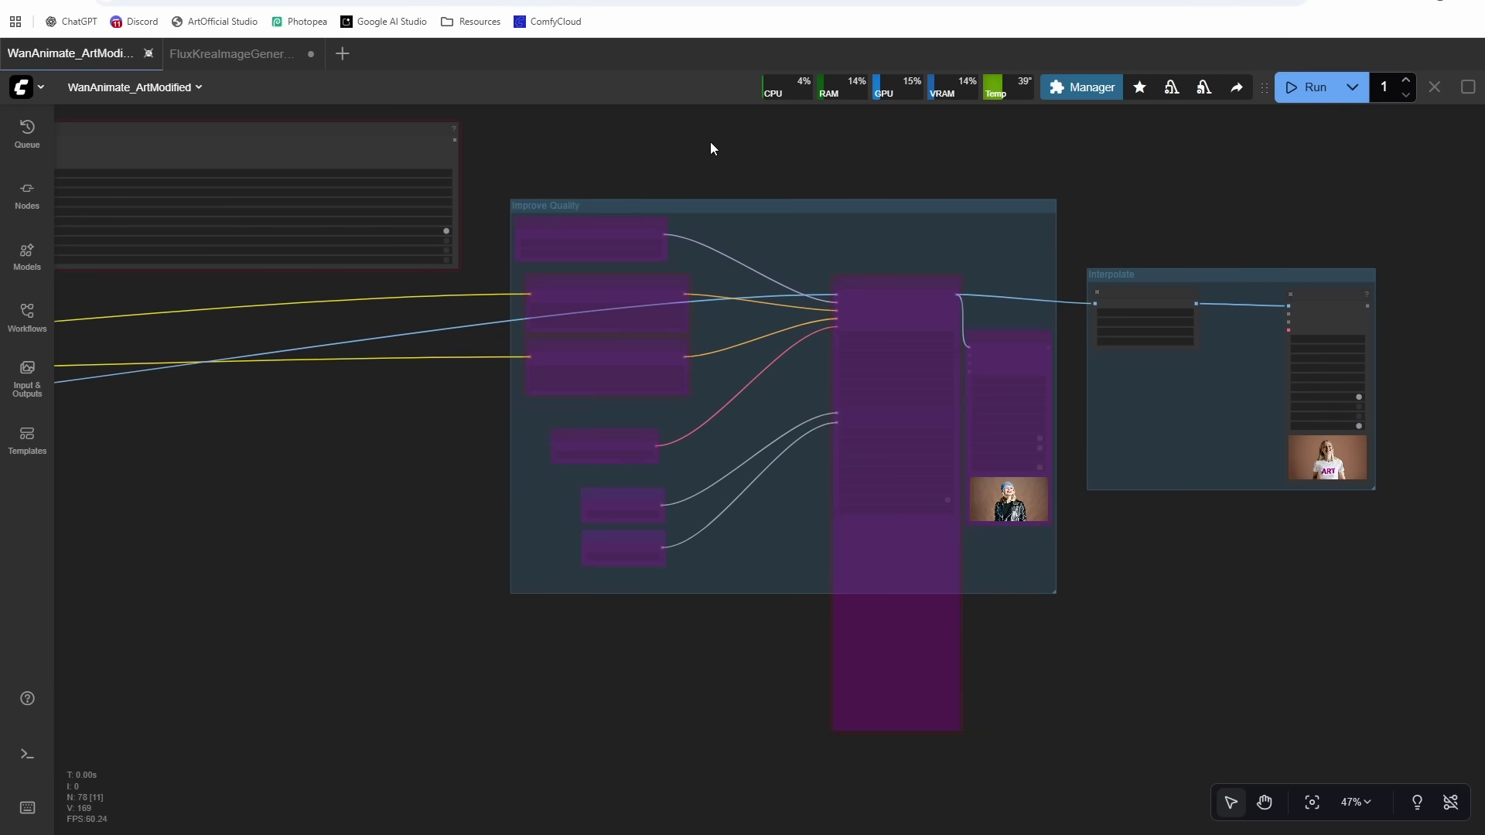
- Examine the dancer's mask points in the Points Editor and the blockified mask preview in Video Combine
scroll(634, 170, down, 3)
drag(622, 180, 1309, 551)
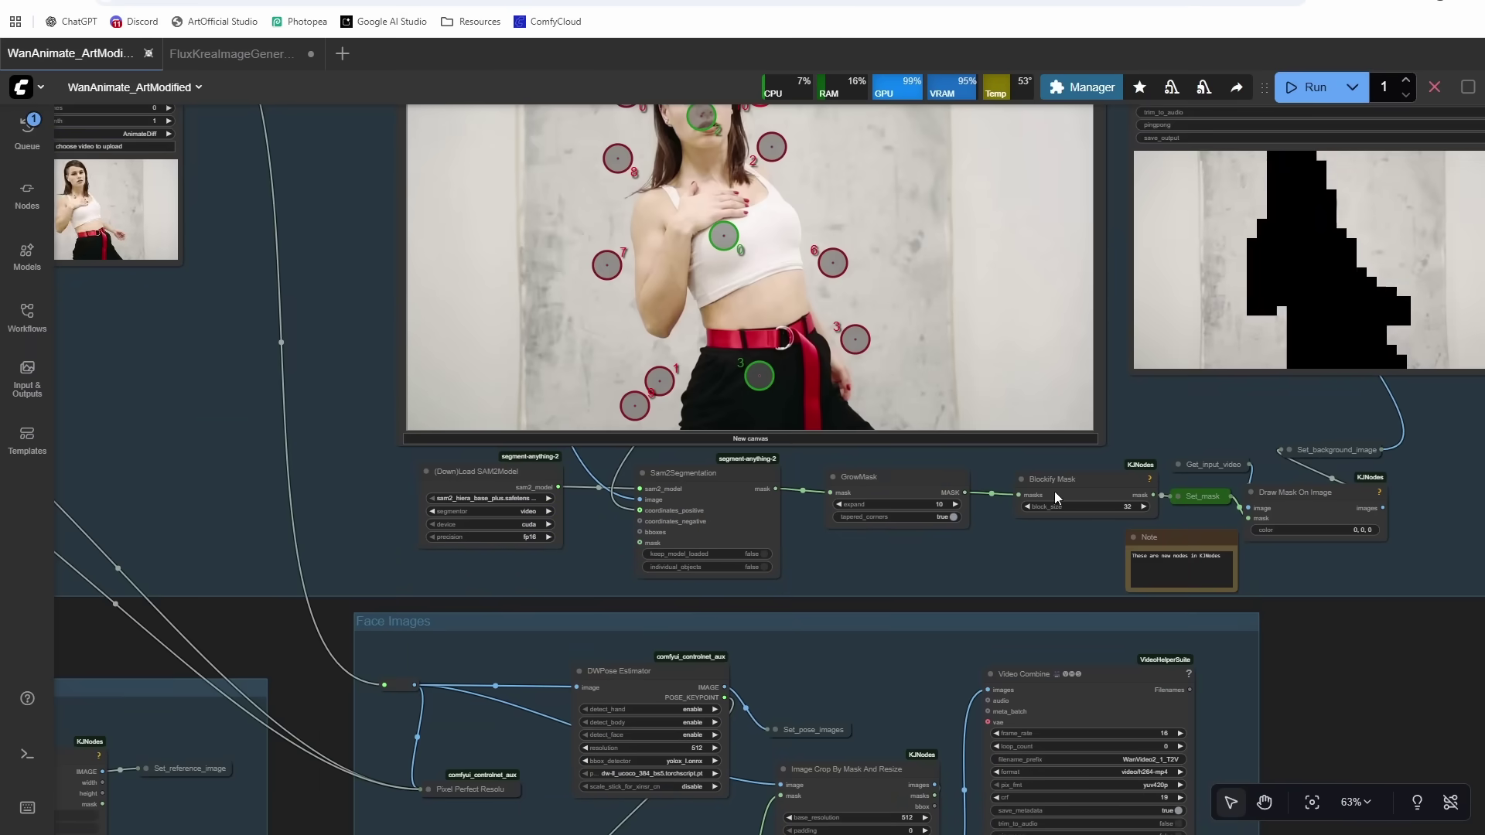
drag(363, 338, 337, 508)
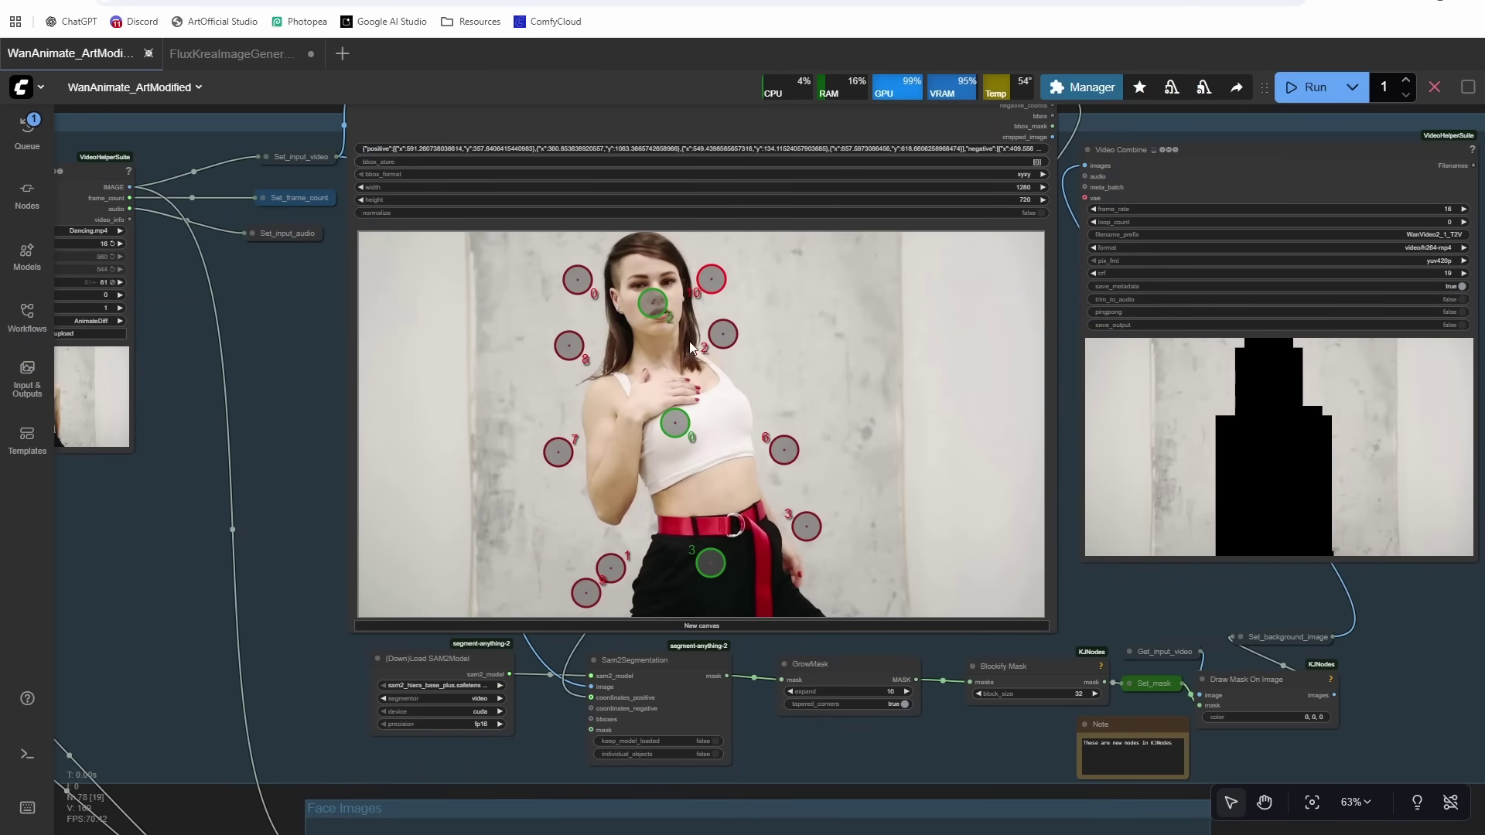
scroll(318, 328, down, 2)
drag(317, 328, 340, 388)
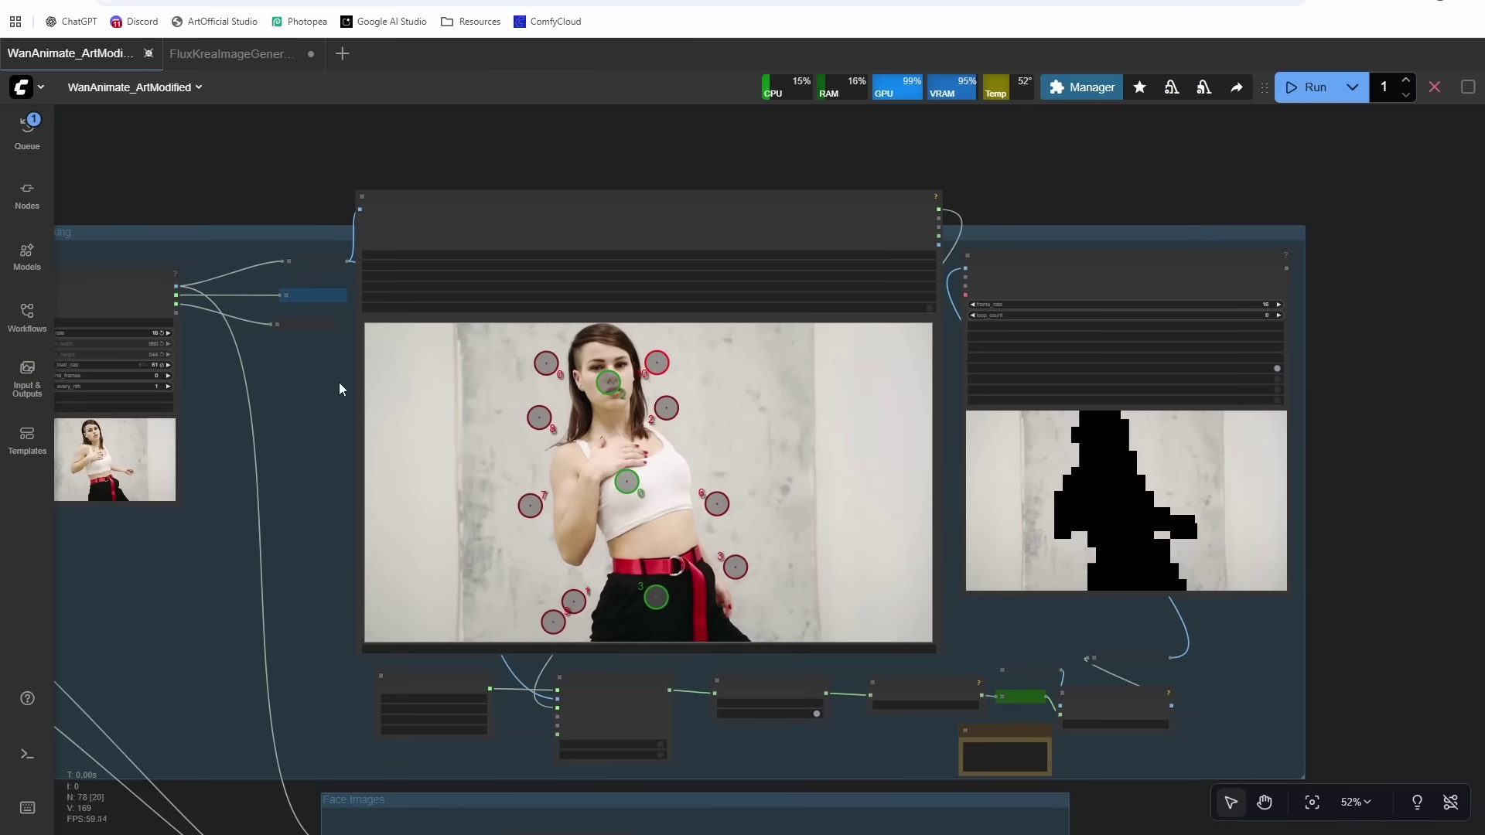
scroll(340, 383, up, 1)
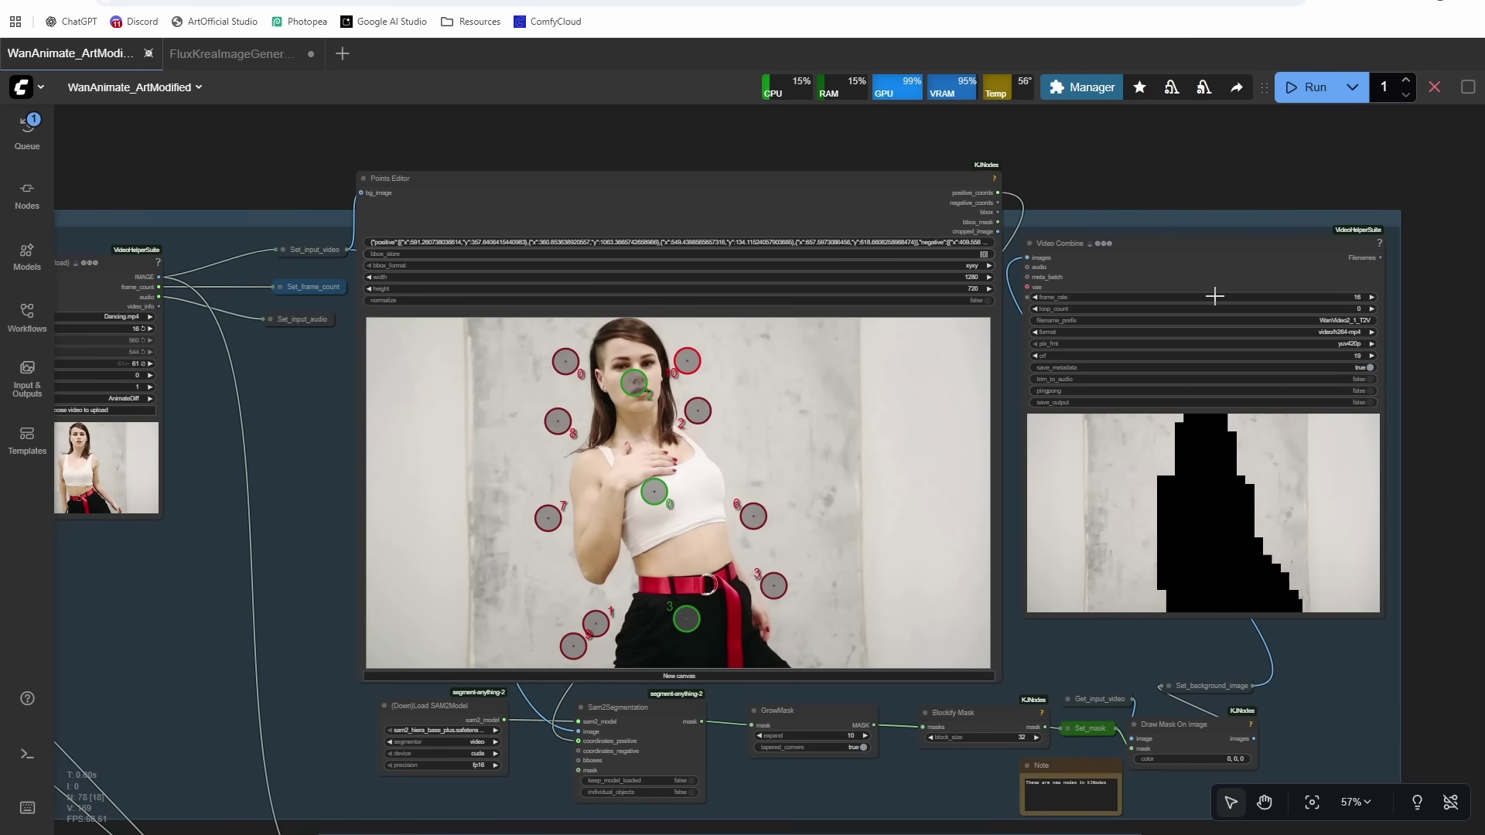
drag(1296, 261, 845, 68)
scroll(938, 333, down, 2)
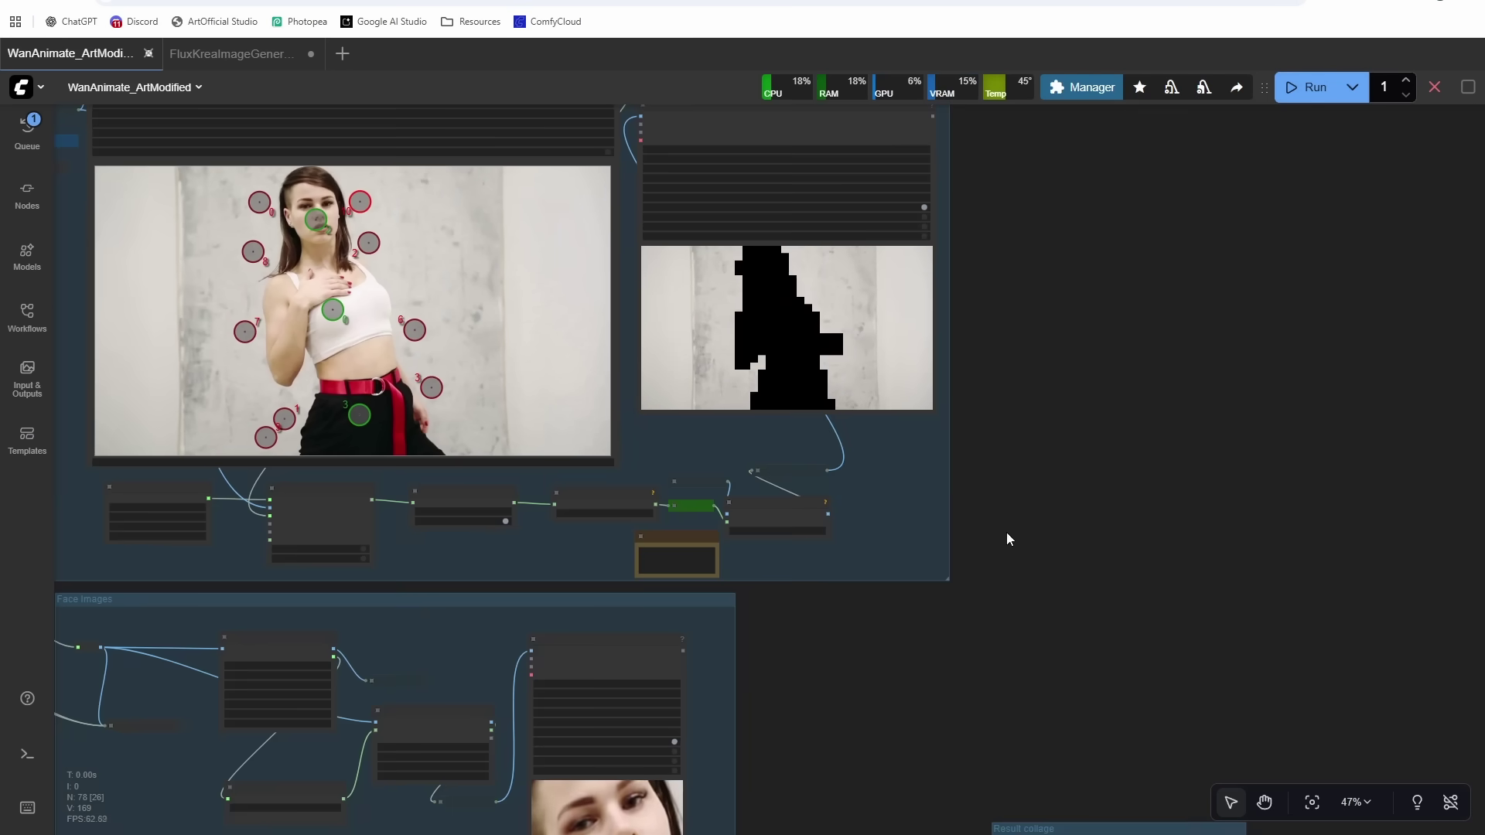
drag(1006, 536, 1188, 270)
drag(1152, 440, 1177, 278)
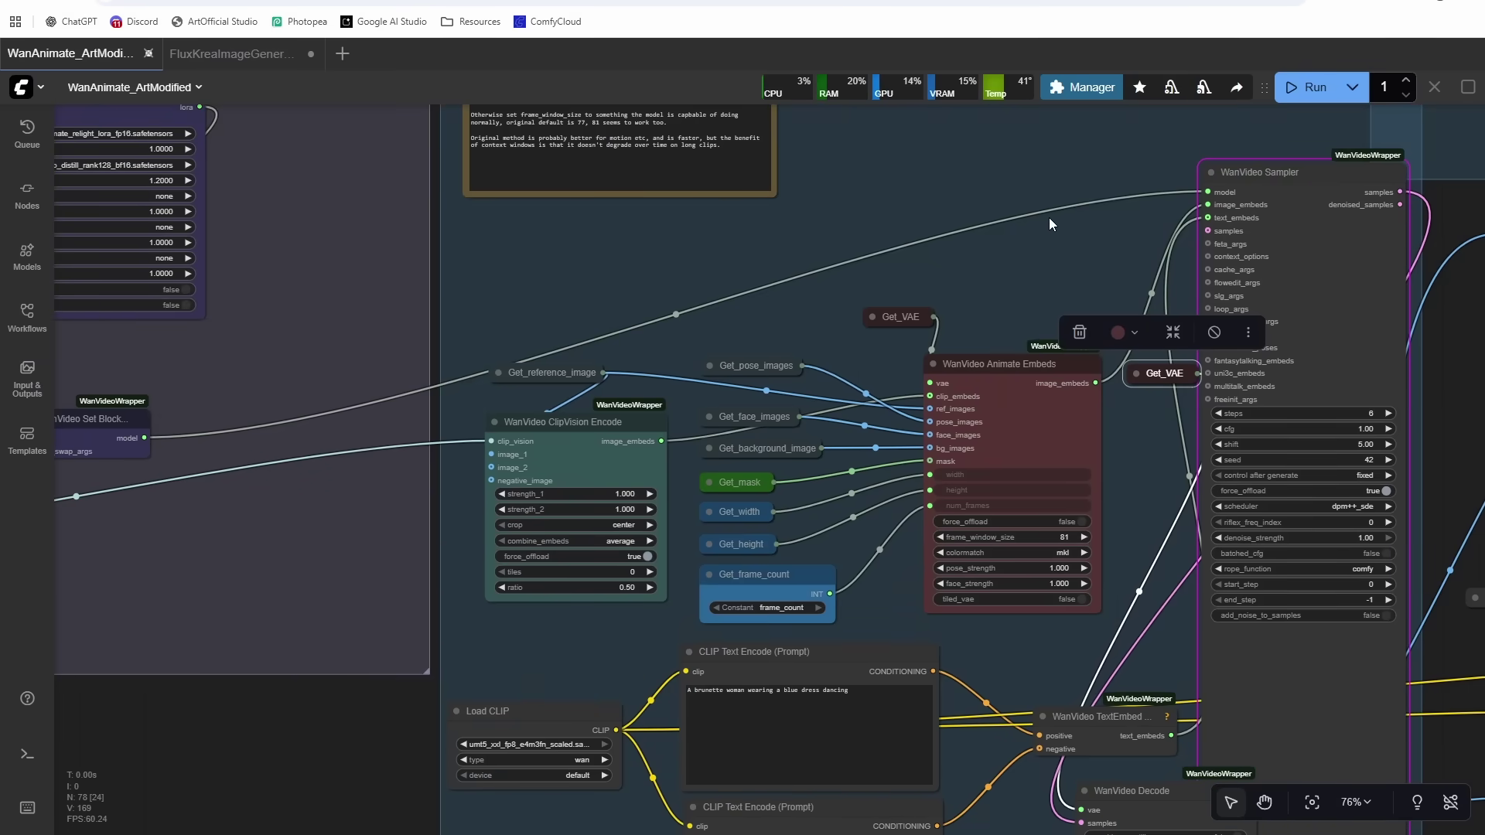
- Set frame_window_size to 61 in the WanVideo Animate Embeds node, matching the frame_load_cap of the loaded video
scroll(967, 186, down, 2)
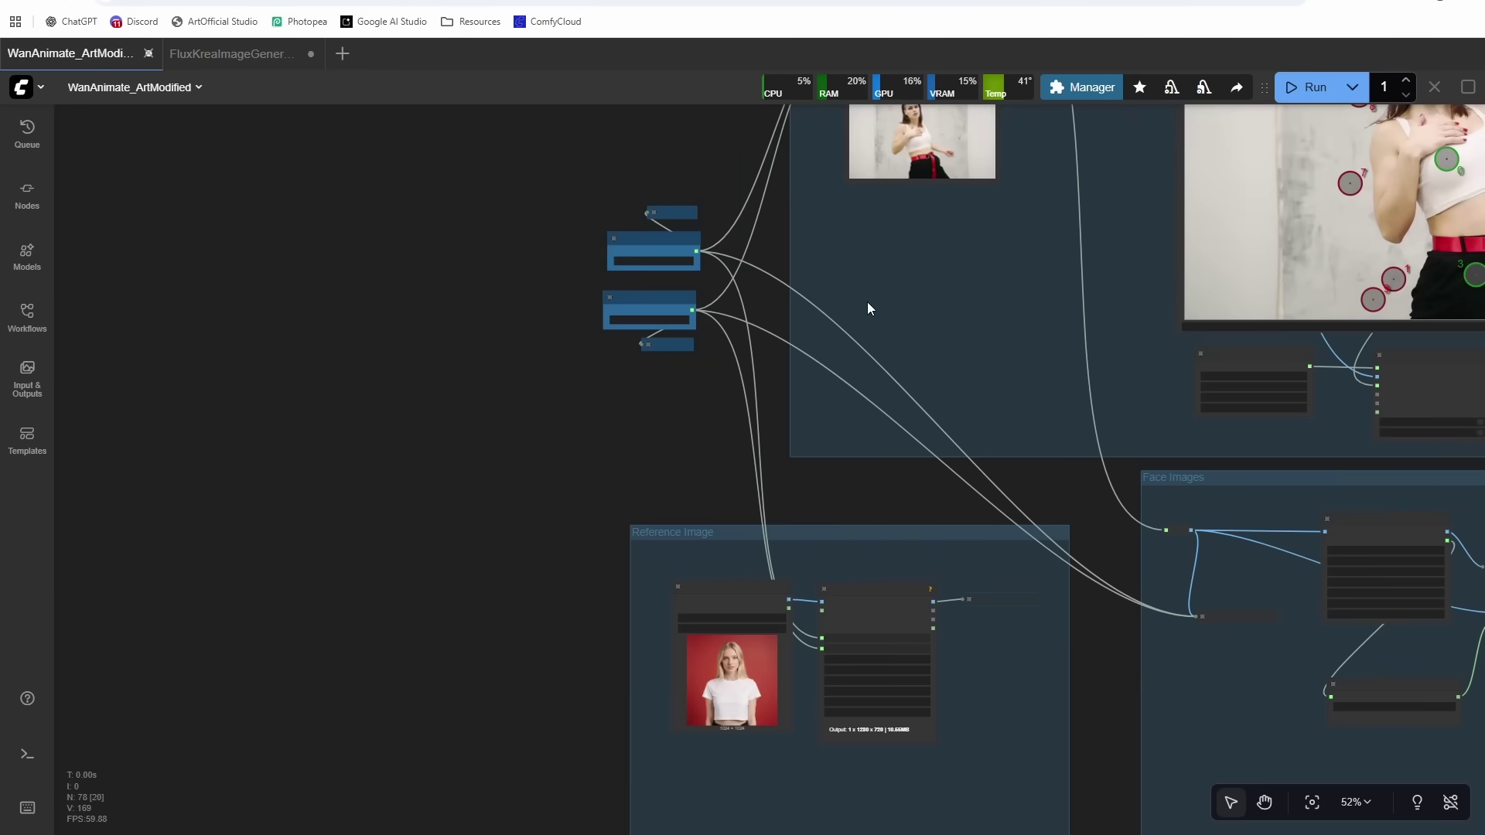
scroll(867, 308, up, 8)
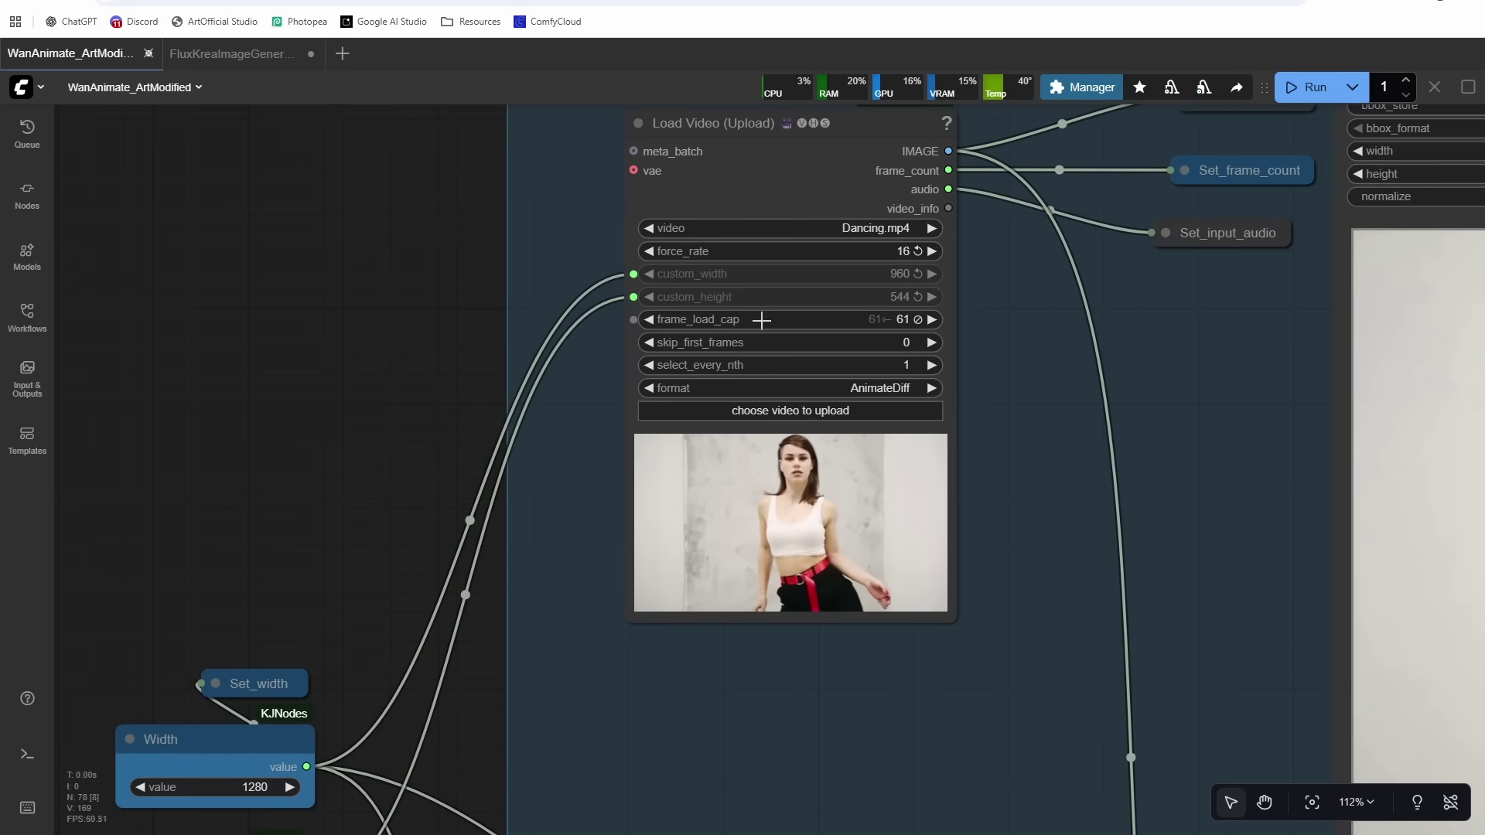
scroll(870, 334, down, 4)
drag(1188, 623, 712, 103)
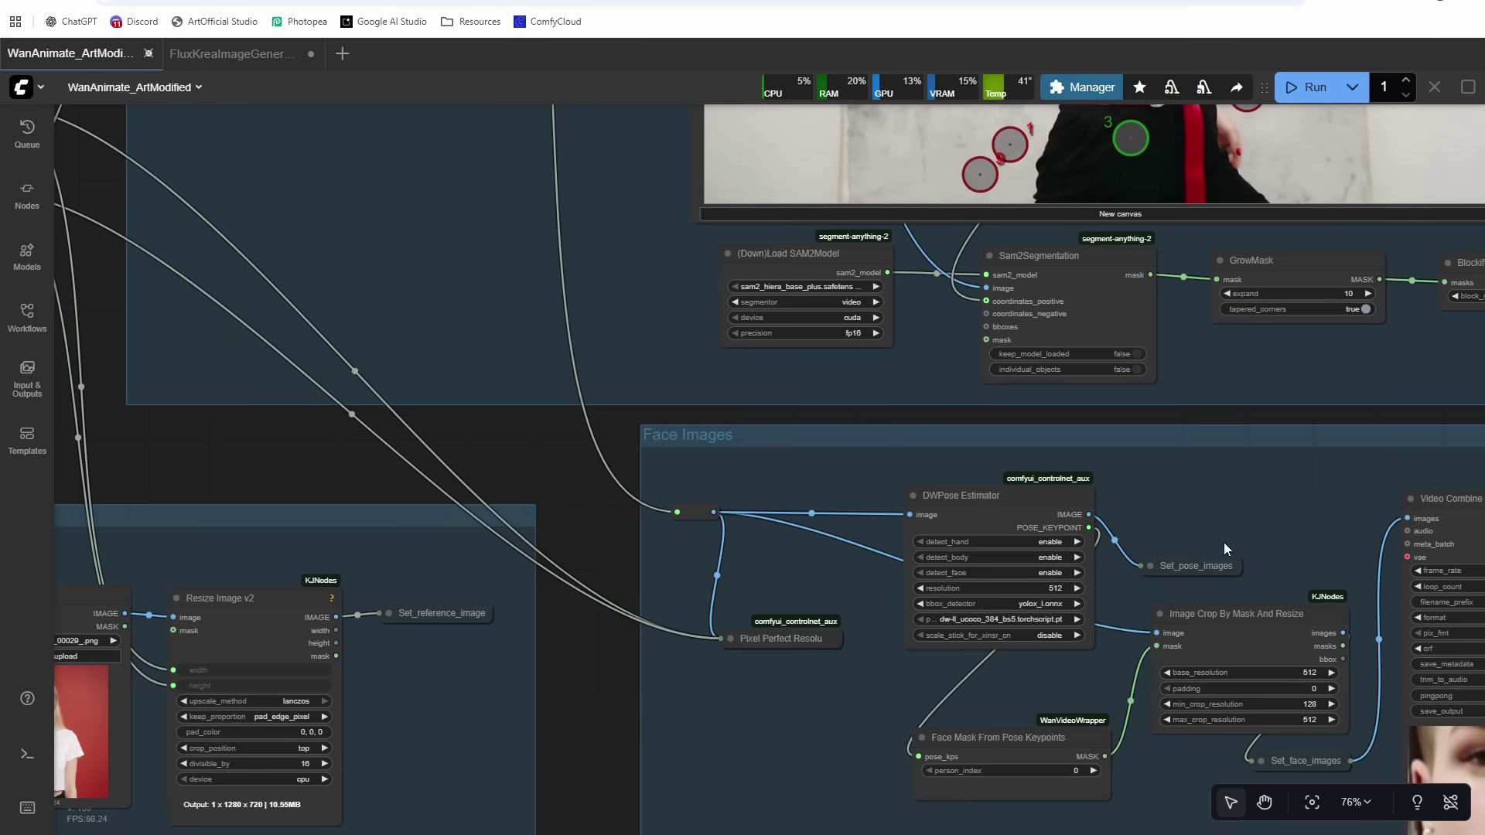
drag(1224, 550, 877, 226)
drag(913, 658, 982, 150)
drag(1227, 493, 838, 274)
click(1145, 504)
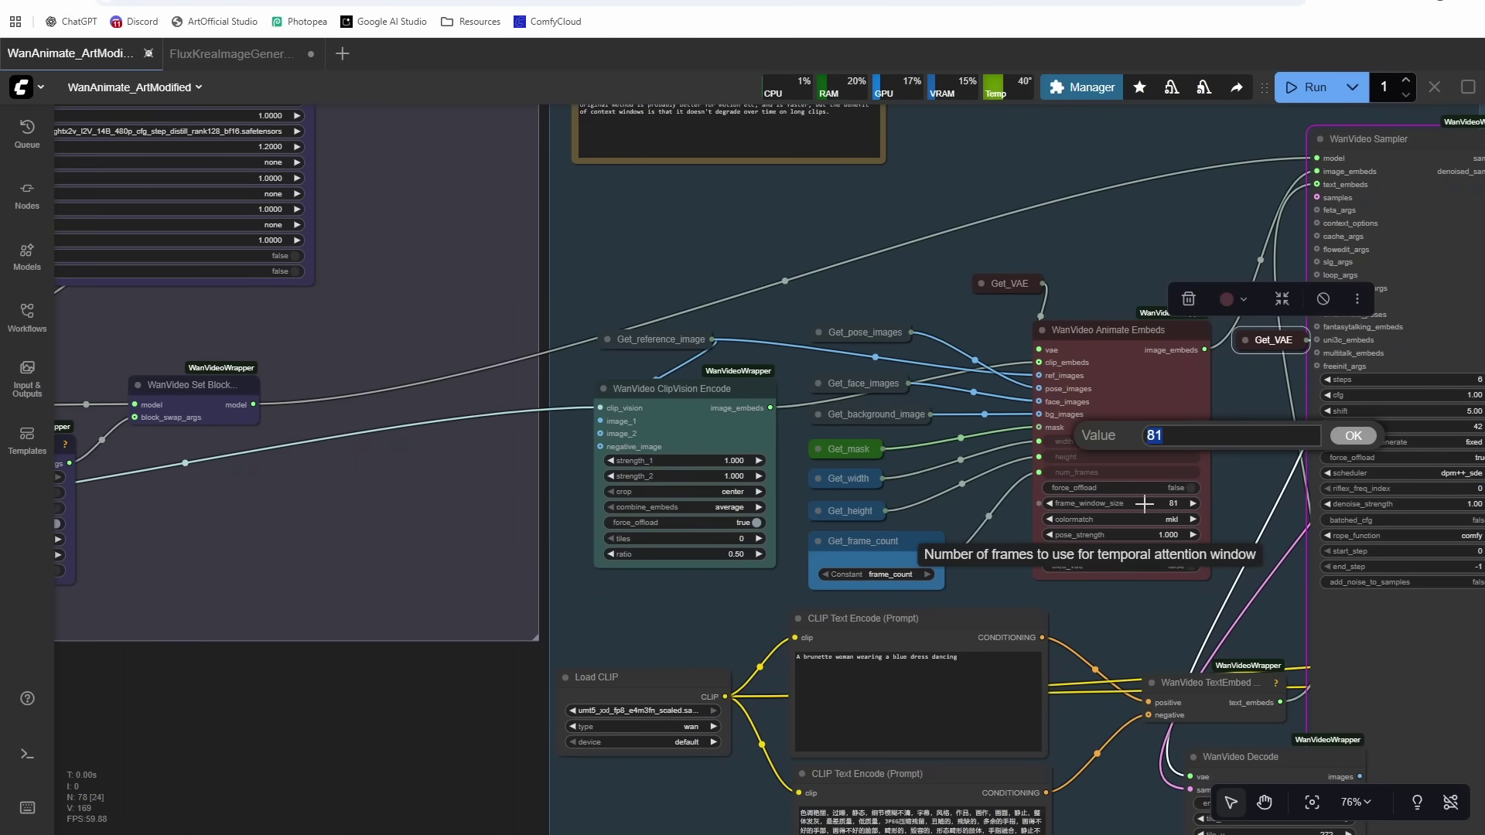
text(61061)
key(Return)
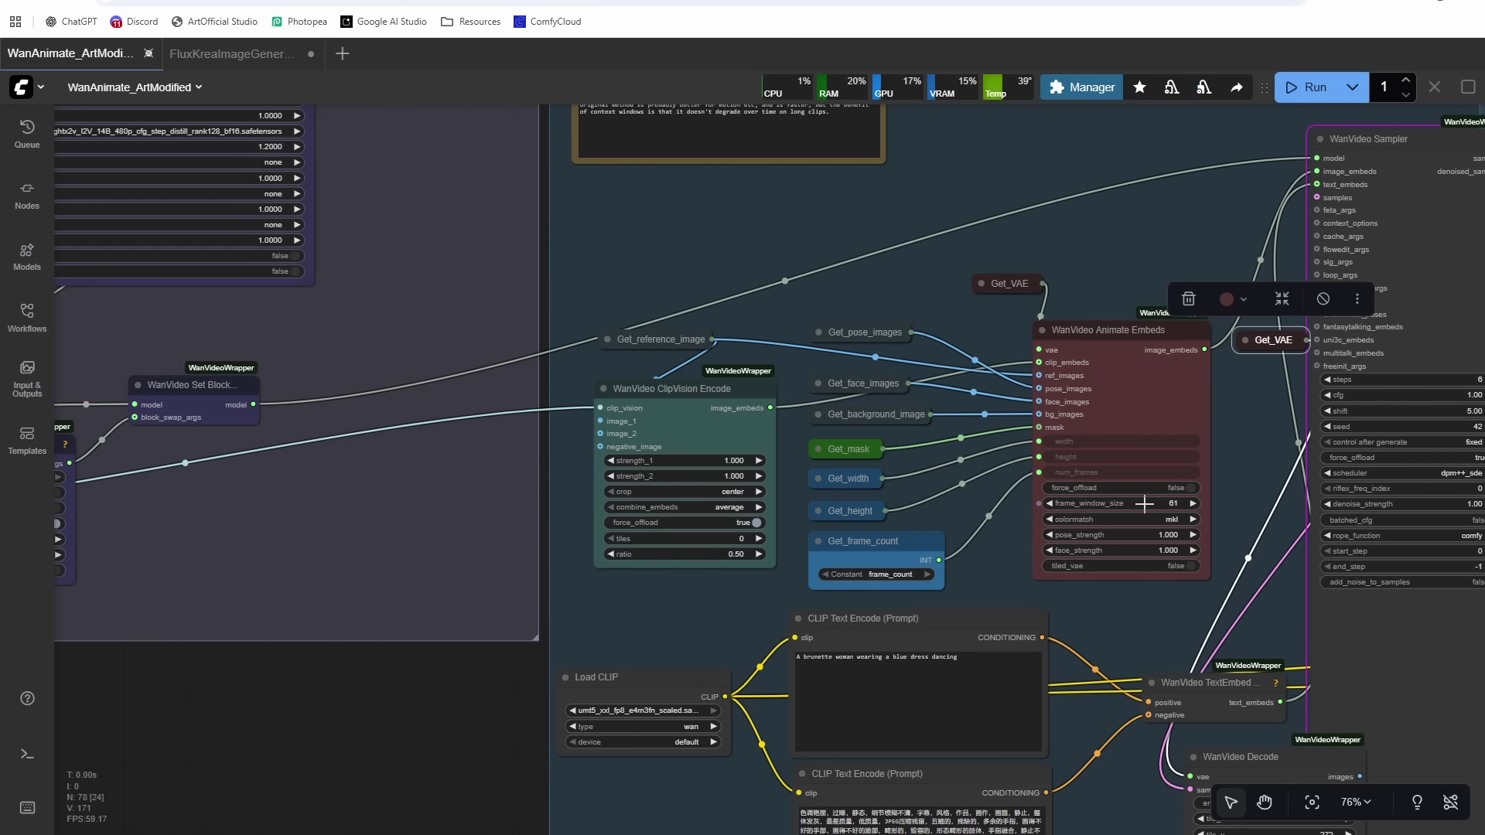
- Examine the generated character-replacement video in the large Video Combine preview beside the Improve Quality group
drag(1161, 235, 1149, 280)
click(1150, 327)
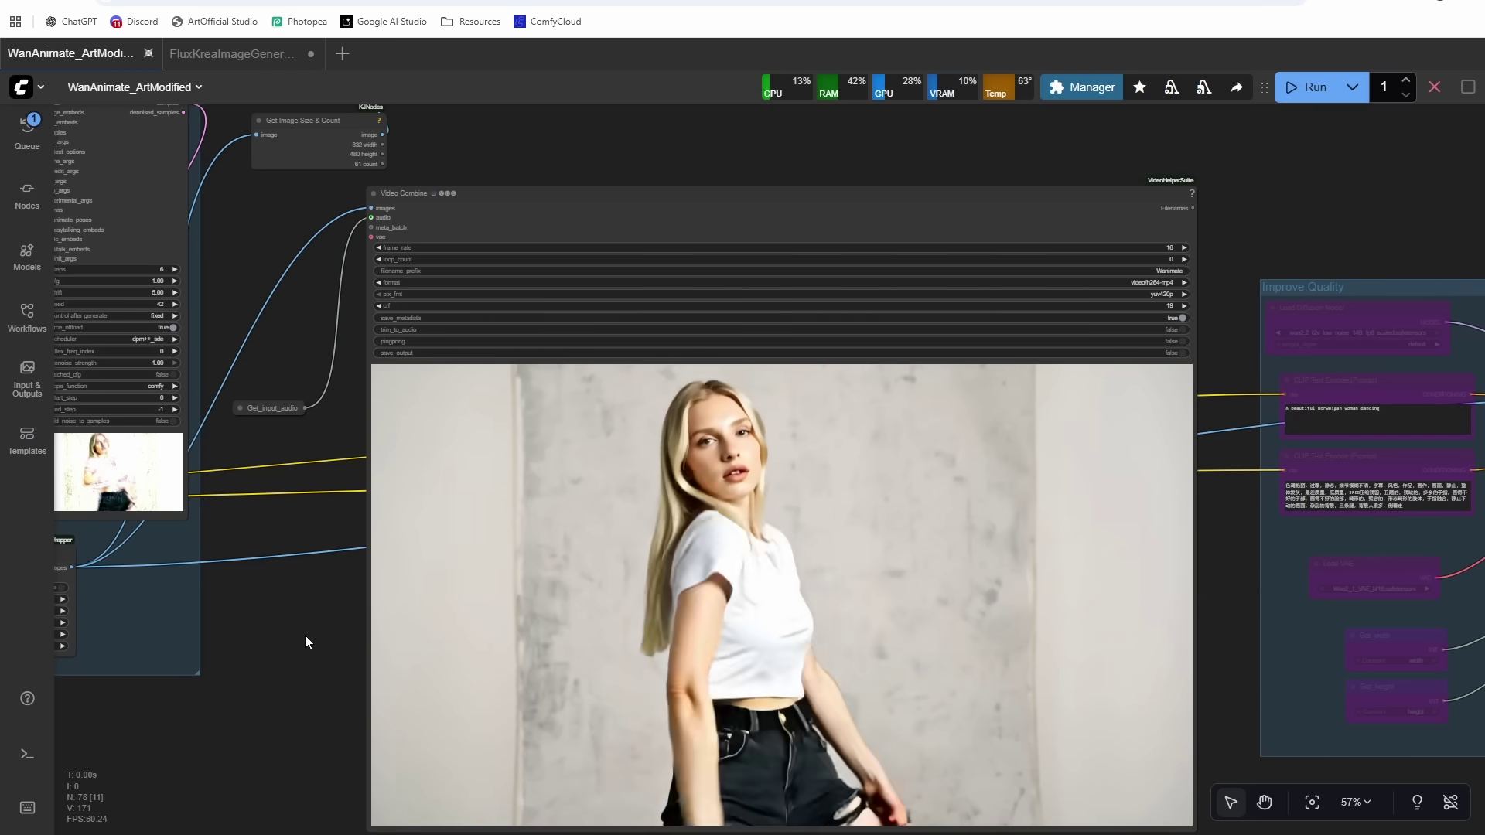
drag(305, 634, 262, 532)
scroll(787, 548, down, 4)
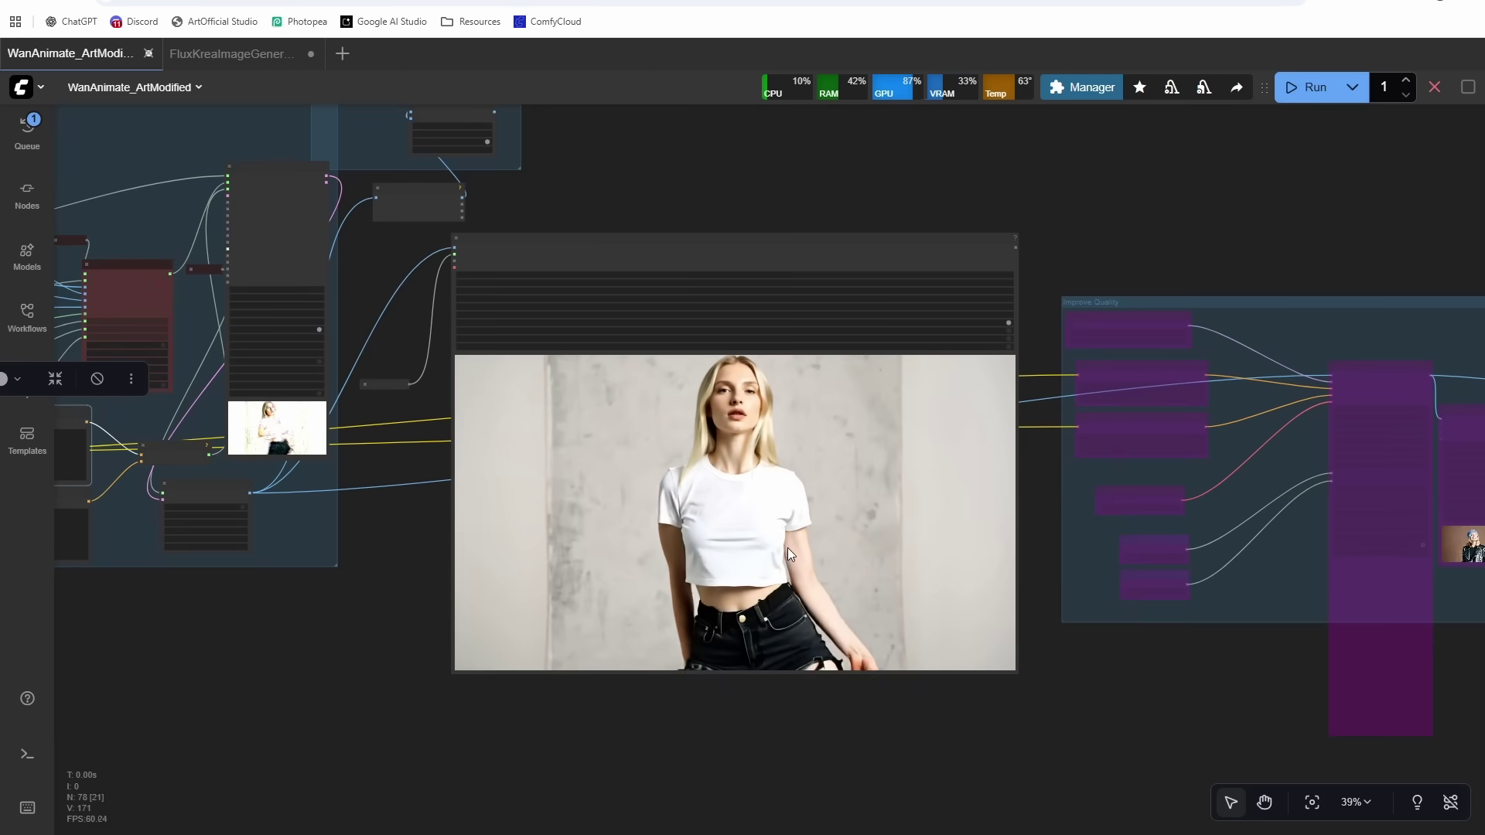
drag(1167, 663, 878, 599)
scroll(476, 387, up, 9)
scroll(476, 387, down, 3)
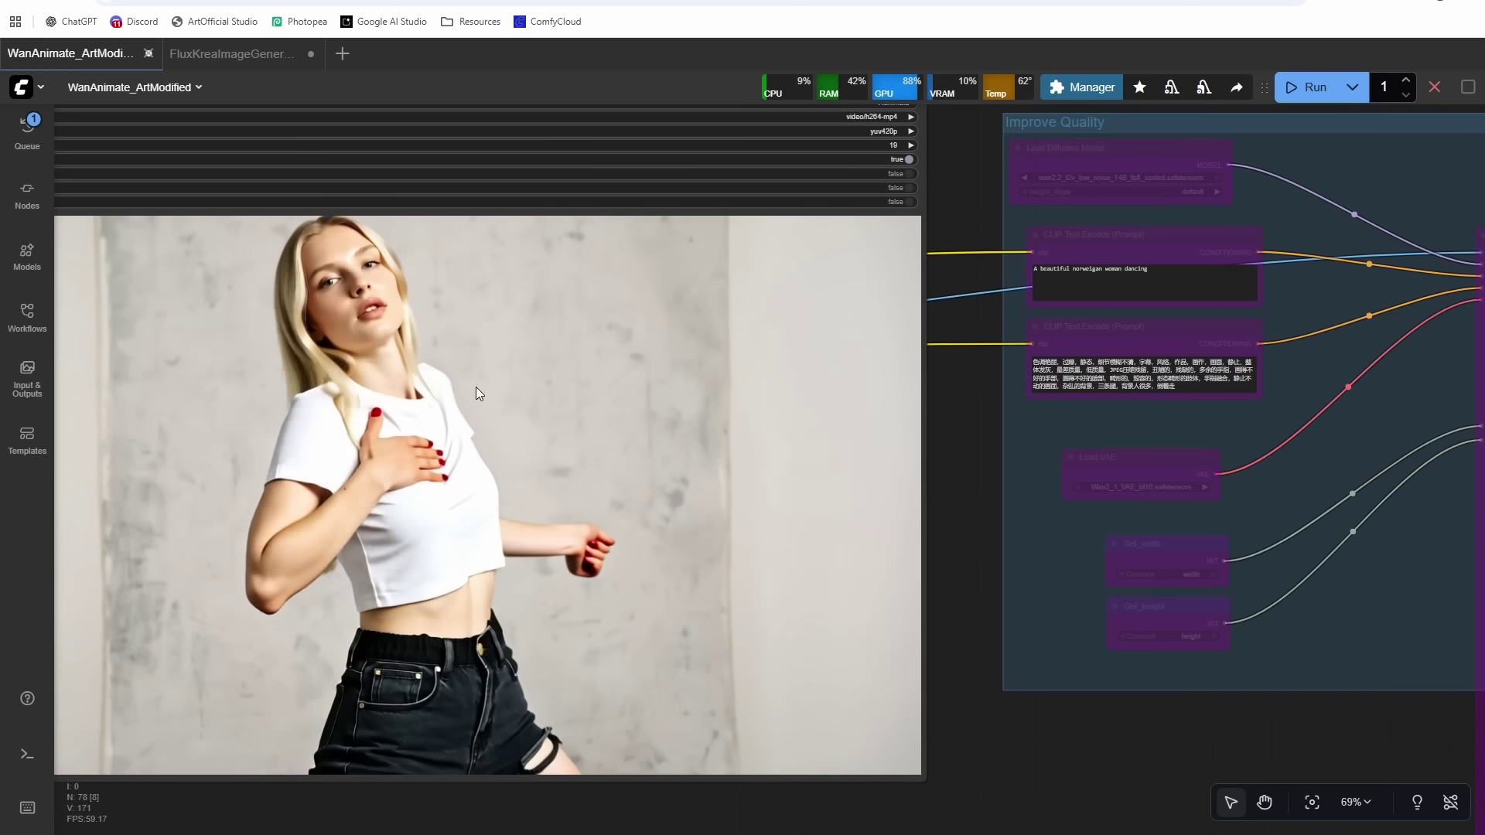
- Select all nodes in the Improve Quality group and turn off their bypass
scroll(476, 387, down, 5)
drag(749, 251, 1269, 789)
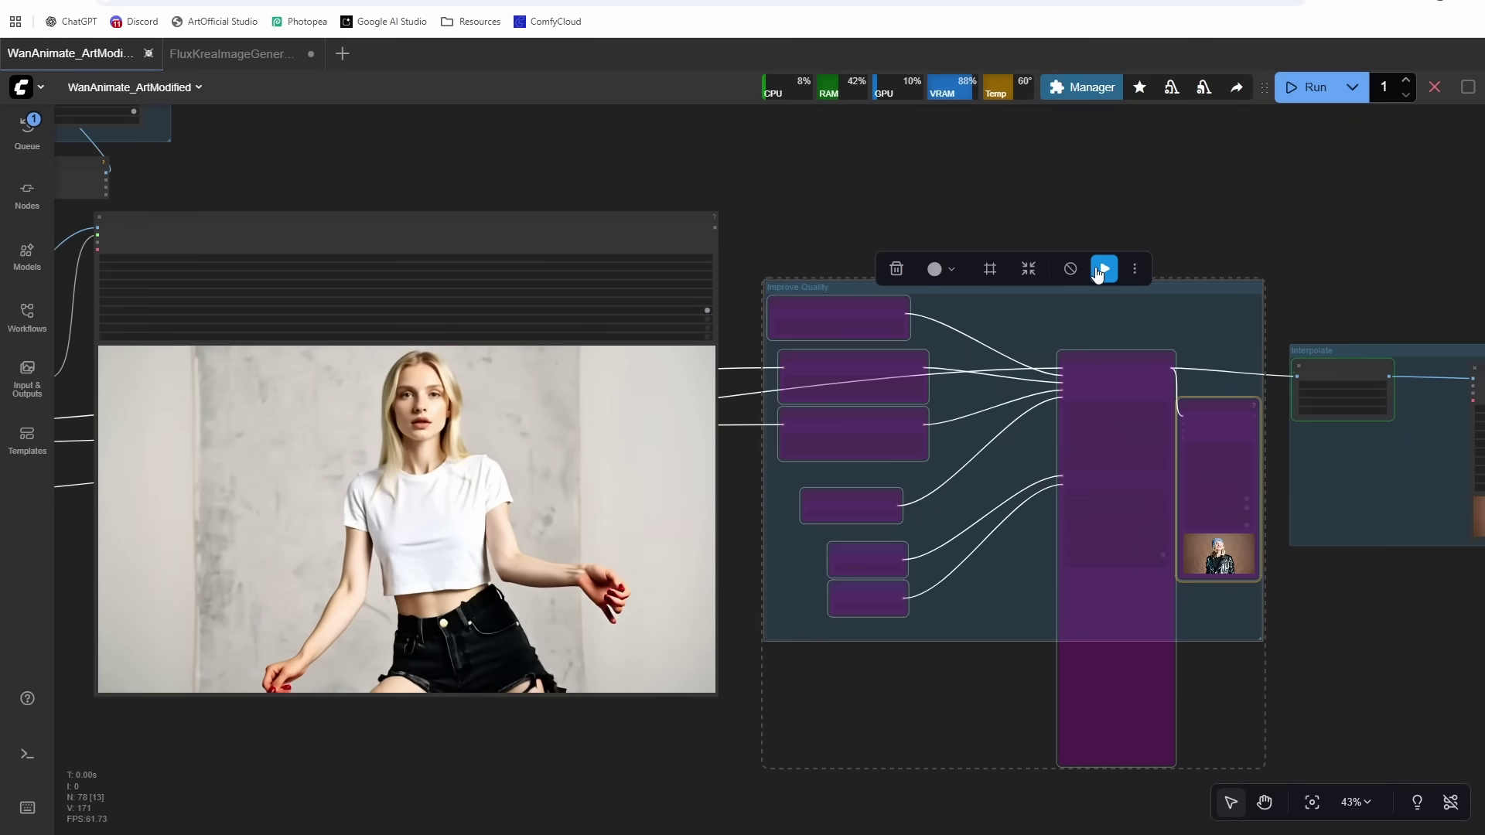
click(1070, 268)
- Examine the Ultimate SD Upscale settings in the Improve Quality group and the final video preview in the Interpolate group
scroll(808, 253, up, 5)
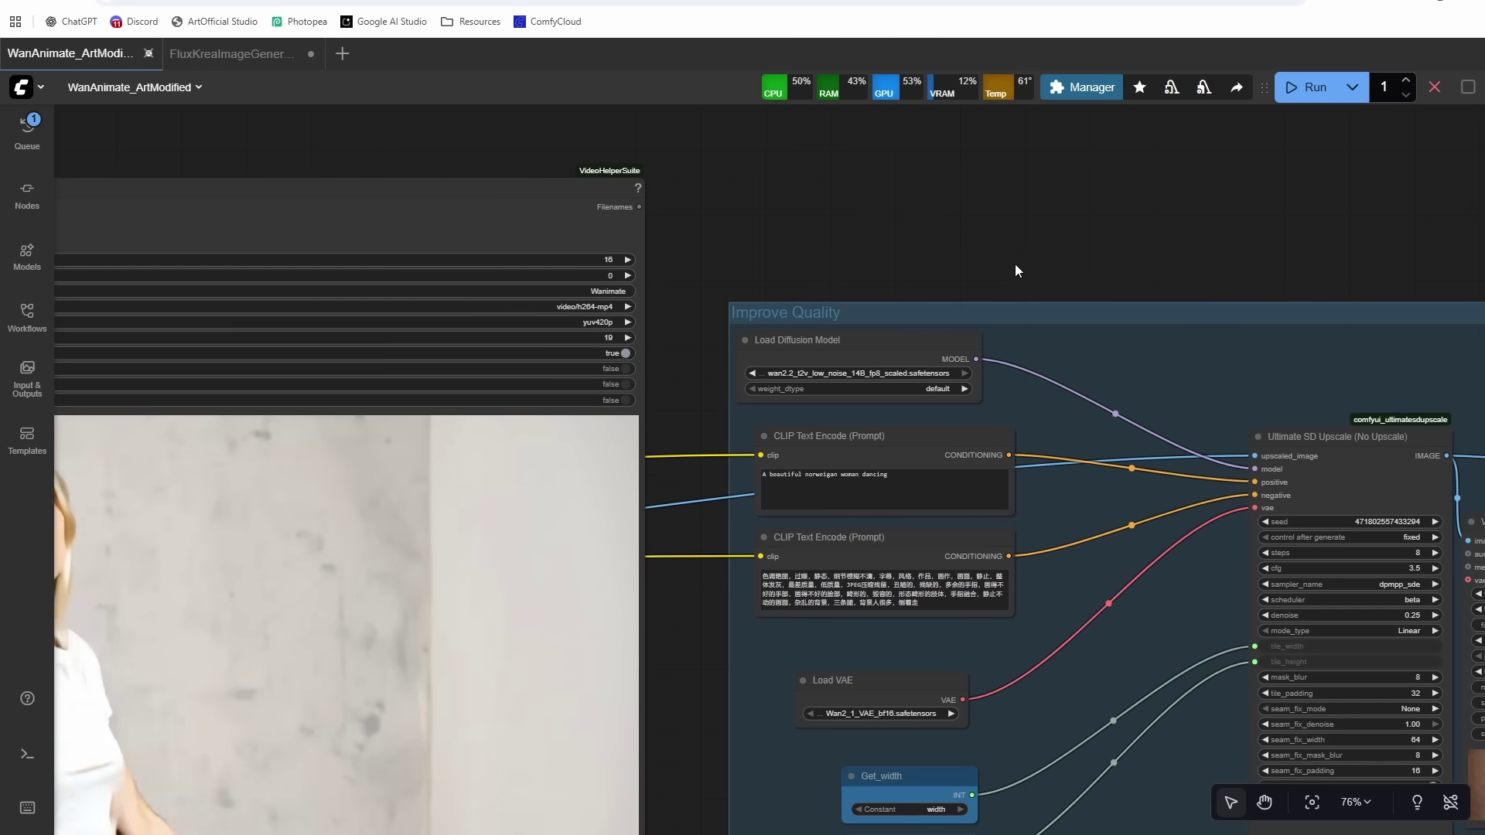
drag(1016, 269, 744, 205)
drag(930, 370, 825, 291)
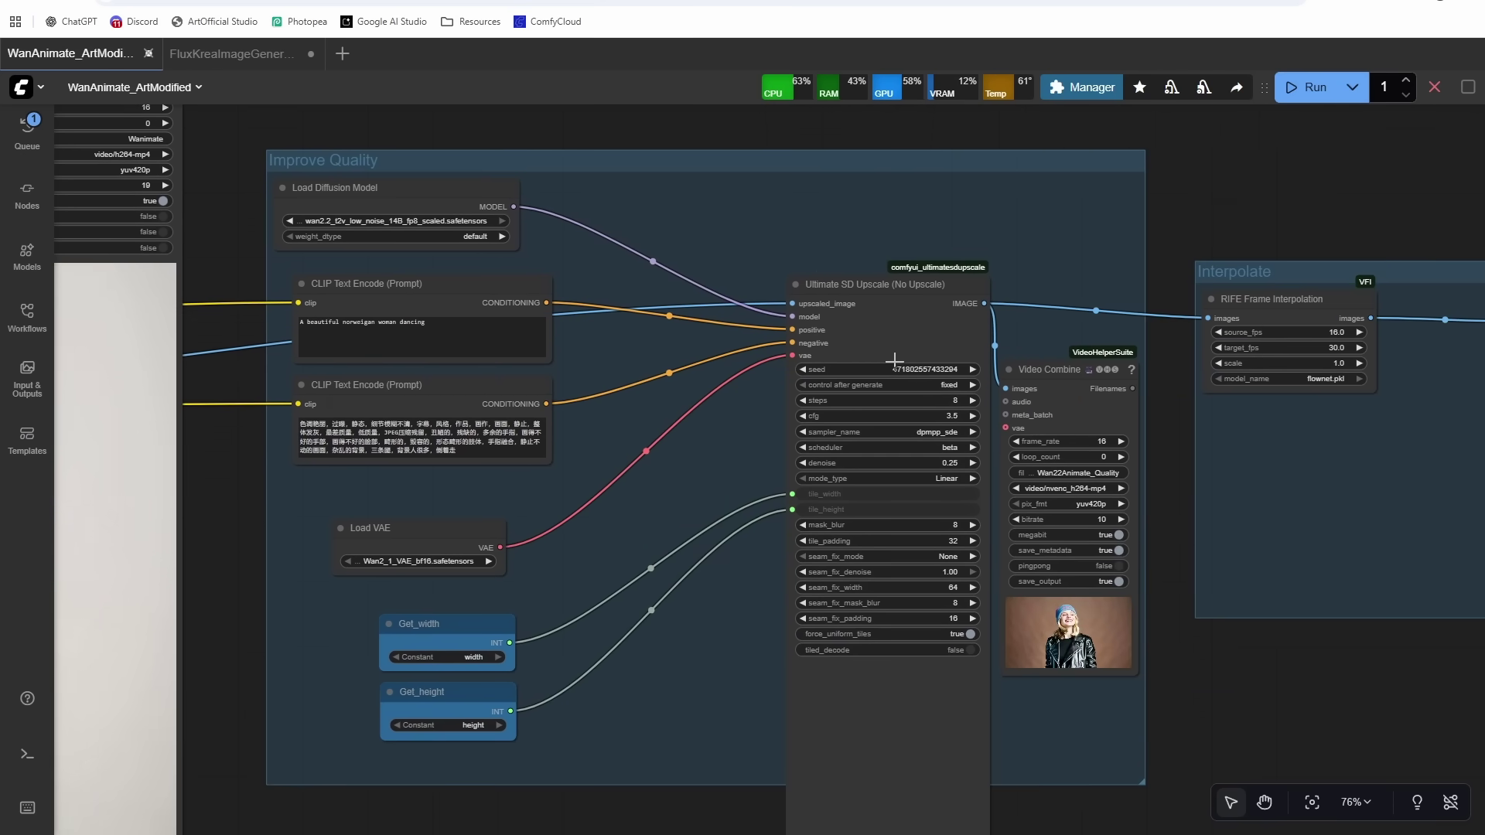
scroll(895, 360, down, 2)
drag(1383, 653, 1442, 703)
scroll(1064, 595, up, 6)
scroll(661, 328, down, 4)
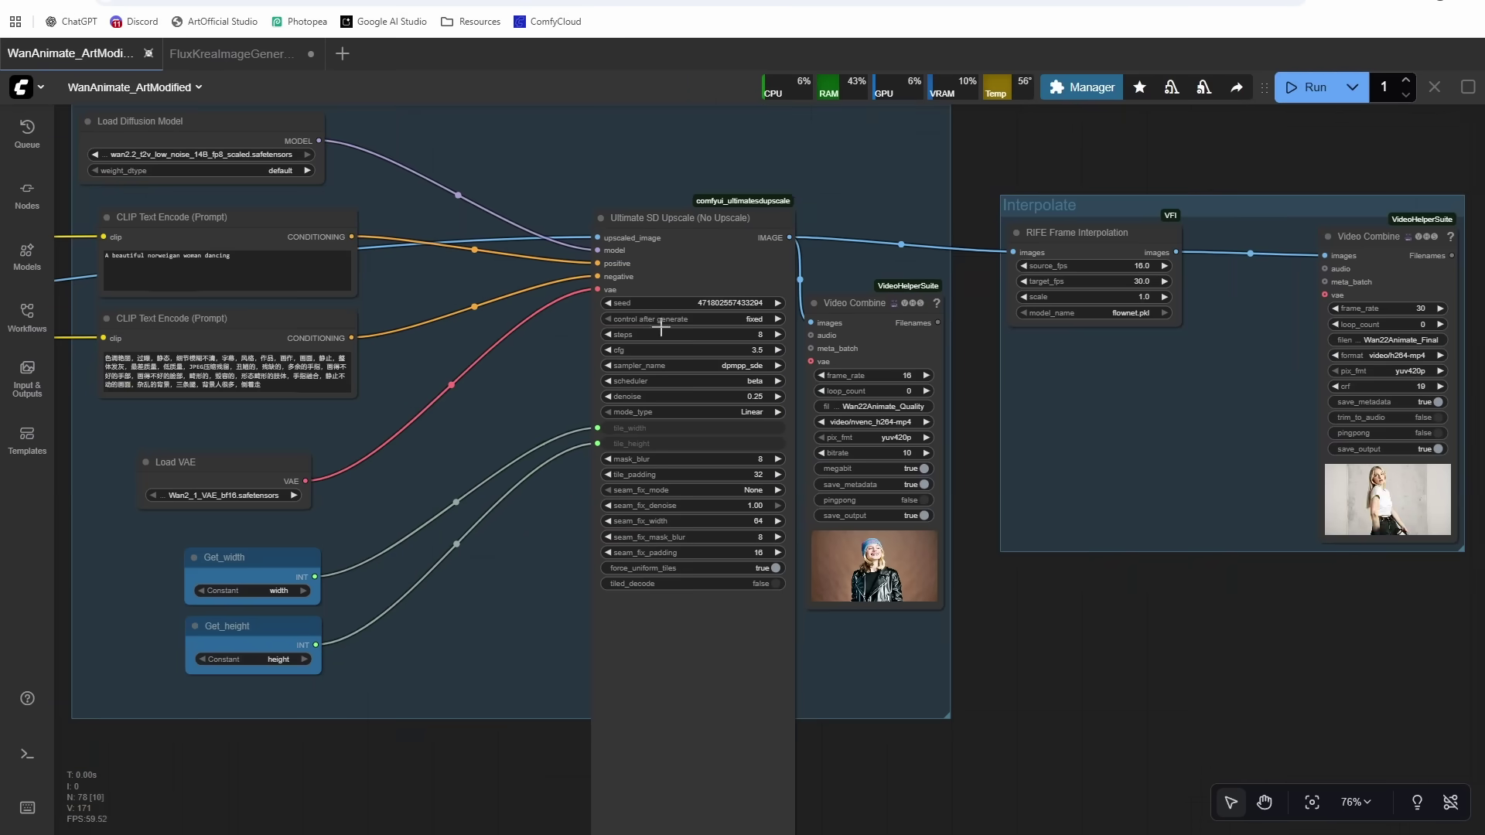
drag(1091, 541, 680, 545)
scroll(986, 498, up, 20)
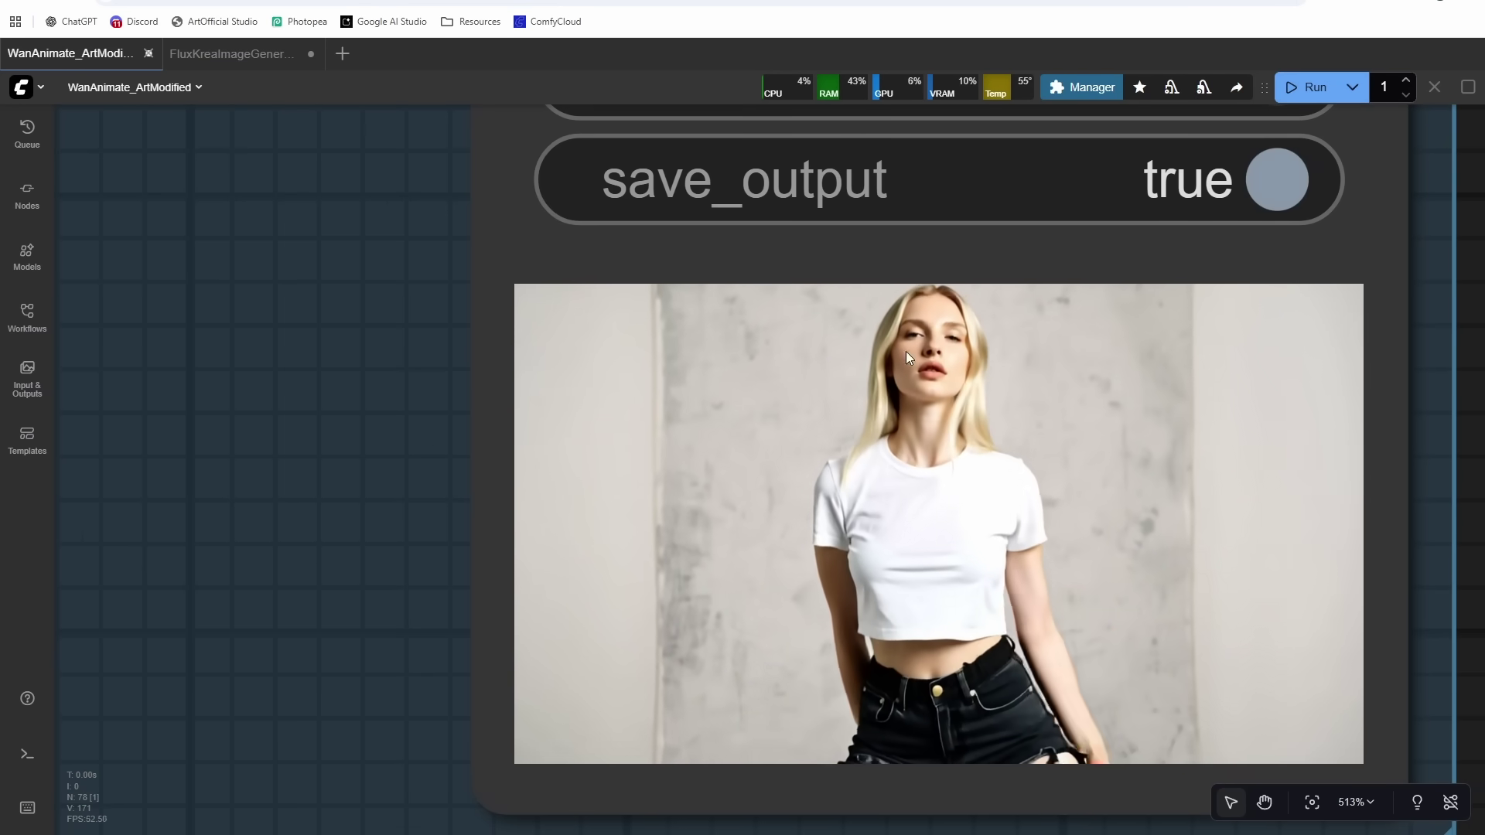
scroll(967, 351, down, 13)
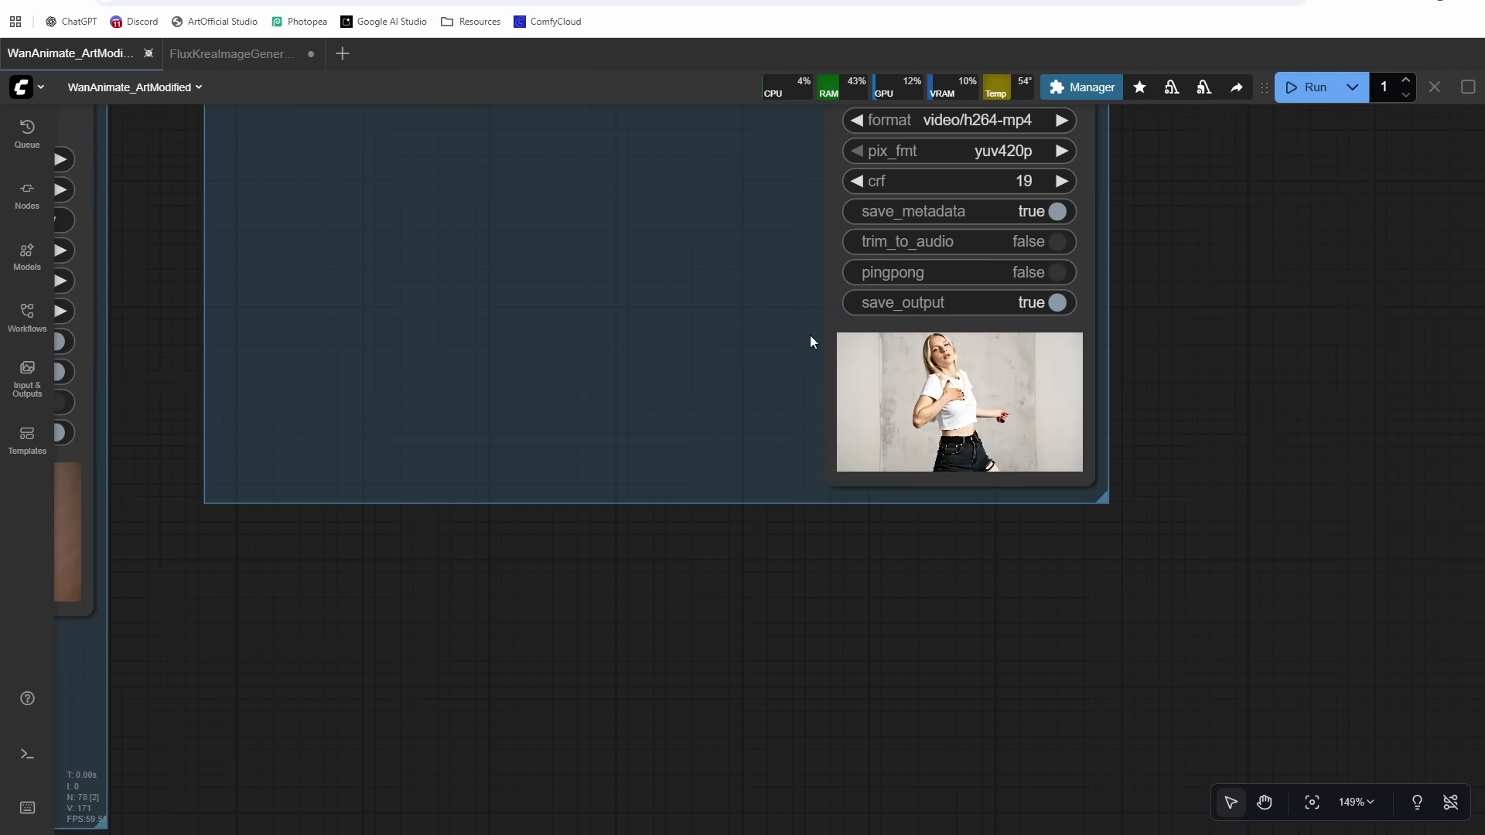
drag(809, 338, 867, 597)
scroll(880, 565, down, 4)
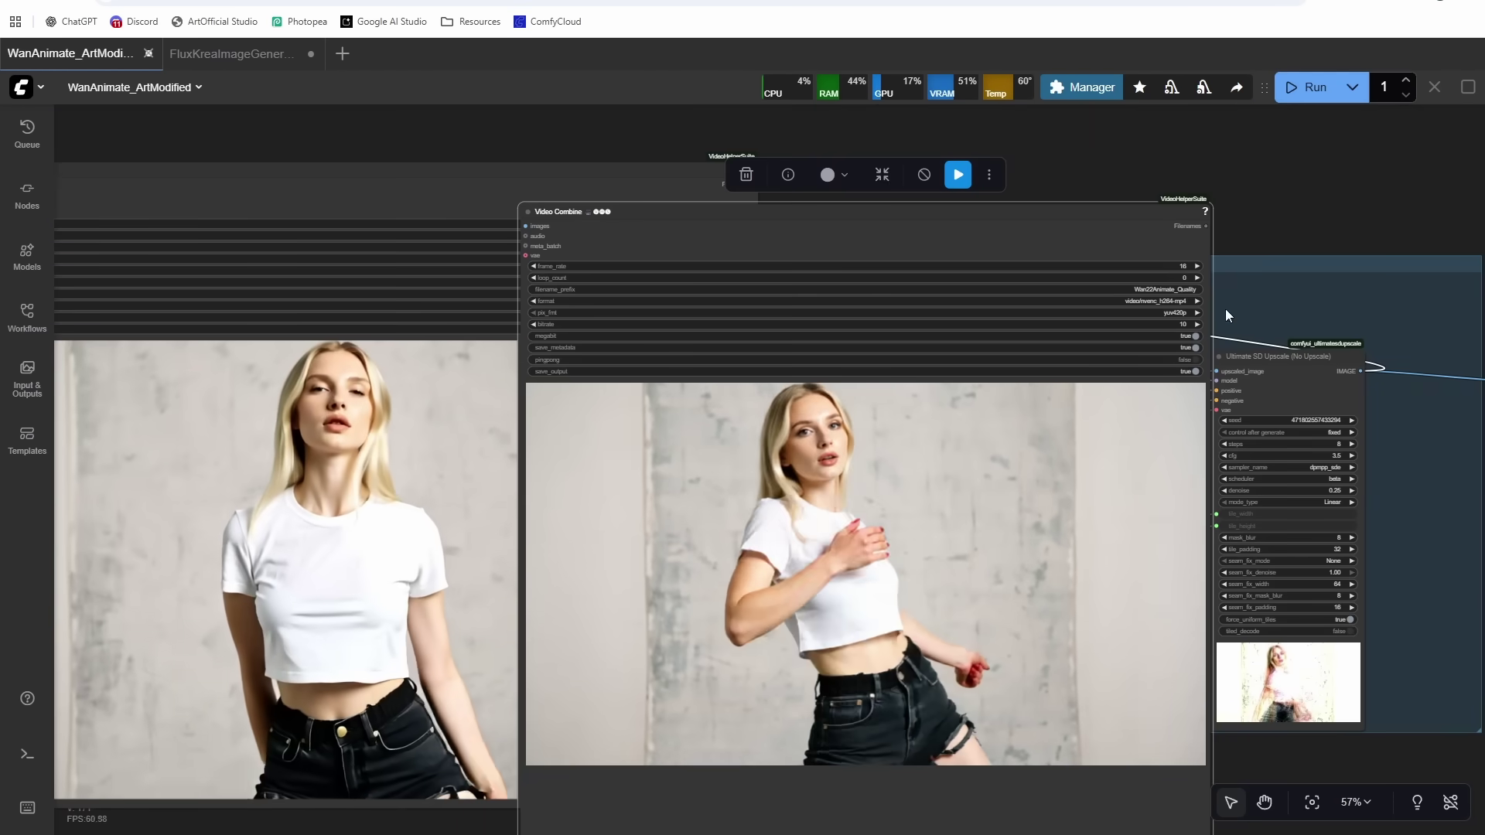
- Compare the originally generated video with the quality-improved video in the two enlarged Video Combine previews
drag(925, 452, 1249, 431)
scroll(1248, 431, up, 4)
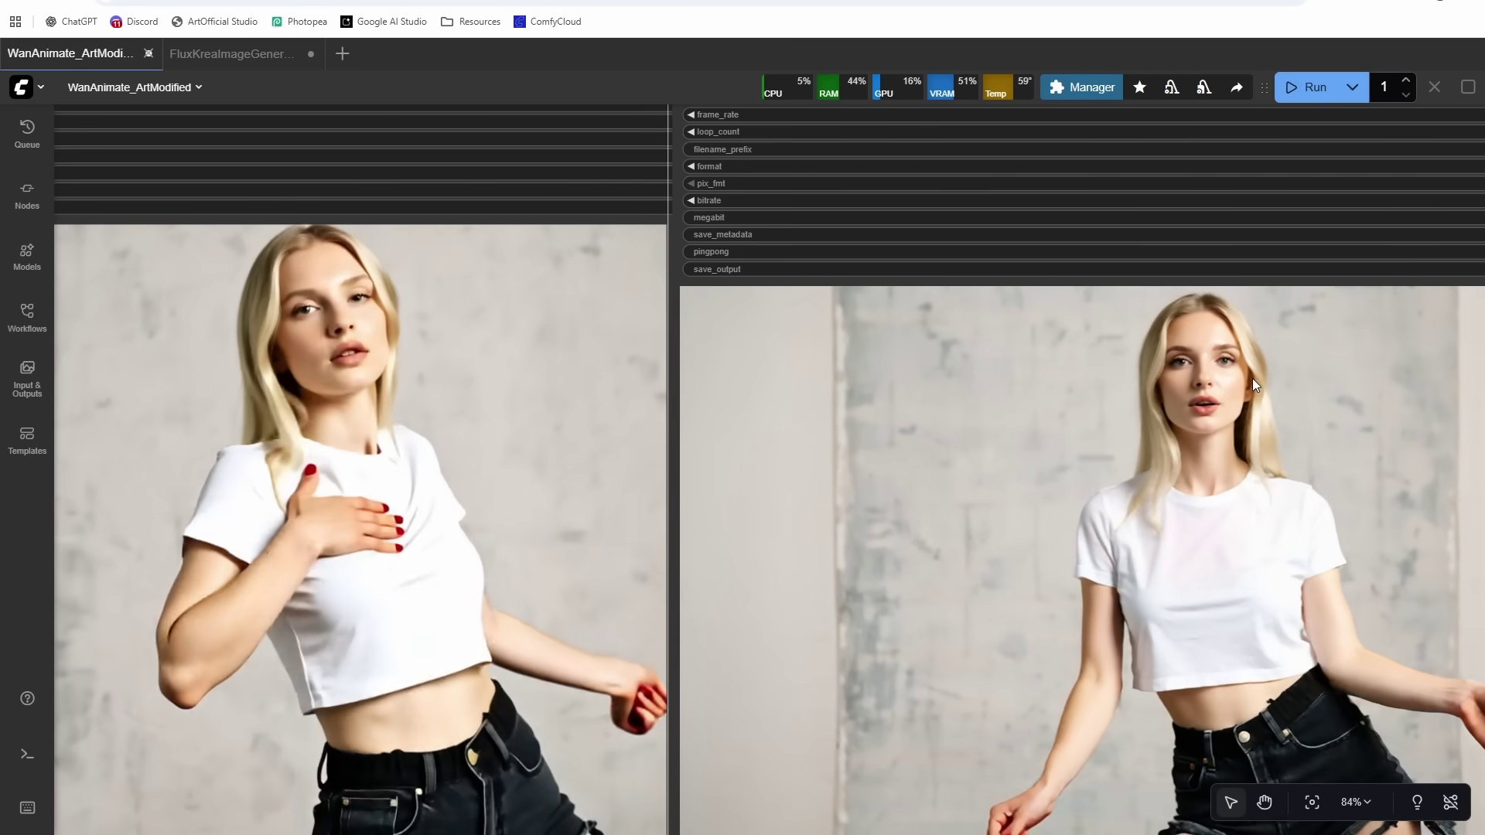
scroll(1171, 387, down, 2)
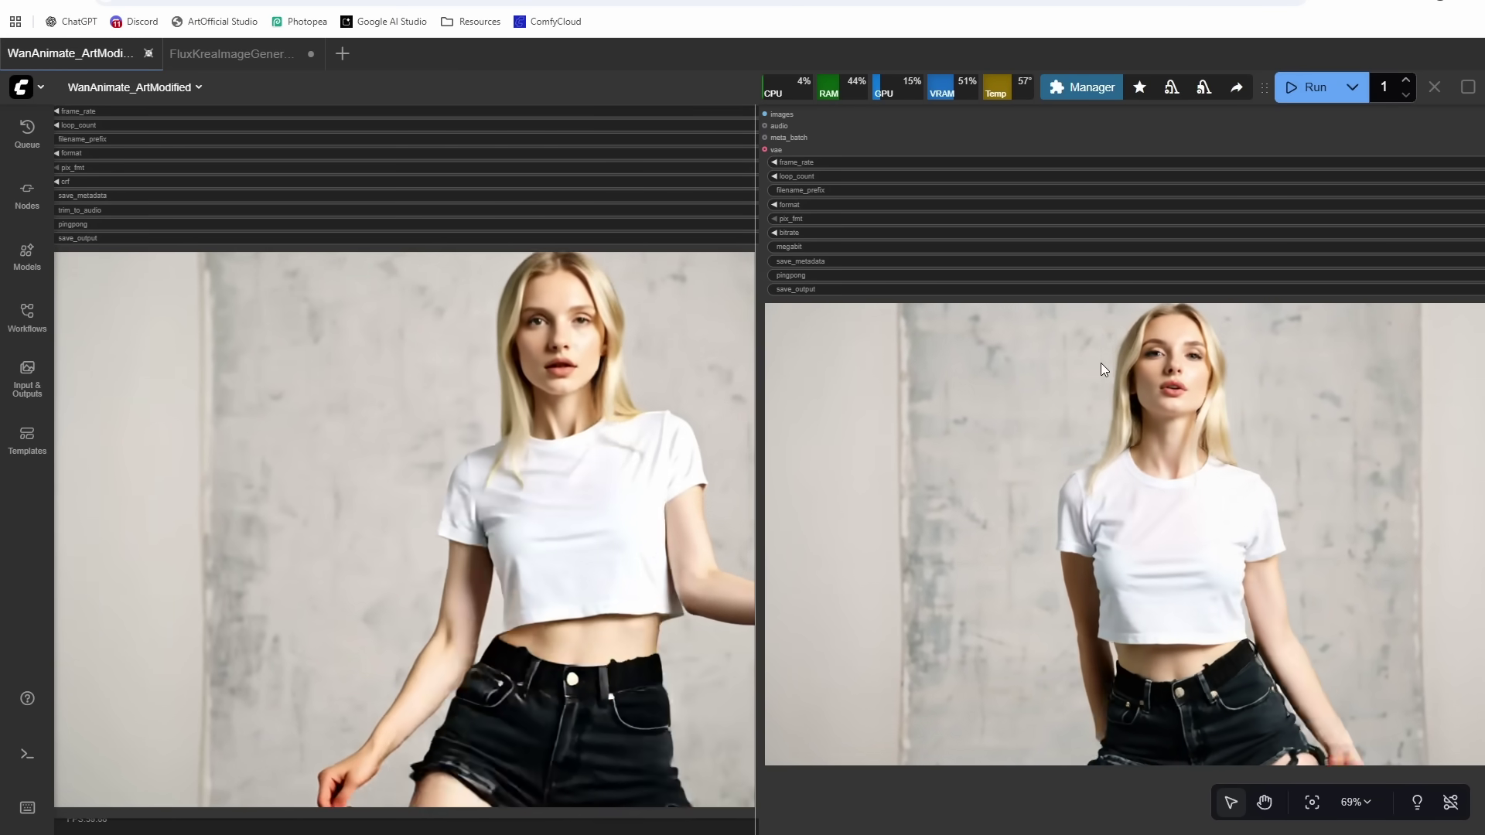
scroll(1101, 328, down, 1)
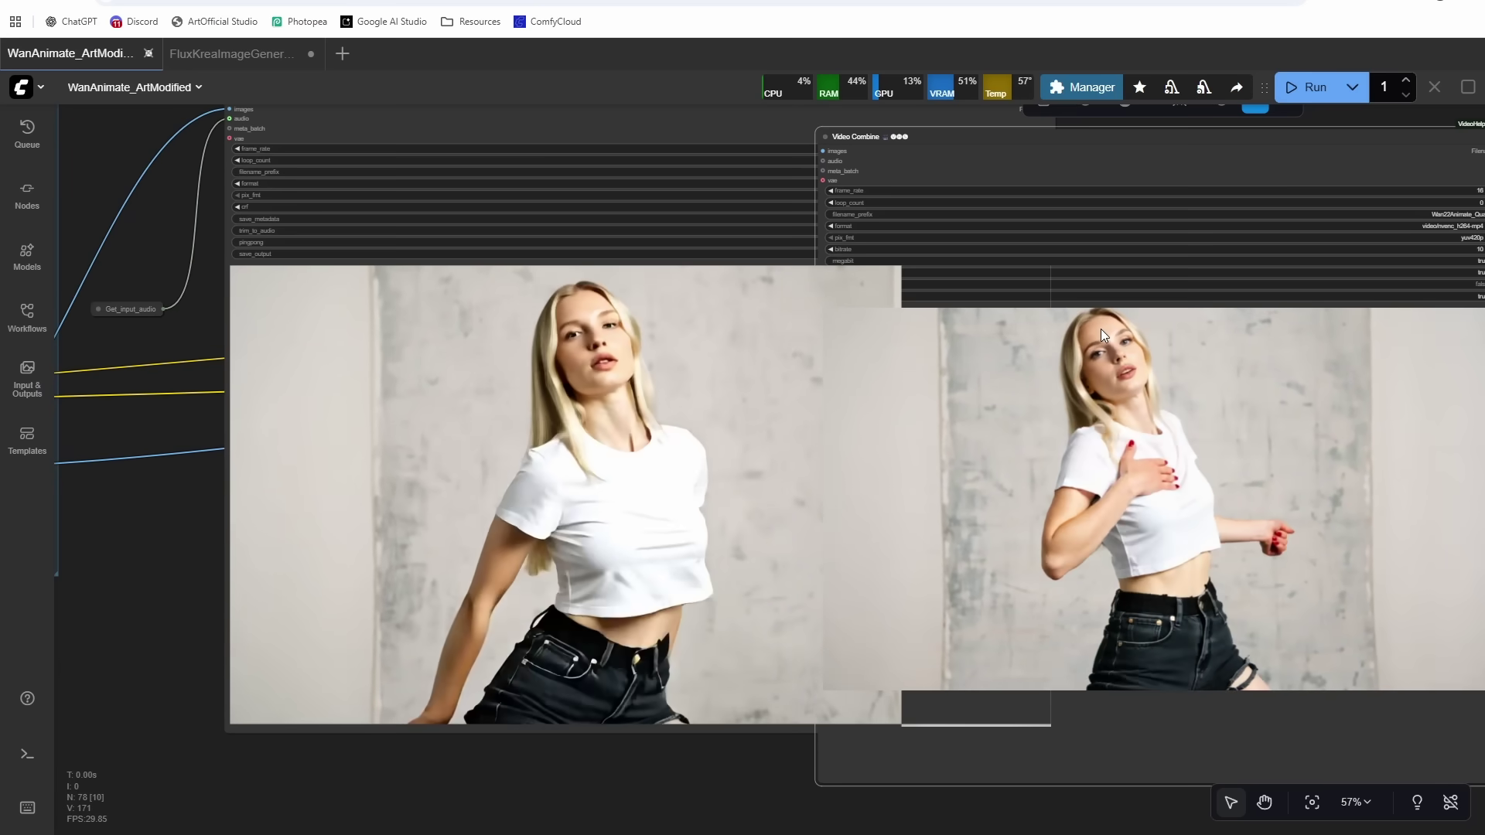
click(1078, 330)
scroll(1078, 329, down, 2)
scroll(1079, 331, down, 1)
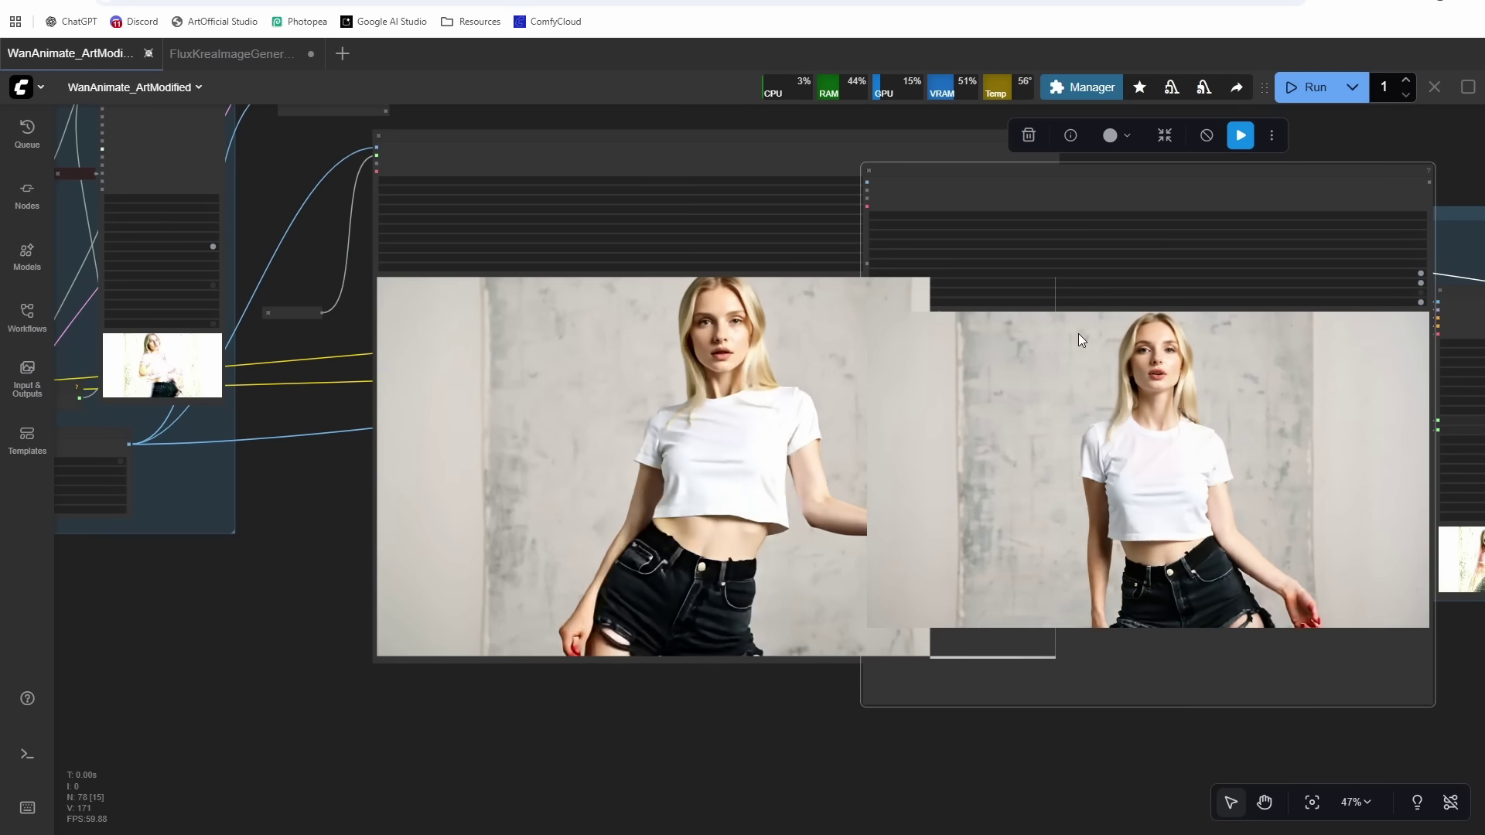
drag(749, 732, 695, 750)
scroll(695, 749, down, 1)
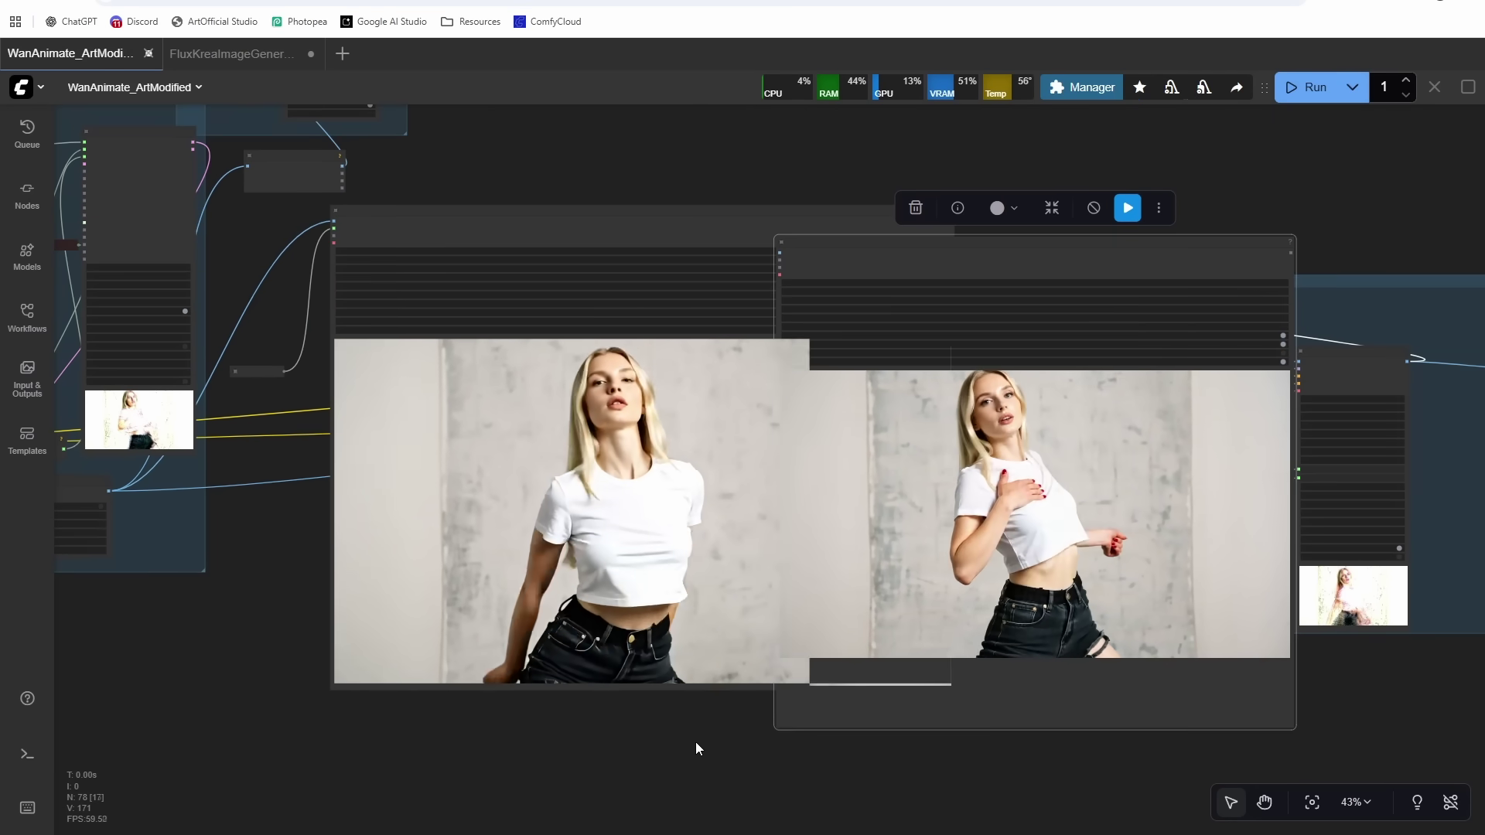
- Move the quality-improved Video Combine node away from the original preview and place it below the Improve Quality group
drag(971, 242, 1278, 40)
drag(1132, 664, 1082, 747)
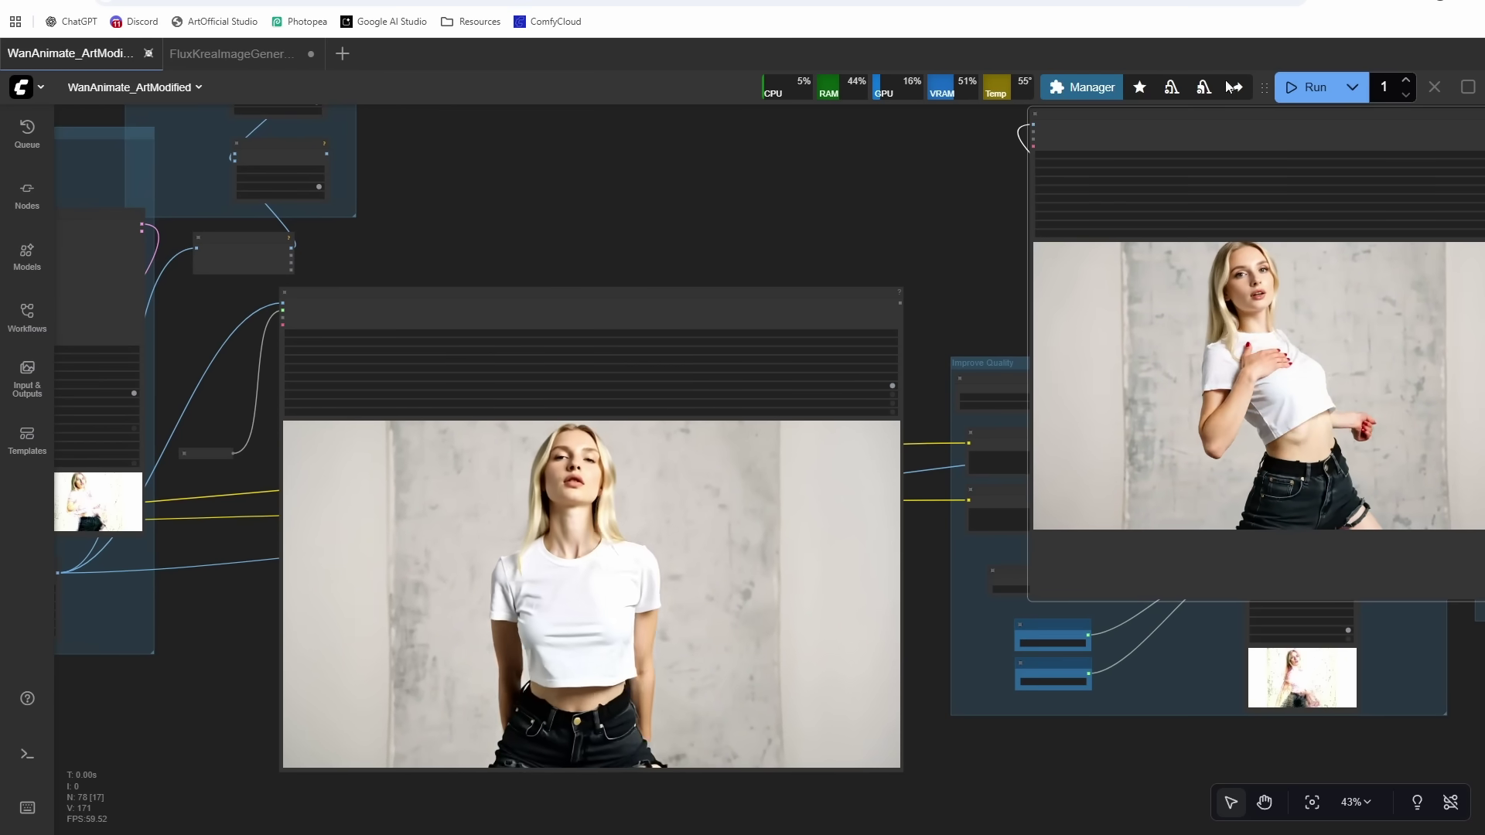
drag(1187, 146, 1105, 817)
- Examine the diffusion model, text prompts, VAE and Ultimate SD Upscale settings in the Improve Quality group
scroll(1197, 422, up, 4)
drag(1198, 423, 1117, 367)
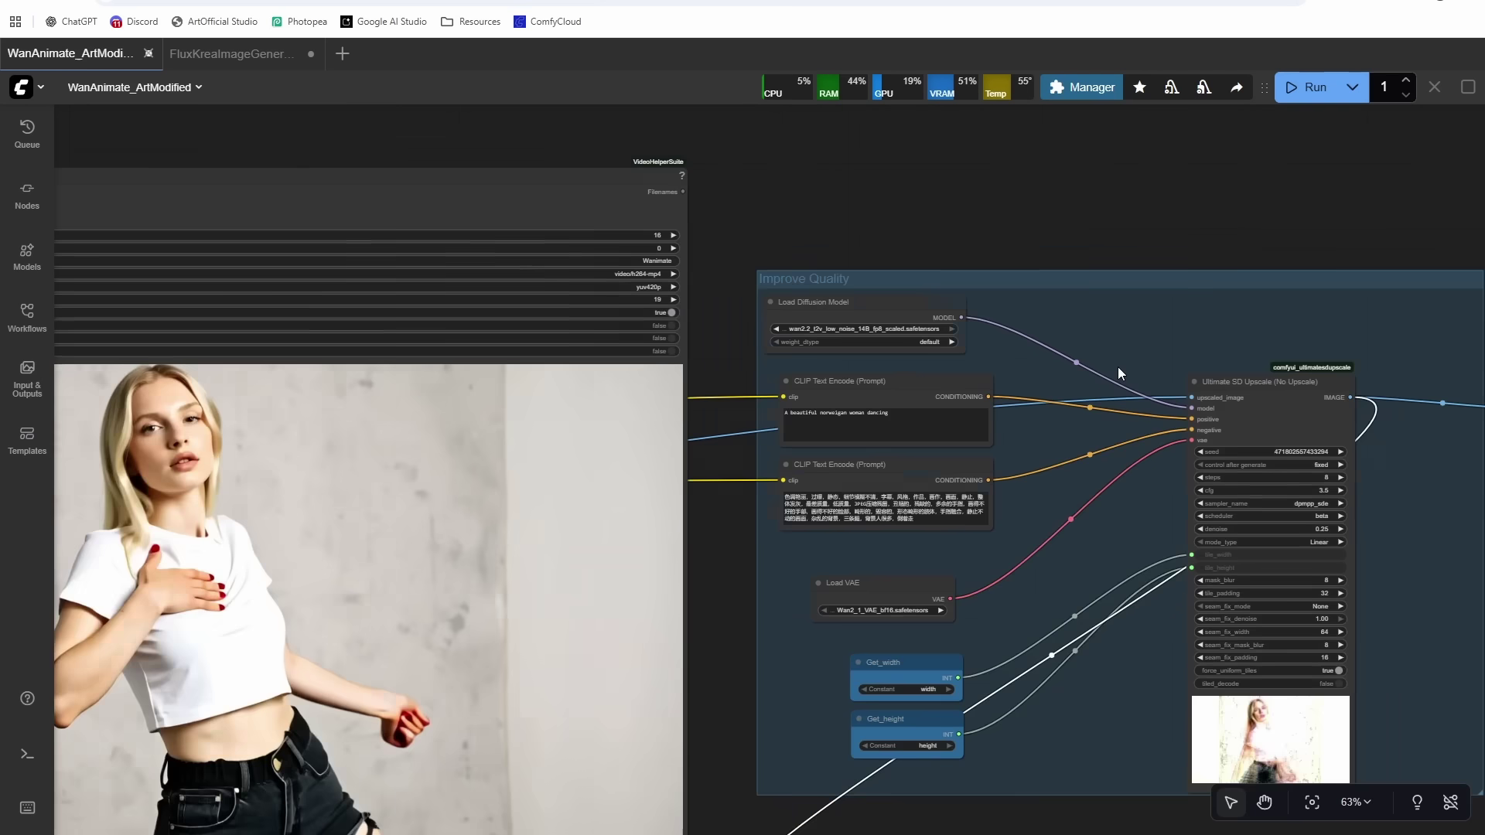
scroll(1117, 366, up, 2)
scroll(1188, 314, down, 2)
drag(1189, 318, 1051, 155)
scroll(360, 381, down, 2)
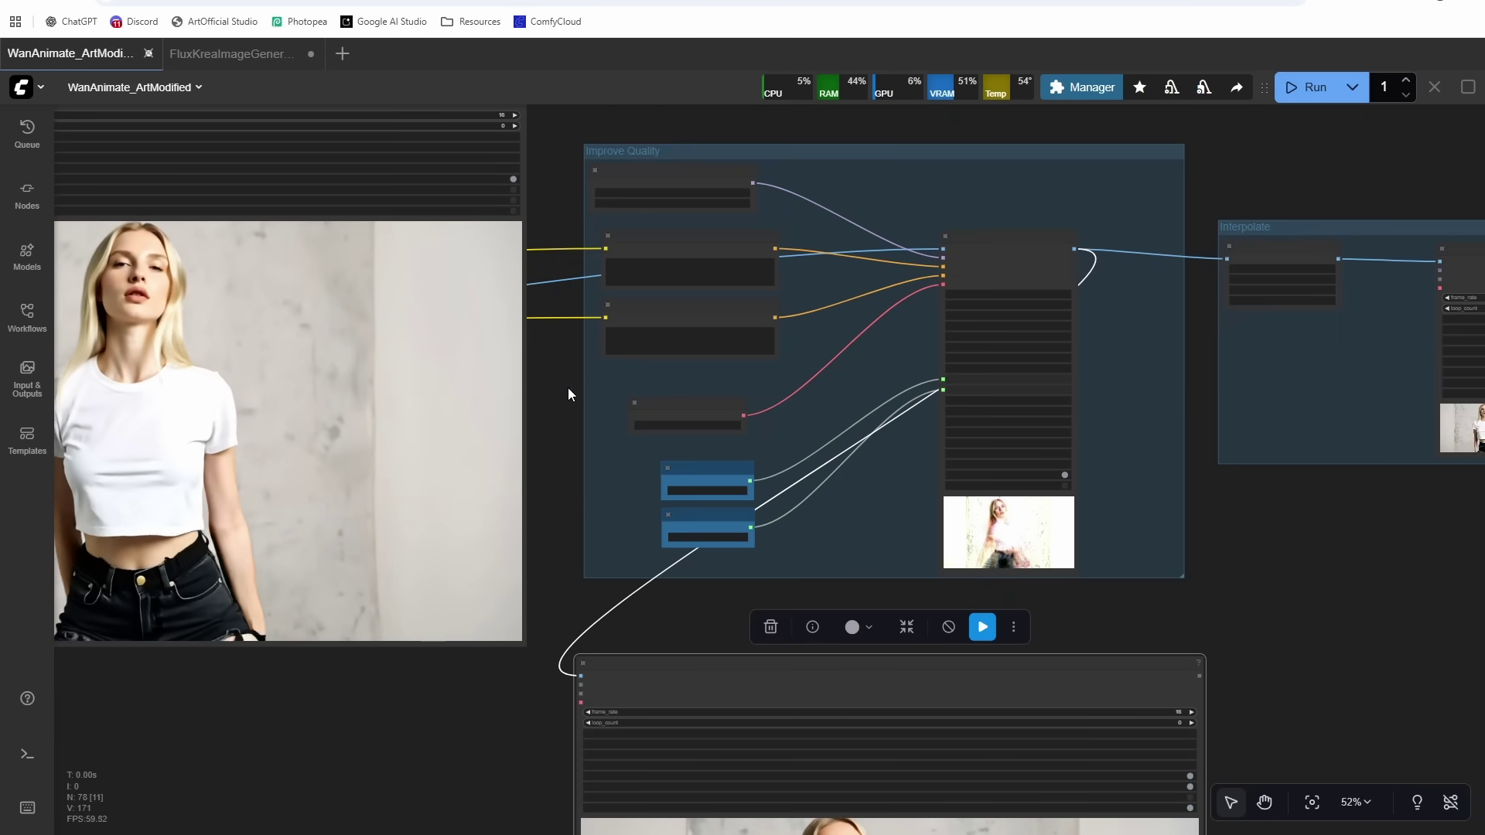
drag(568, 388, 886, 381)
scroll(1216, 398, up, 5)
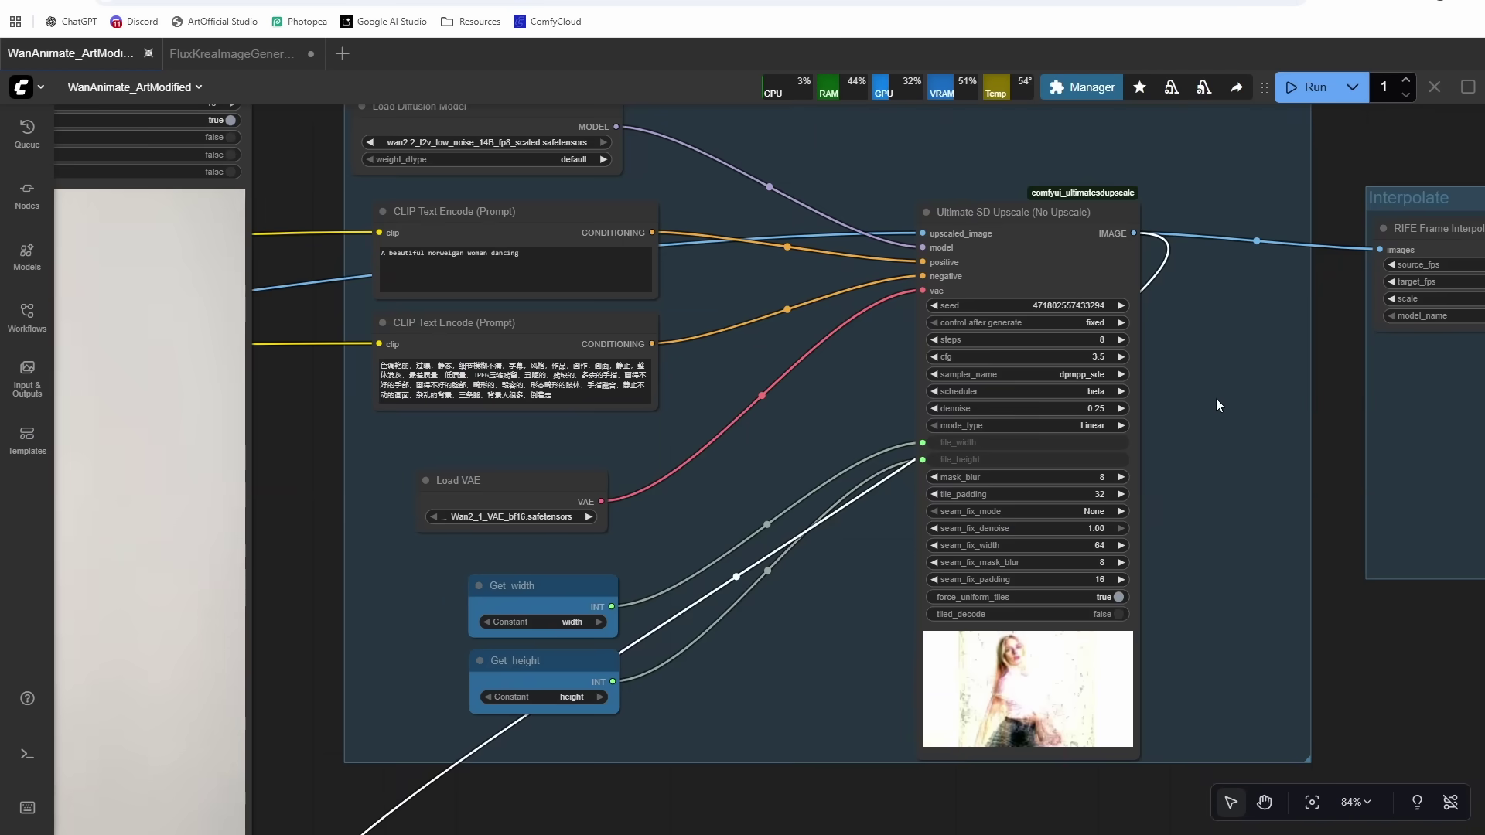
scroll(1153, 311, down, 3)
scroll(1173, 369, down, 3)
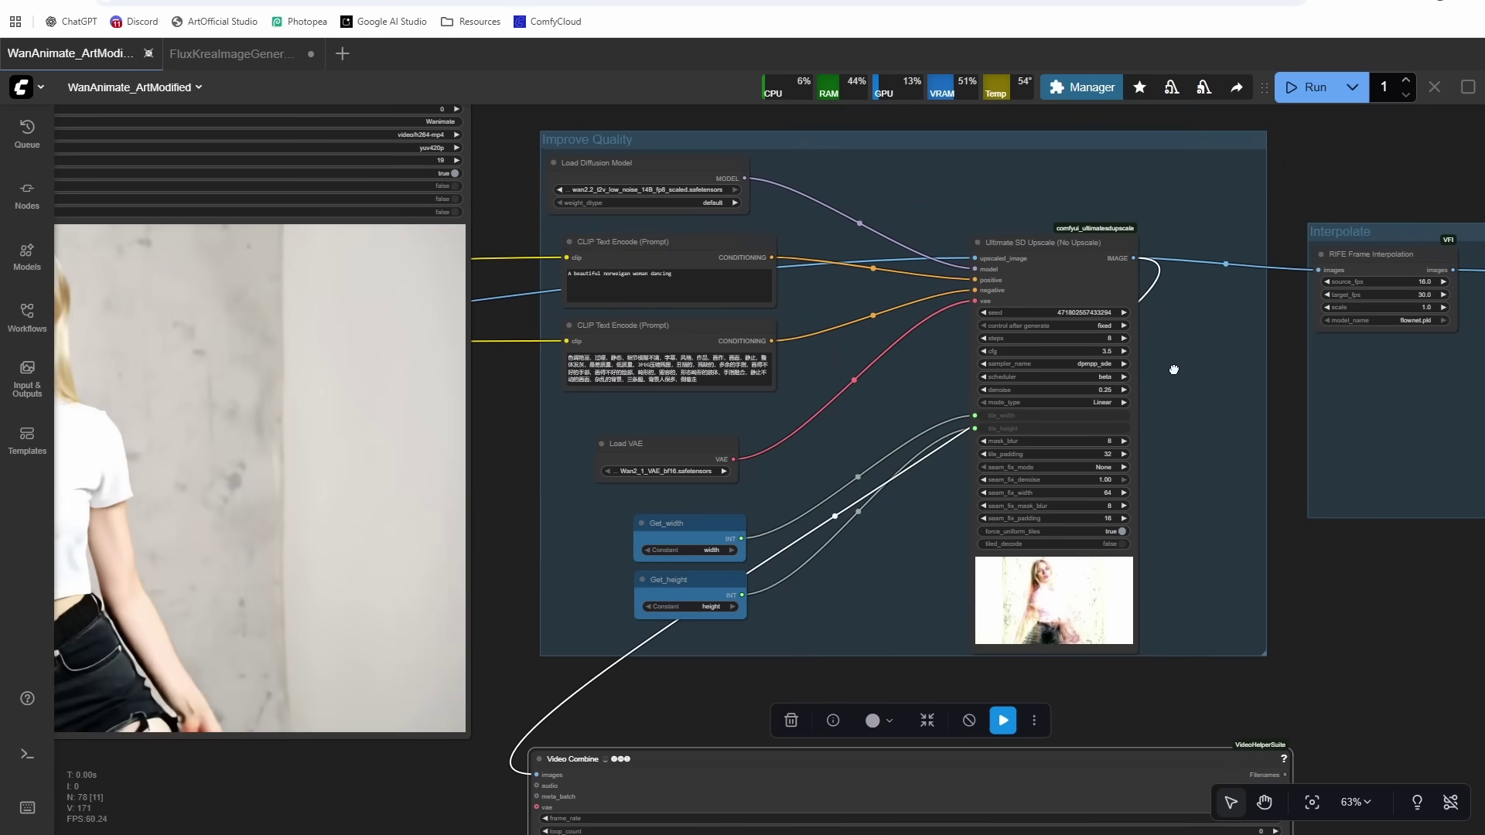
- Set the shared resolution to a width of 832 and a height of 480 in the Width and Height nodes
scroll(1172, 369, down, 2)
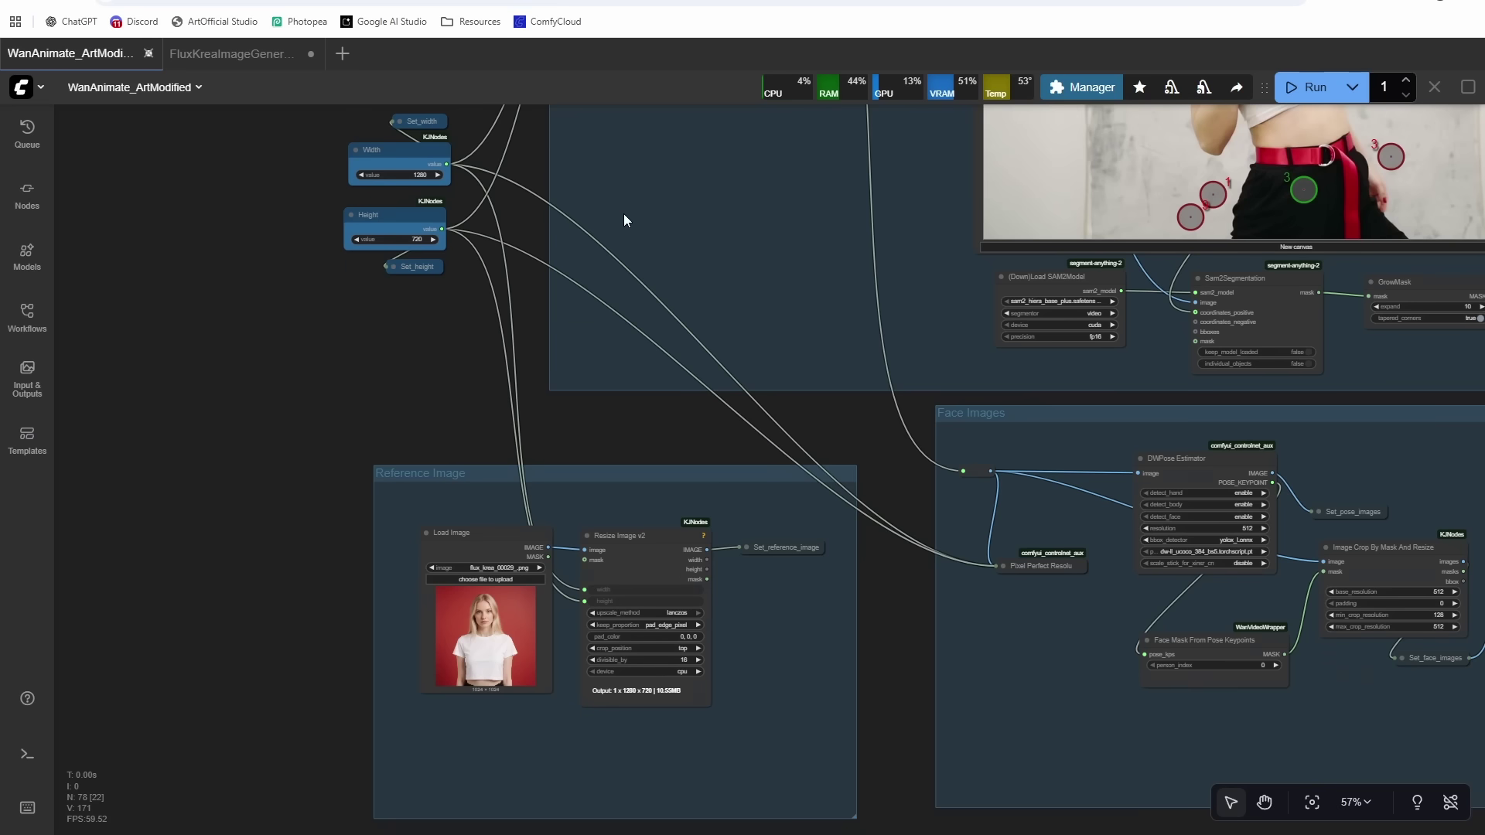
drag(624, 214, 654, 417)
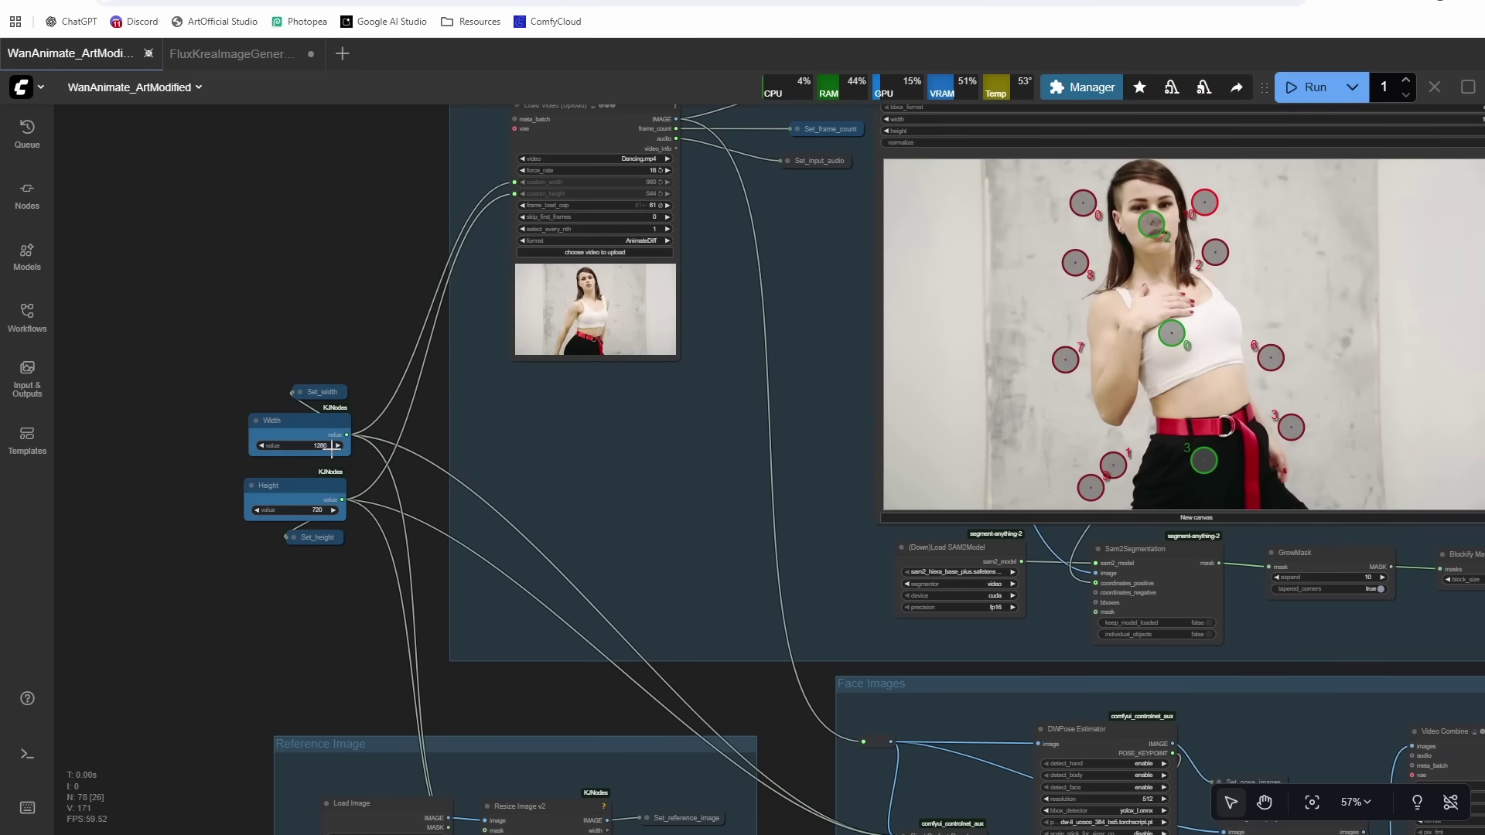
click(308, 446)
text(832)
key(Return)
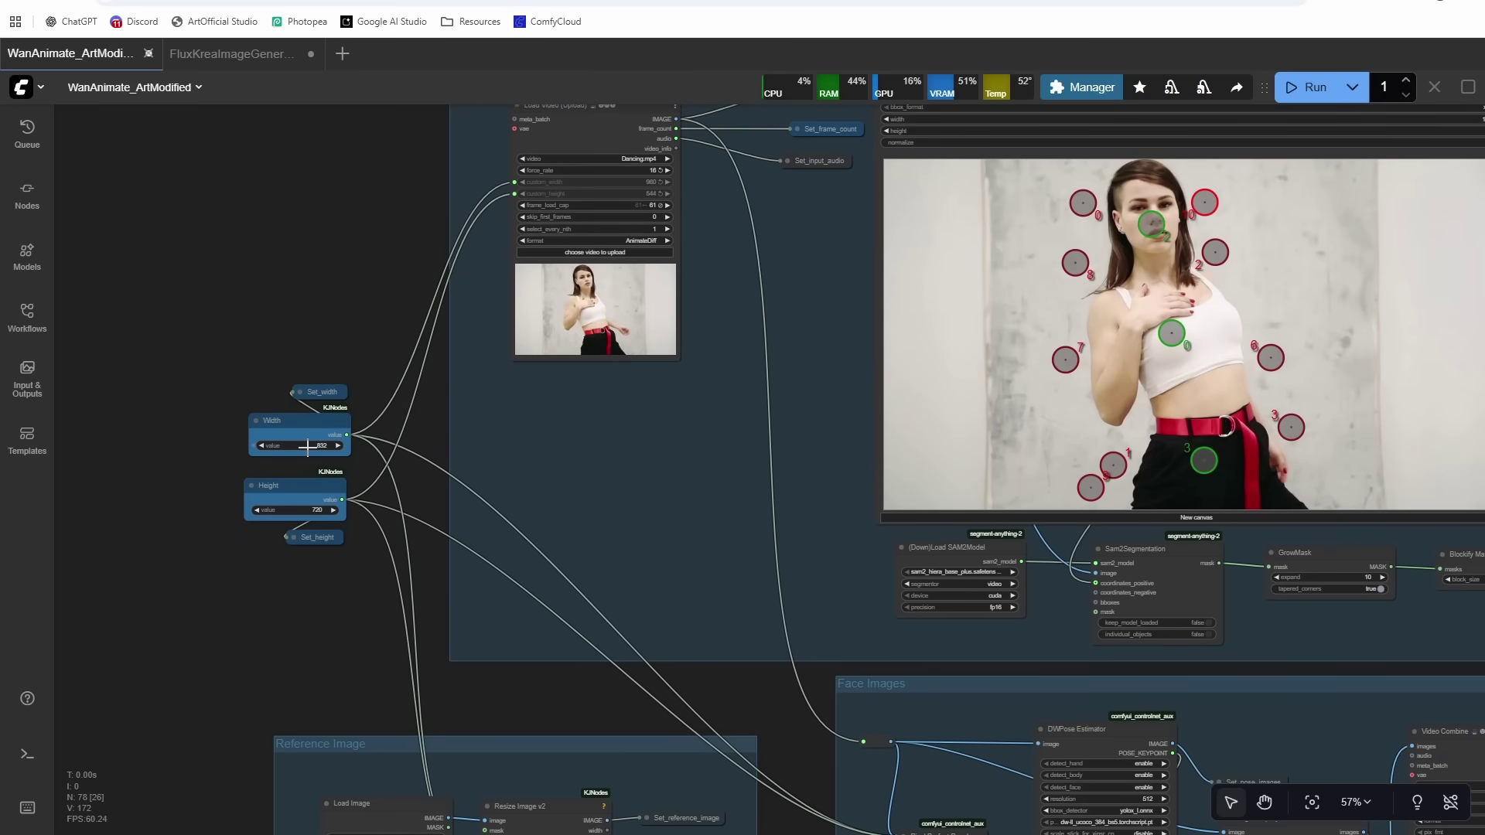
click(308, 510)
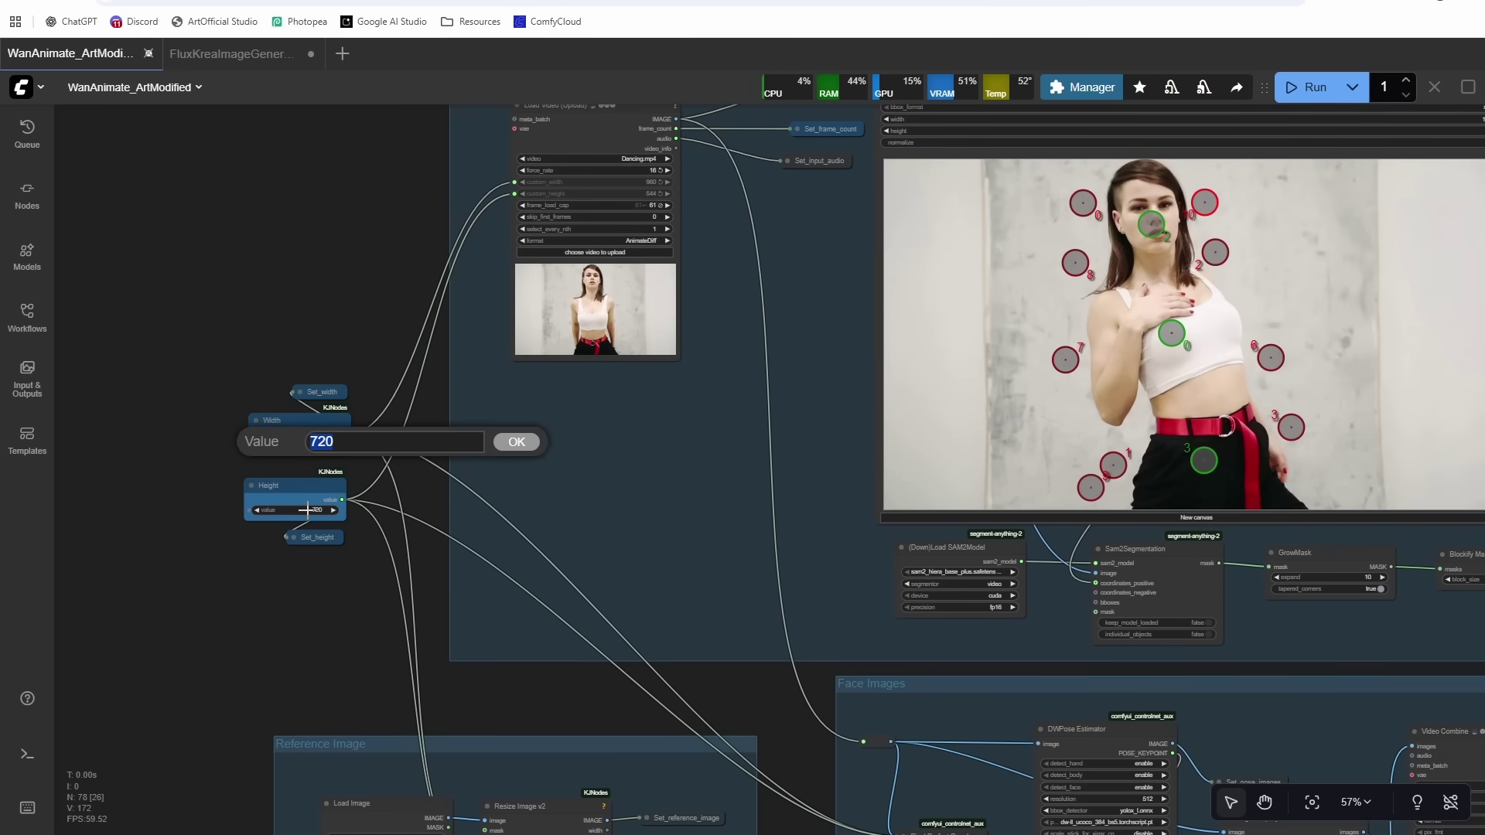
text(480)
key(Return)
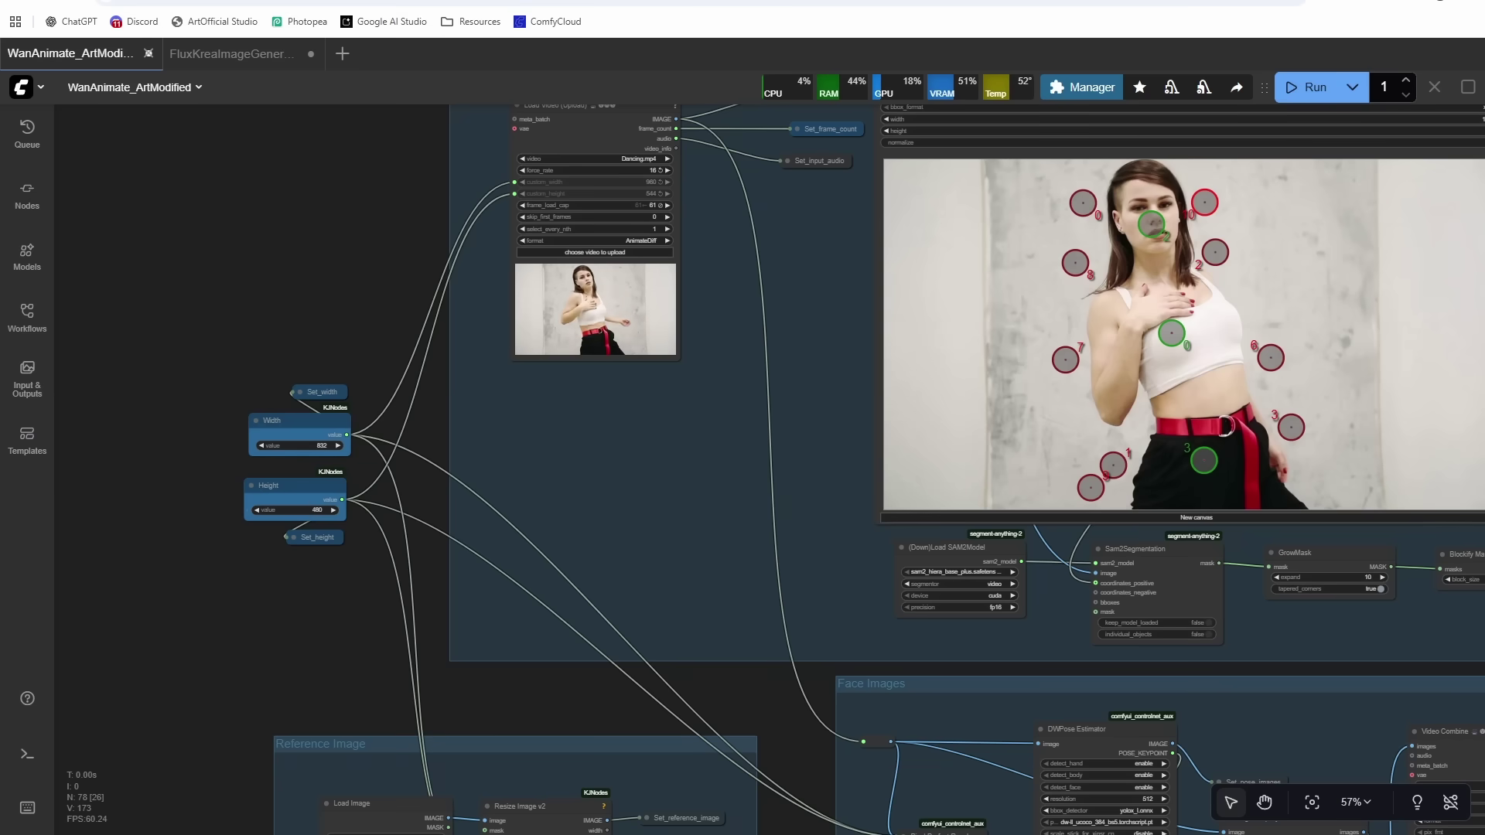
- Load the 3840x2160 25 fps clip of the woman in an orange shirt as input video and set frame_load_cap to 181
drag(706, 389, 632, 534)
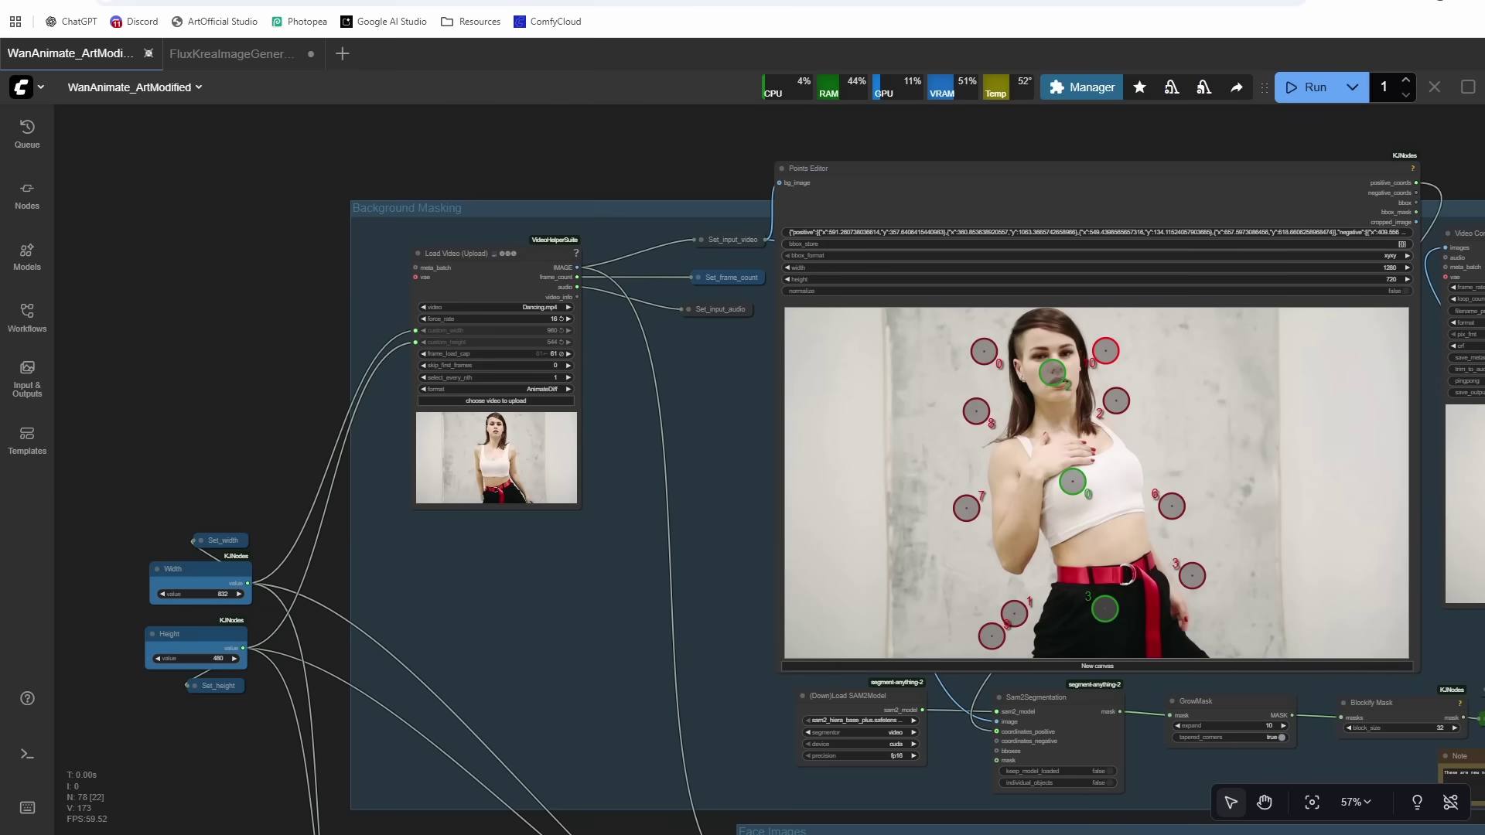
drag(689, 348, 492, 290)
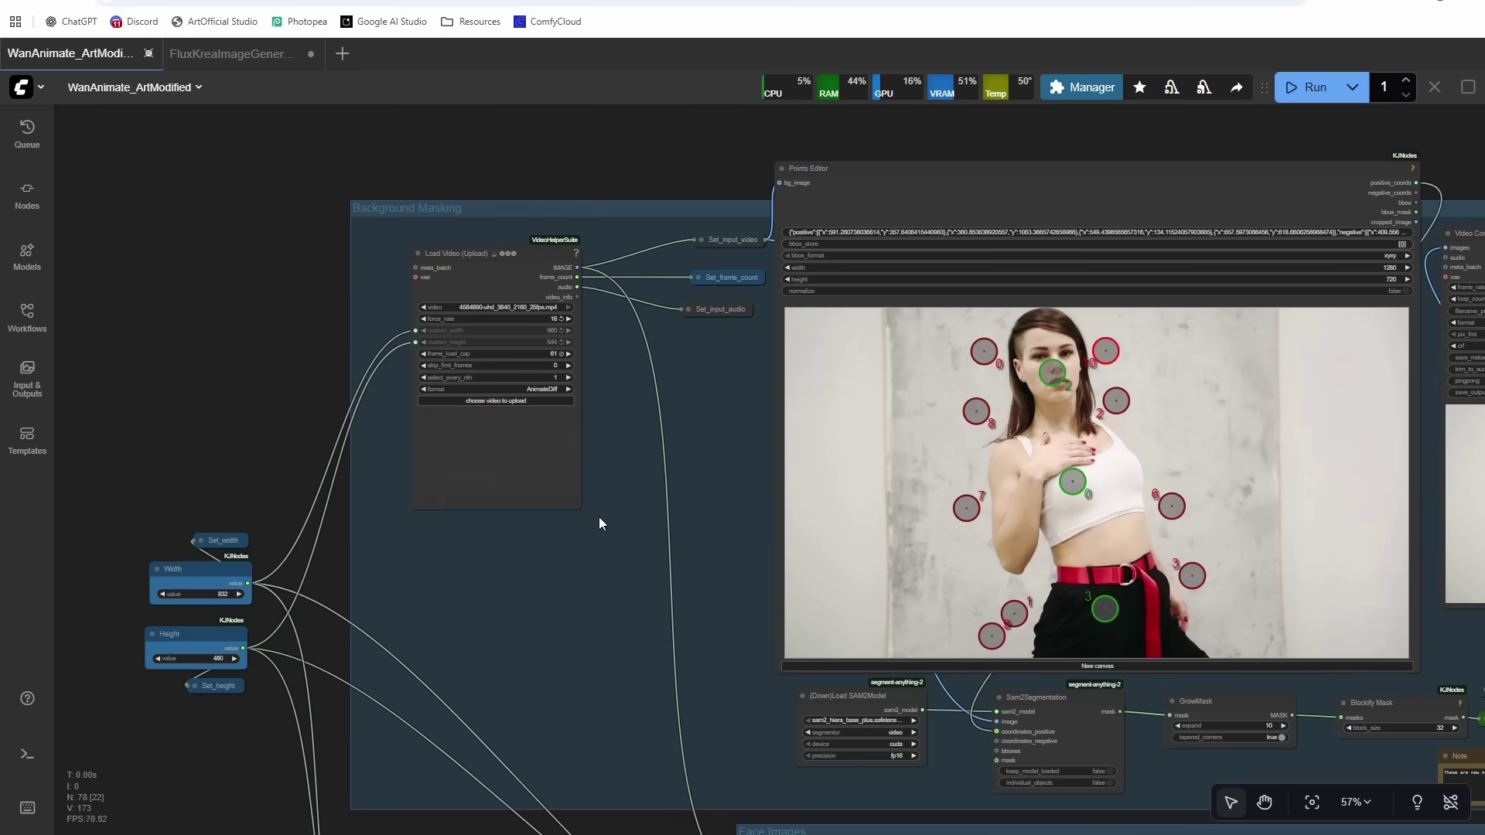
scroll(616, 421, up, 1)
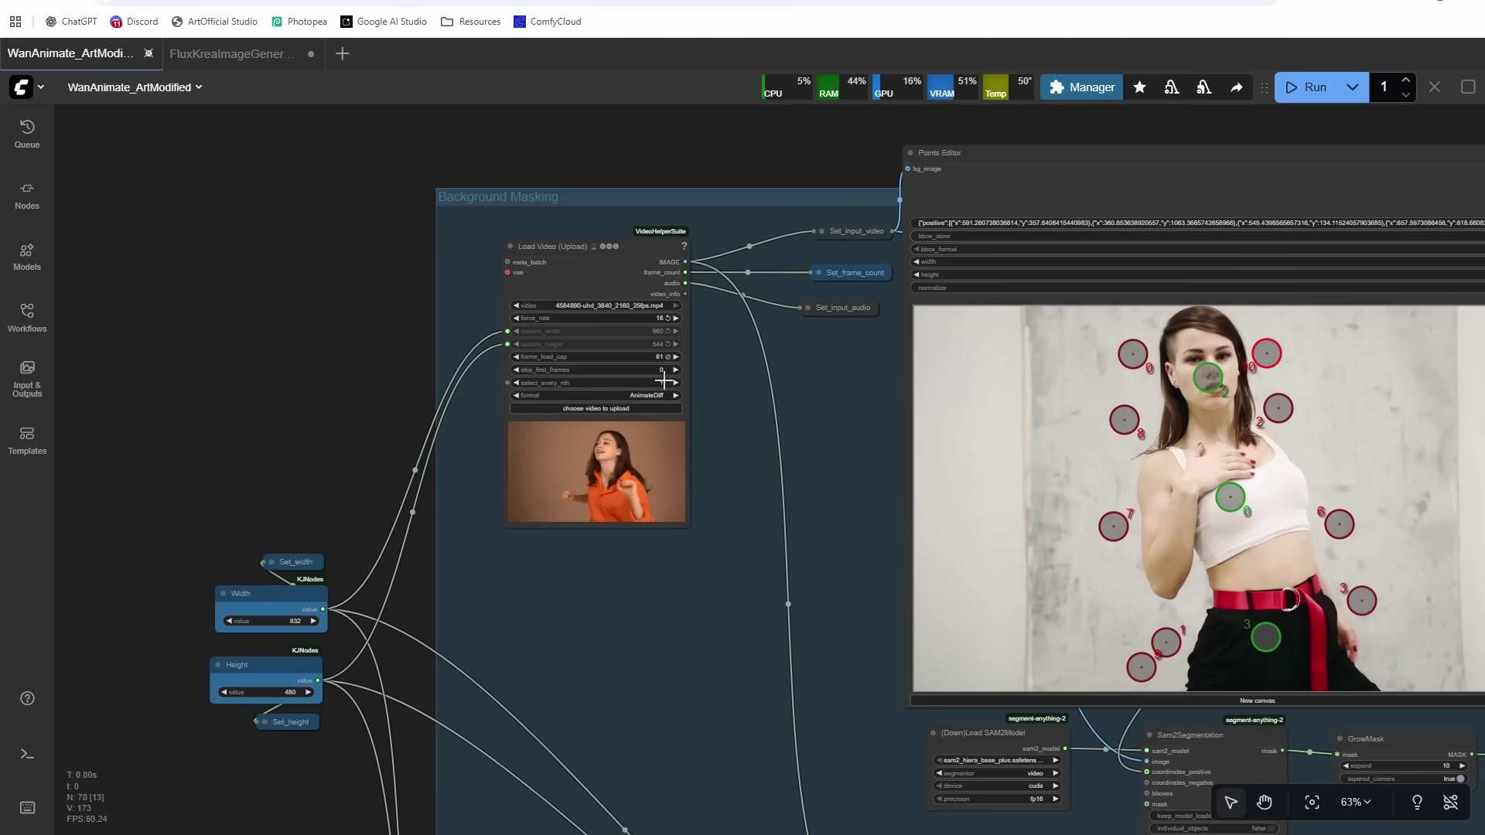
click(640, 357)
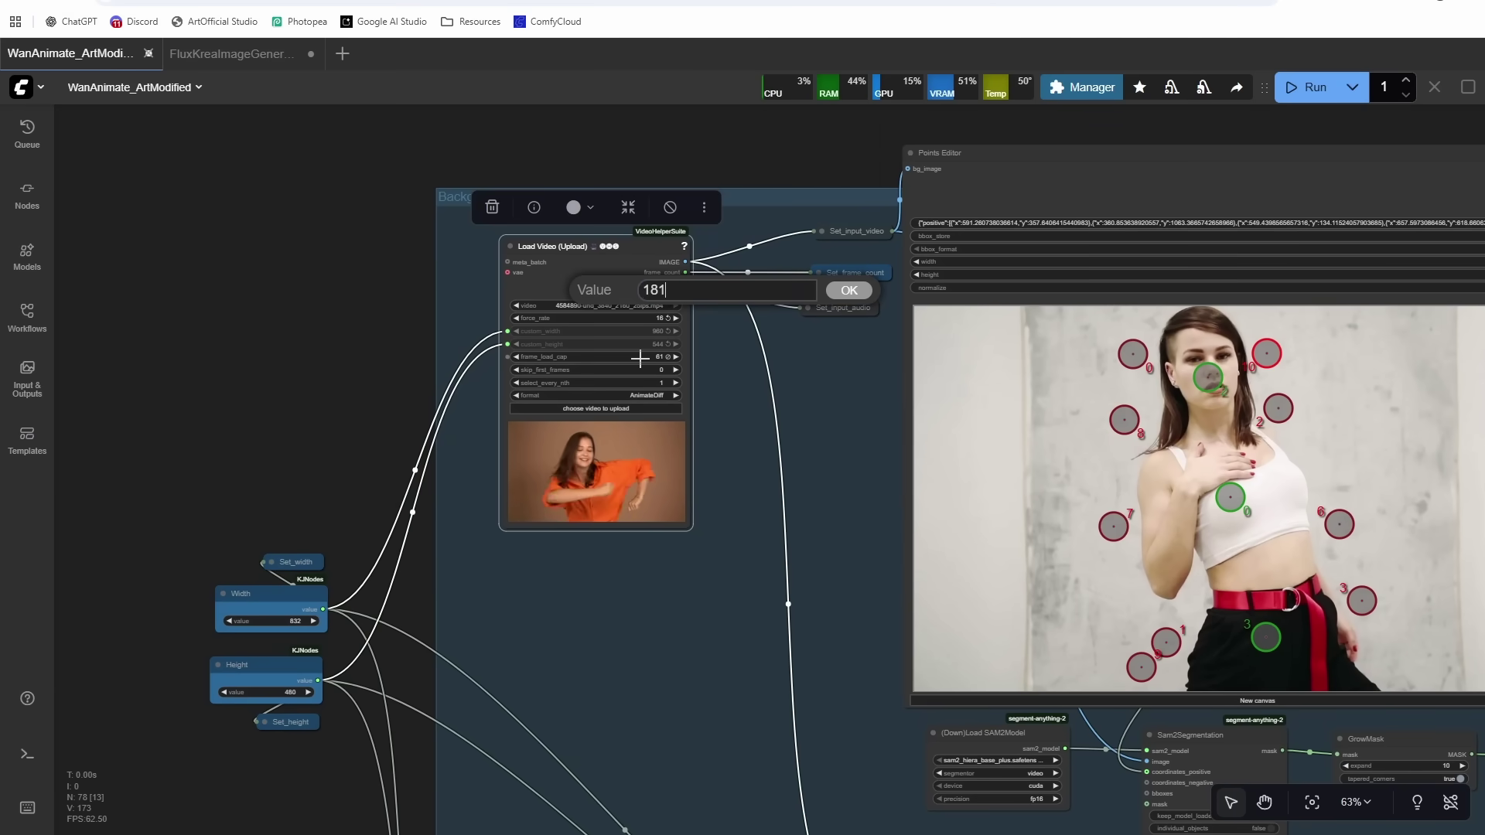
key(Return)
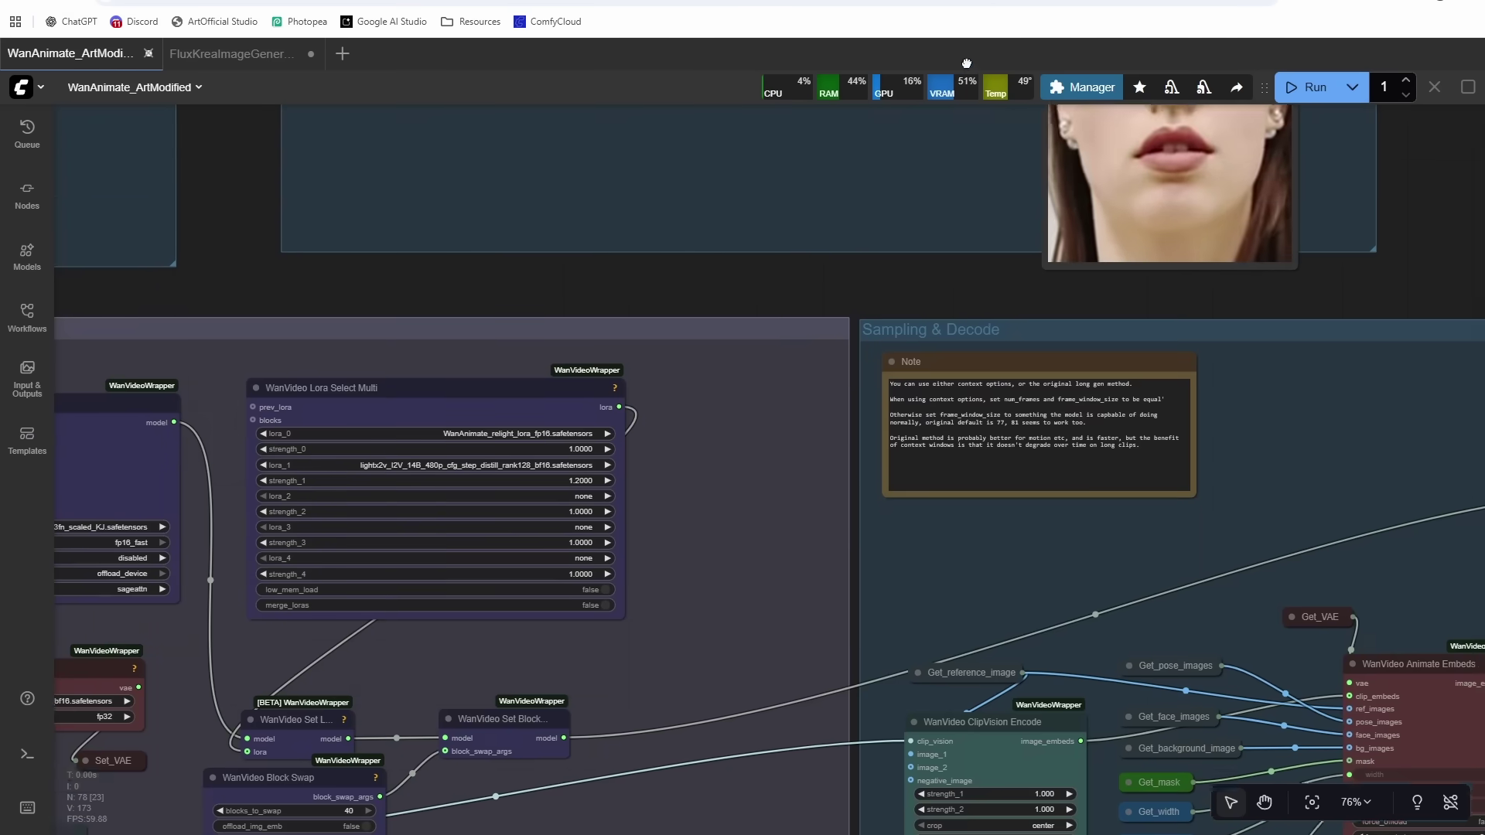
- Check the frame_window_size value in the WanVideo Animate Embeds node of the Sampling & Decode group
drag(1000, 488, 1031, 384)
drag(1212, 606, 1082, 294)
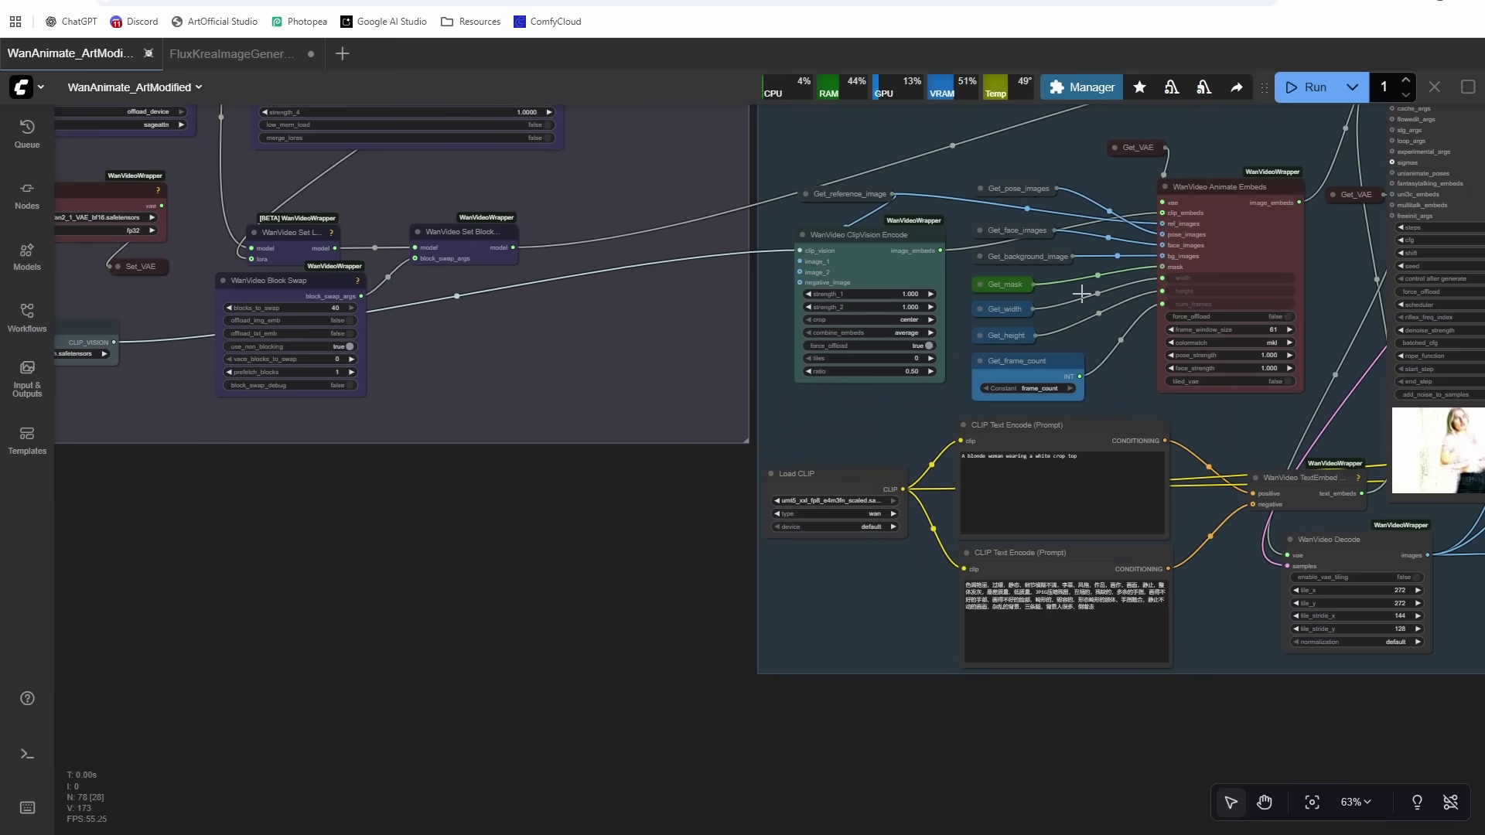
click(1272, 329)
key(Return)
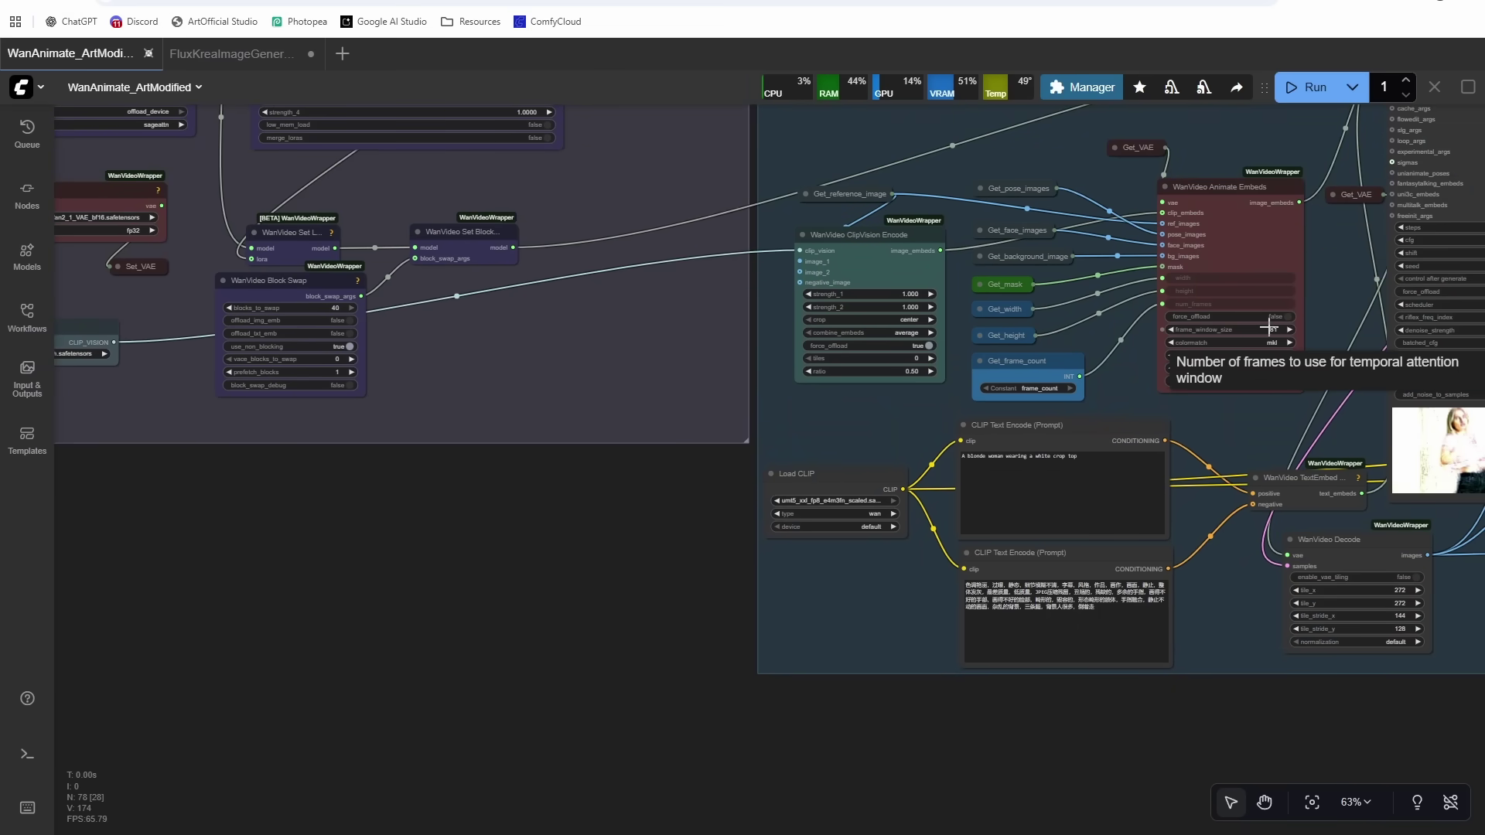
- Start a new 832 by 480 canvas in the Points Editor and run the workflow to load the new video's frame
drag(1329, 278, 1279, 493)
drag(1062, 174, 1115, 526)
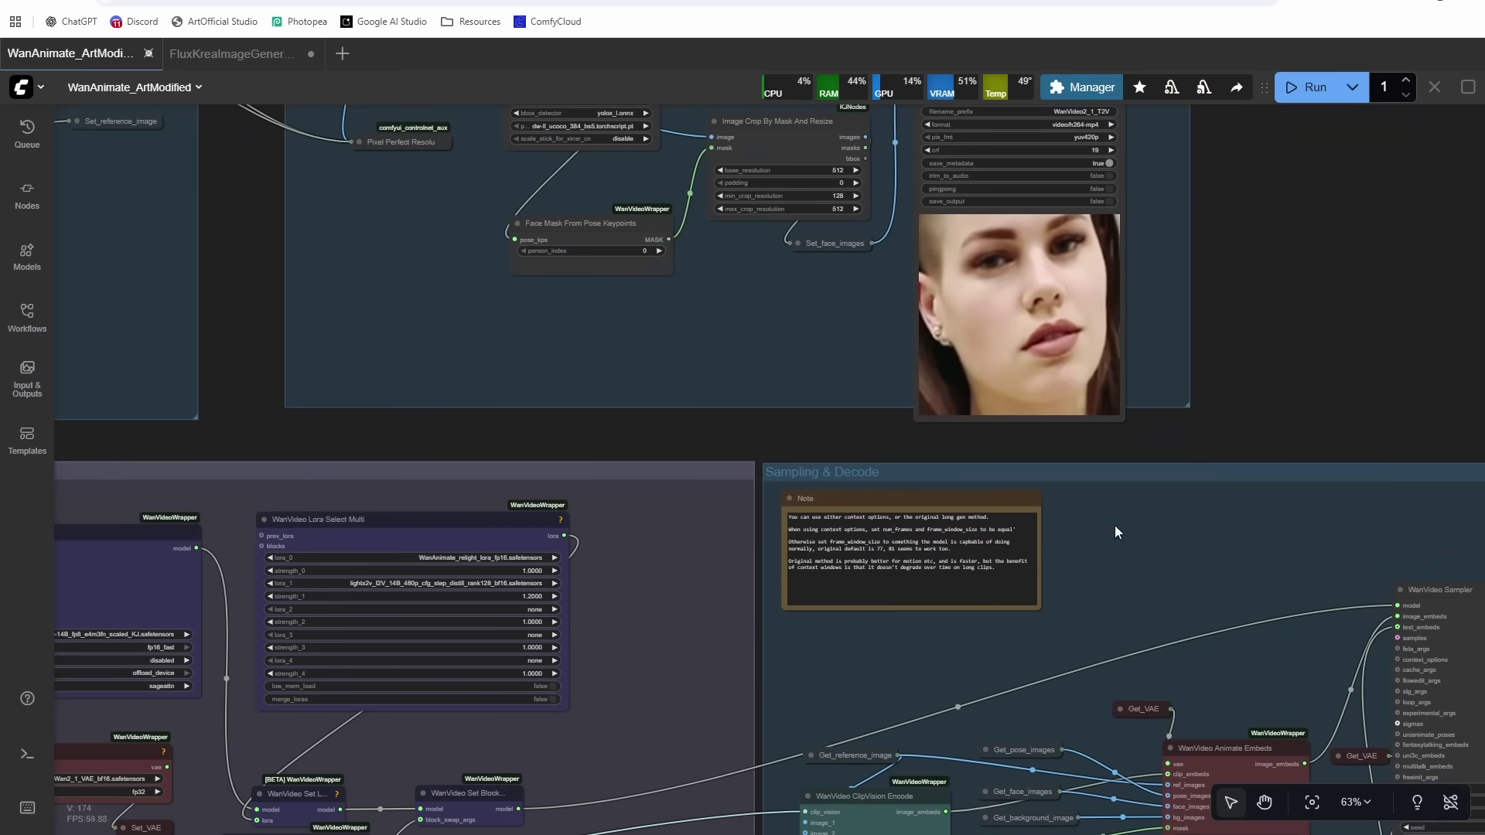
drag(1273, 206, 1290, 463)
drag(1308, 351, 1269, 504)
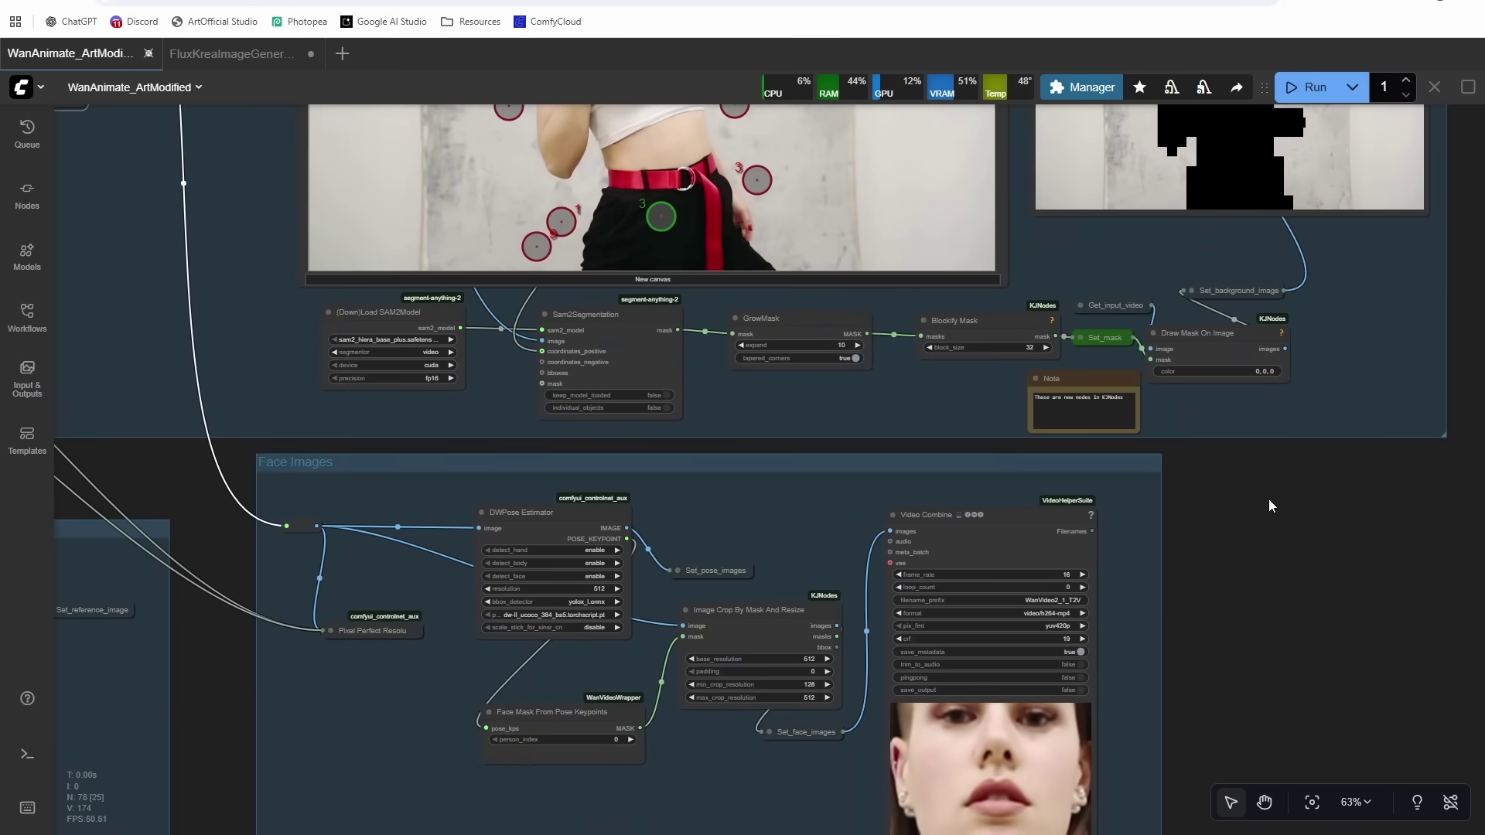
drag(1330, 308, 1363, 457)
drag(1120, 382, 1322, 566)
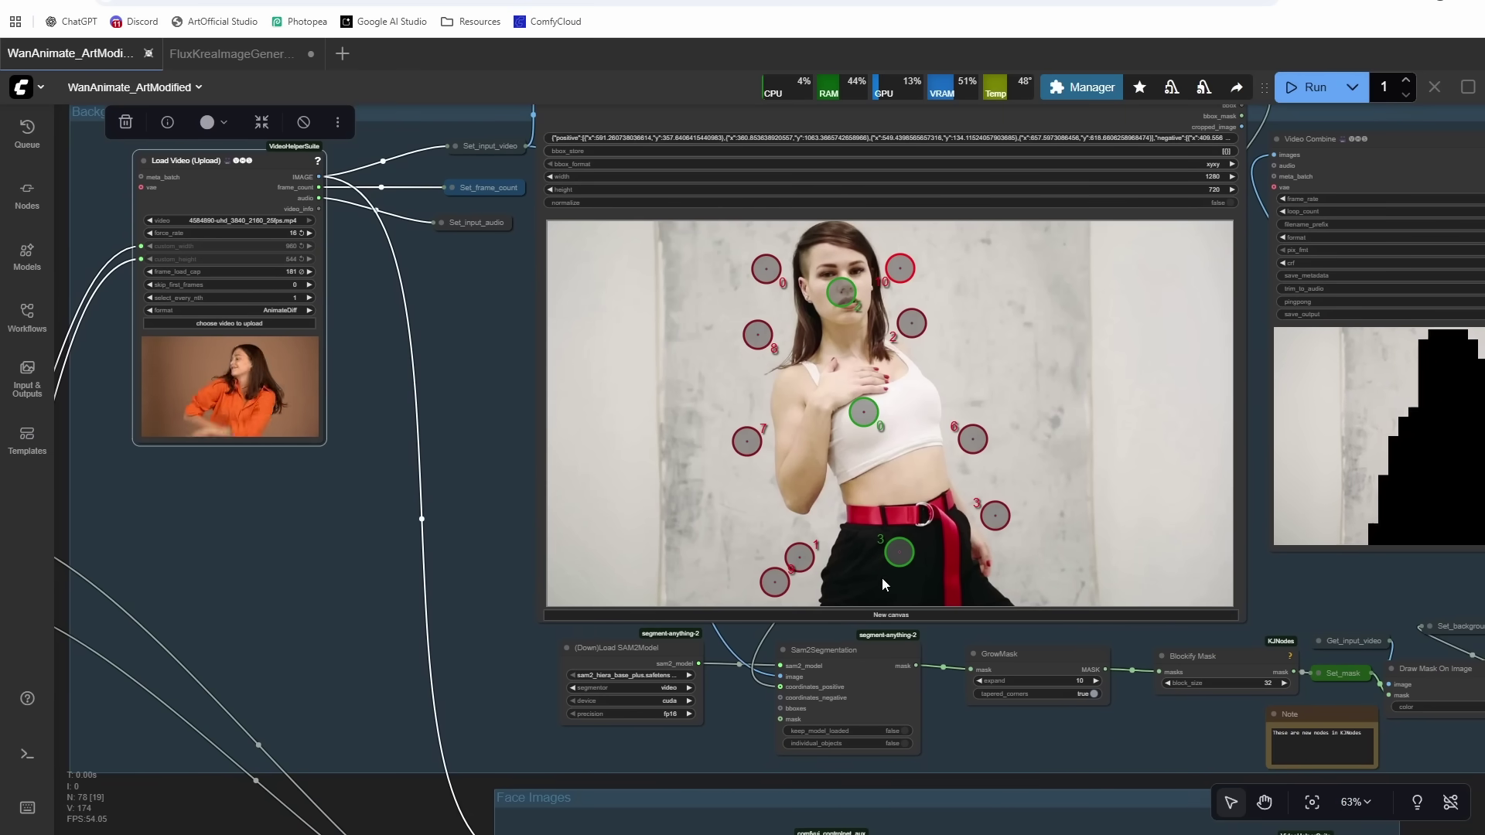
scroll(490, 384, up, 5)
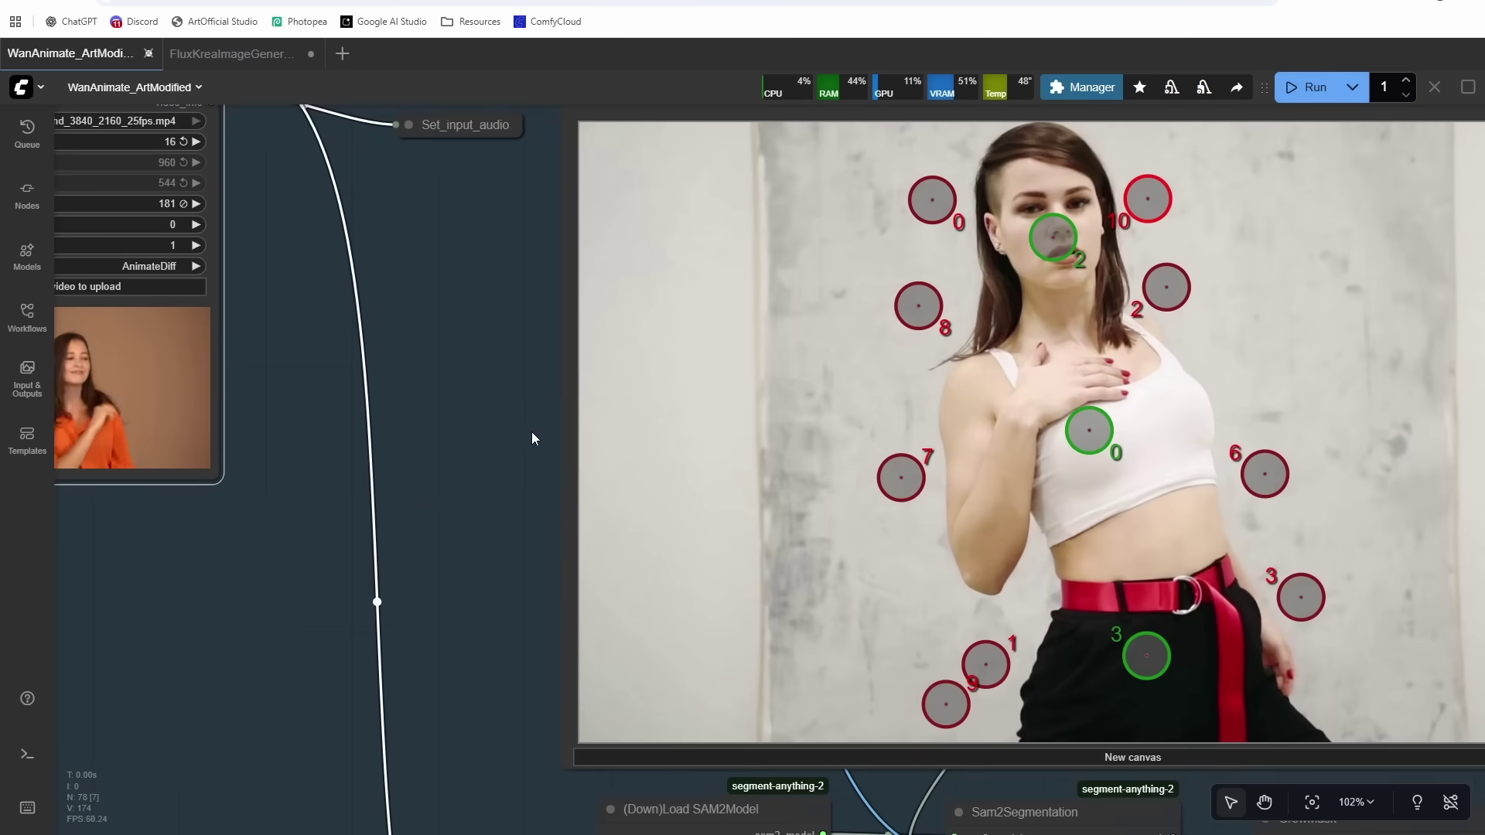
drag(532, 431, 391, 222)
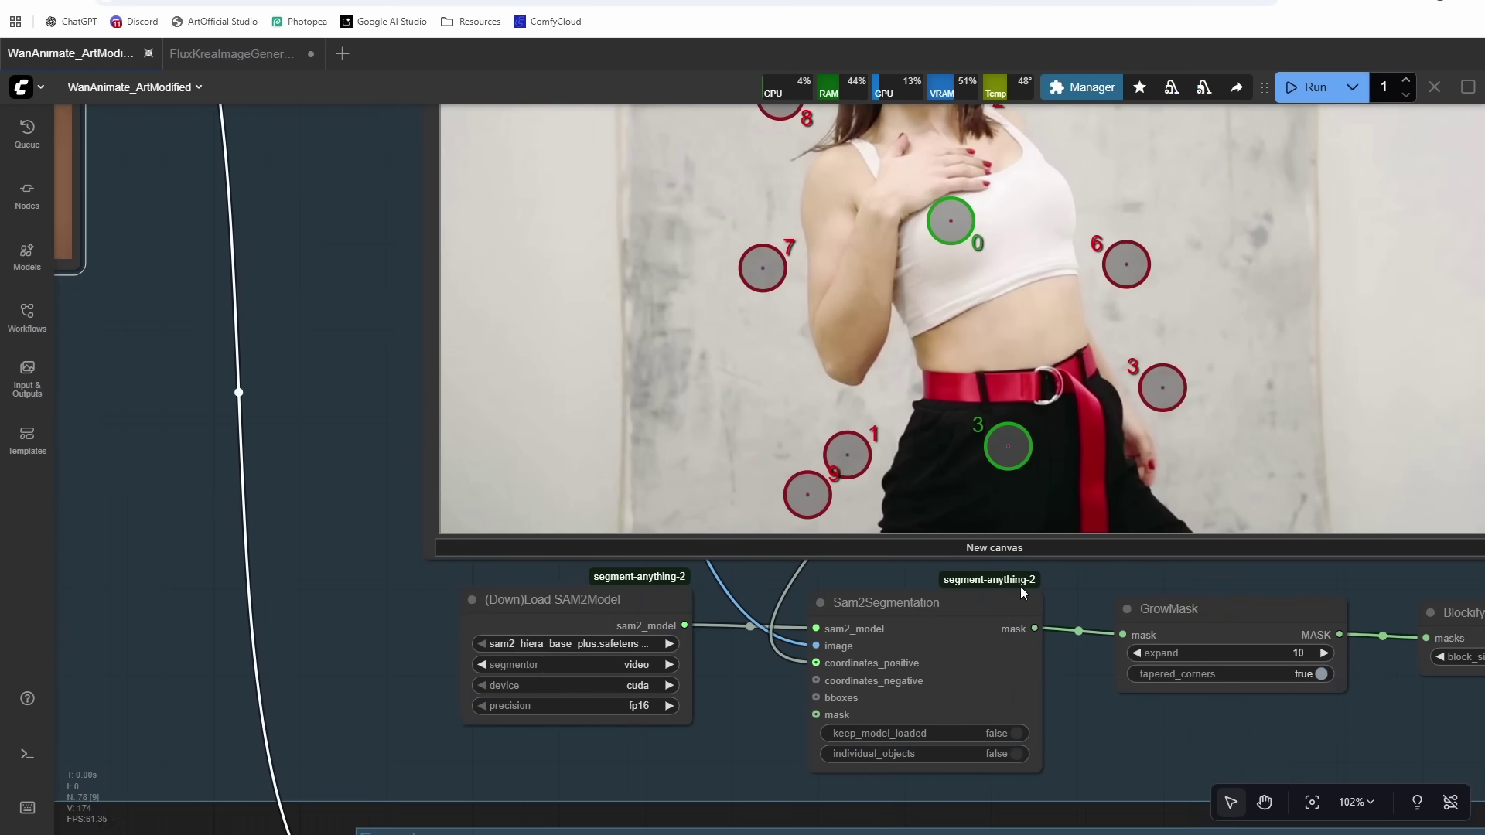
click(951, 549)
scroll(295, 231, down, 5)
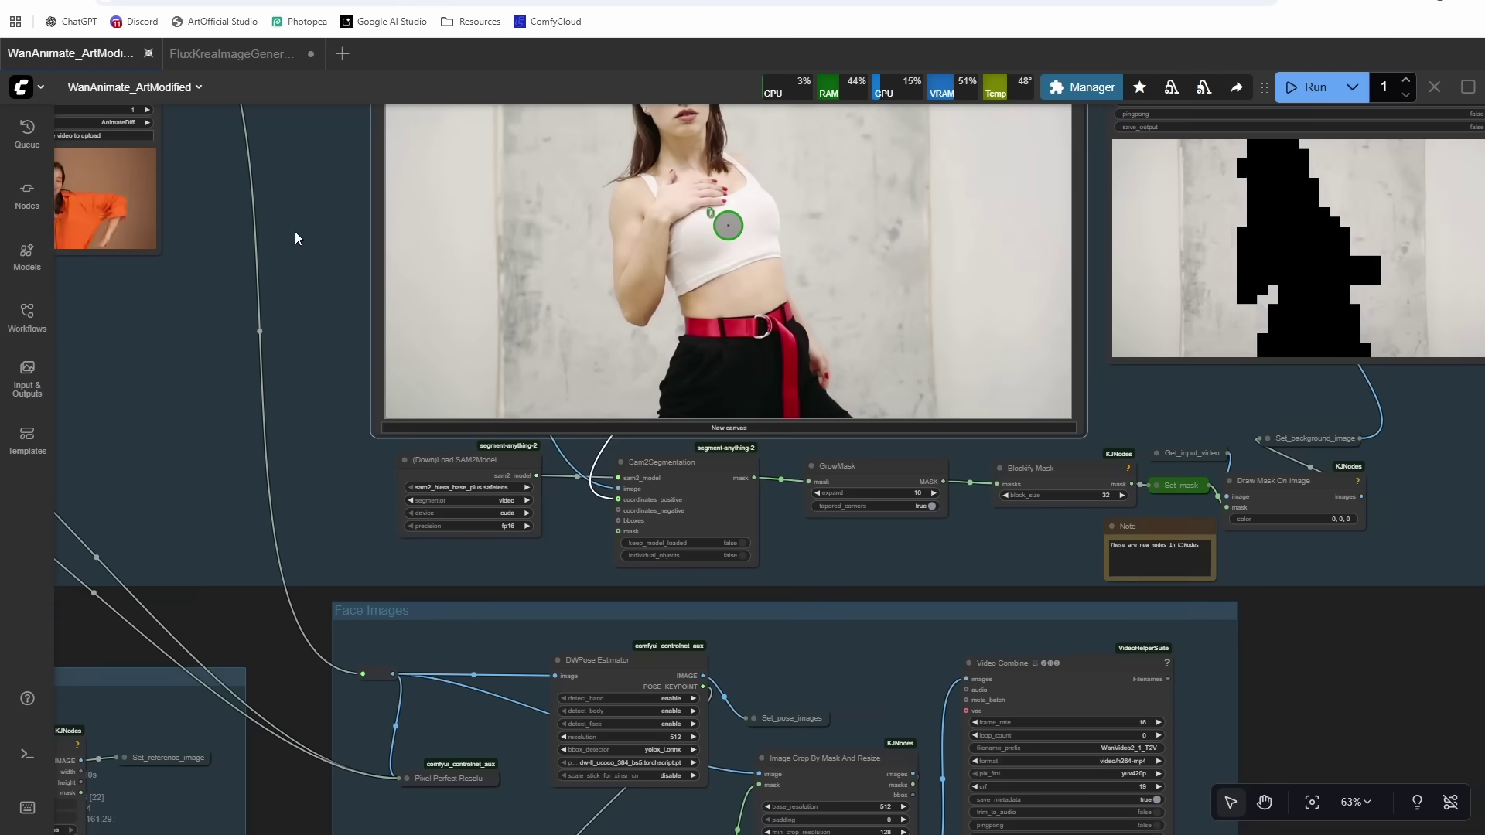
drag(295, 231, 254, 430)
key(ctrl+Return)
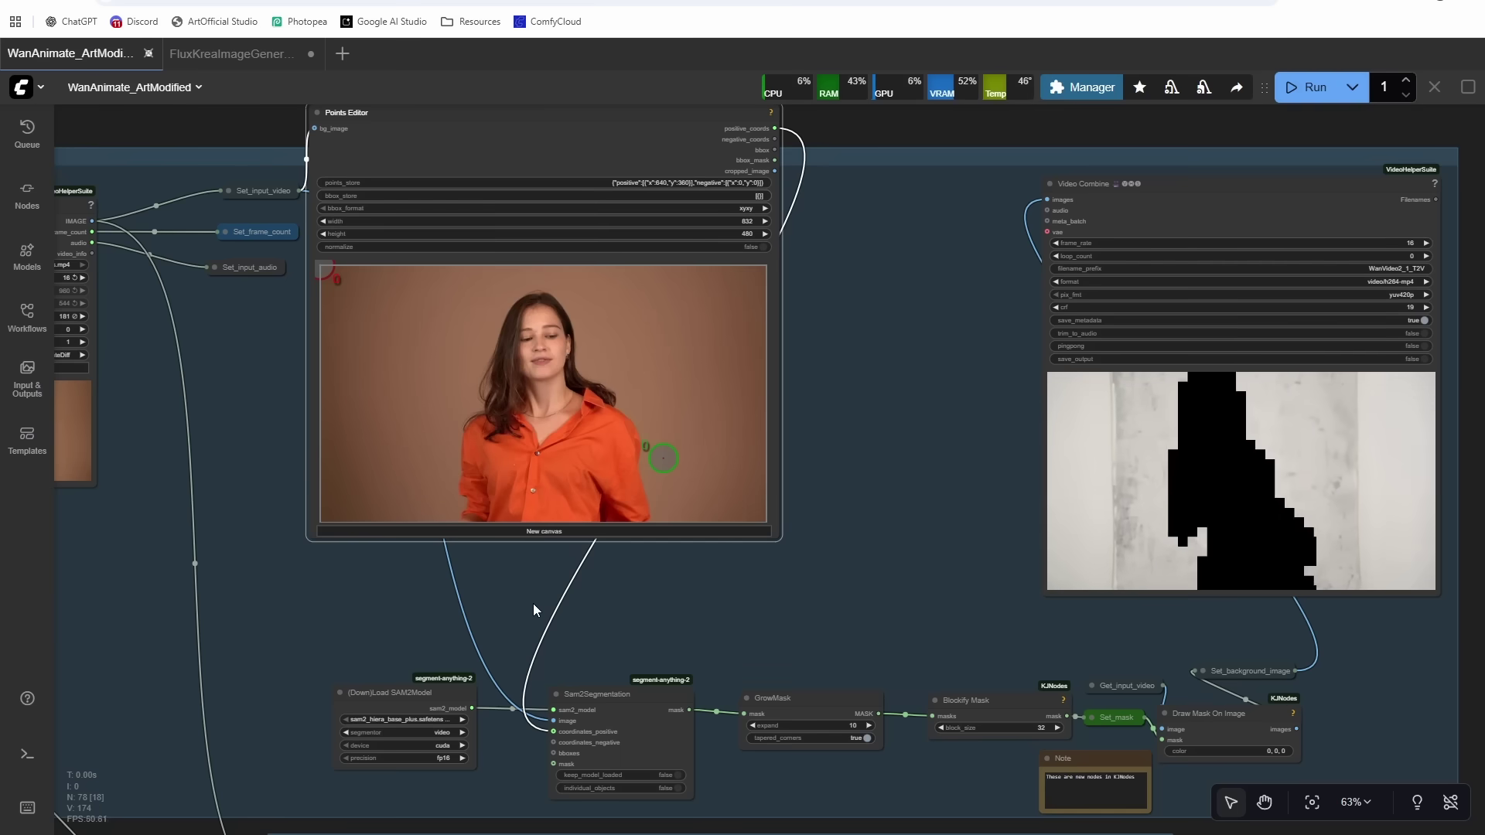
- Place three positive points on the woman's neck, chest and shirt, with negative points on the background around her
scroll(735, 577, up, 2)
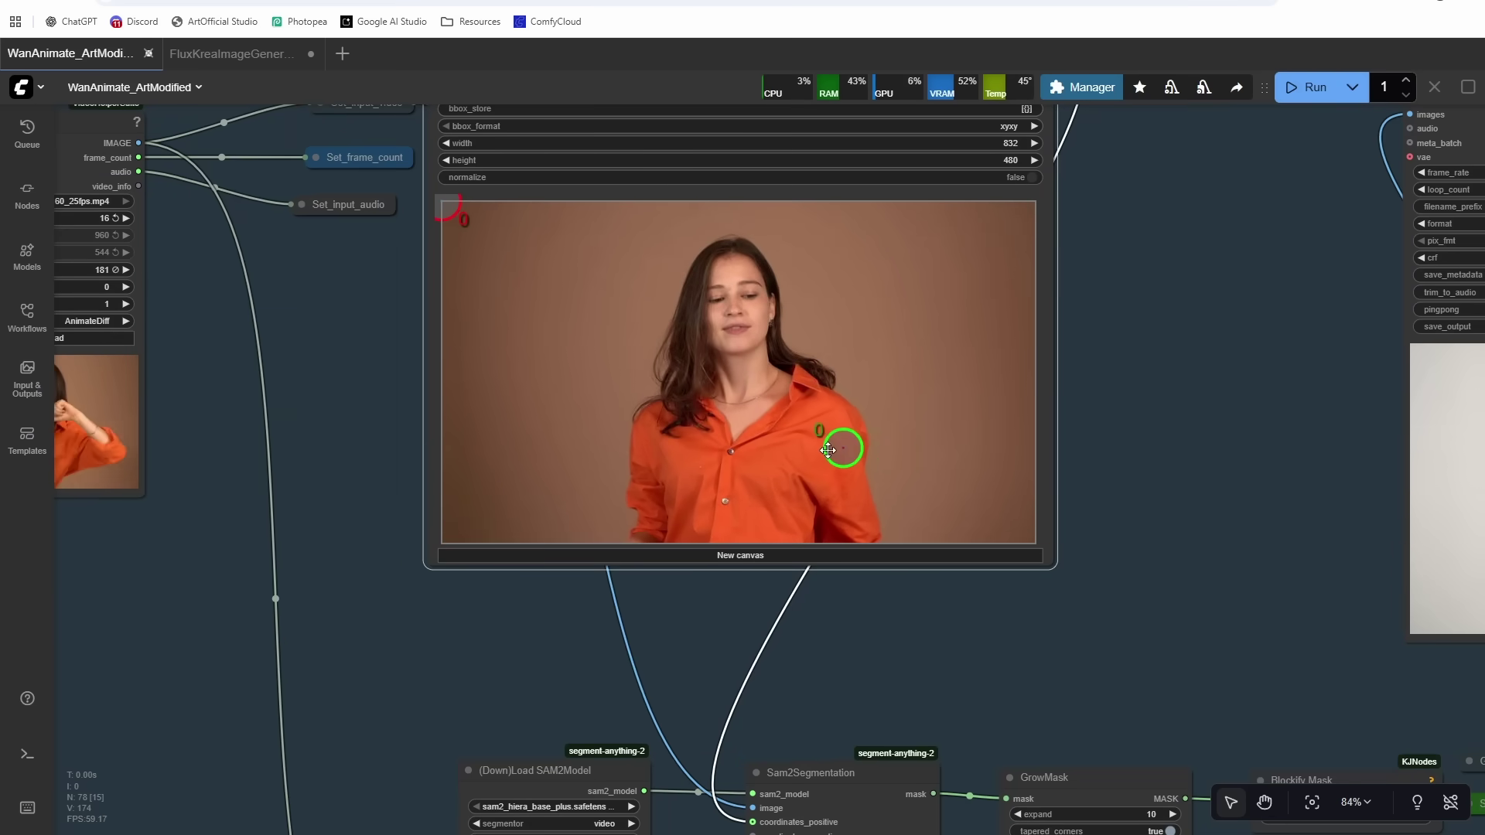
drag(828, 450, 720, 447)
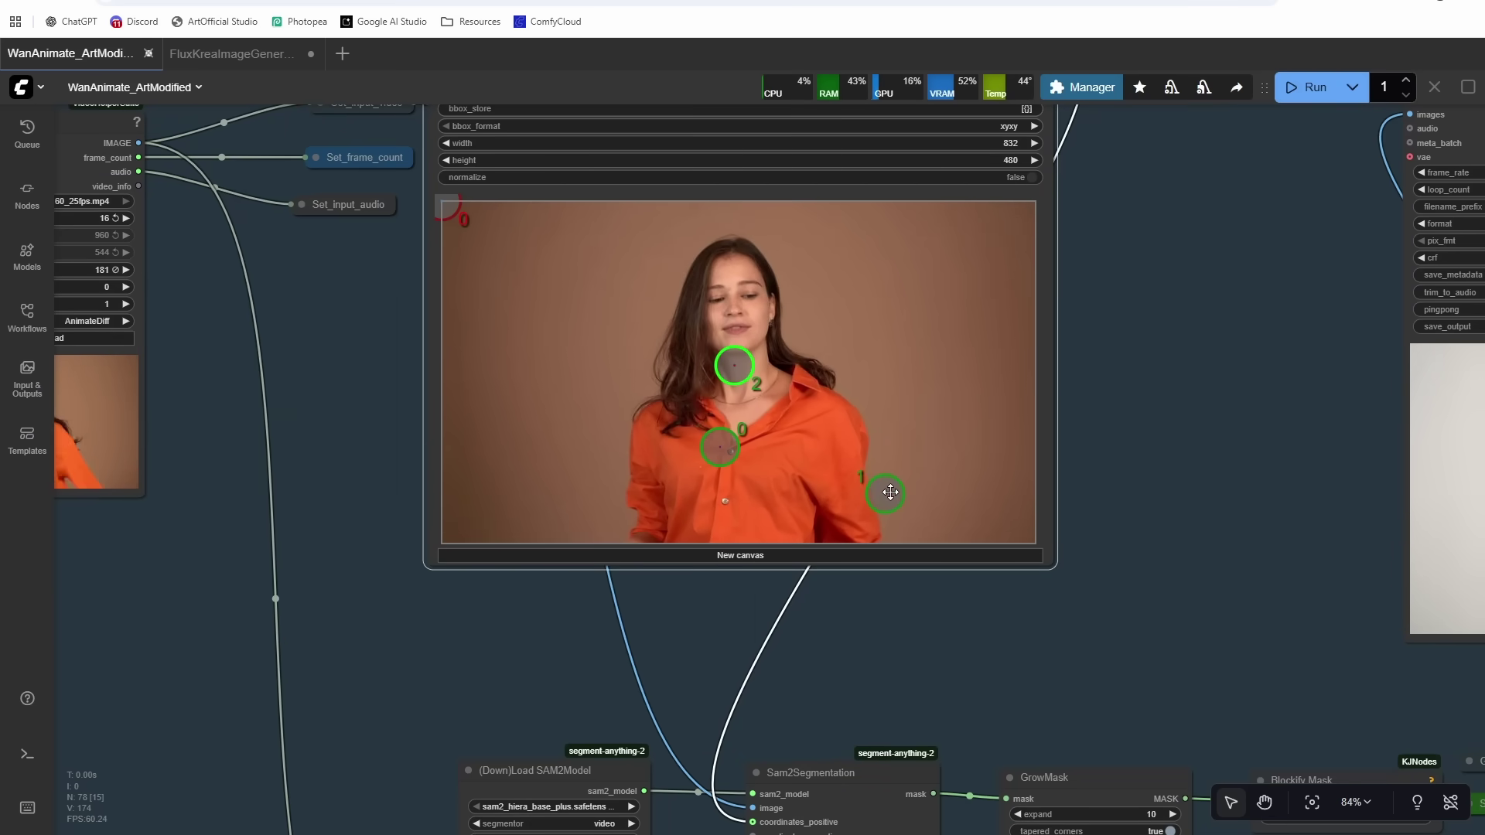
drag(888, 494, 731, 499)
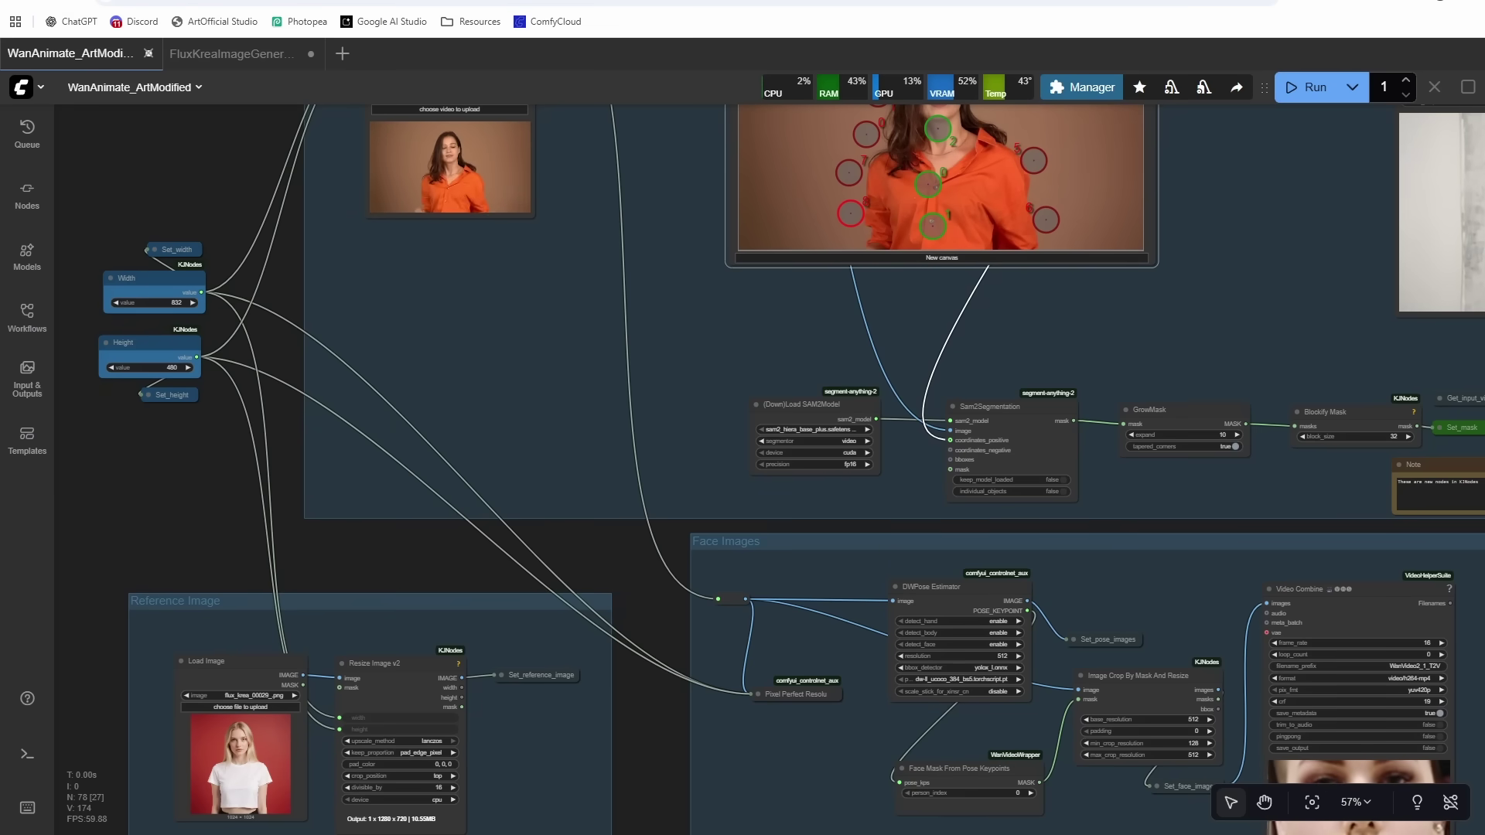
- Load flux_krea_00037_.png, the portrait with a French bulldog head, in the Reference Image group
drag(348, 706, 249, 752)
drag(476, 535, 684, 466)
scroll(859, 431, up, 6)
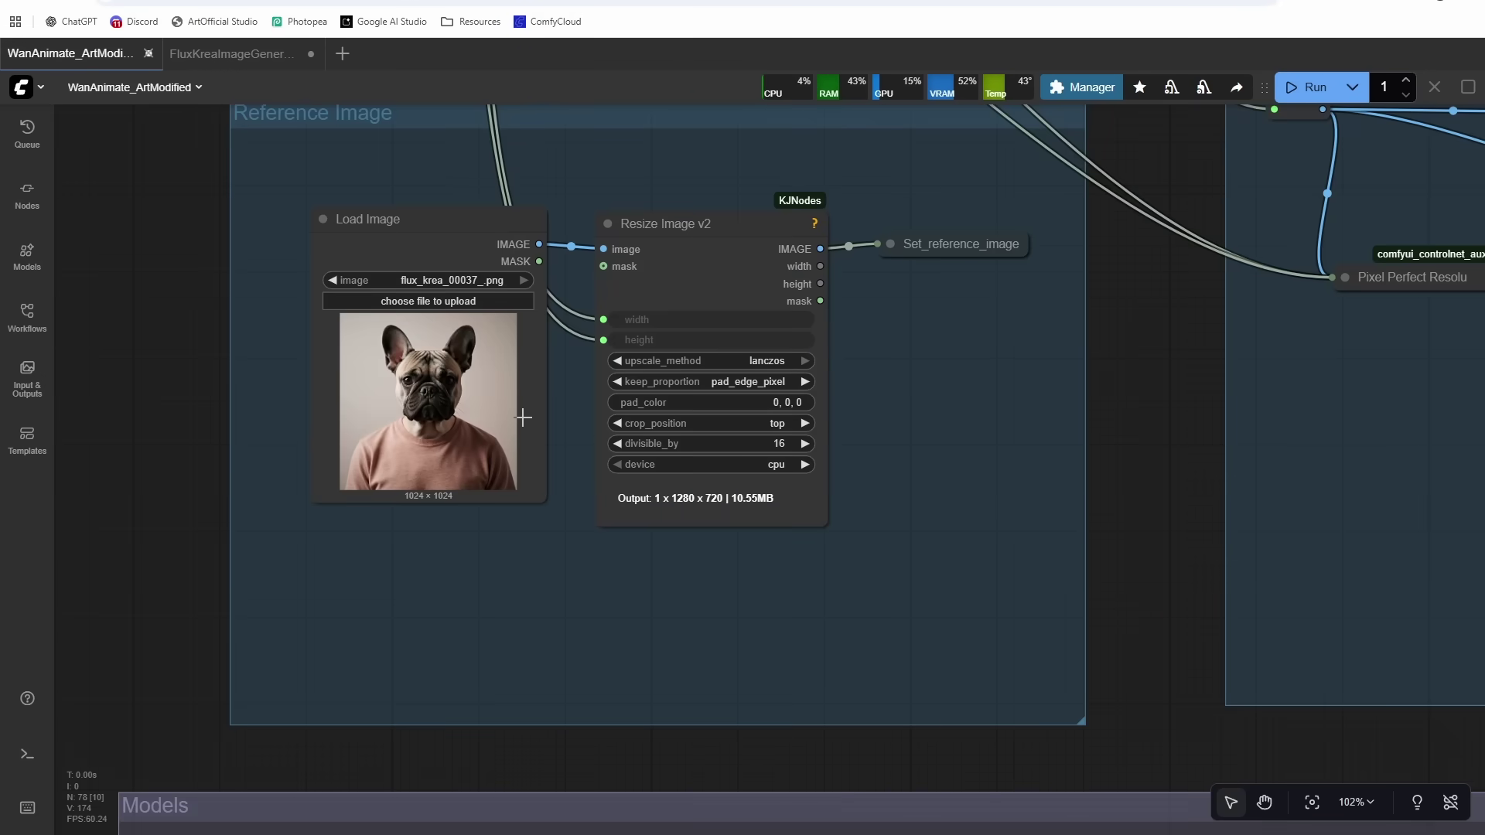
- Replace the positive prompt in the Sampling & Decode group with "A human with a dog head"
scroll(523, 417, down, 4)
drag(1469, 611, 749, 371)
scroll(749, 370, down, 5)
drag(906, 681, 1031, 518)
scroll(1031, 518, up, 3)
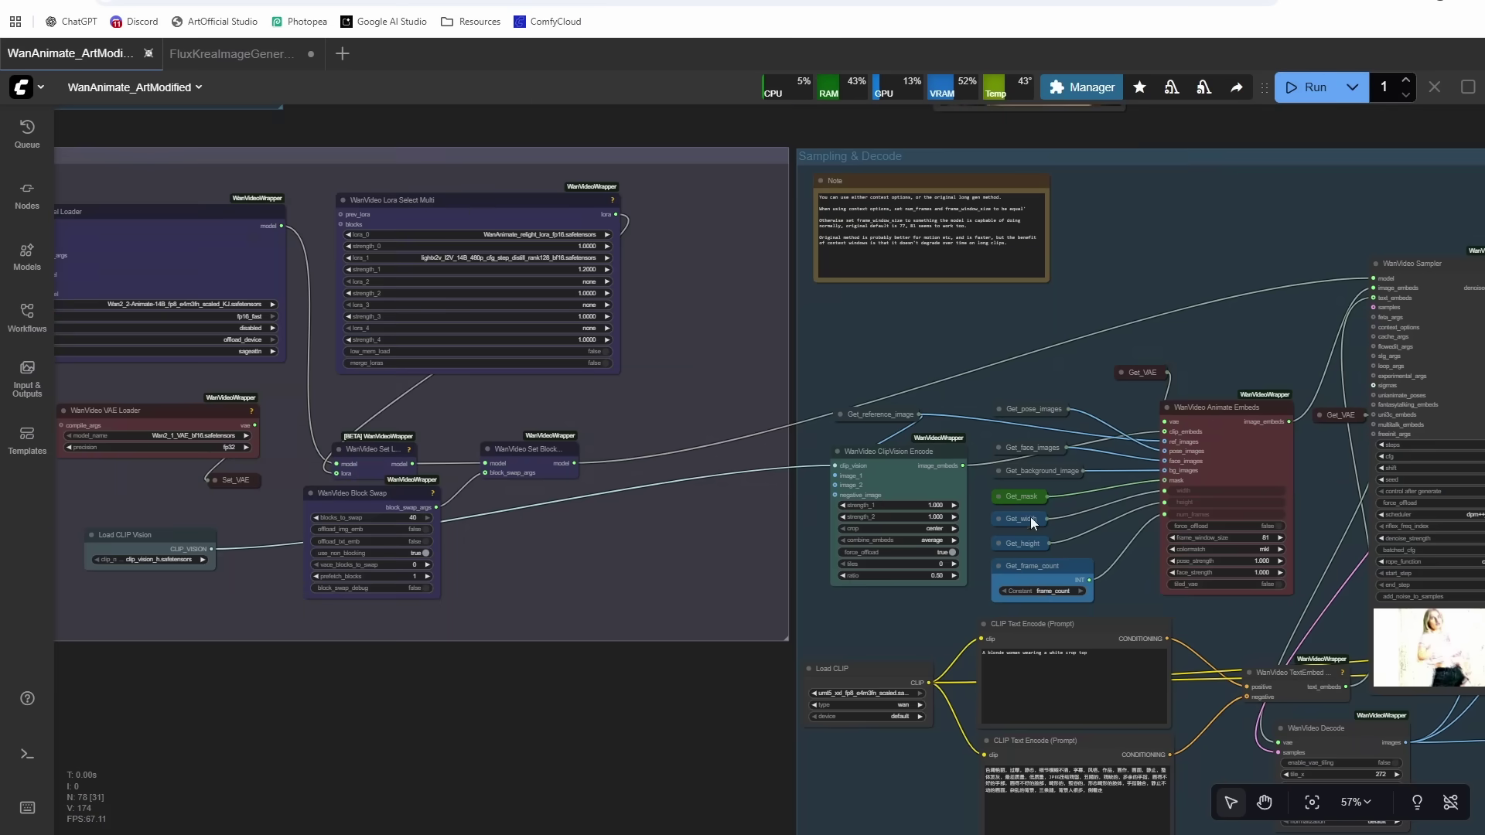
drag(1095, 655, 862, 624)
text(A human with a dog head)
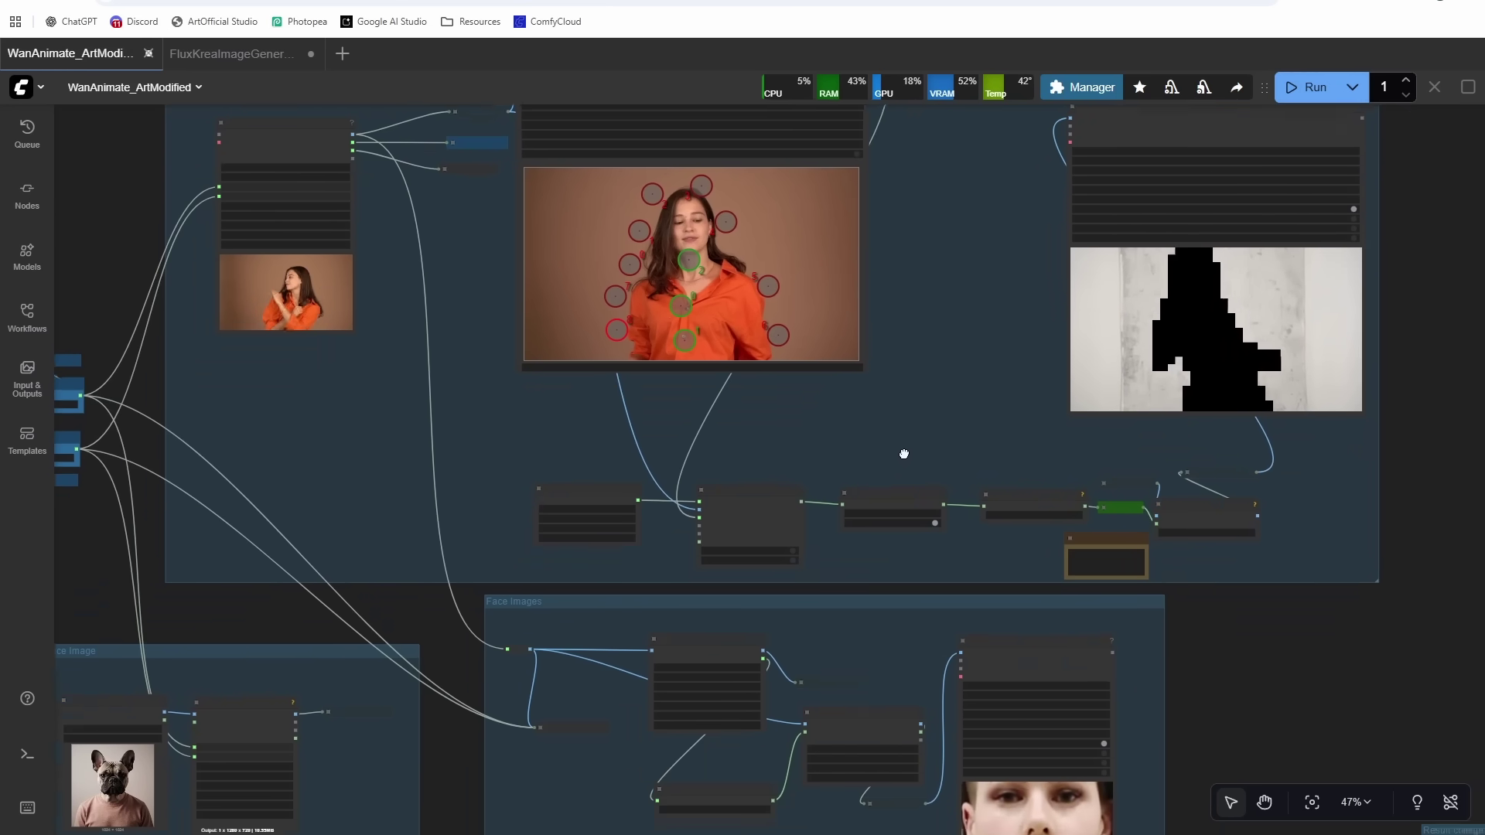
- Run the workflow and check the new background mask and face image previews
scroll(902, 402, down, 1)
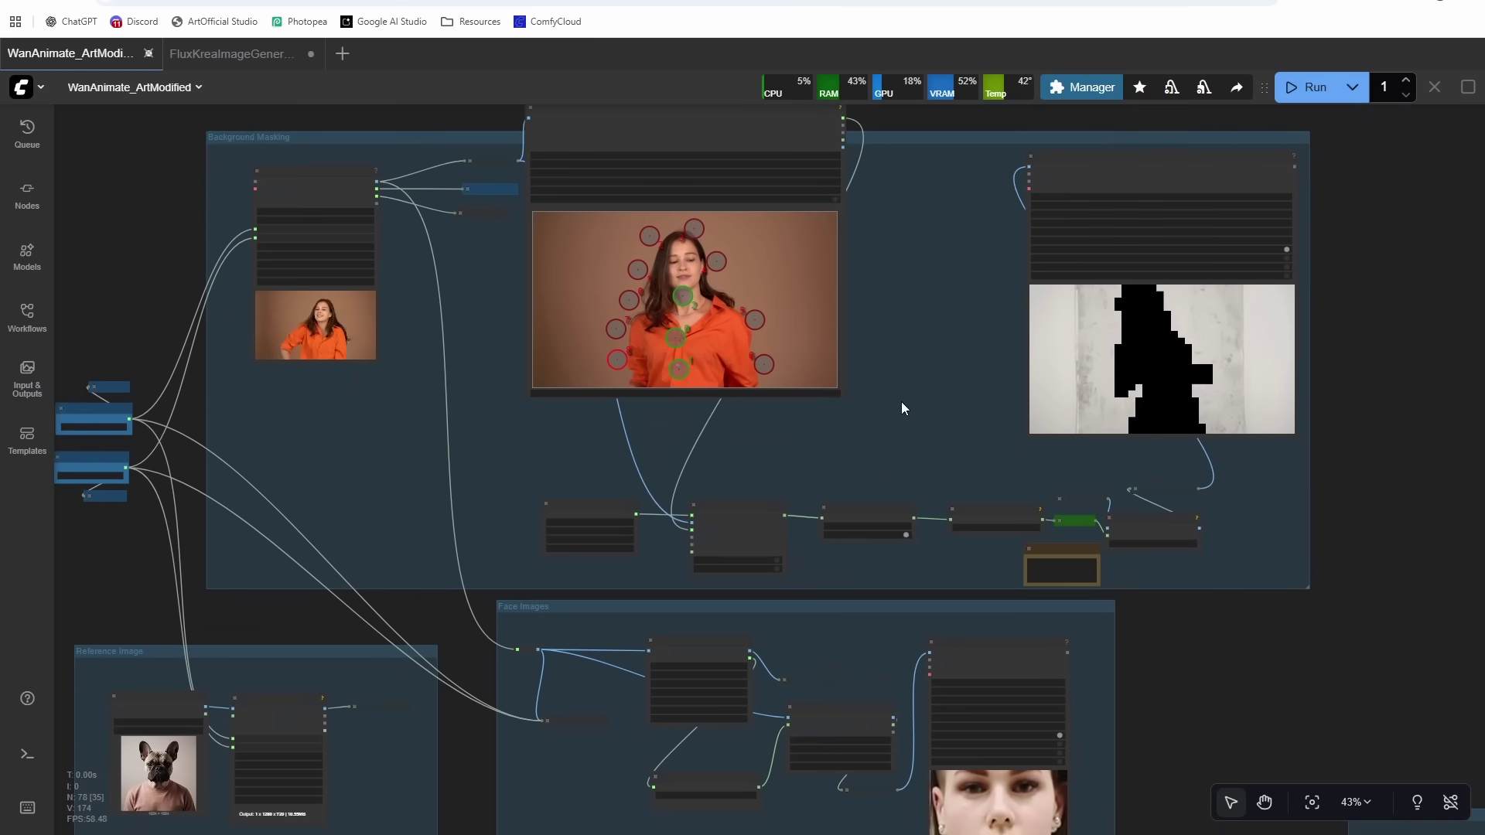
drag(902, 402, 874, 356)
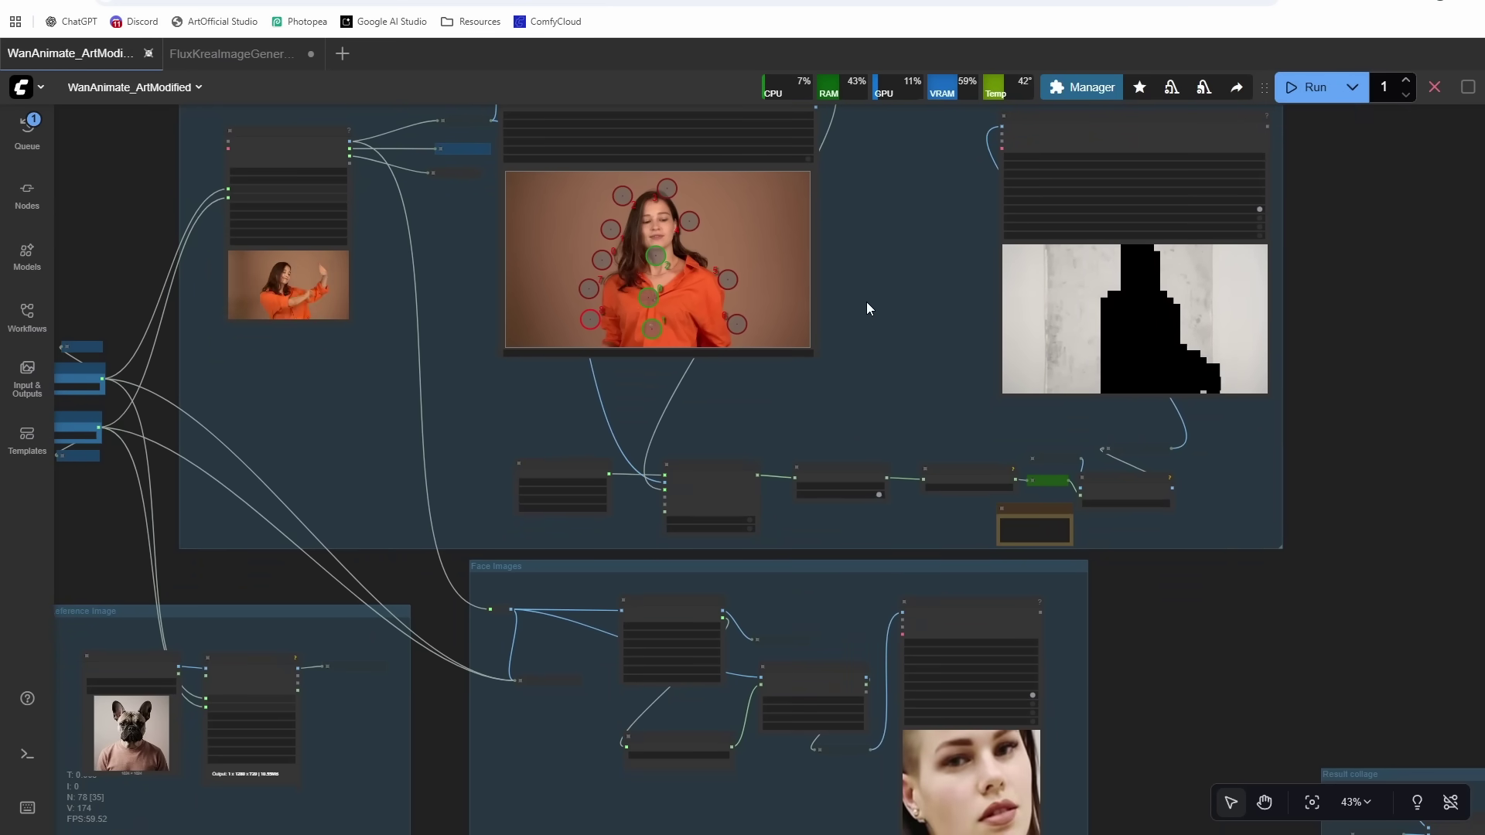
scroll(1102, 314, up, 4)
scroll(1083, 382, down, 2)
drag(1022, 696, 1088, 275)
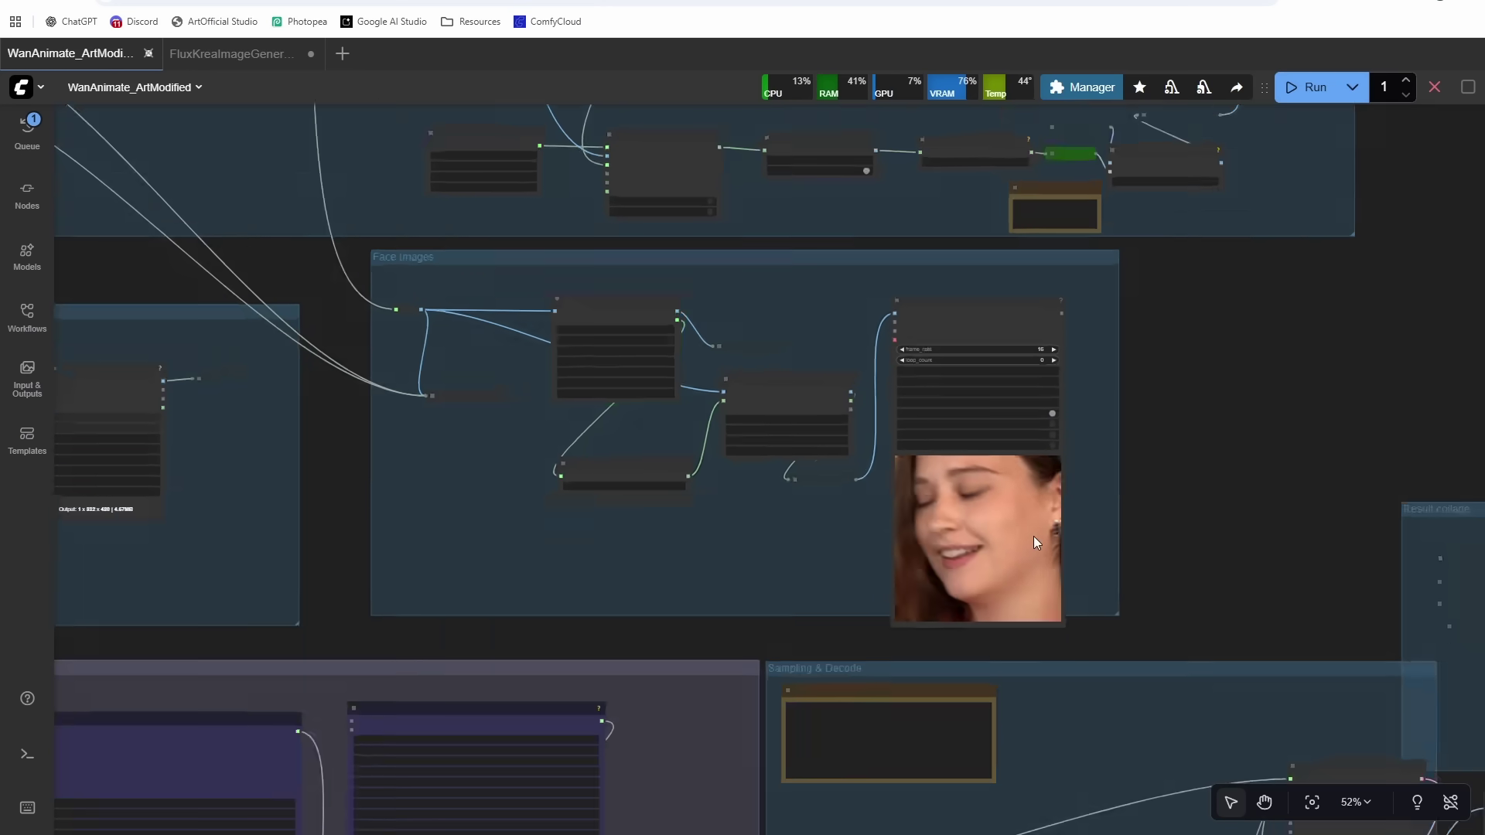
scroll(1033, 537, up, 3)
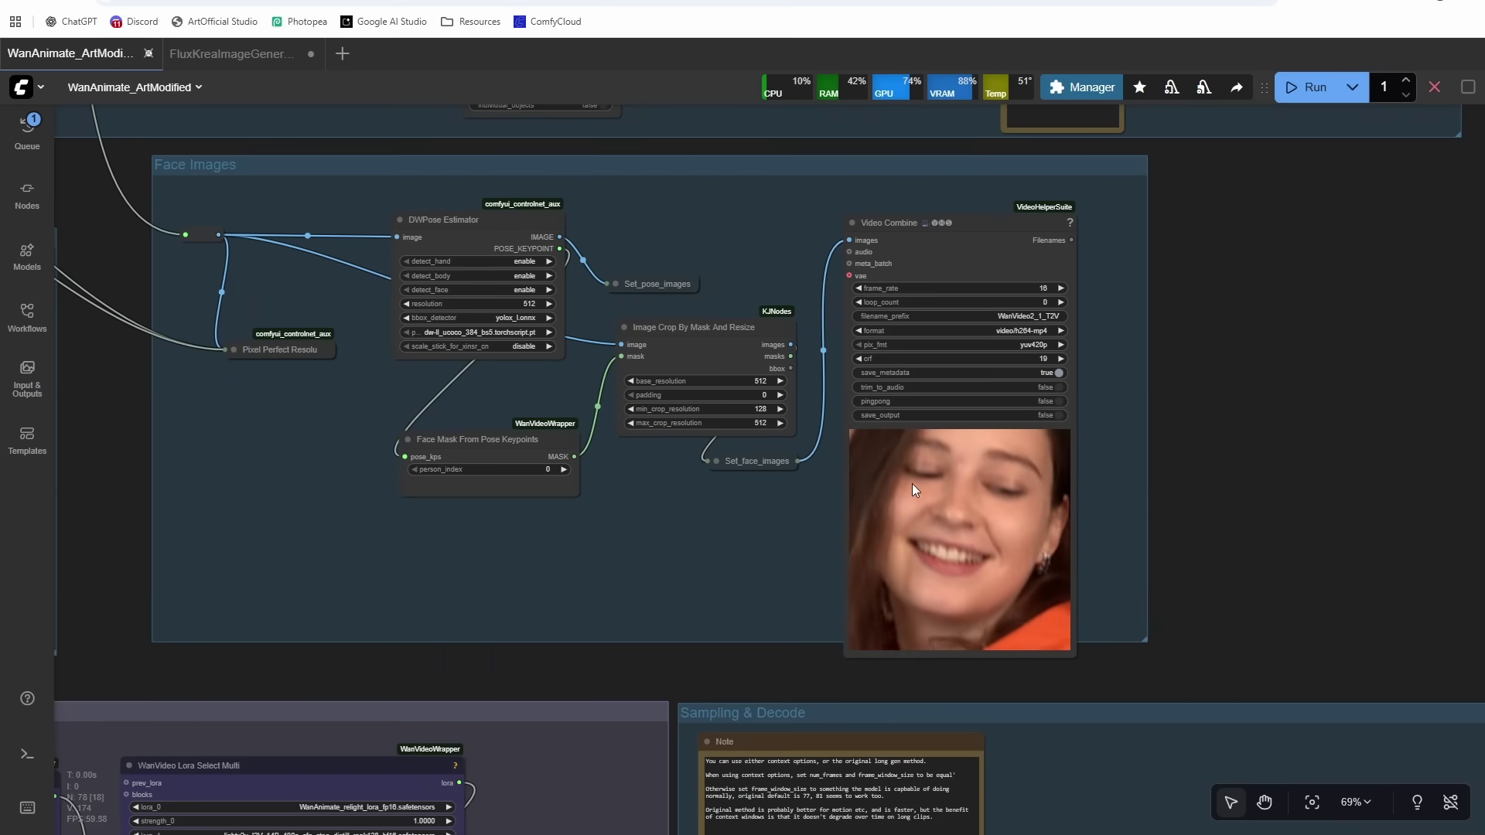
scroll(931, 469, down, 1)
drag(1191, 757, 916, 271)
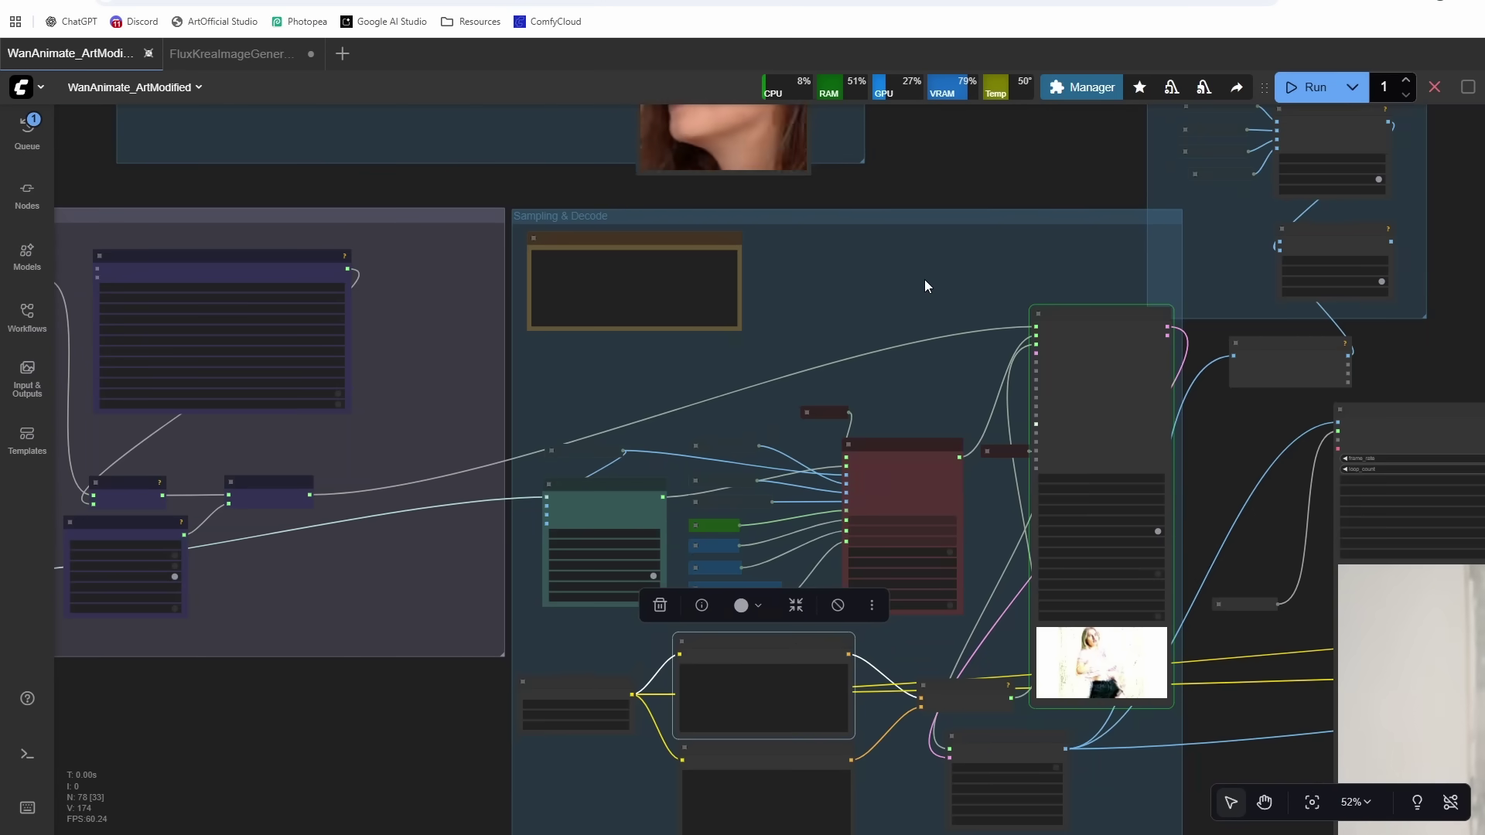
- Examine the generated dog-headed human video in the Video Combine preview for its head, arm and clothing quality
right_click(953, 297)
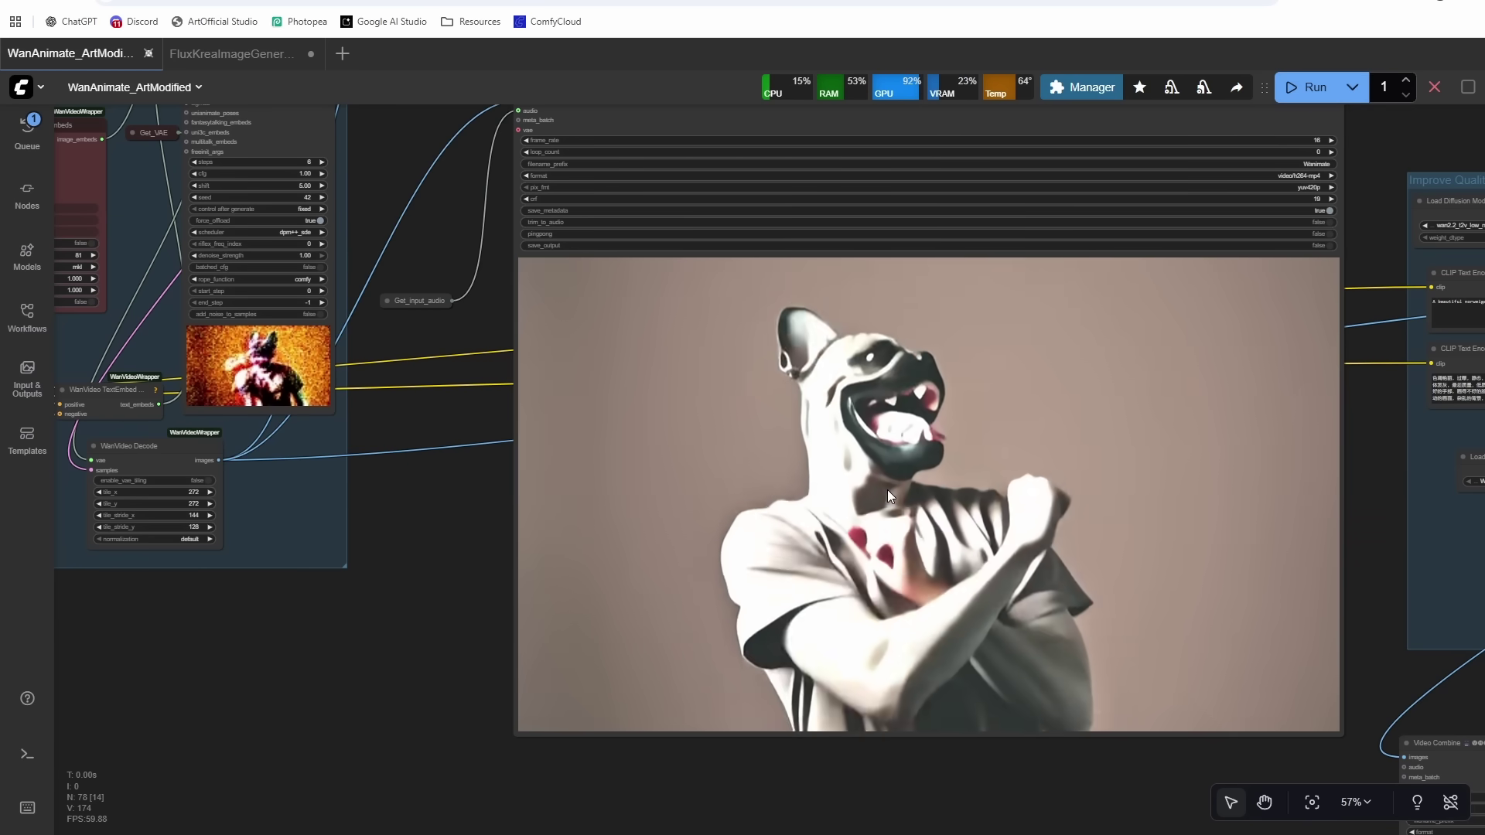
right_click(886, 484)
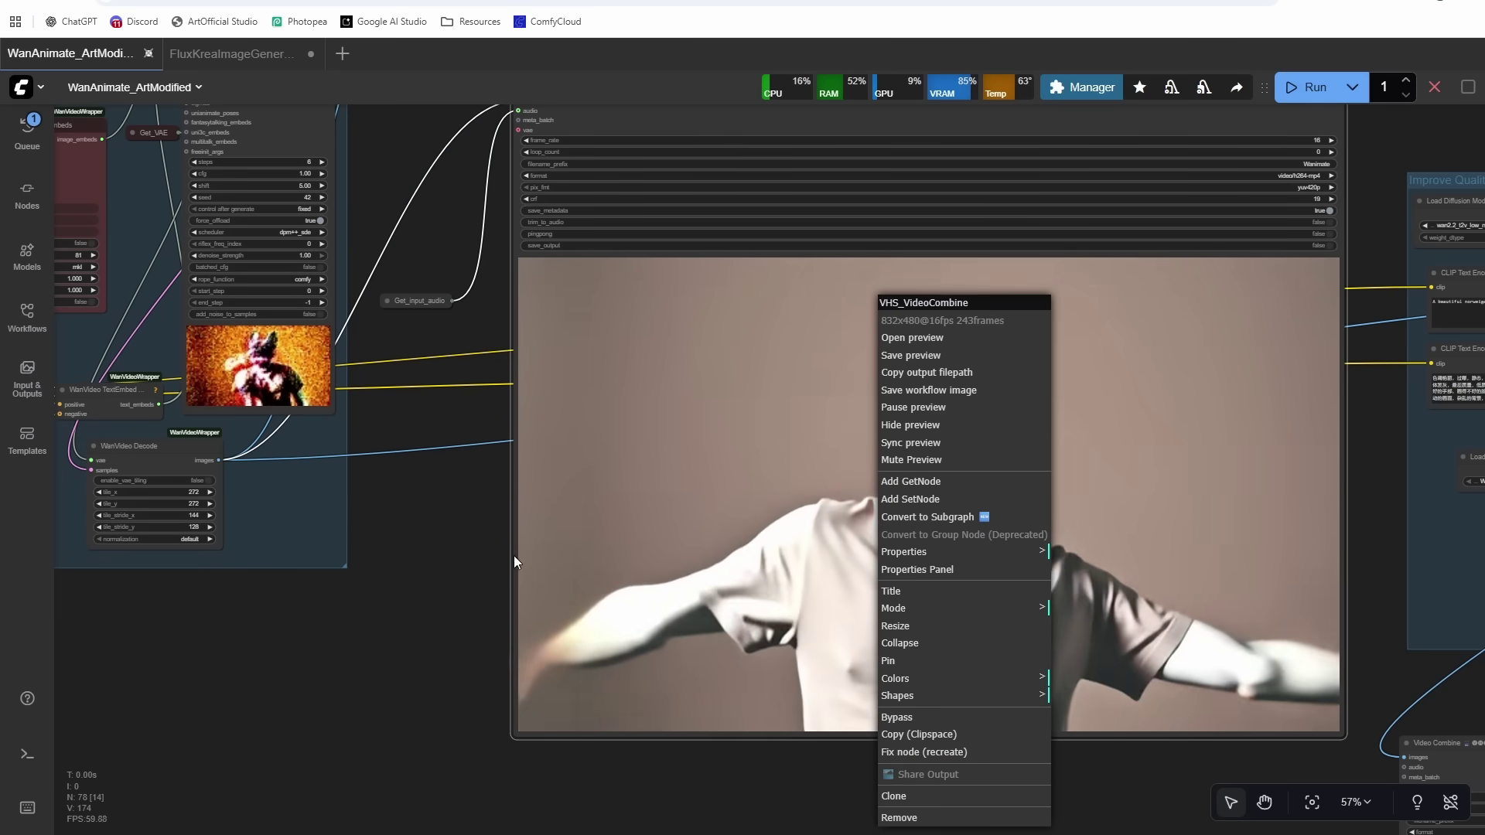
click(444, 563)
scroll(567, 537, down, 4)
scroll(837, 481, down, 3)
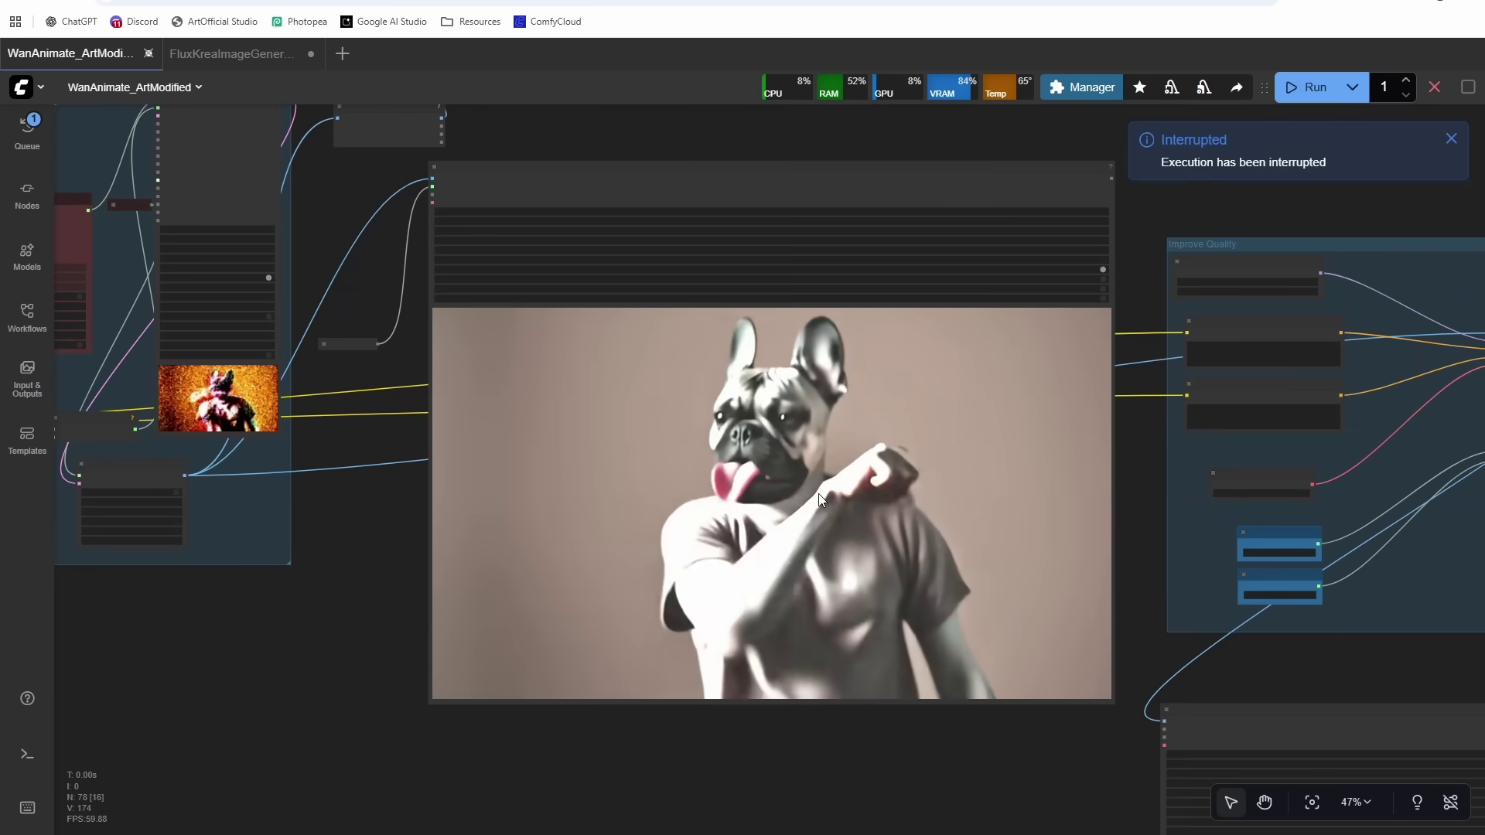
right_click(819, 498)
click(275, 616)
scroll(600, 549, up, 4)
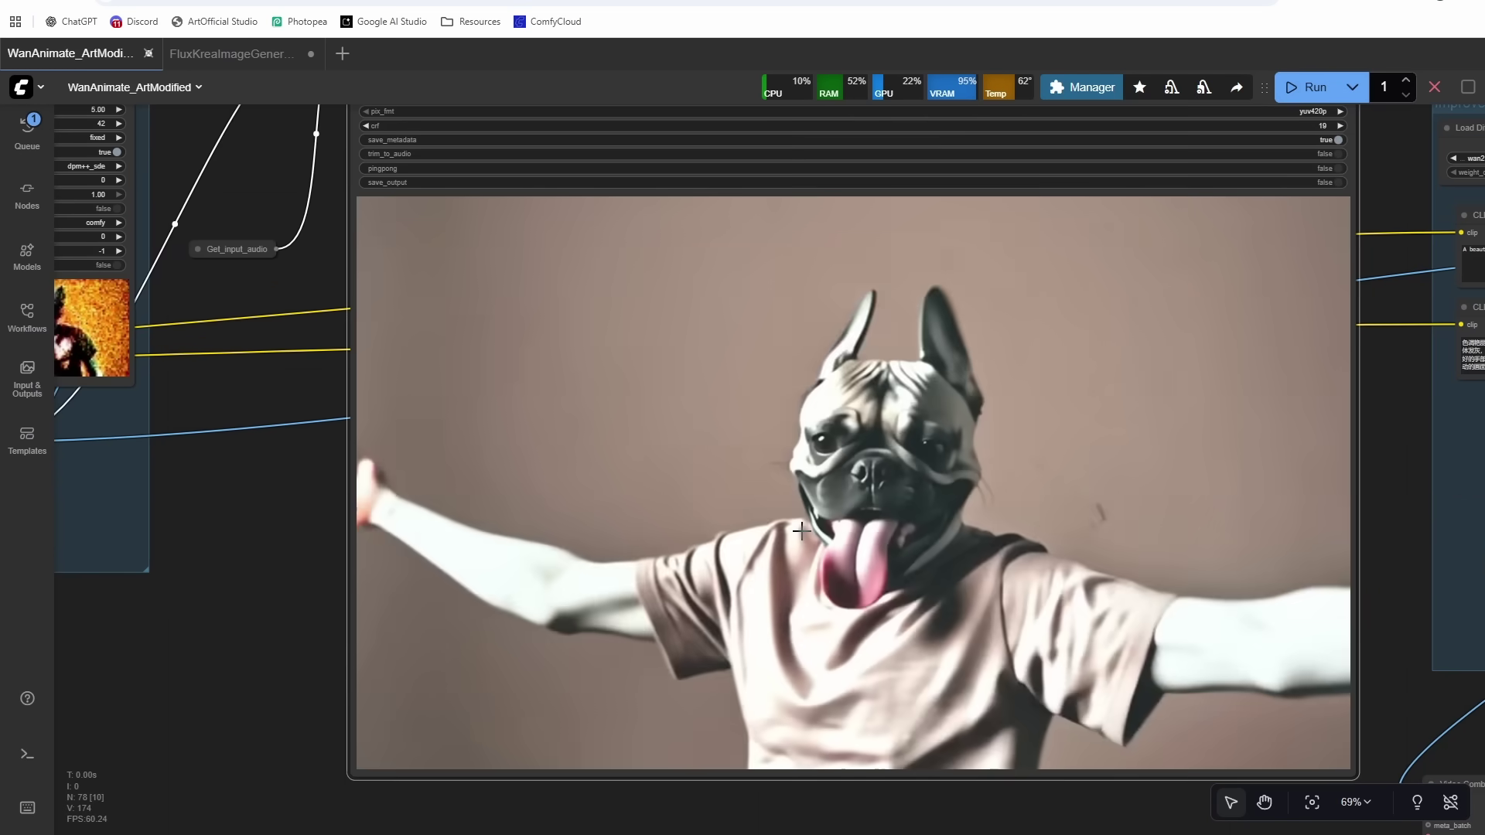
right_click(796, 300)
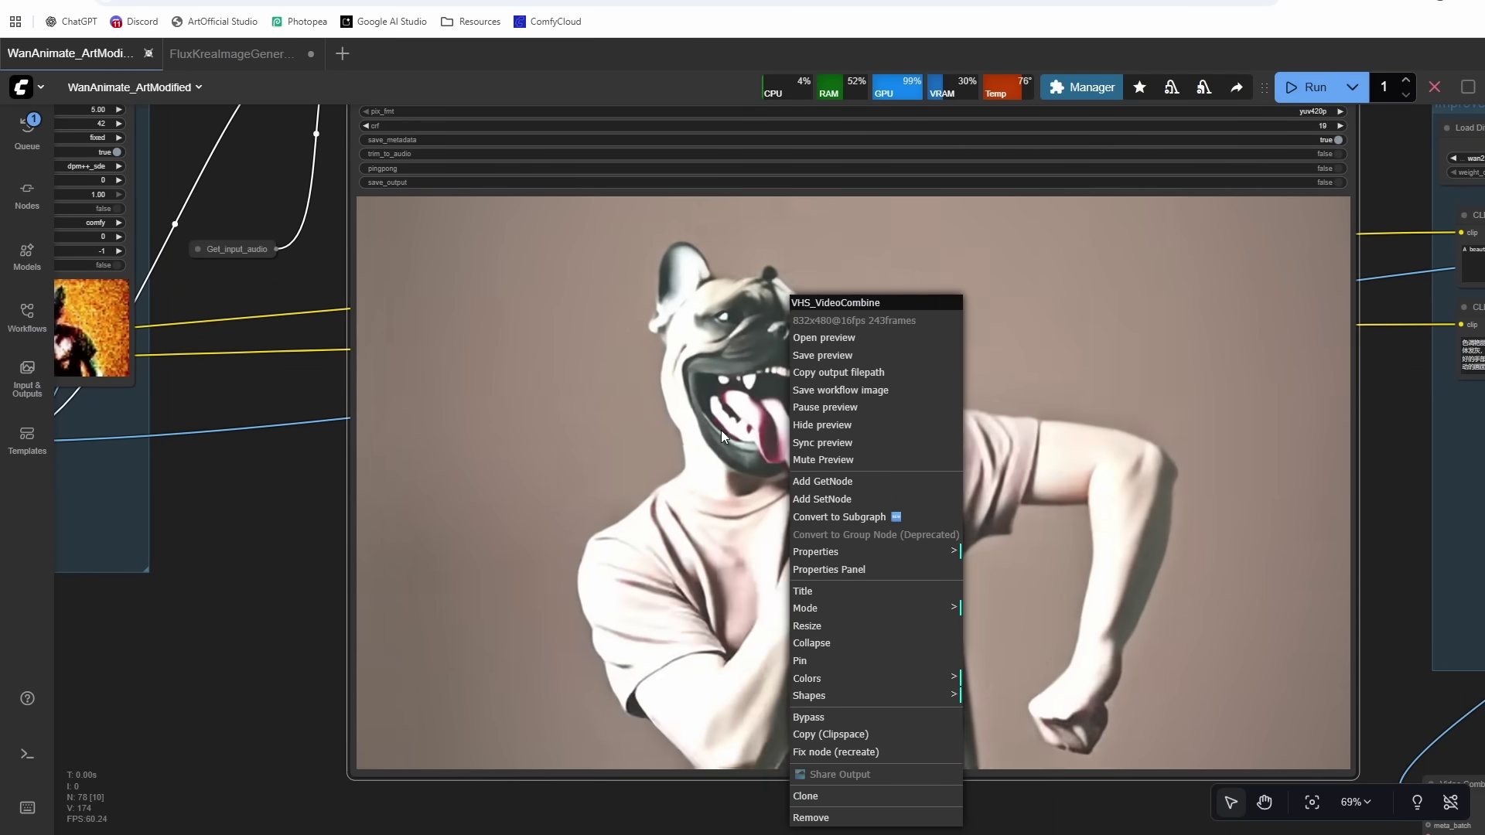
click(235, 588)
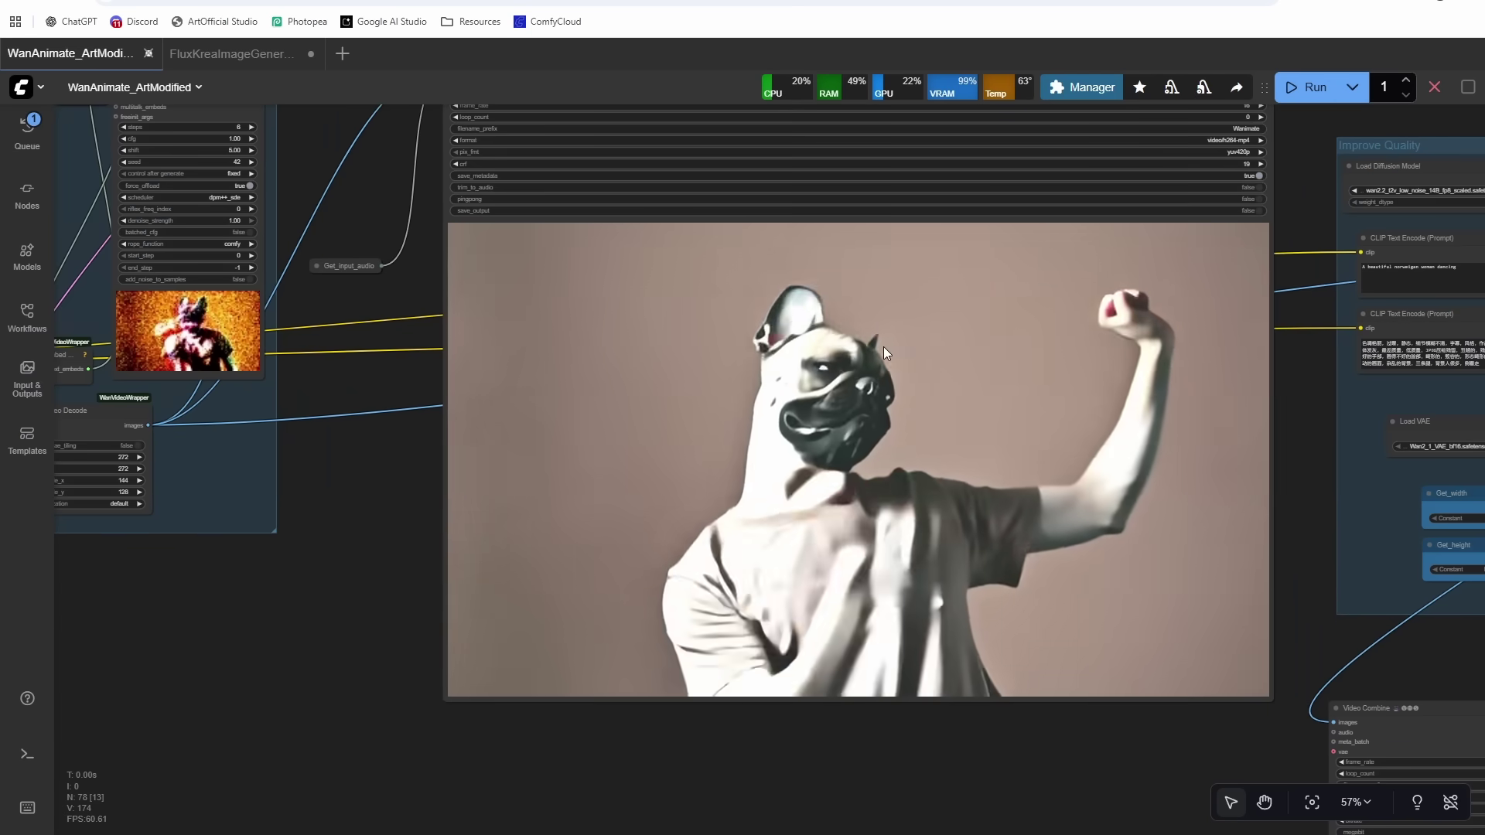
scroll(887, 347, down, 9)
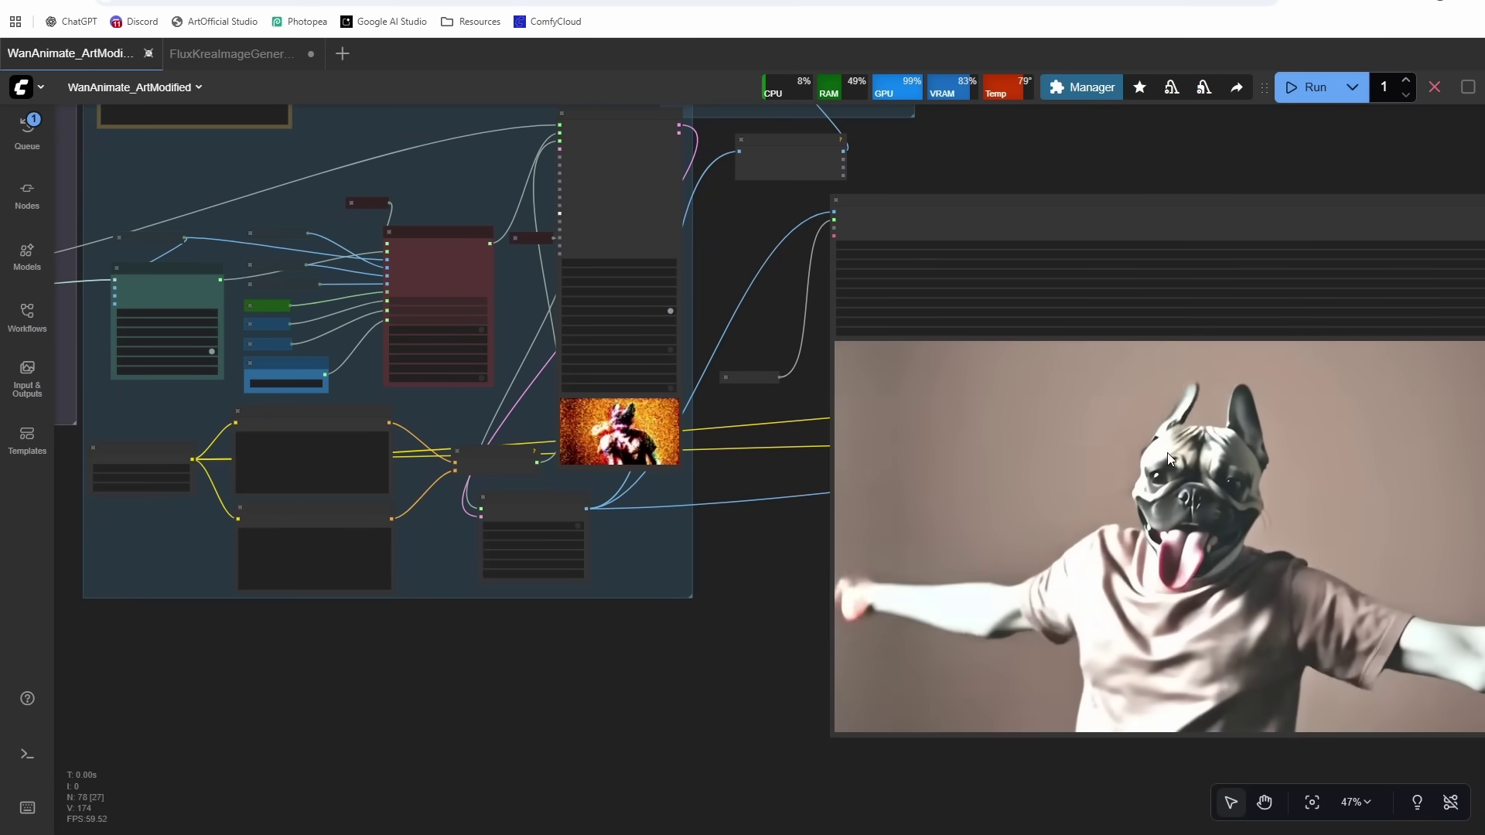
scroll(1168, 452, up, 2)
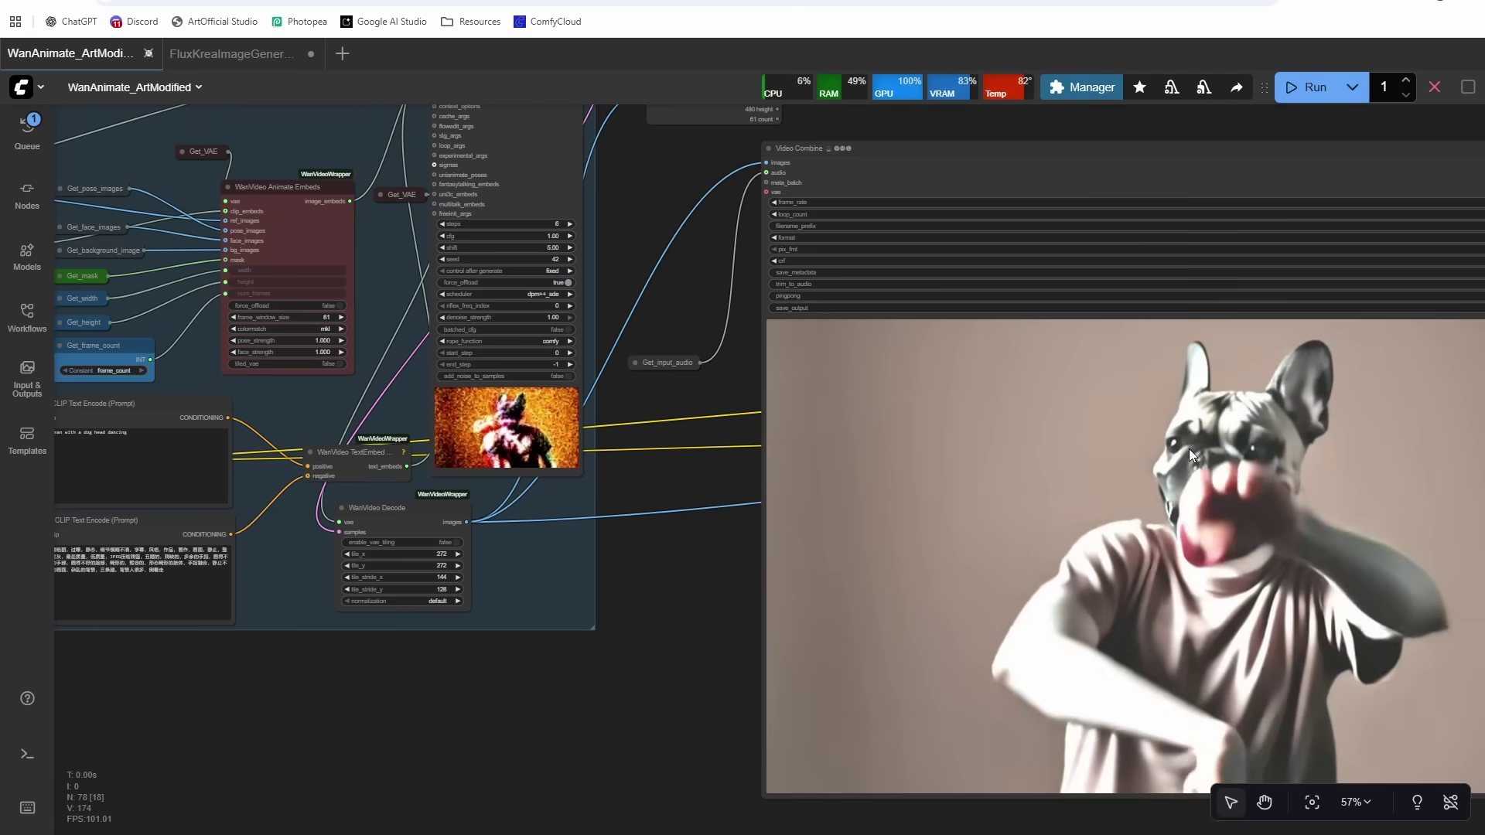
- Load 4316251-uhd_2160_3840_30fps.mp4 as the source video and set the Height node to 832 and the Width node to 480
drag(629, 665, 693, 653)
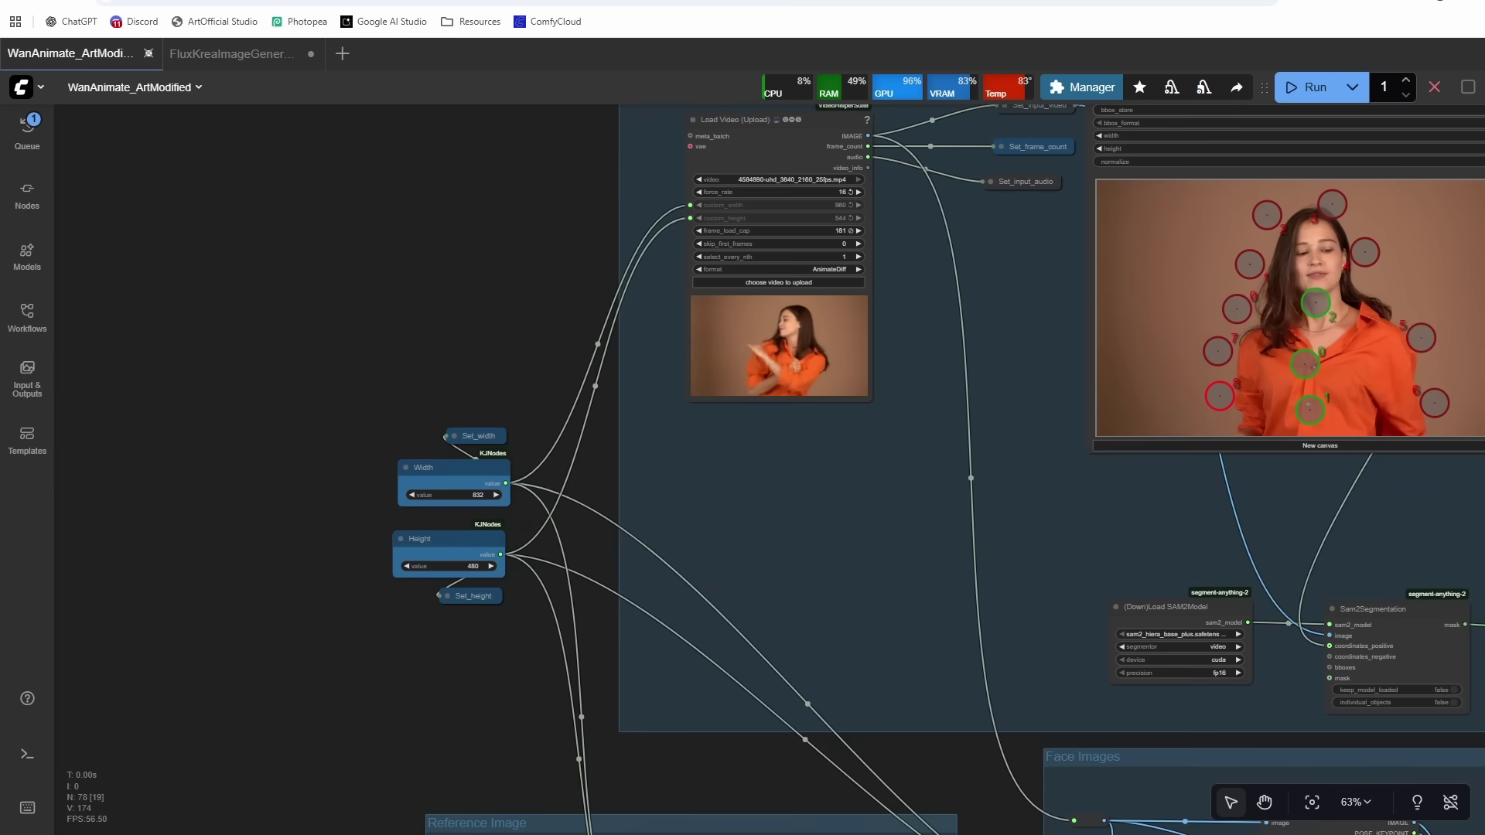
drag(963, 263, 768, 257)
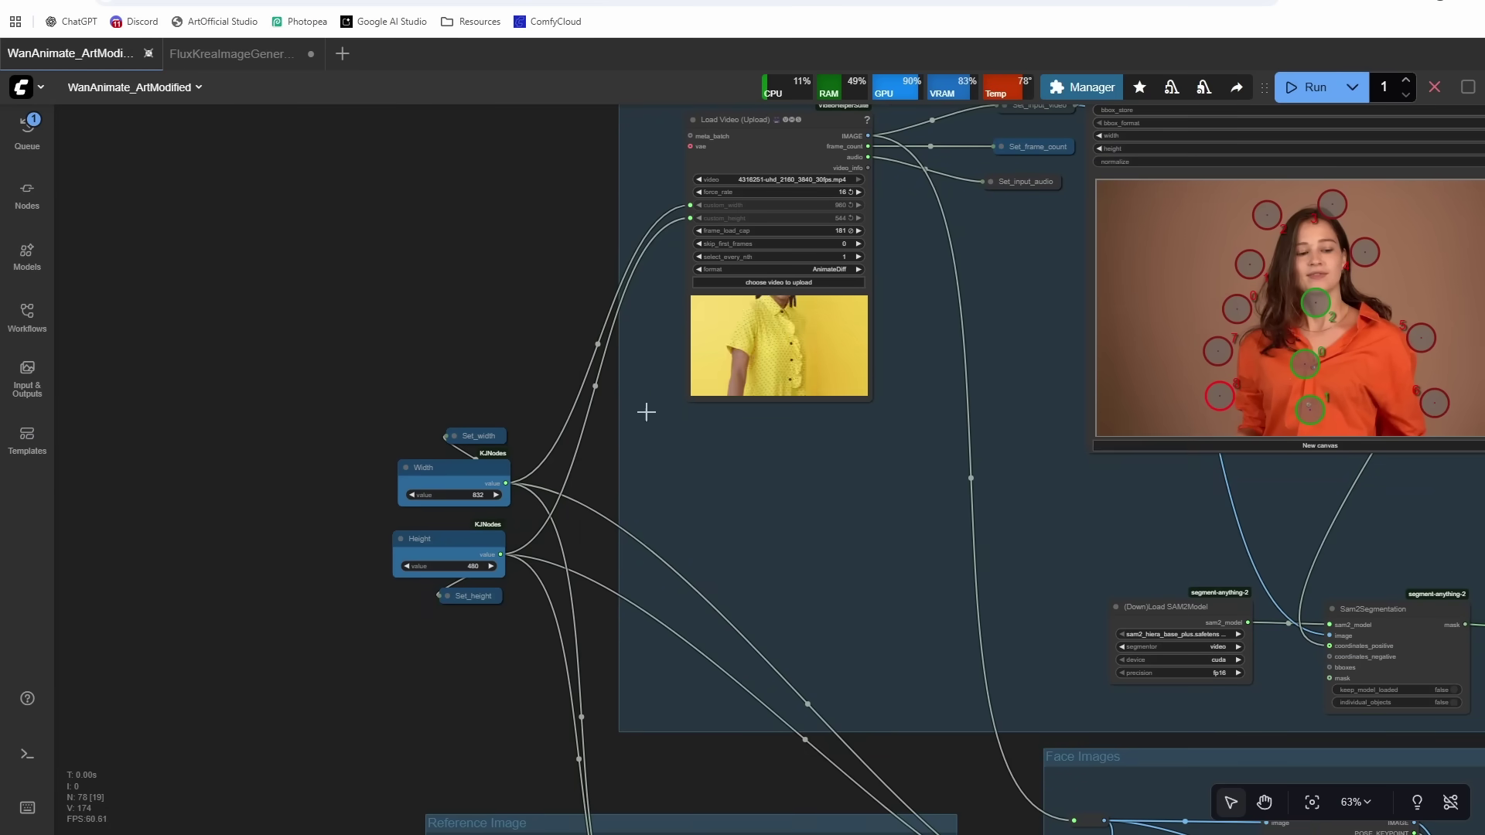
click(467, 565)
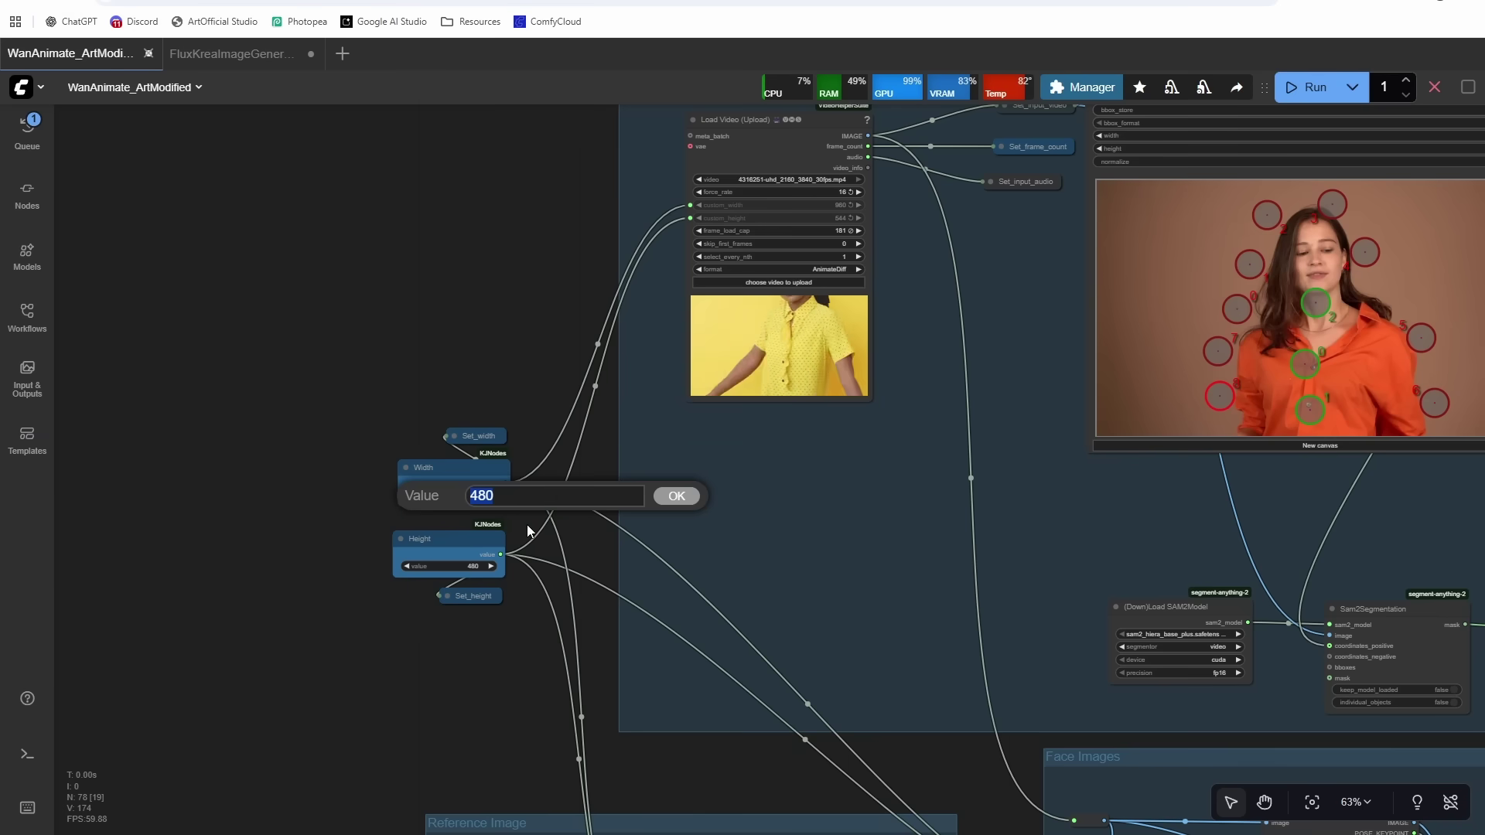
text(832)
key(Return)
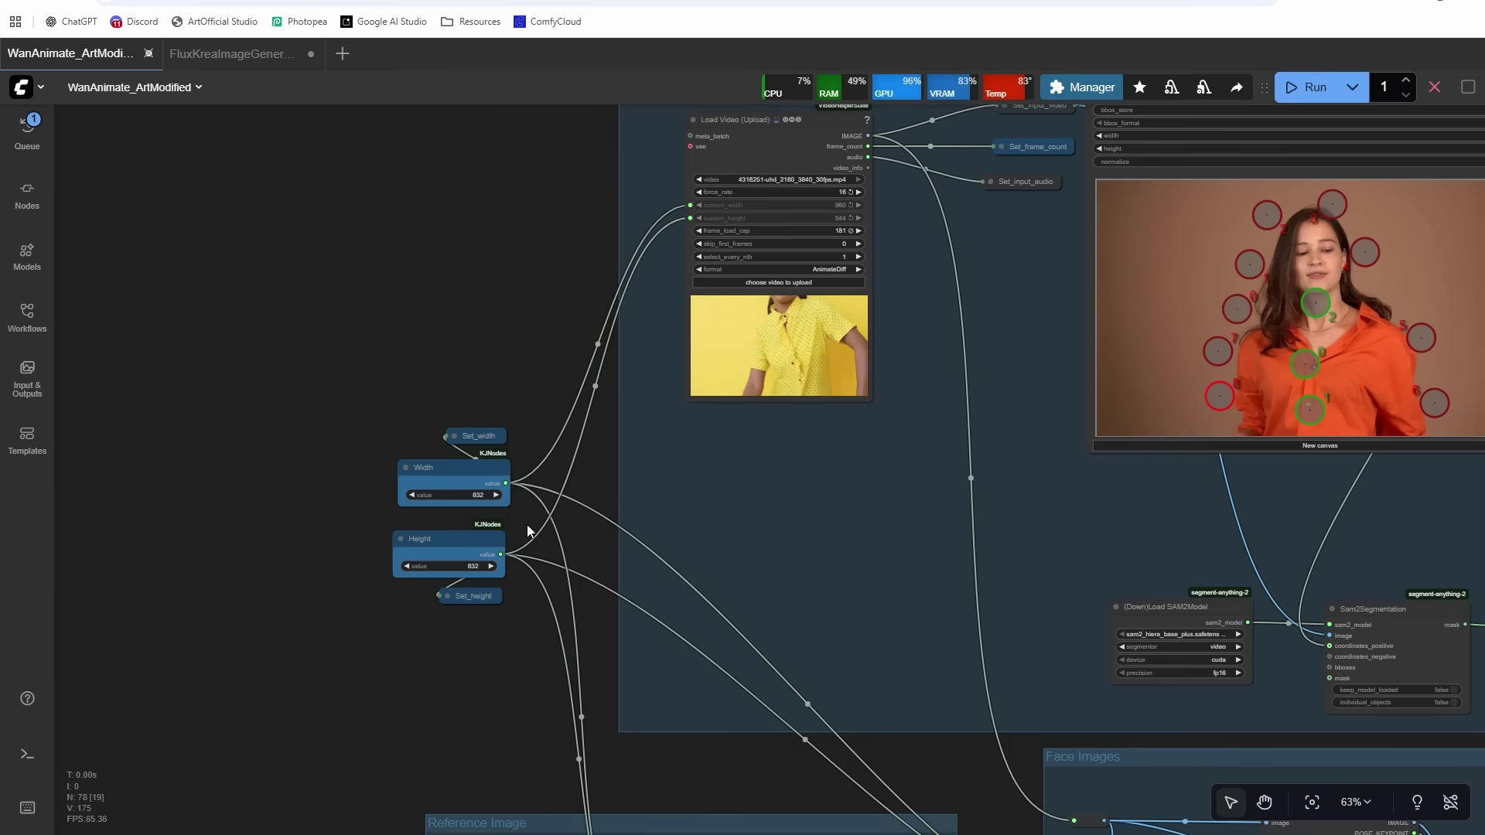
click(475, 494)
key(Return)
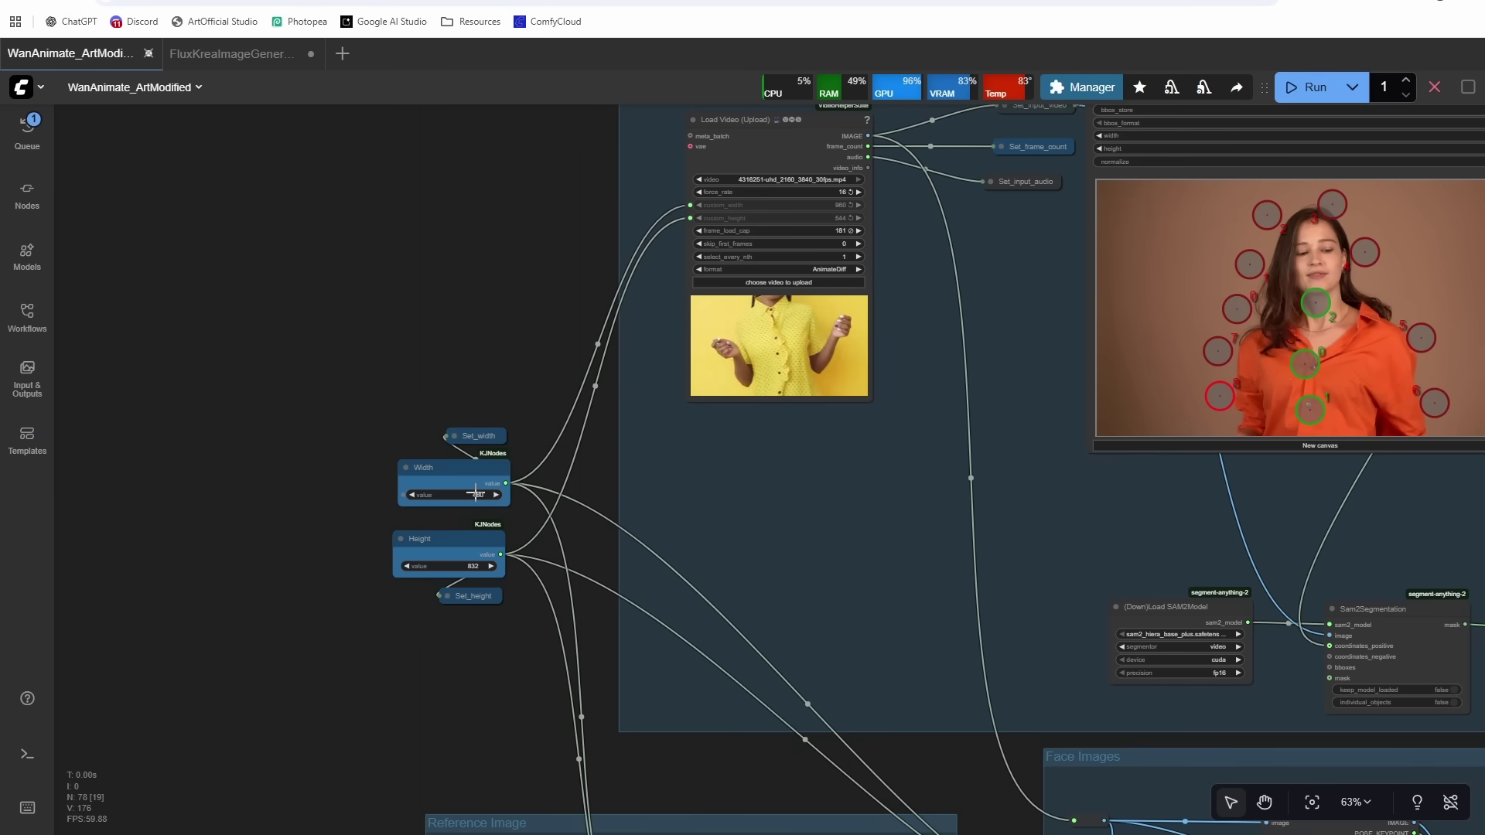
- Load flux_krea_00038_.png, the anime girl portrait, in the Reference Image group
drag(849, 496, 978, 300)
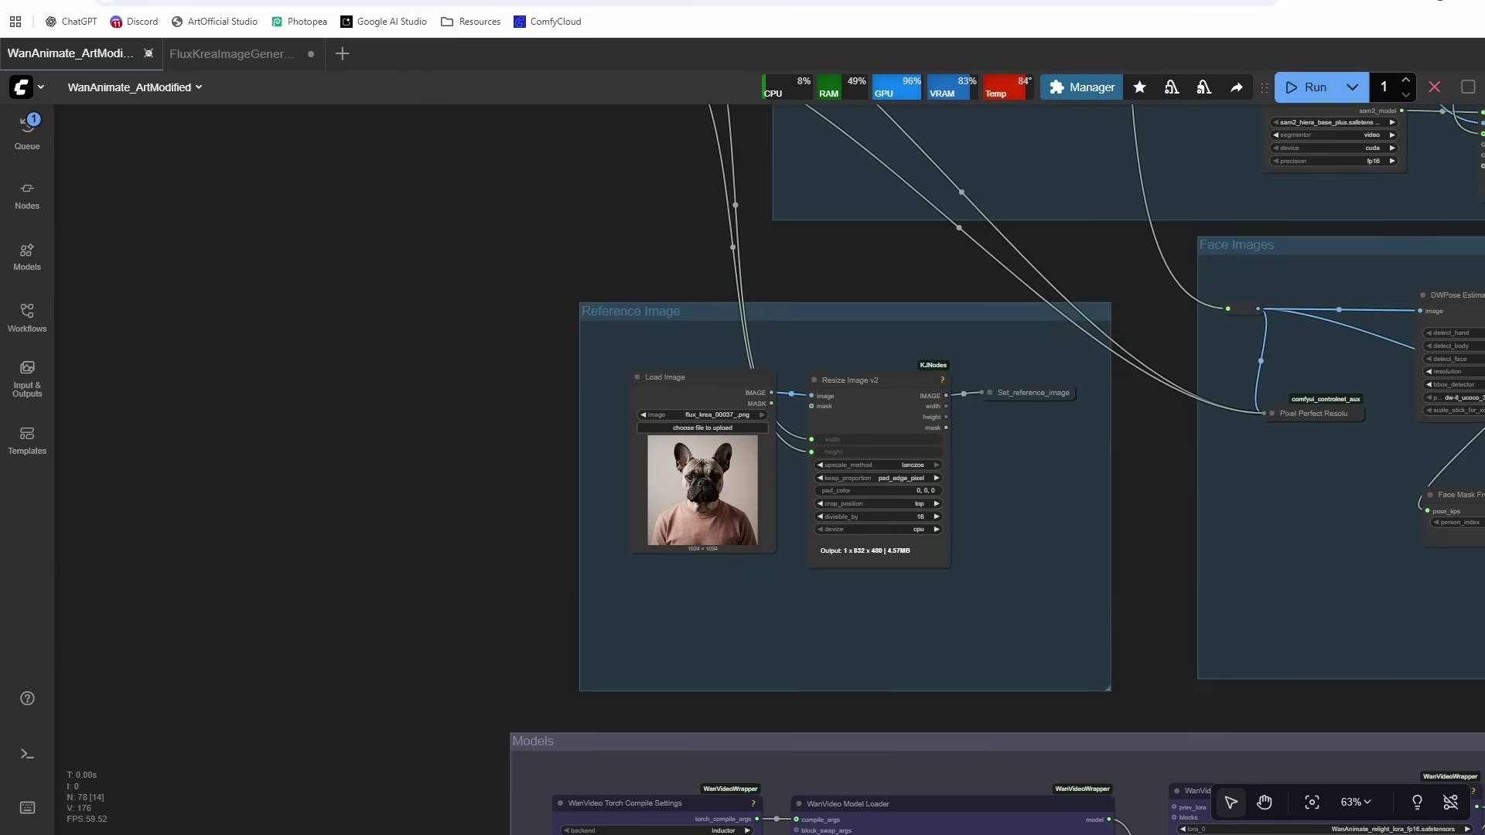
drag(1365, 567, 724, 488)
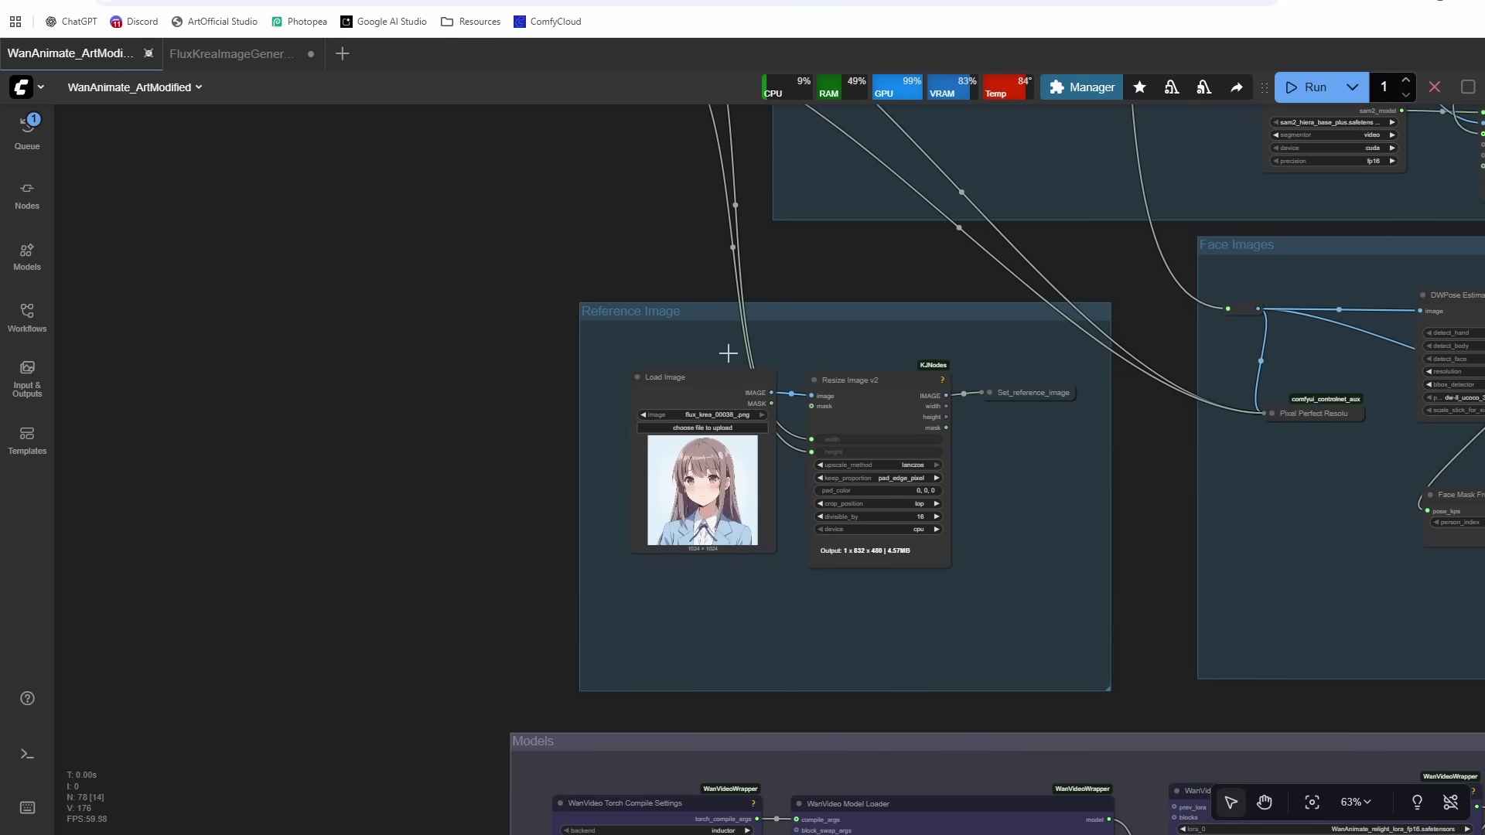
- Replace the positive prompt in the Sampling & Decode group with "An anime woman dancing in a dress"
drag(669, 222, 370, 446)
drag(957, 485, 616, 70)
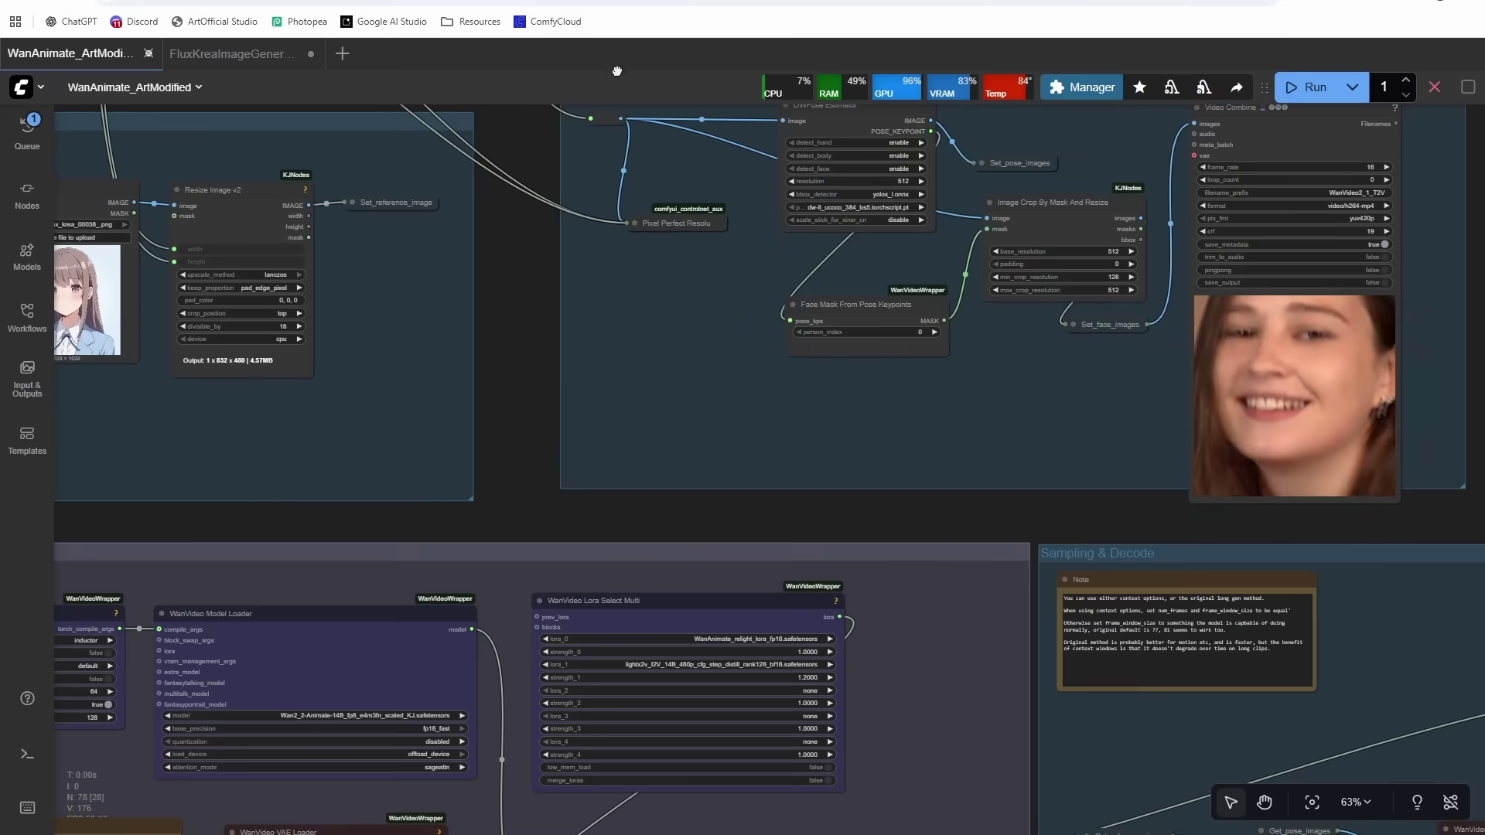
drag(870, 412, 870, 340)
scroll(869, 340, down, 6)
scroll(870, 340, right, 5)
drag(771, 576, 654, 296)
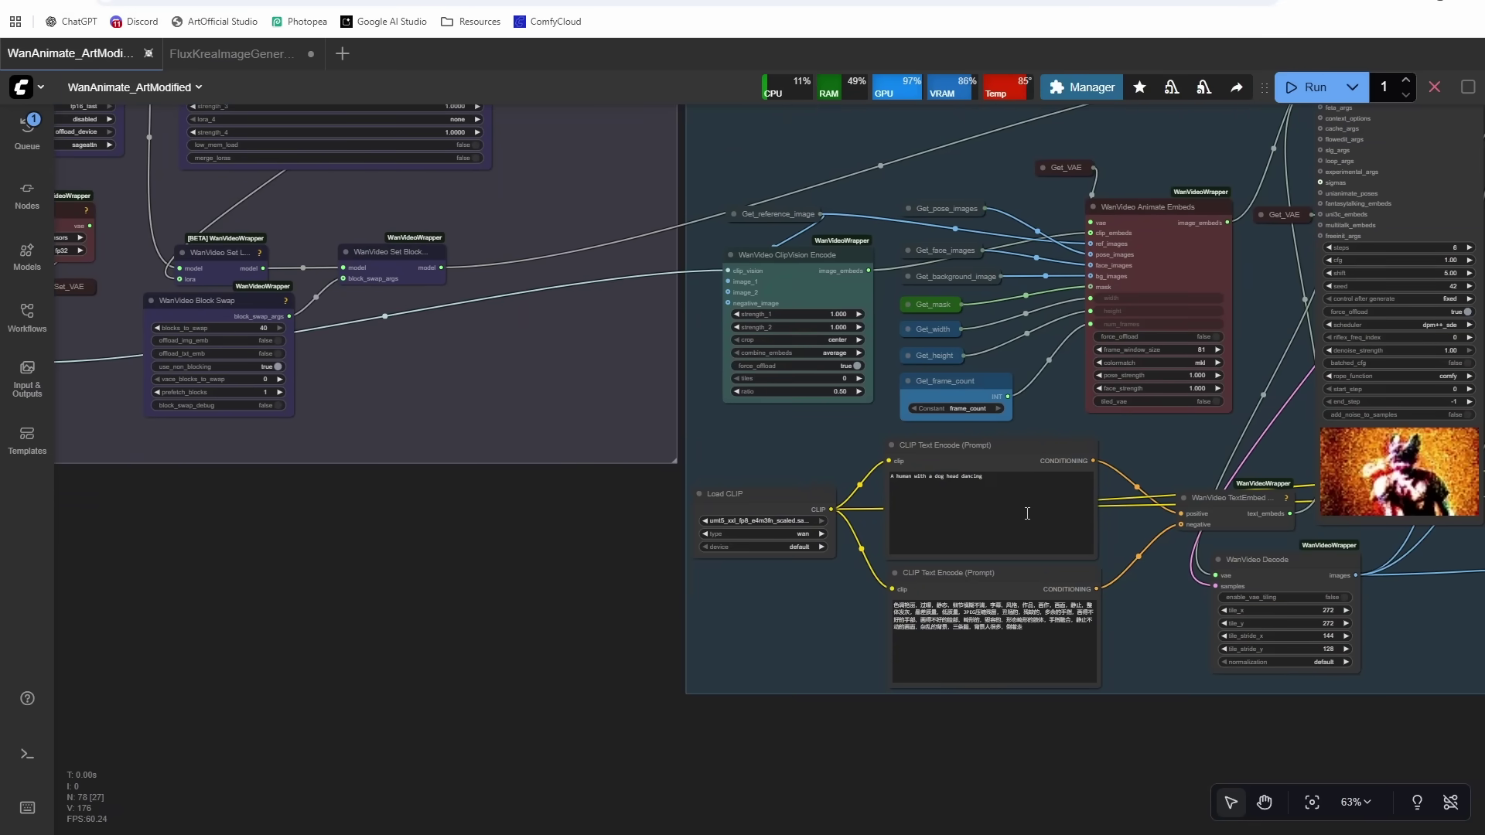
drag(1028, 514, 736, 437)
text(An anime woman)
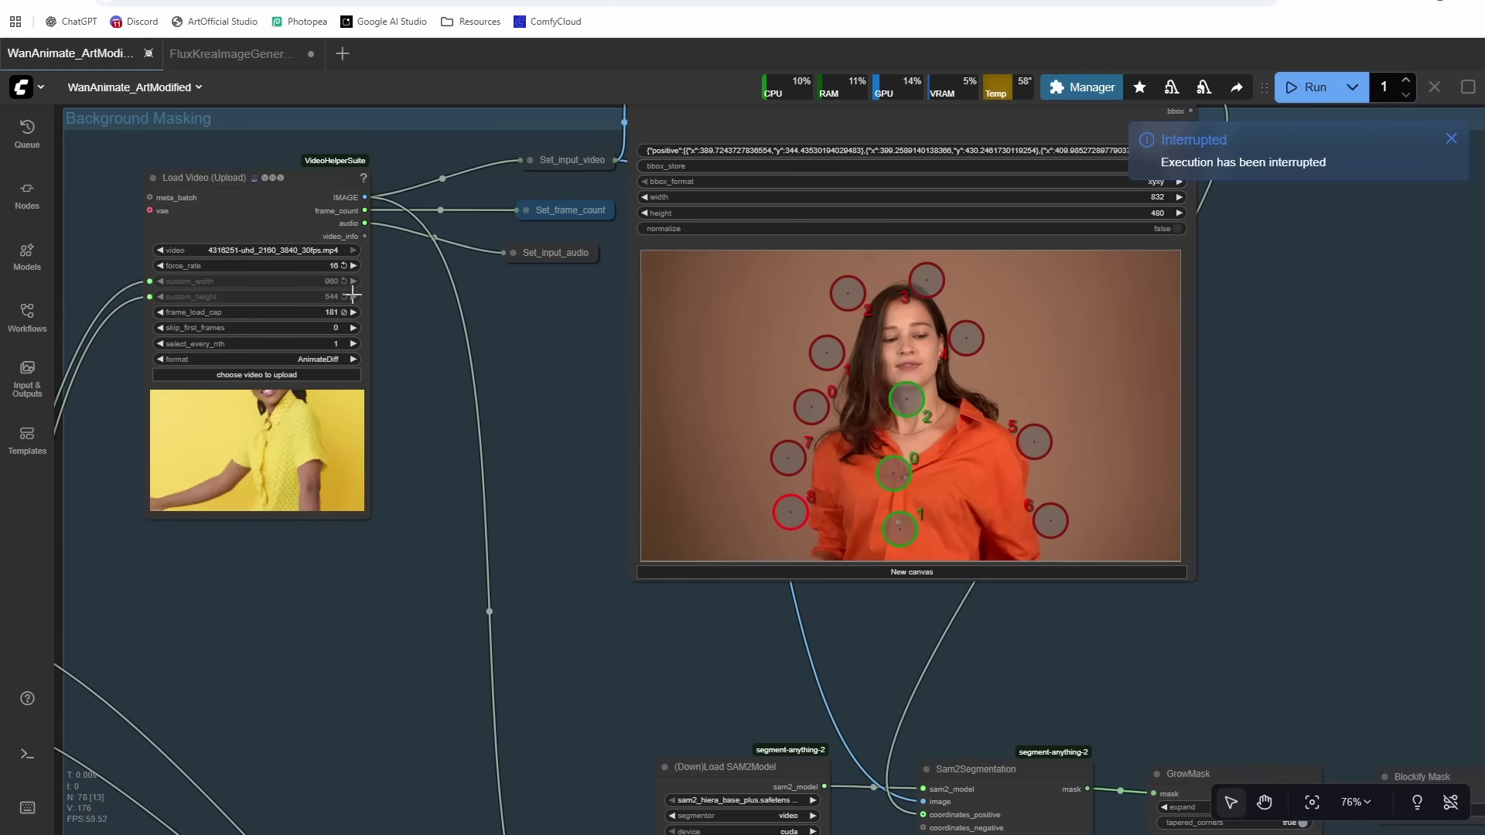
- Set the source video's frame_load_cap to 61 in the Background Masking group
click(287, 313)
text(61)
key(Return)
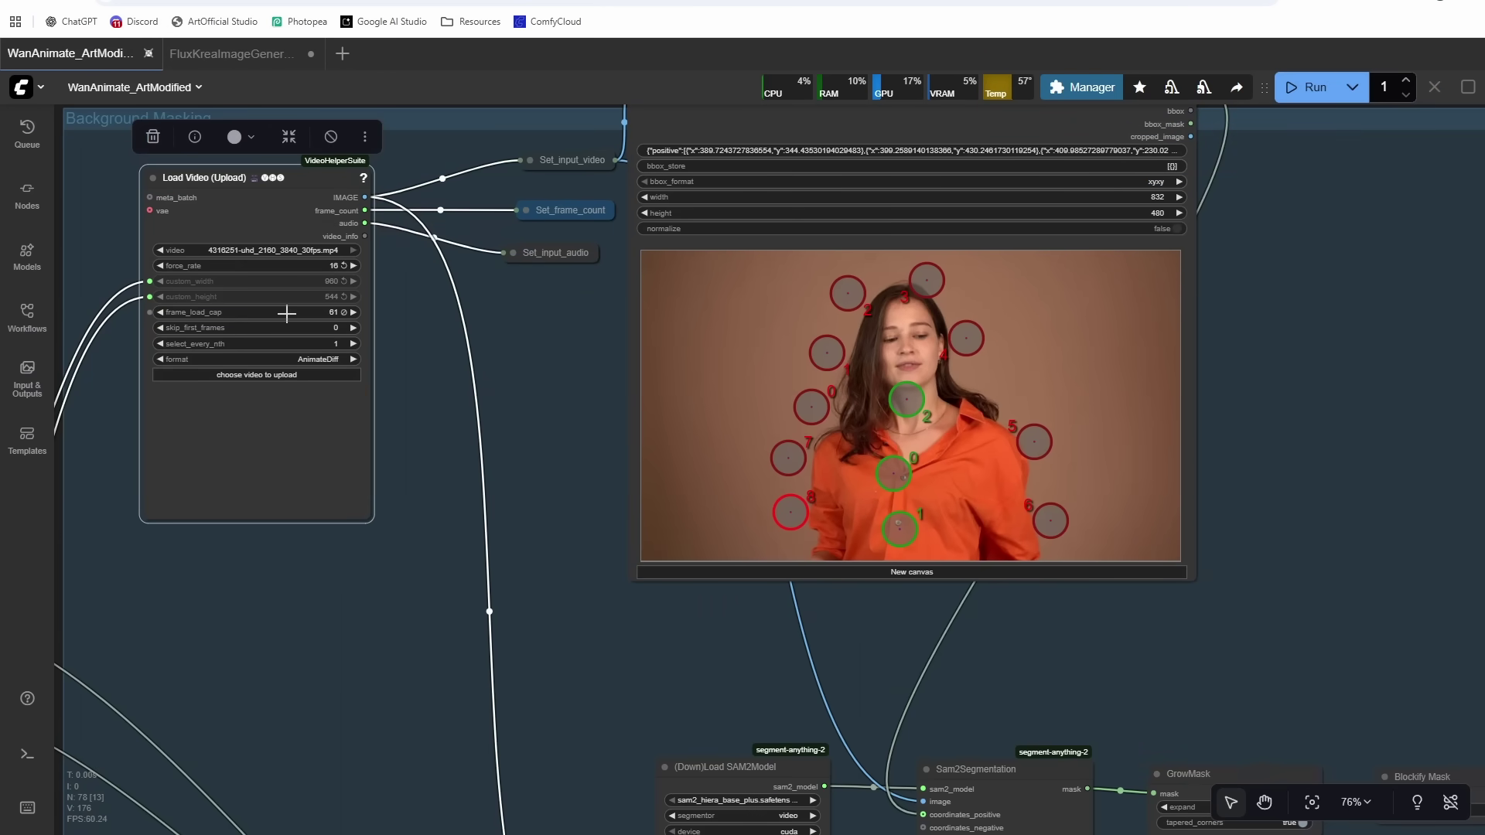
- Move the three positive points onto the woman's face and yellow dress, and the negative points onto the background around her
drag(1330, 333, 1237, 423)
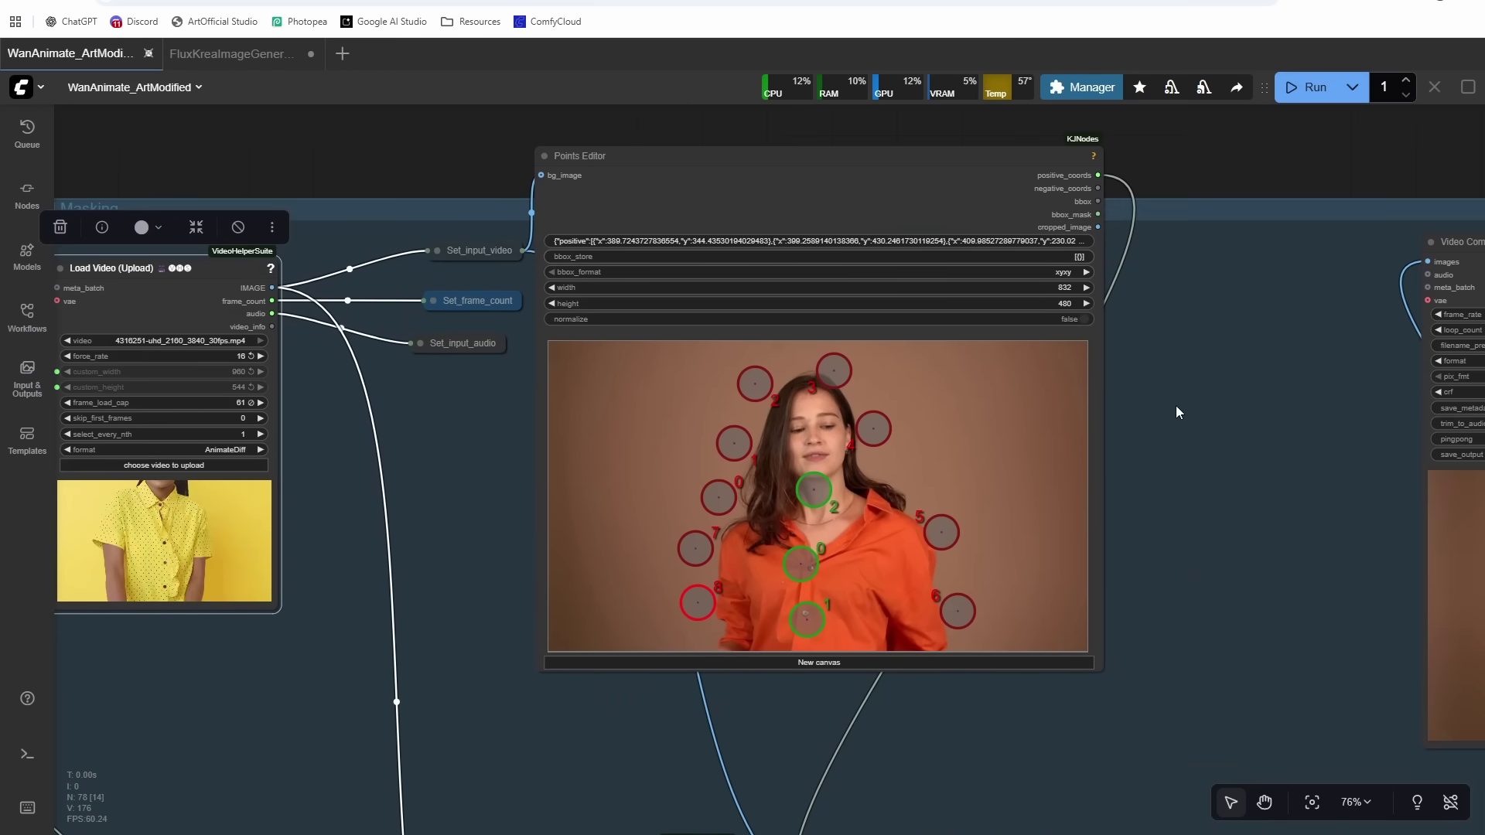
mouse_move(1238, 350)
mouse_down()
mouse_move(1184, 325)
mouse_move(1240, 334)
mouse_up()
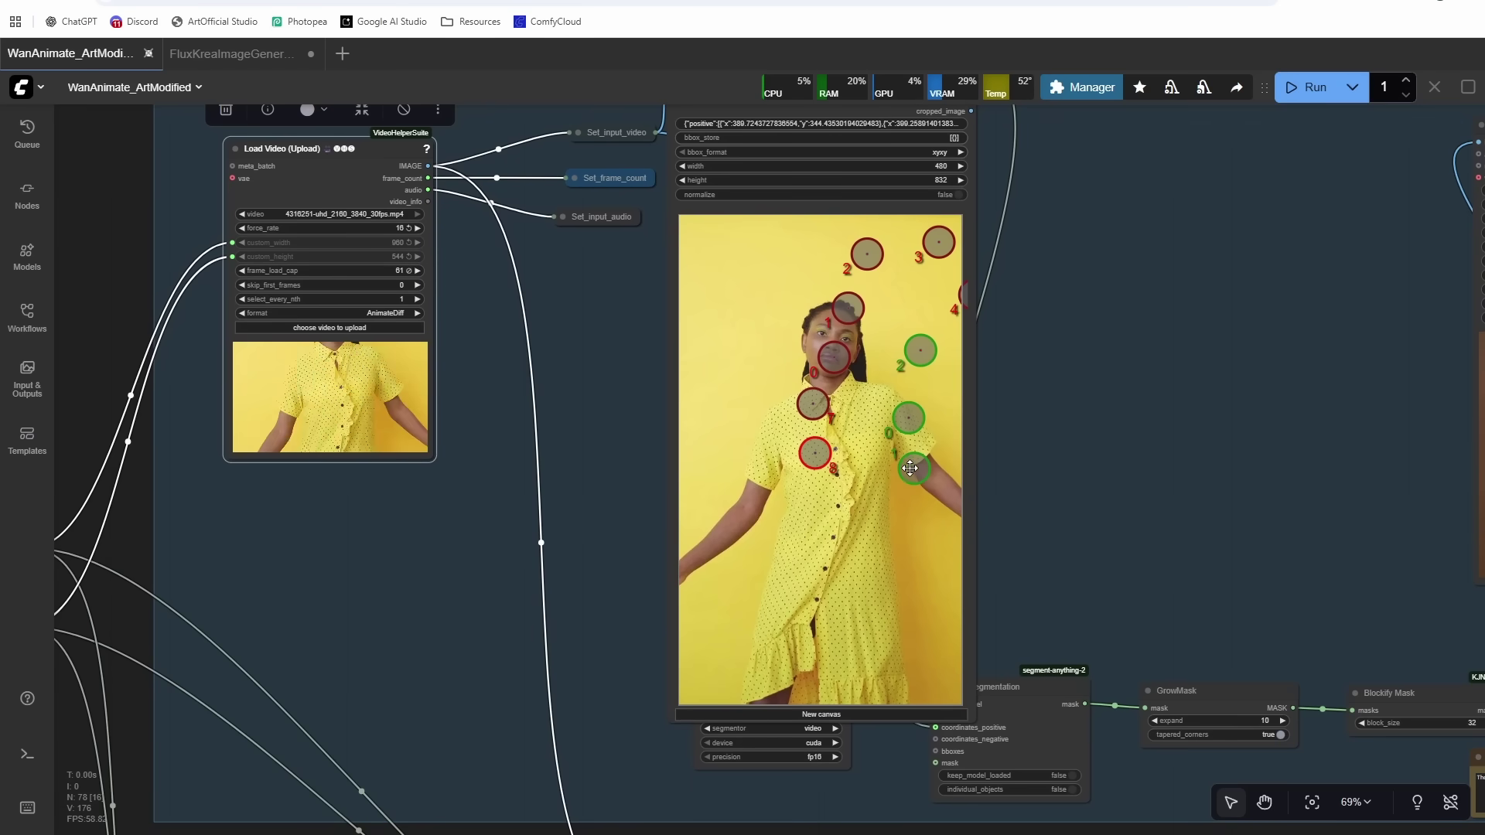
drag(910, 468, 812, 636)
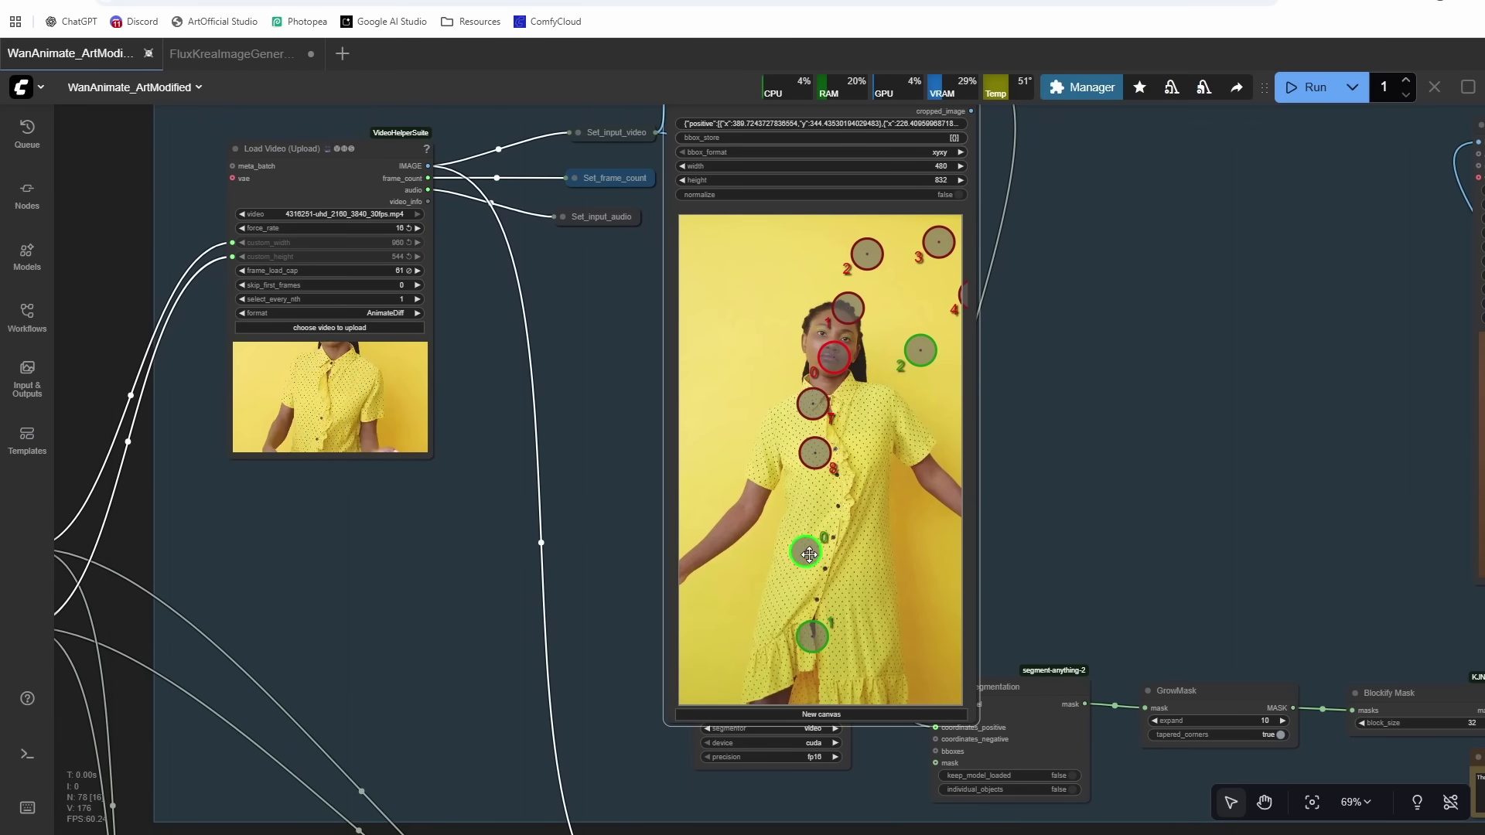
drag(921, 350, 831, 337)
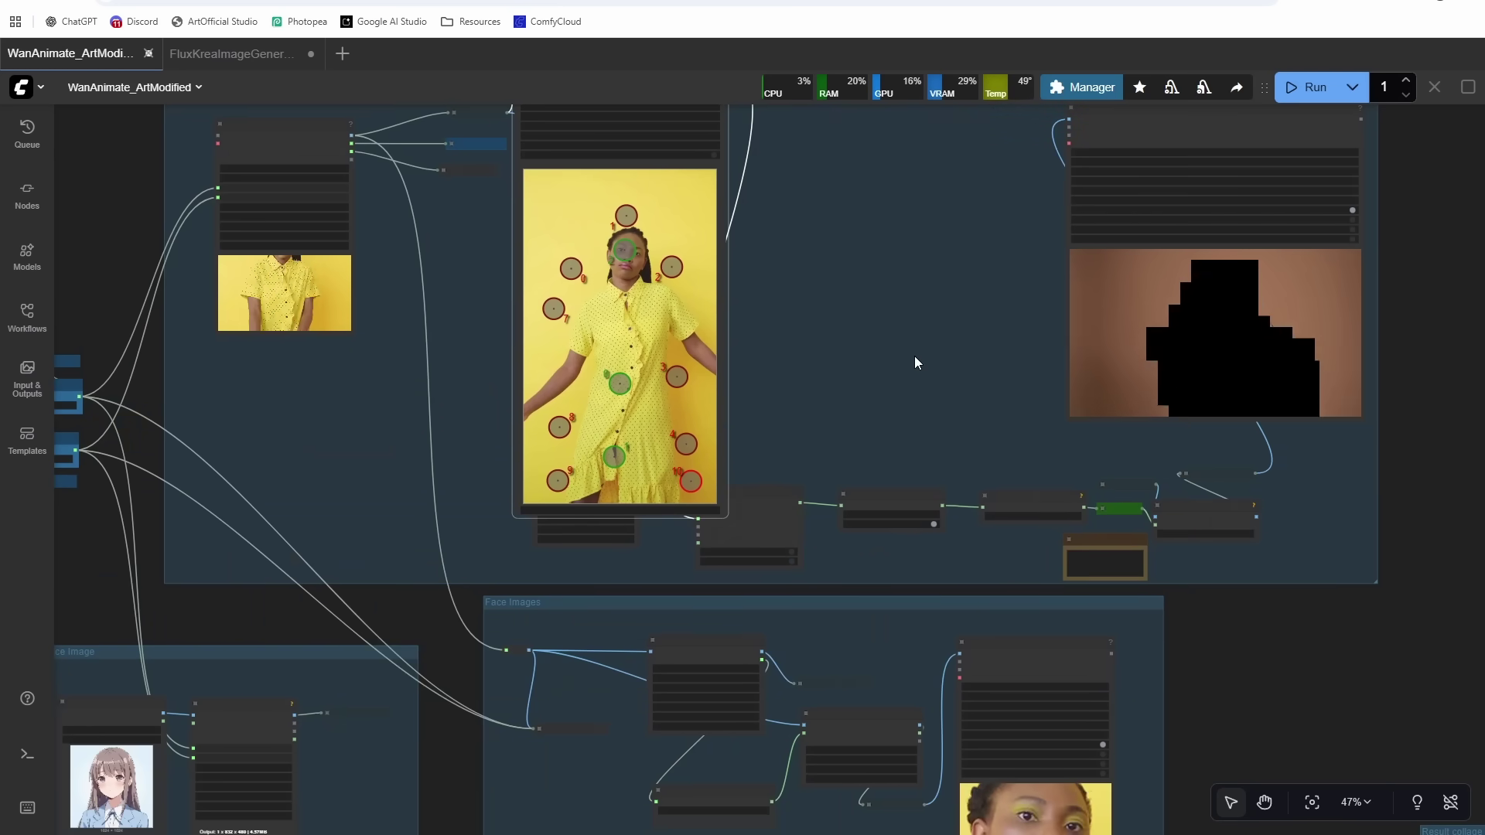
- Run the workflow and check the background mask and cropped face previews of the woman in the yellow dress
key(ctrl+Return)
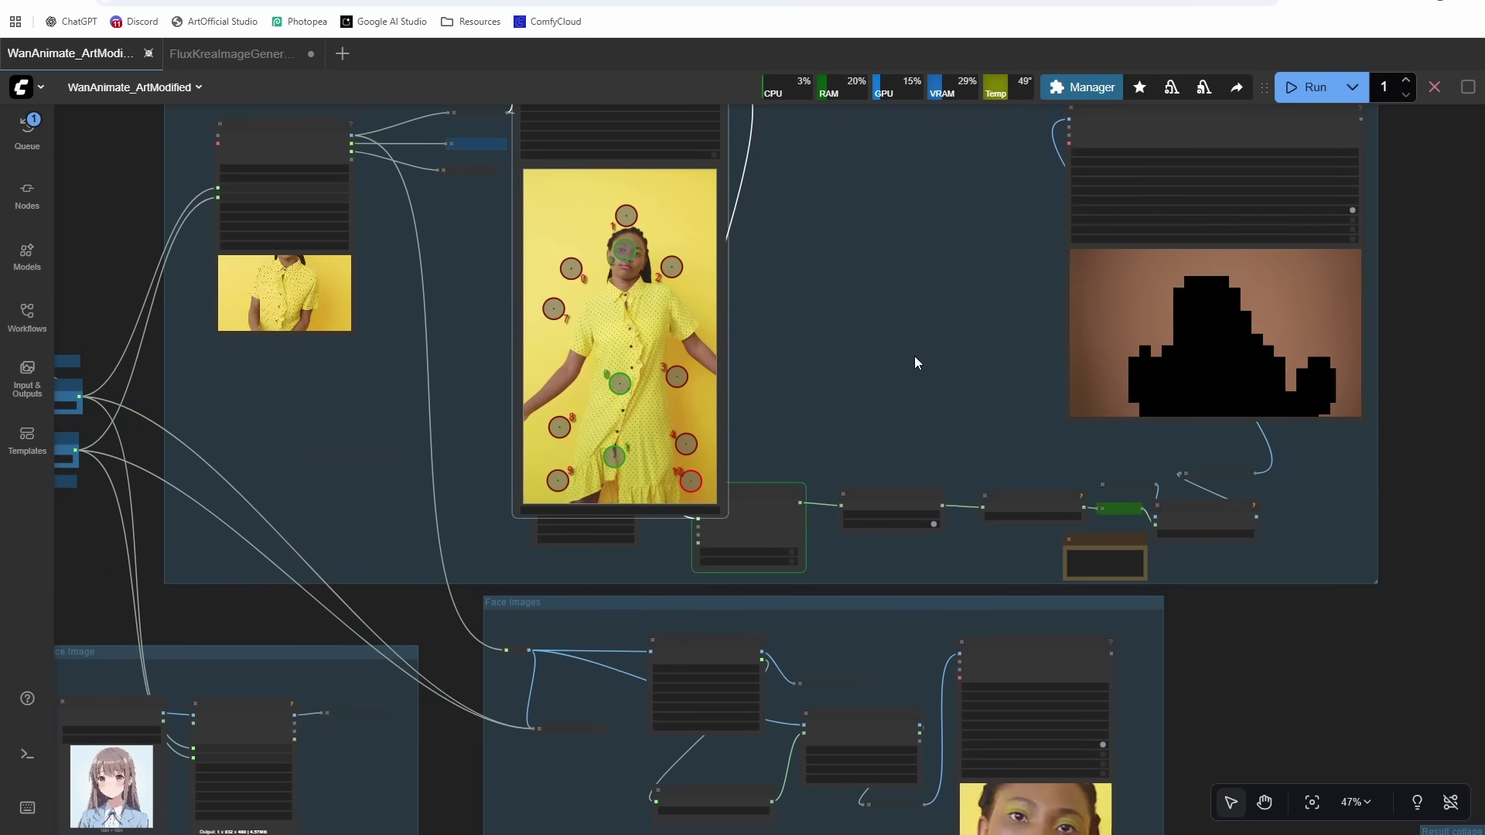
scroll(890, 320, down, 2)
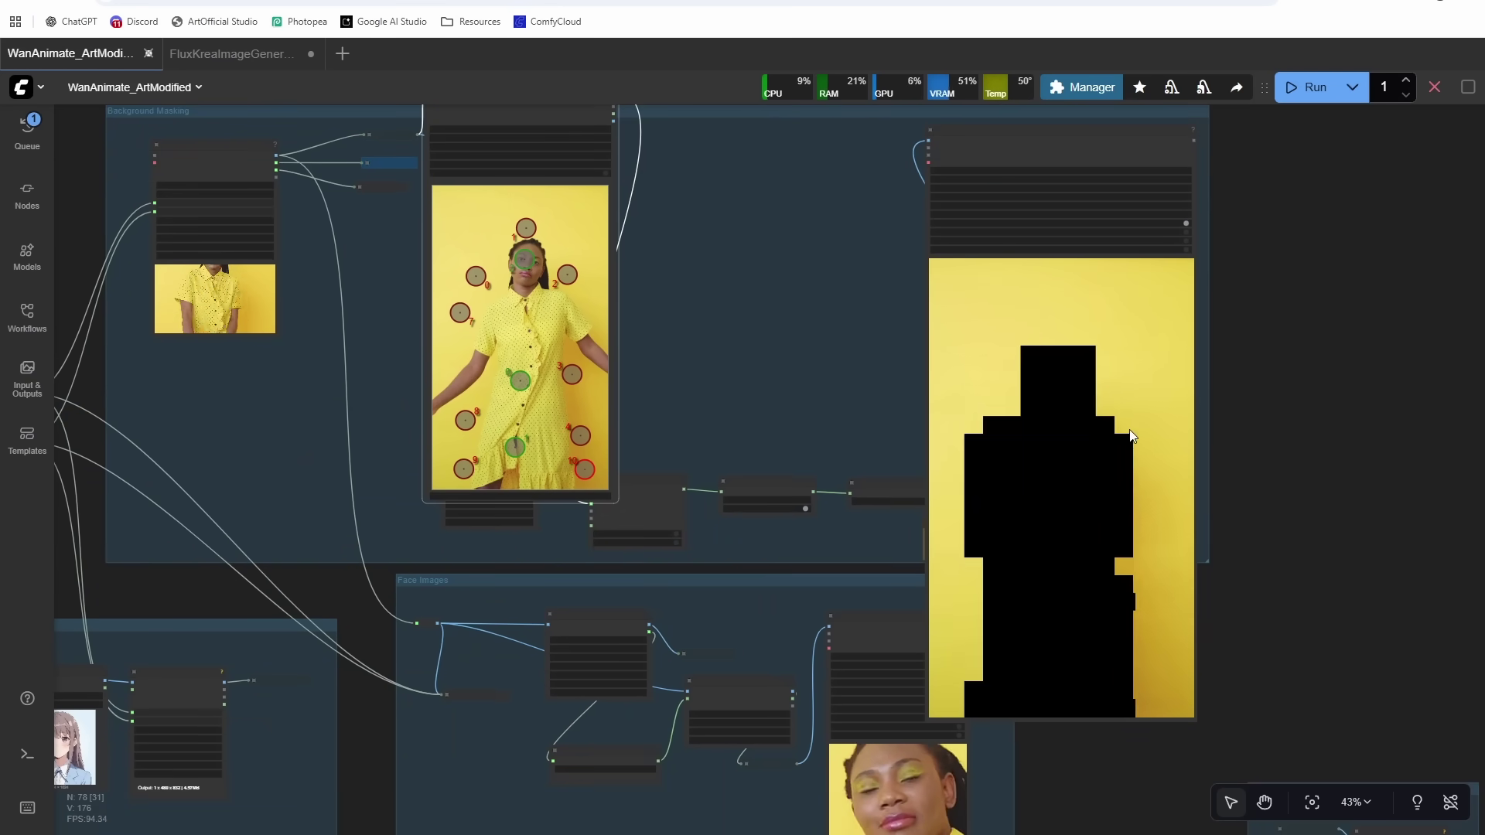
scroll(1109, 404, down, 2)
scroll(993, 503, up, 10)
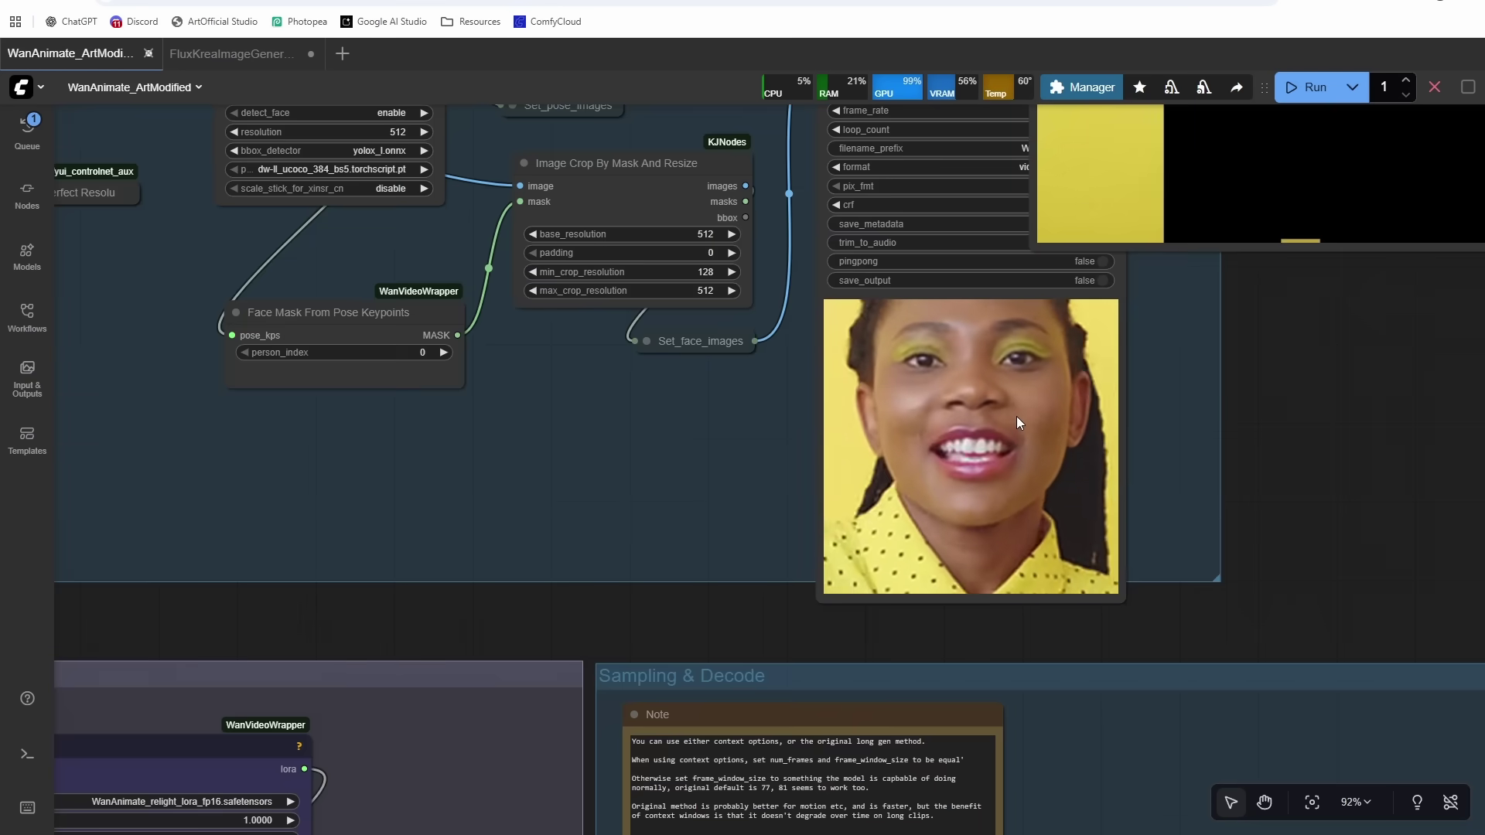
scroll(1014, 413, down, 5)
scroll(1014, 413, up, 6)
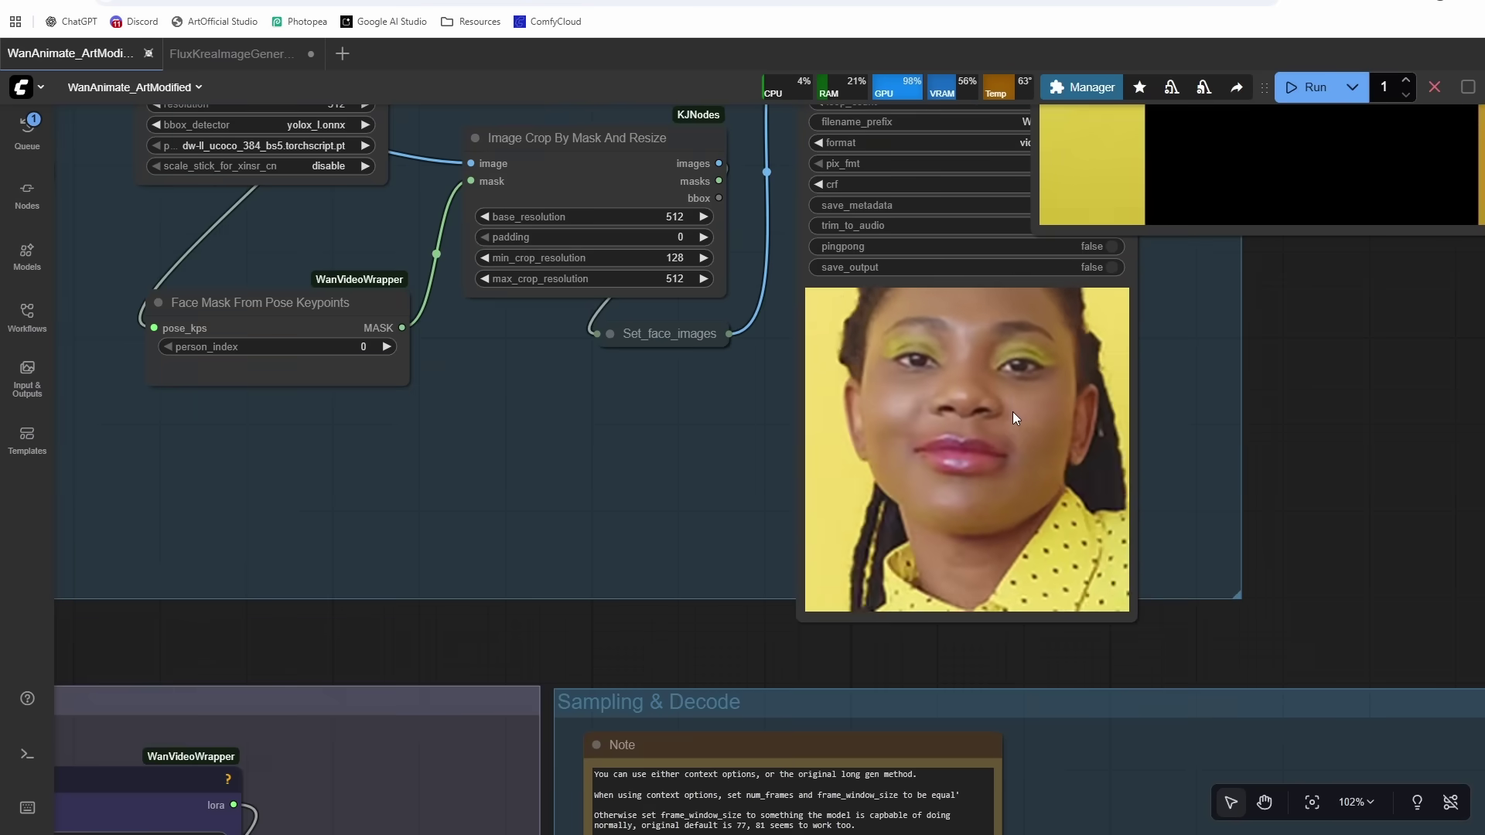
scroll(1013, 412, down, 7)
scroll(1098, 420, up, 1)
drag(1116, 421, 943, 194)
scroll(944, 202, down, 1)
drag(1056, 512, 888, 288)
scroll(916, 367, up, 3)
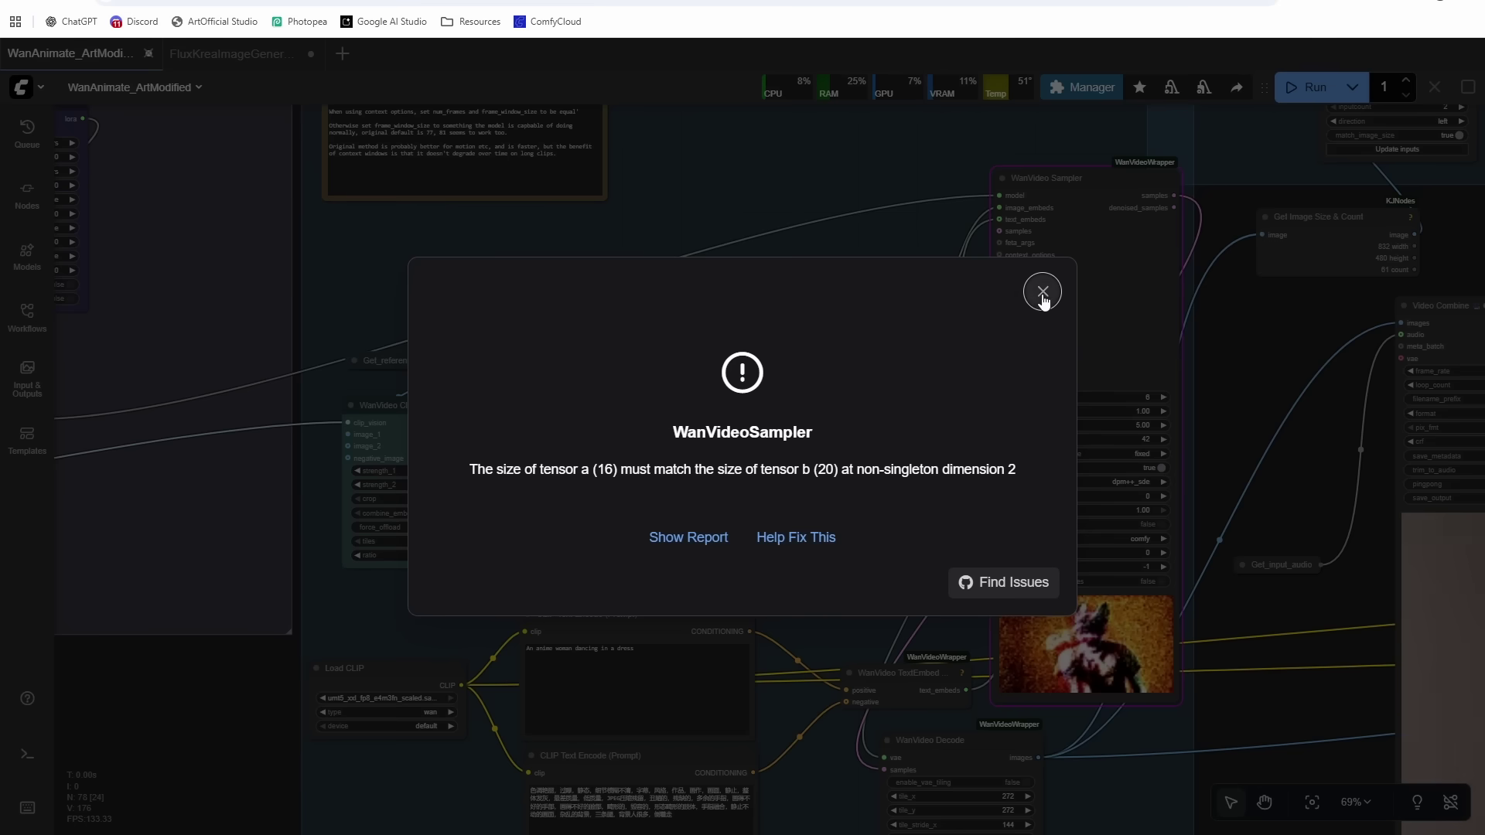
- Dismiss the WanVideoSampler error, rerun the workflow and check the generated anime woman video
click(1042, 297)
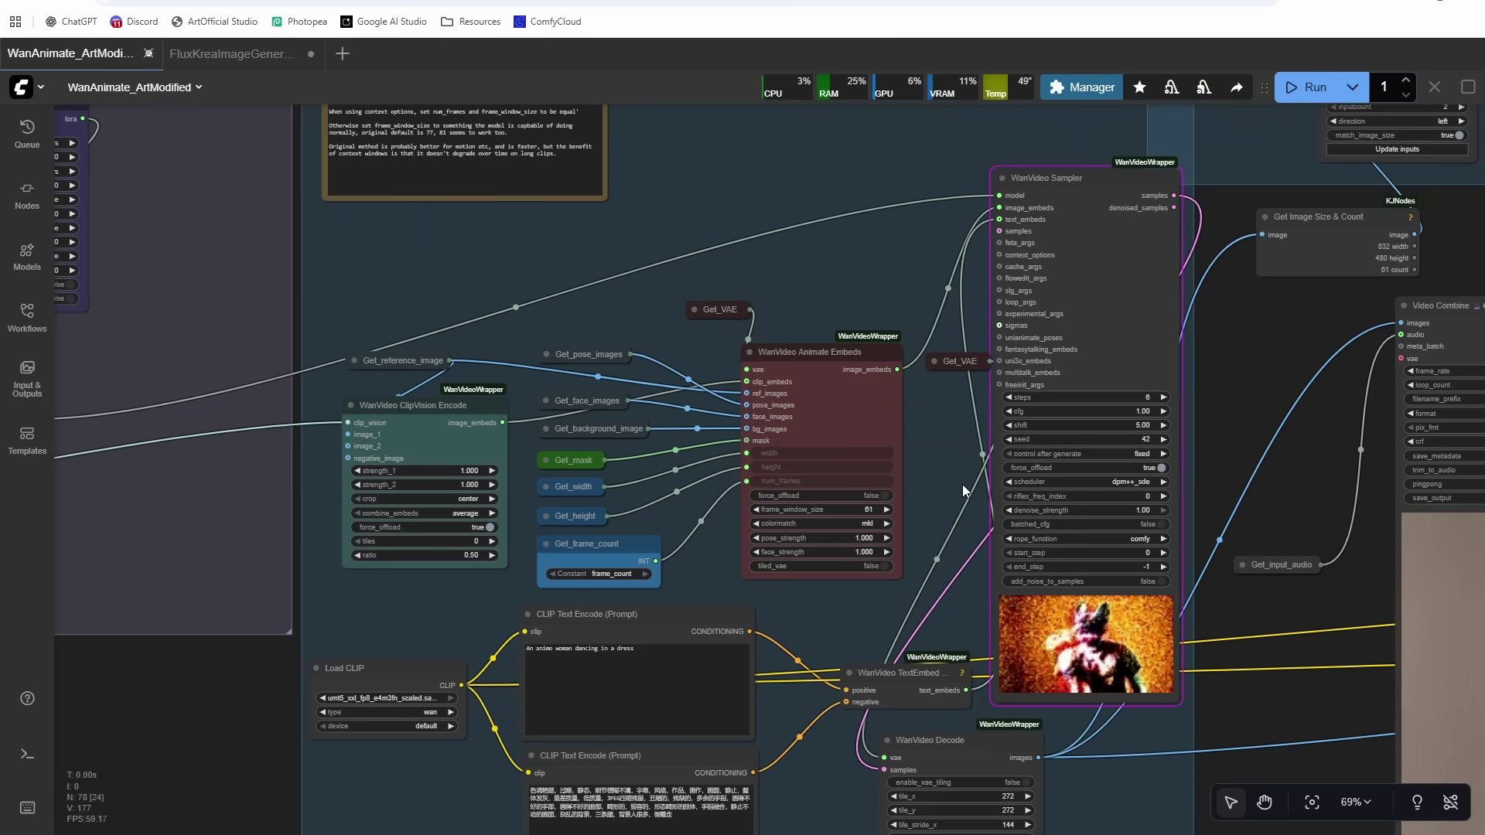
key(ctrl+Return)
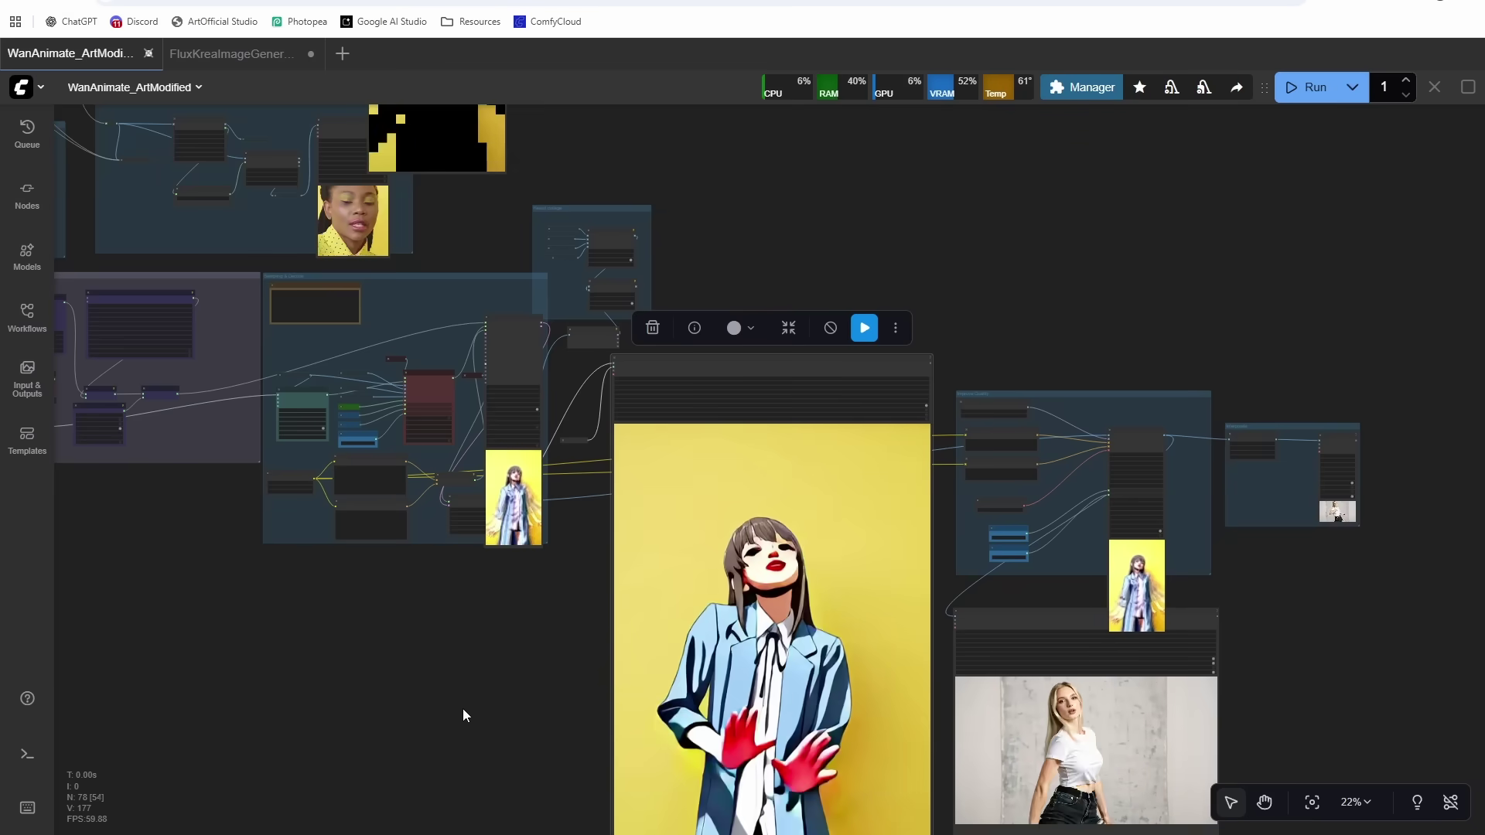
scroll(825, 486, up, 3)
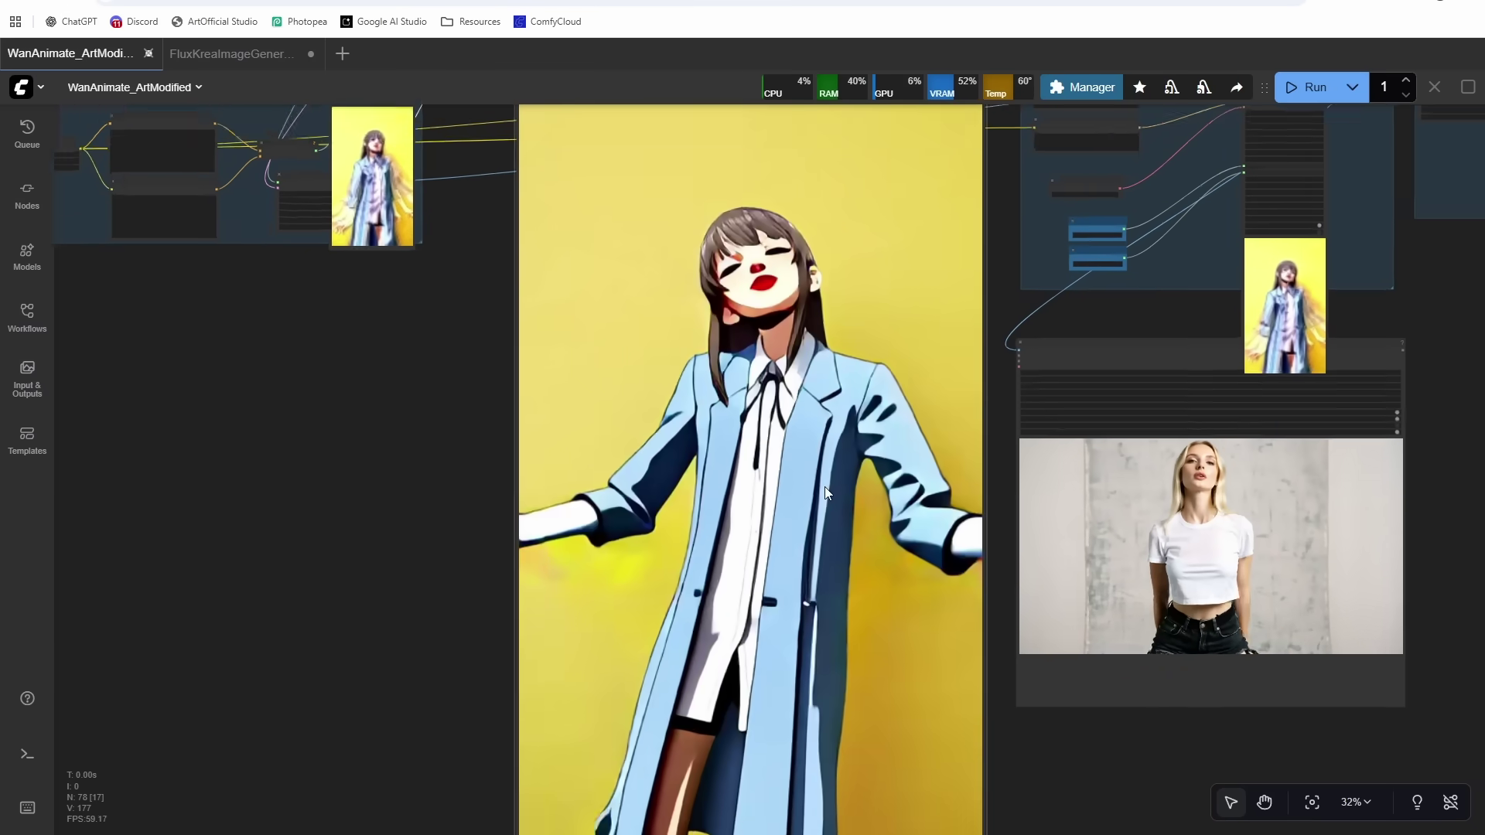
scroll(778, 255, down, 4)
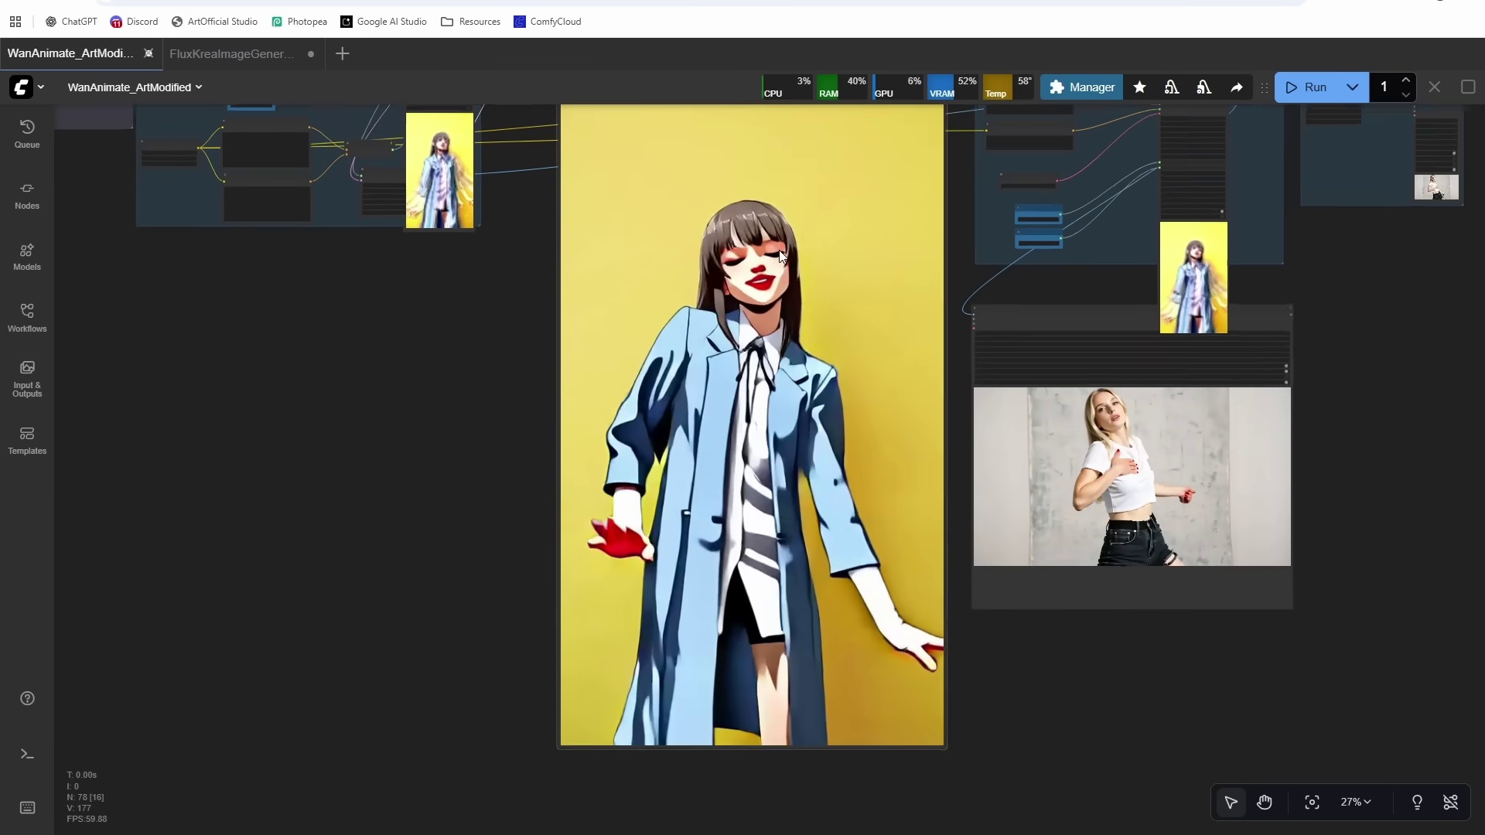
- Inspect the Face Images group and its cropped face preview alongside the anime reference image
drag(379, 412, 364, 681)
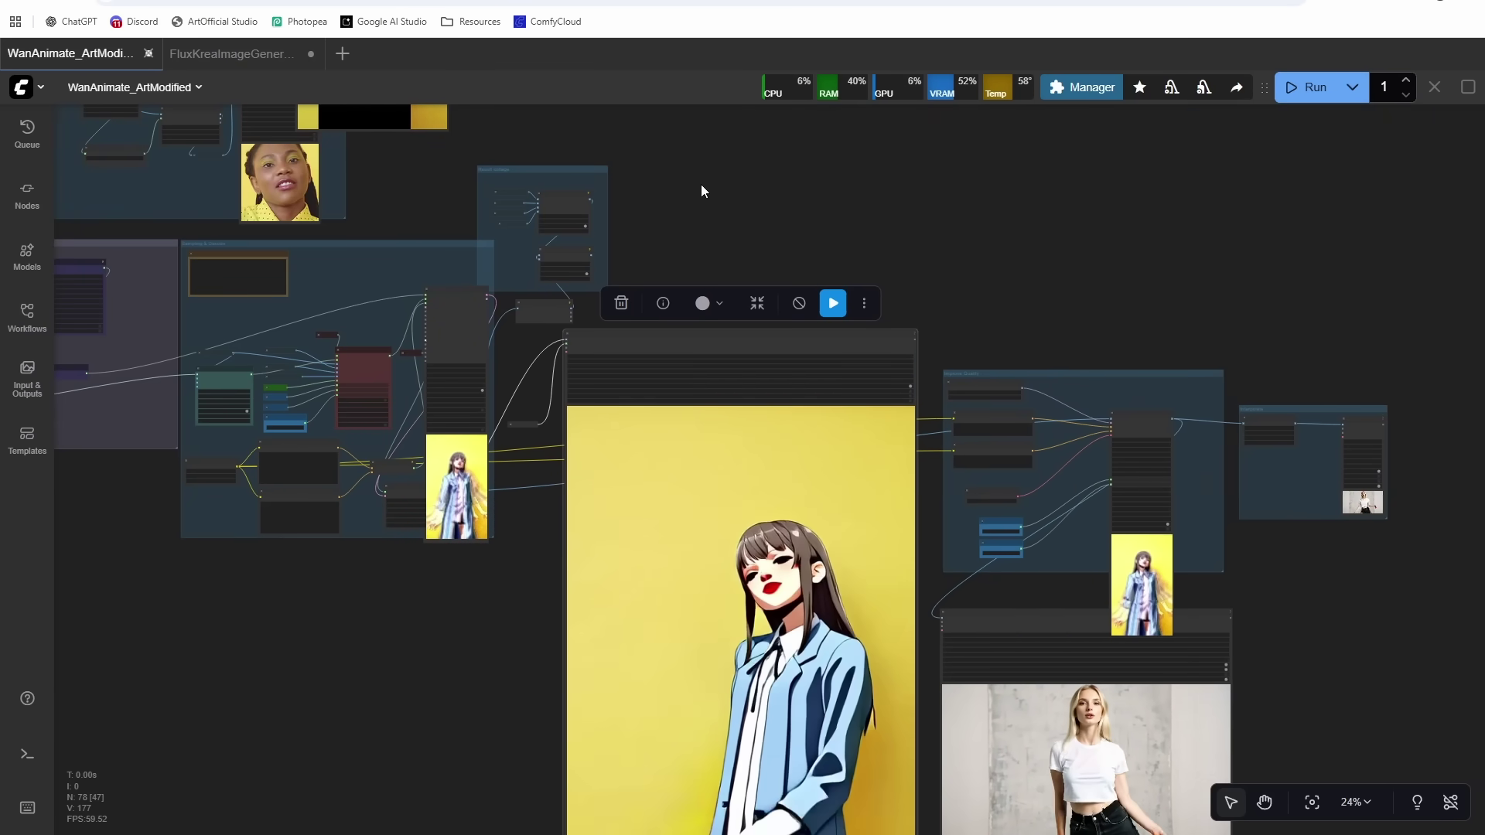
drag(702, 186, 1070, 540)
scroll(124, 451, up, 12)
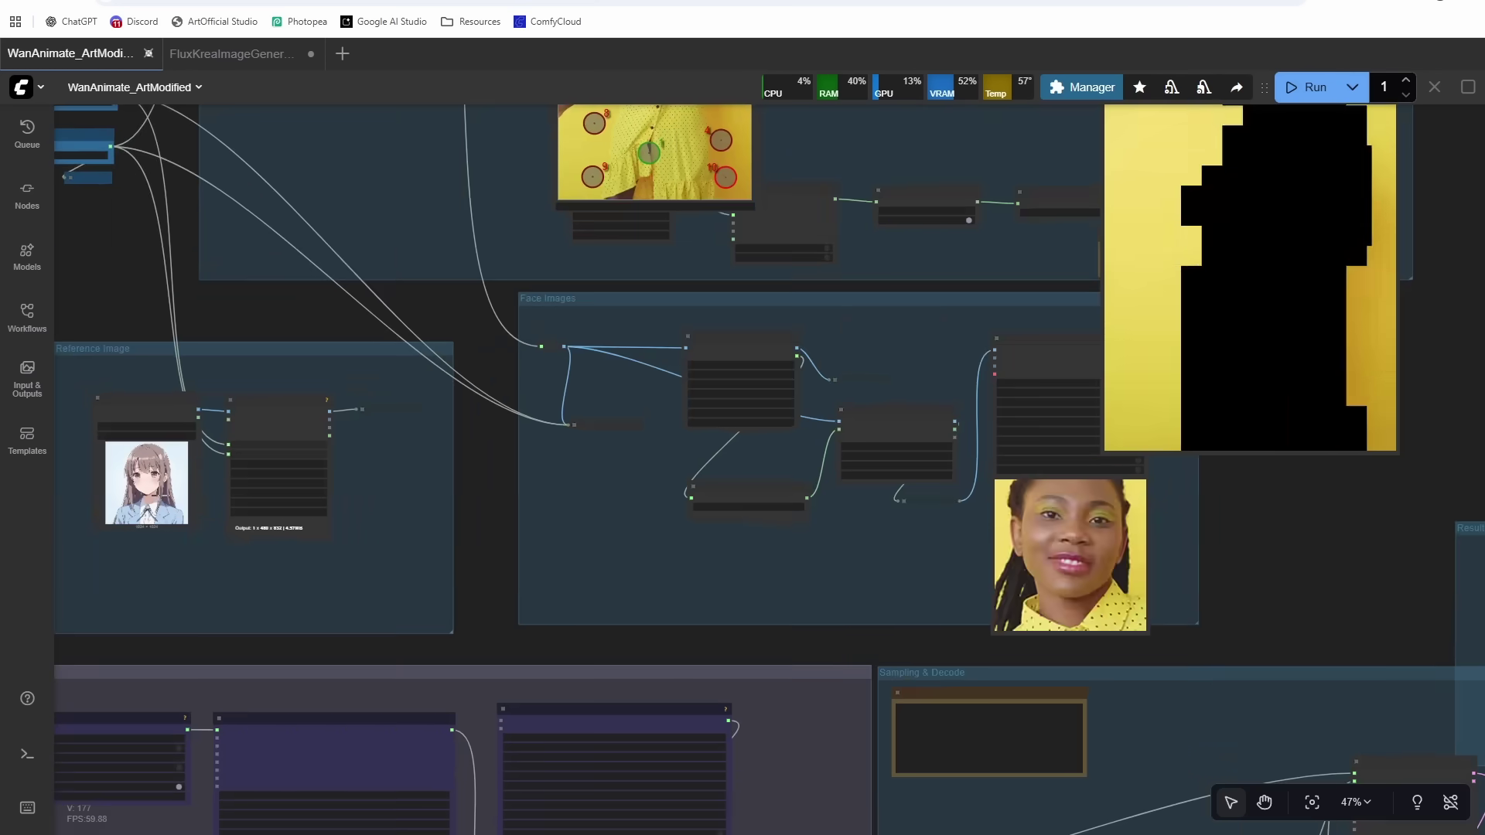
drag(581, 591, 378, 515)
scroll(378, 516, down, 3)
drag(534, 499, 610, 494)
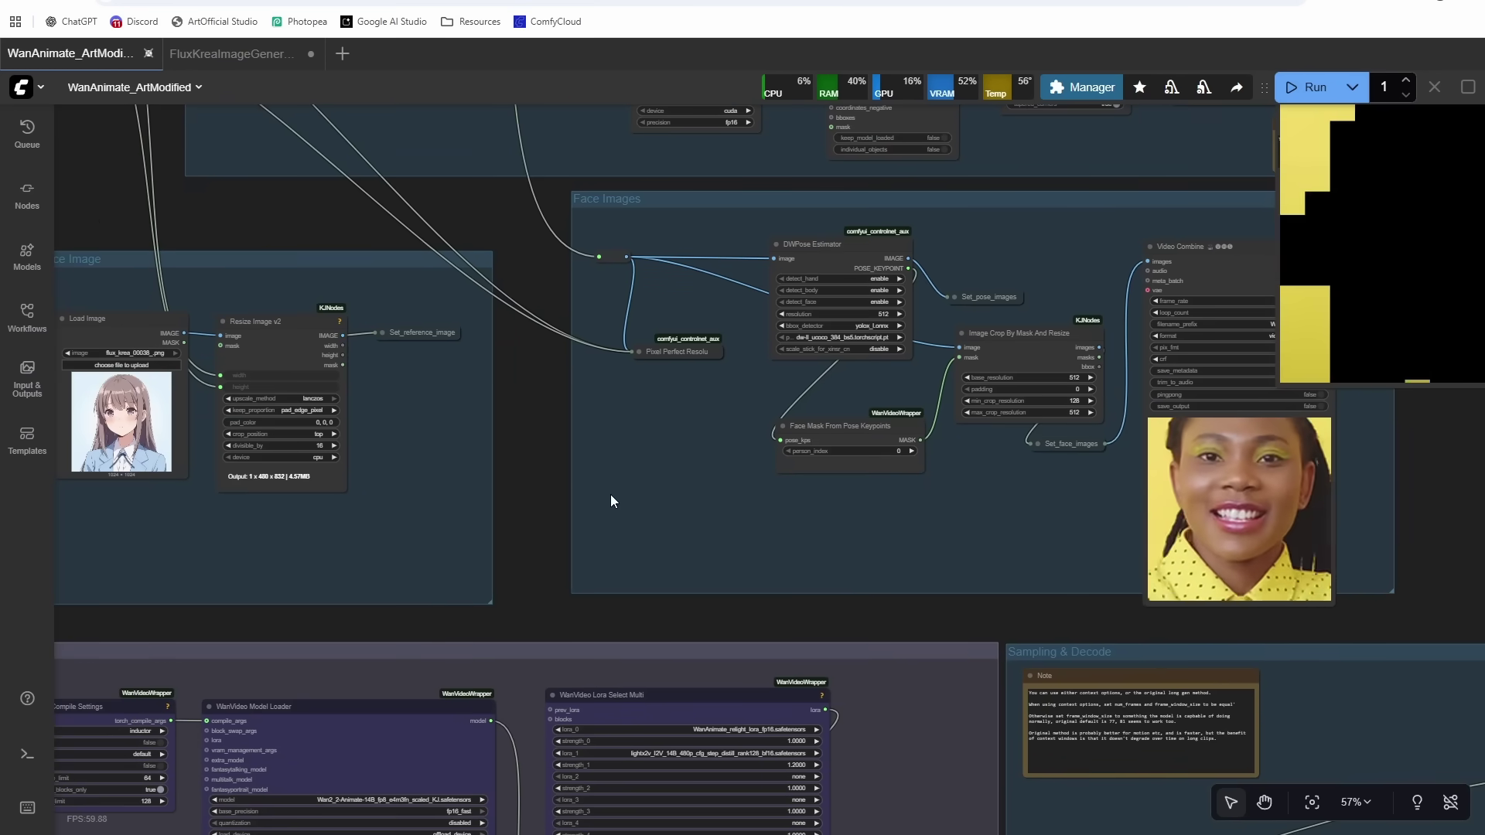
- Examine the generated anime woman video's face, hands and clothing in the output preview beside the Sampling & Decode group
scroll(611, 494, down, 1)
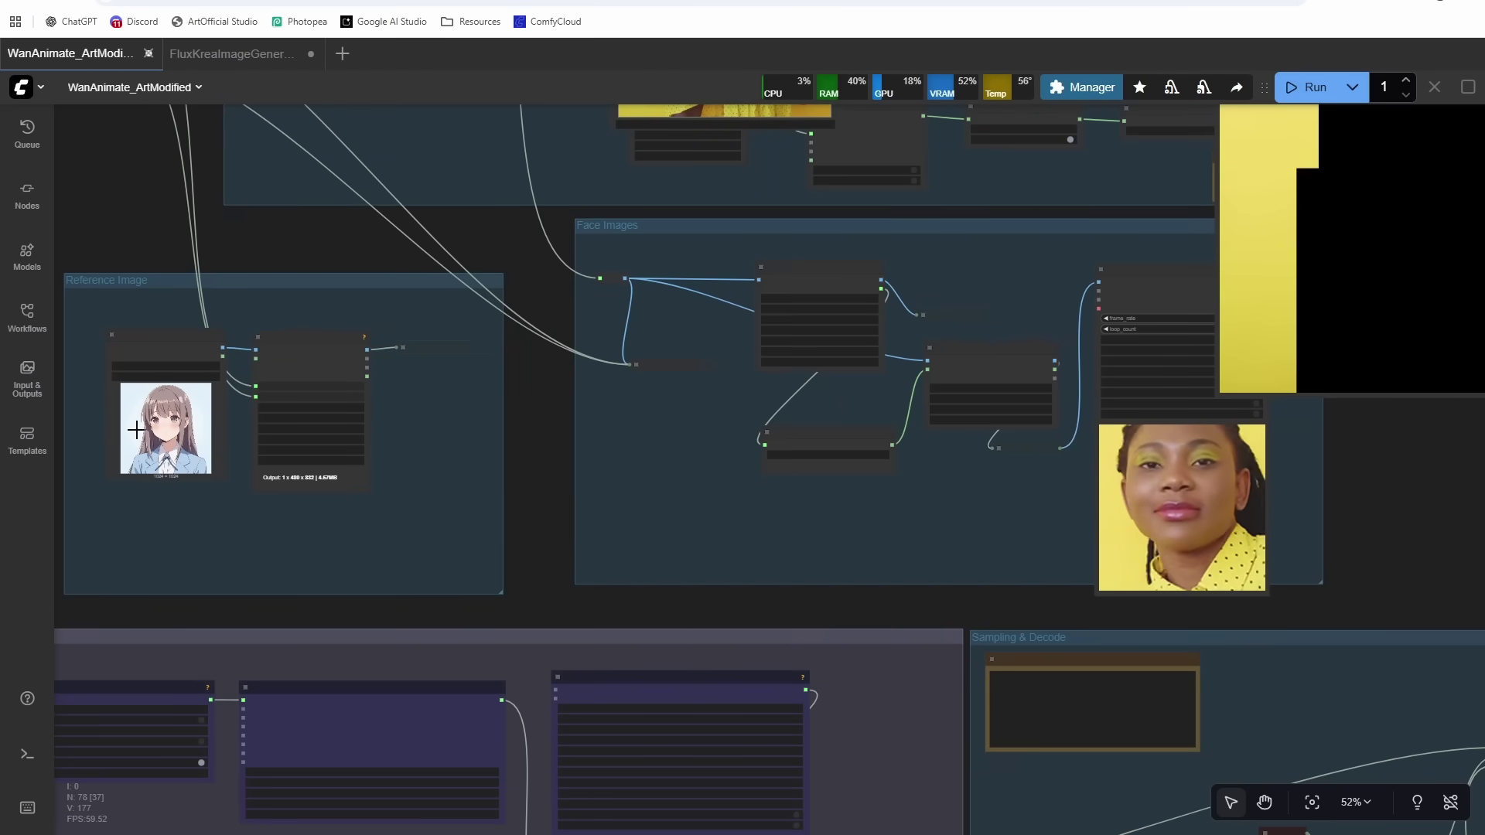
drag(1065, 568, 528, 365)
scroll(561, 376, down, 5)
drag(726, 490, 698, 214)
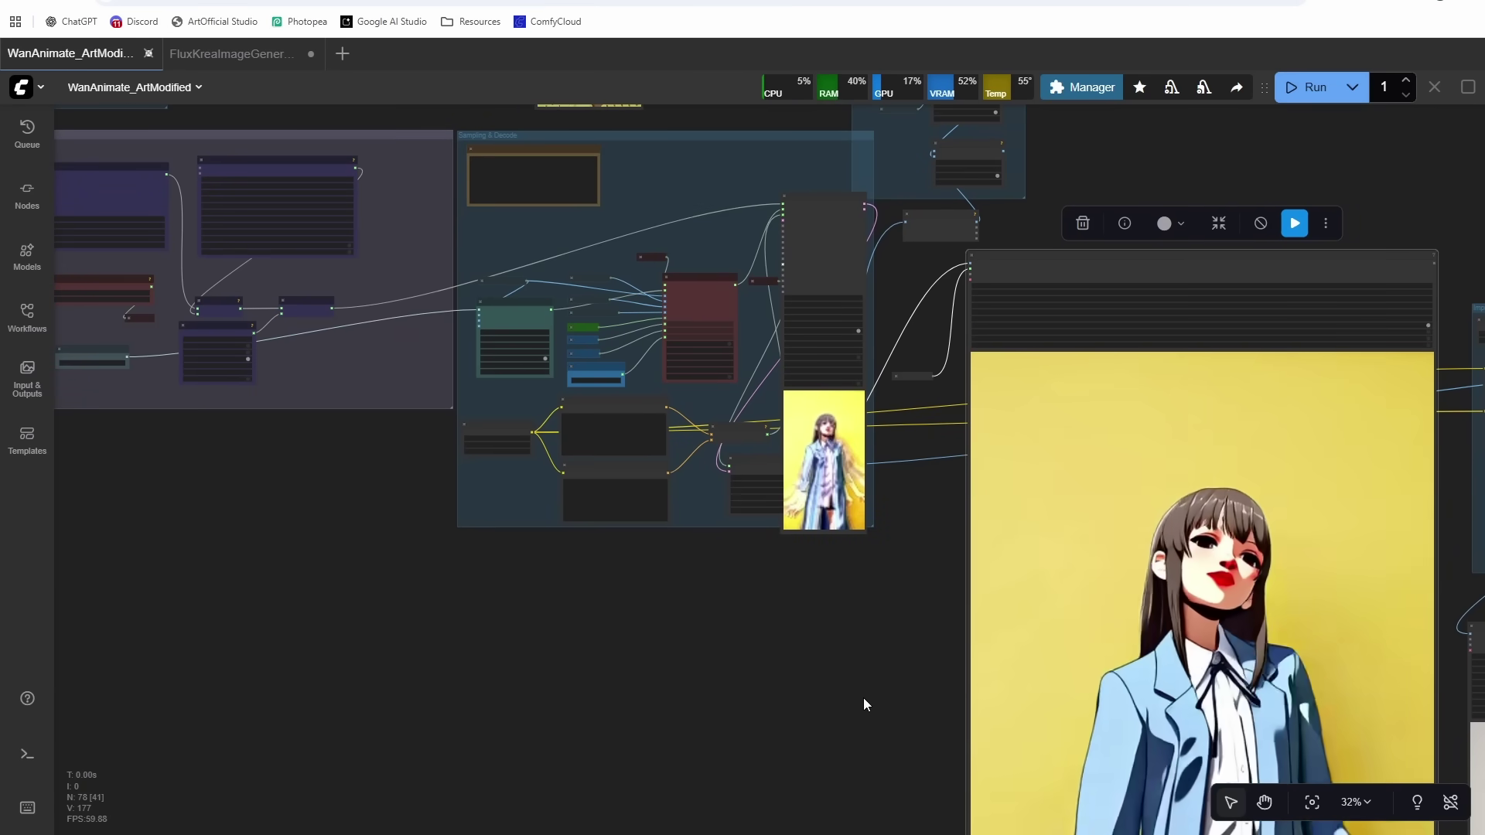
drag(865, 699, 677, 648)
scroll(1113, 608, down, 3)
scroll(1027, 537, up, 1)
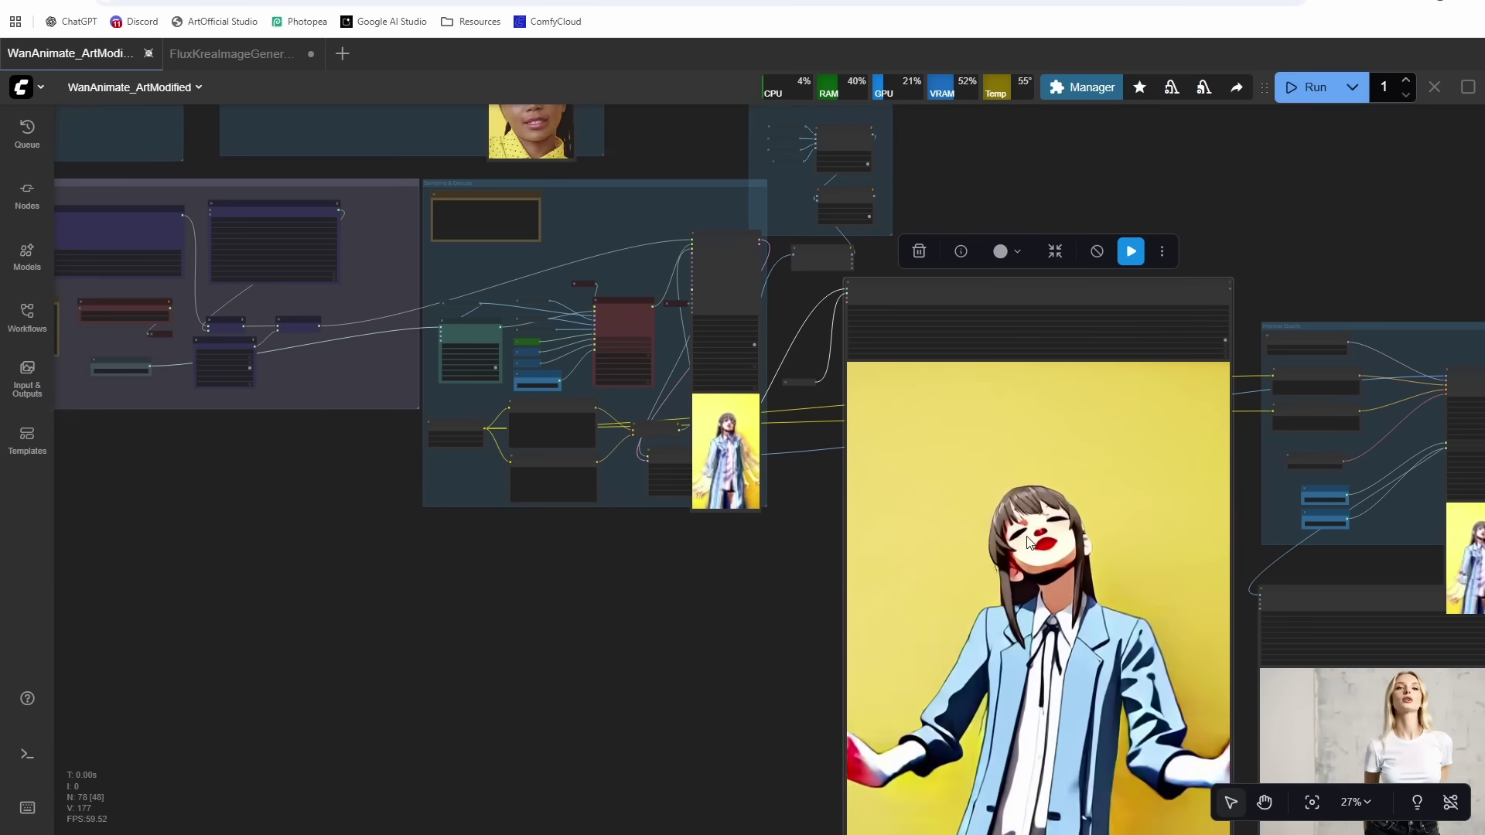
scroll(1027, 536, down, 2)
scroll(1028, 536, up, 5)
scroll(1027, 536, down, 5)
drag(822, 647, 657, 531)
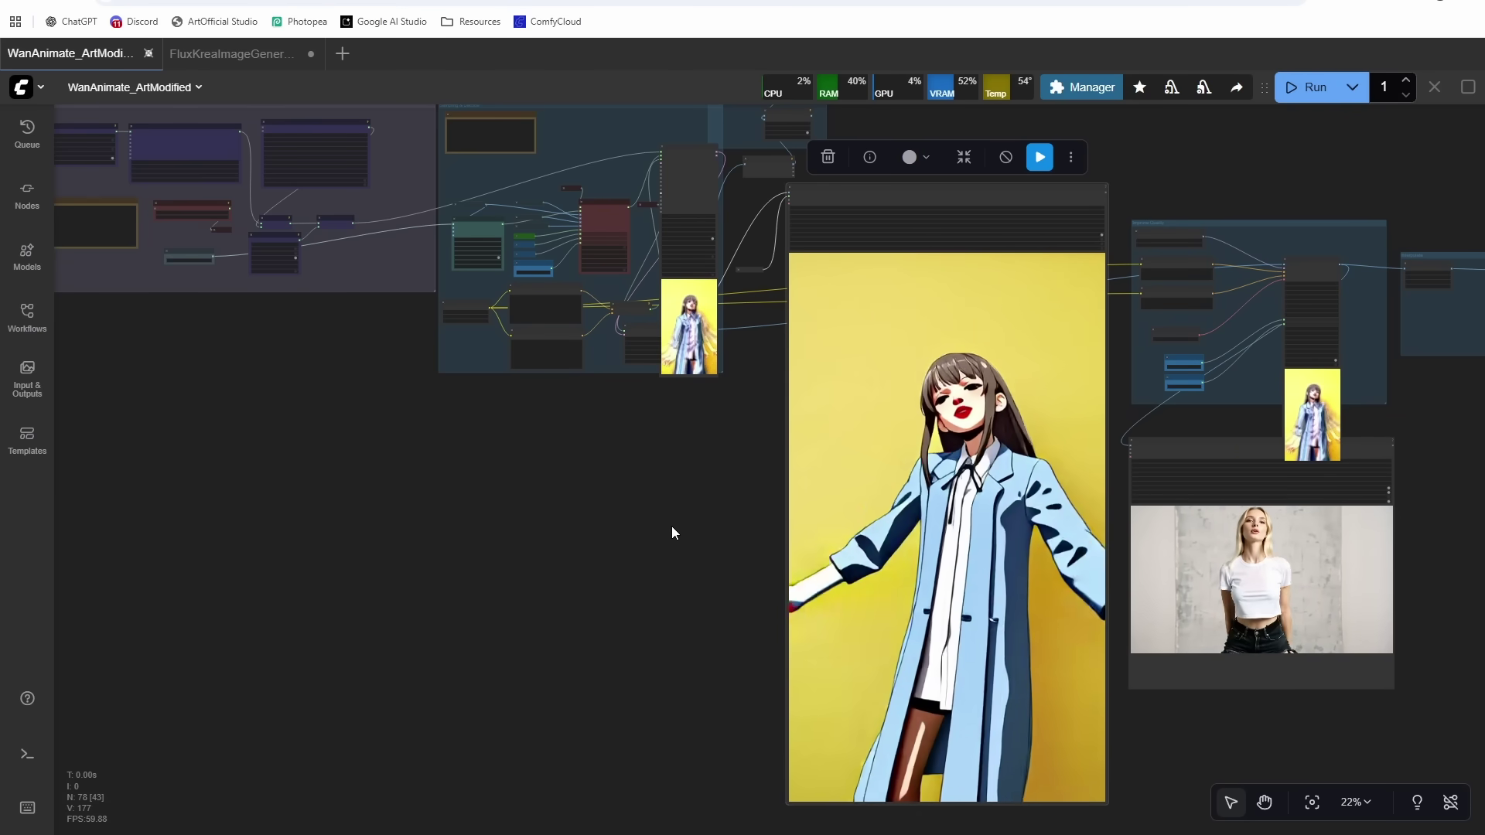
scroll(965, 420, up, 3)
scroll(963, 416, down, 4)
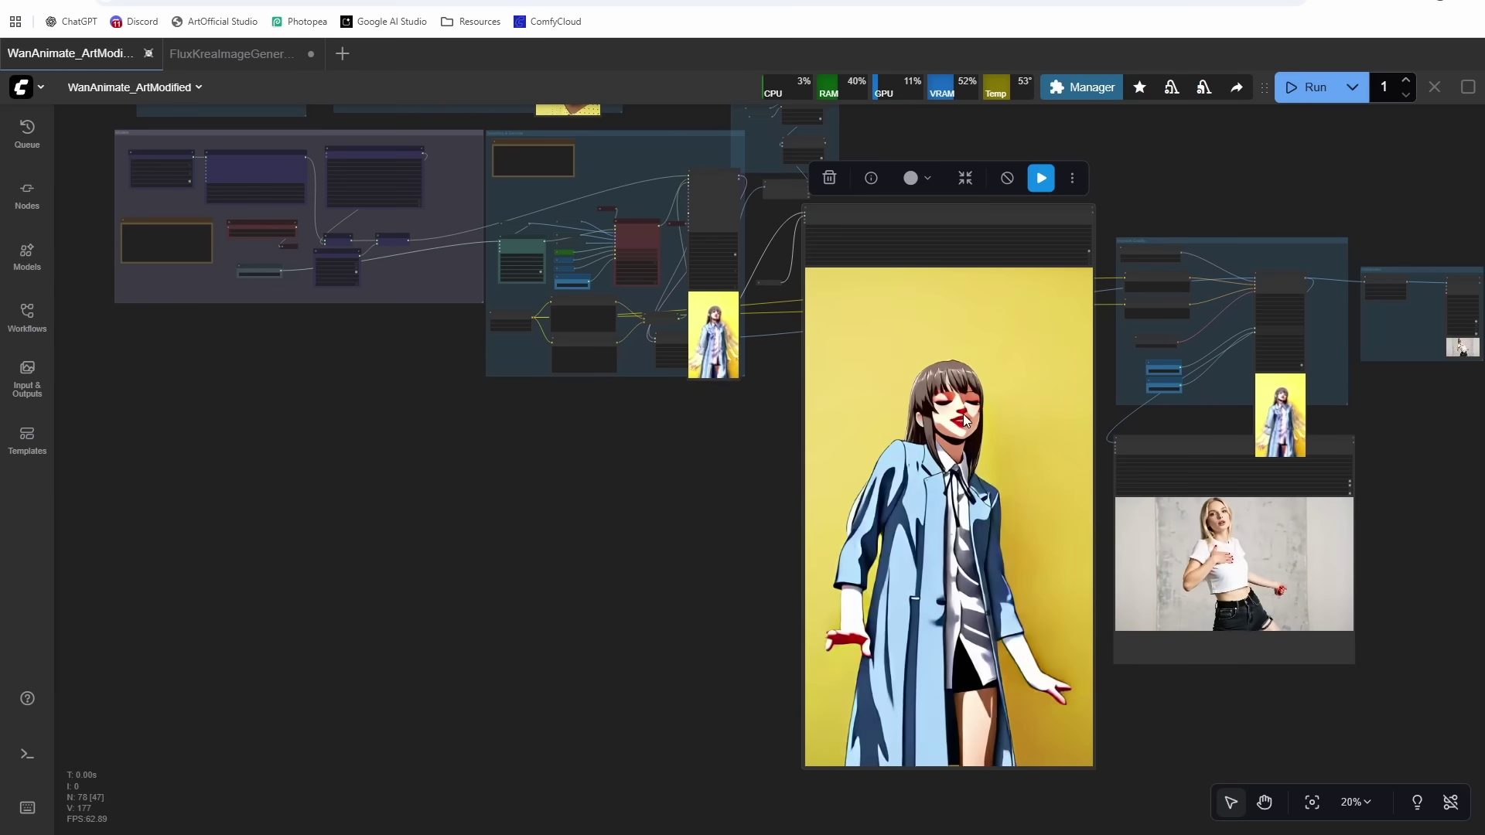
scroll(964, 416, down, 2)
scroll(963, 416, up, 5)
- Compare the anime reference image and the cropped face preview with the face in the generated video
drag(500, 417, 732, 776)
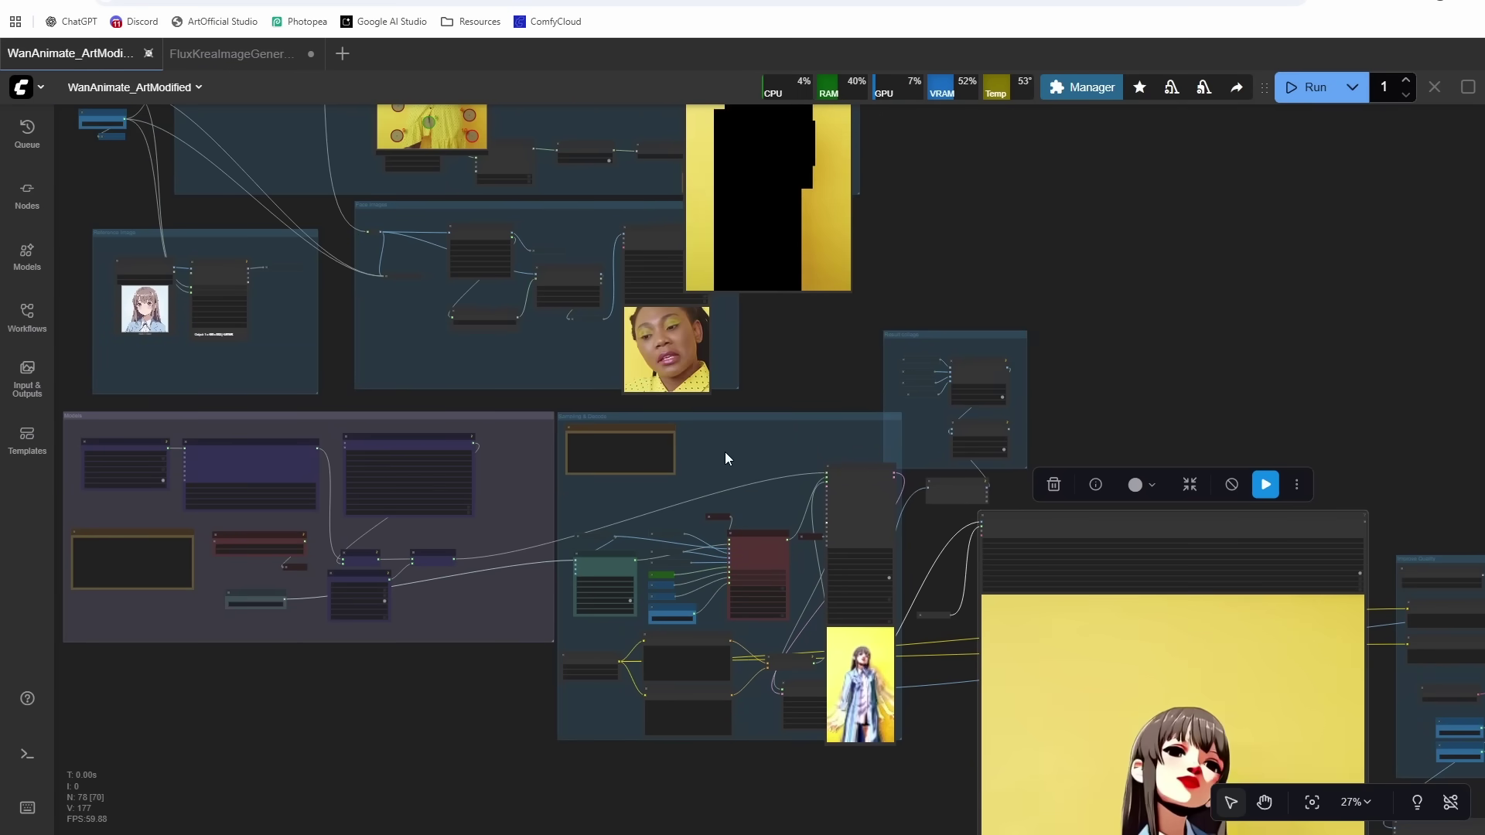
drag(726, 457, 834, 606)
scroll(264, 464, up, 5)
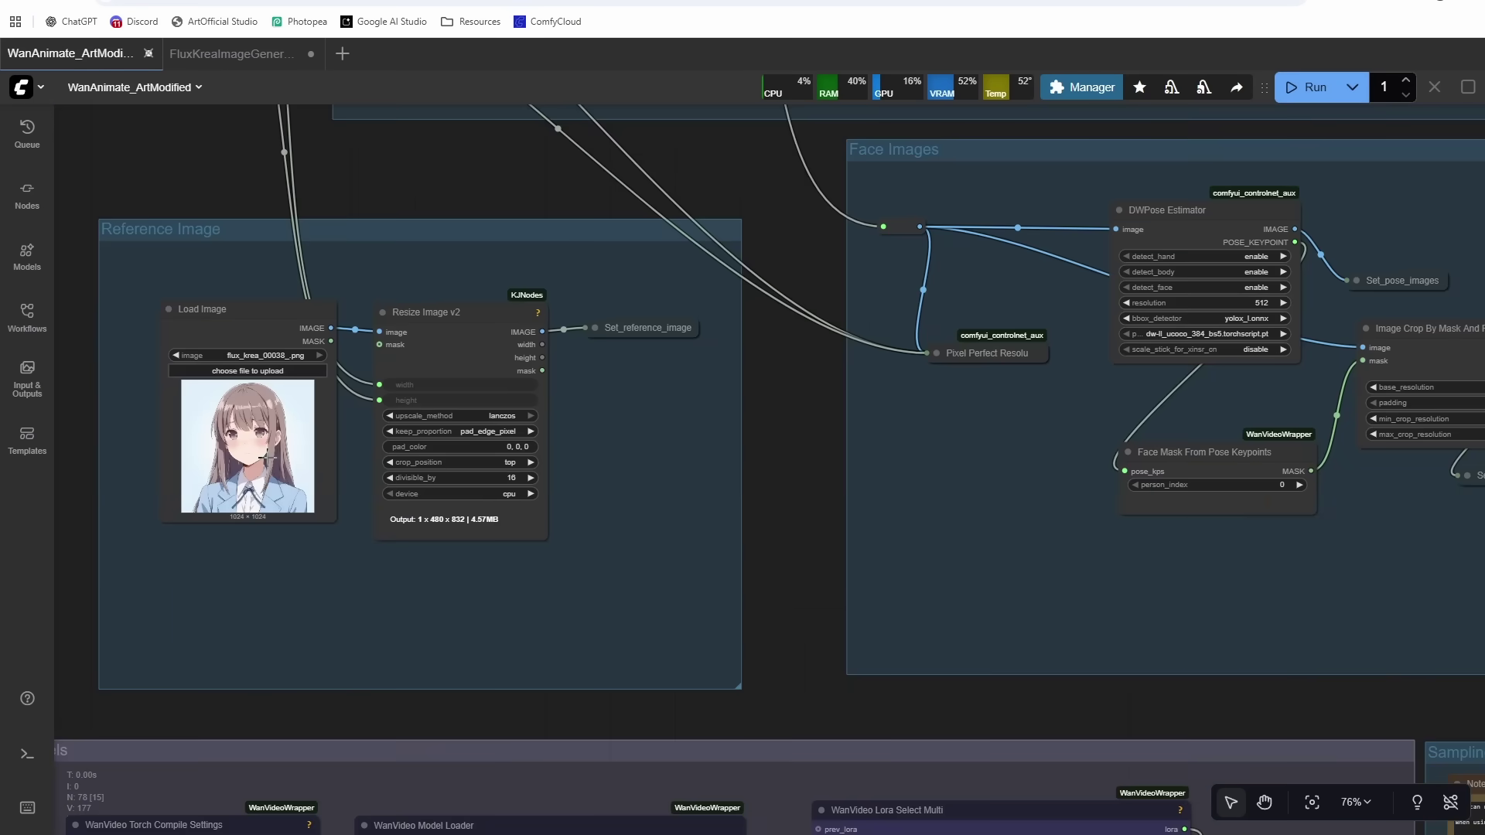
scroll(265, 465, down, 5)
scroll(264, 464, up, 1)
drag(541, 489, 391, 479)
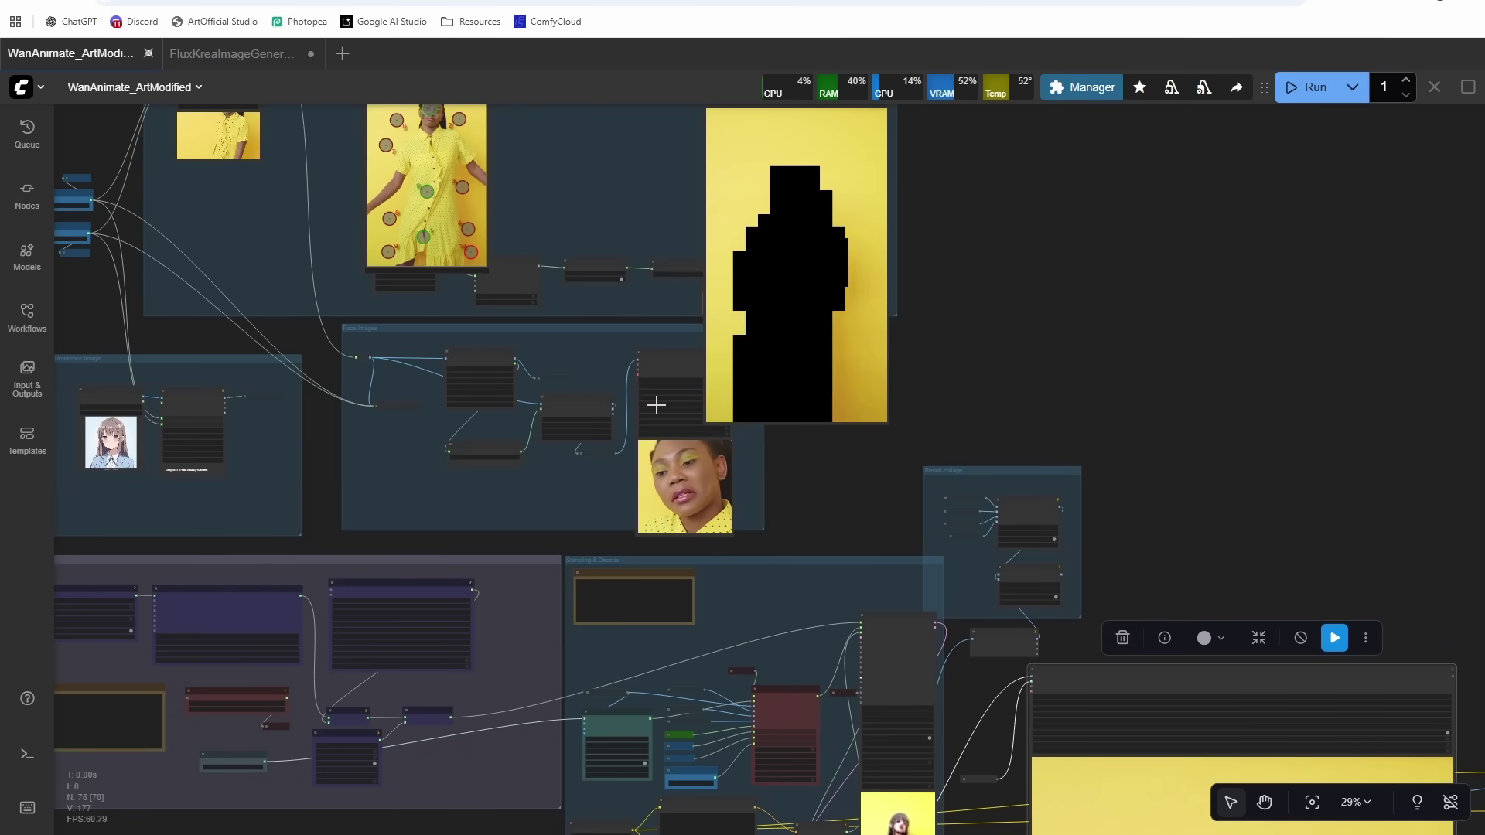
scroll(757, 463, down, 1)
drag(777, 478, 649, 283)
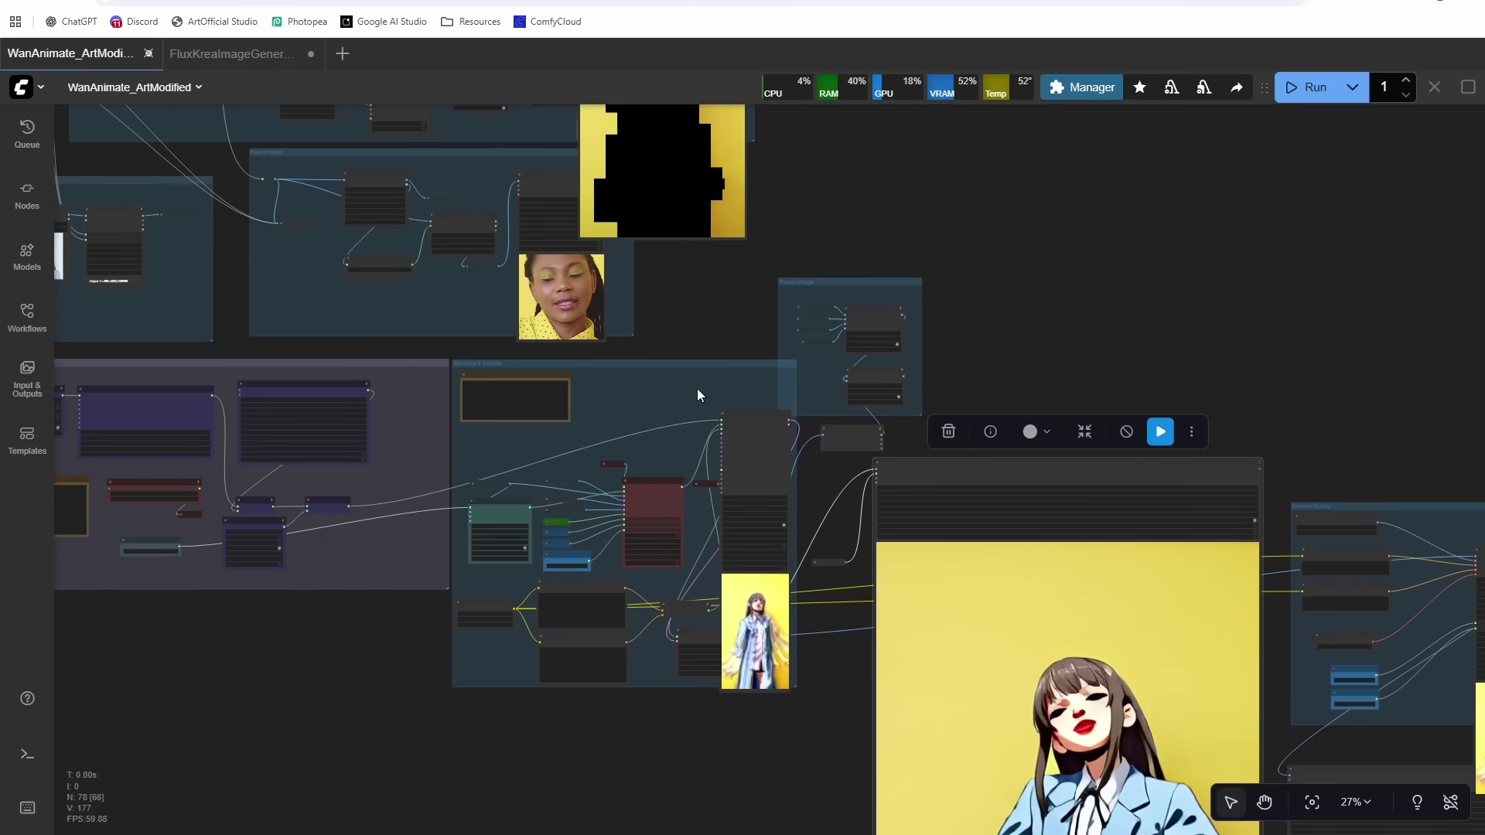
drag(1009, 608, 881, 254)
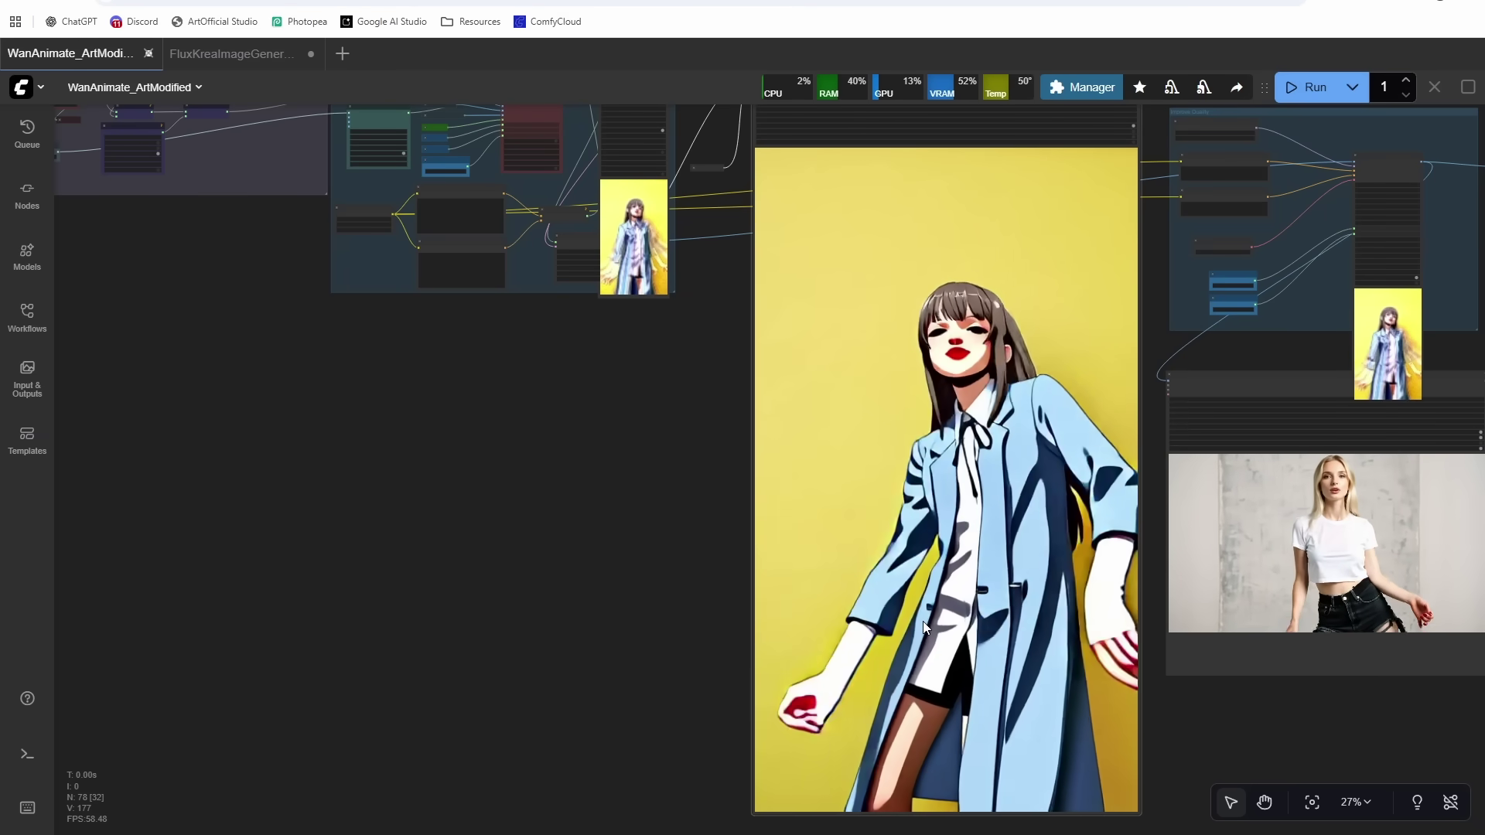
- Add an Ultimate SD Upscale node above the existing Ultimate SD Upscale (No Upscale) node of the Improve Quality group
drag(1337, 221, 1083, 320)
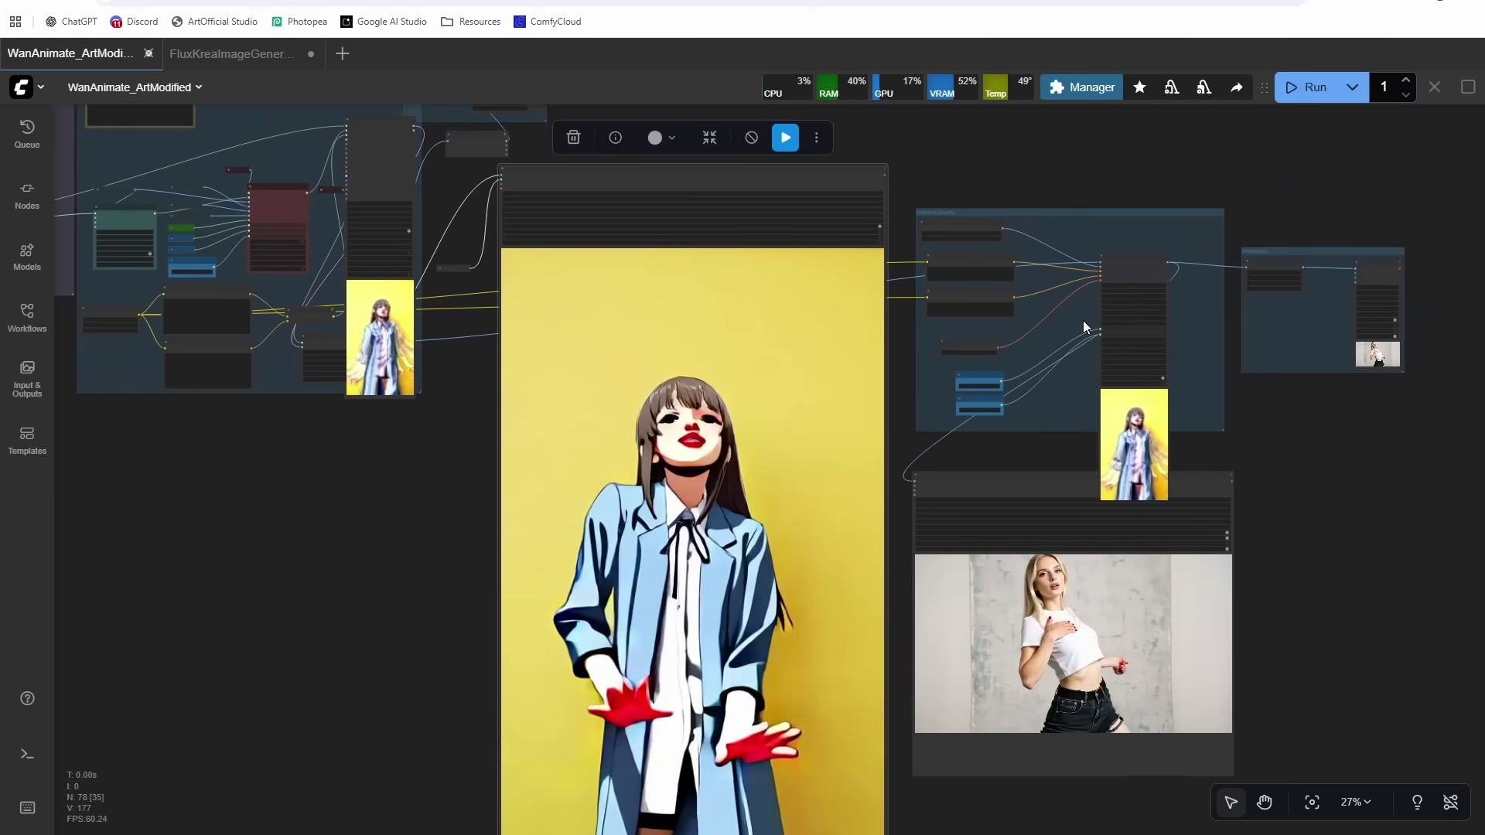
scroll(1106, 313, up, 9)
scroll(1183, 299, up, 1)
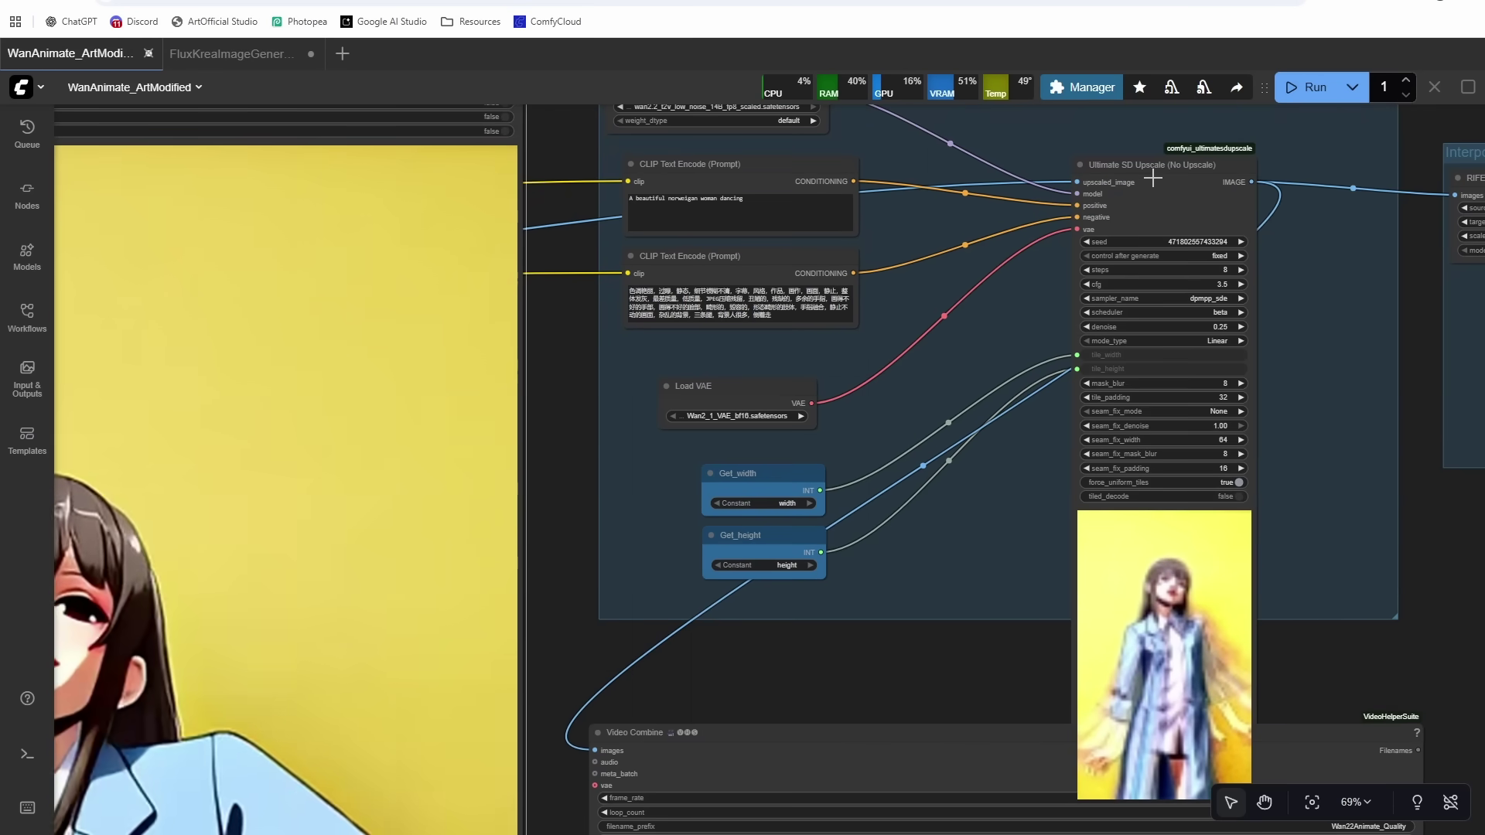
drag(1276, 309, 1287, 477)
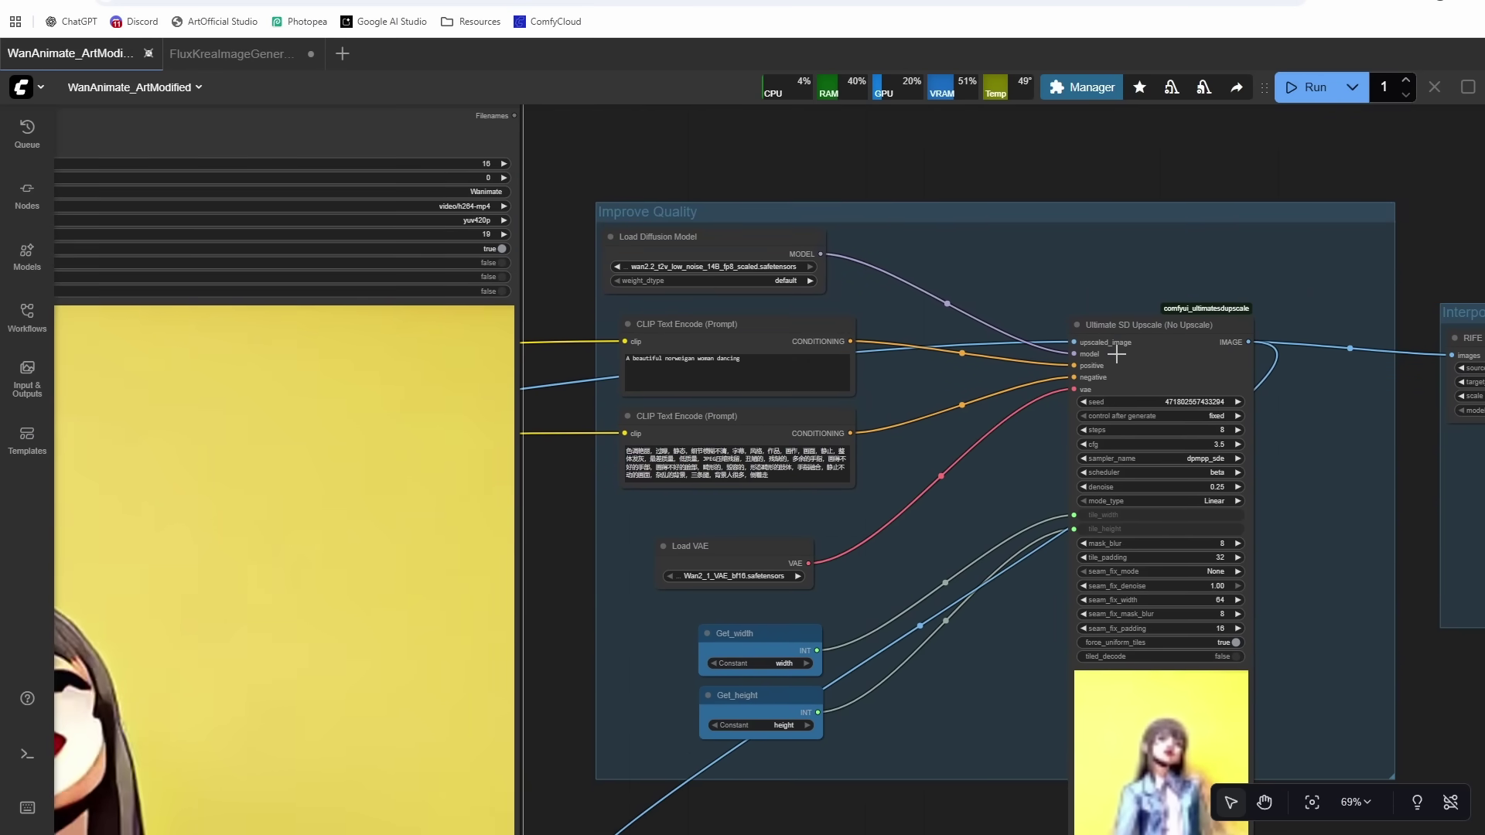
scroll(1099, 153, down, 2)
drag(1105, 182, 1124, 520)
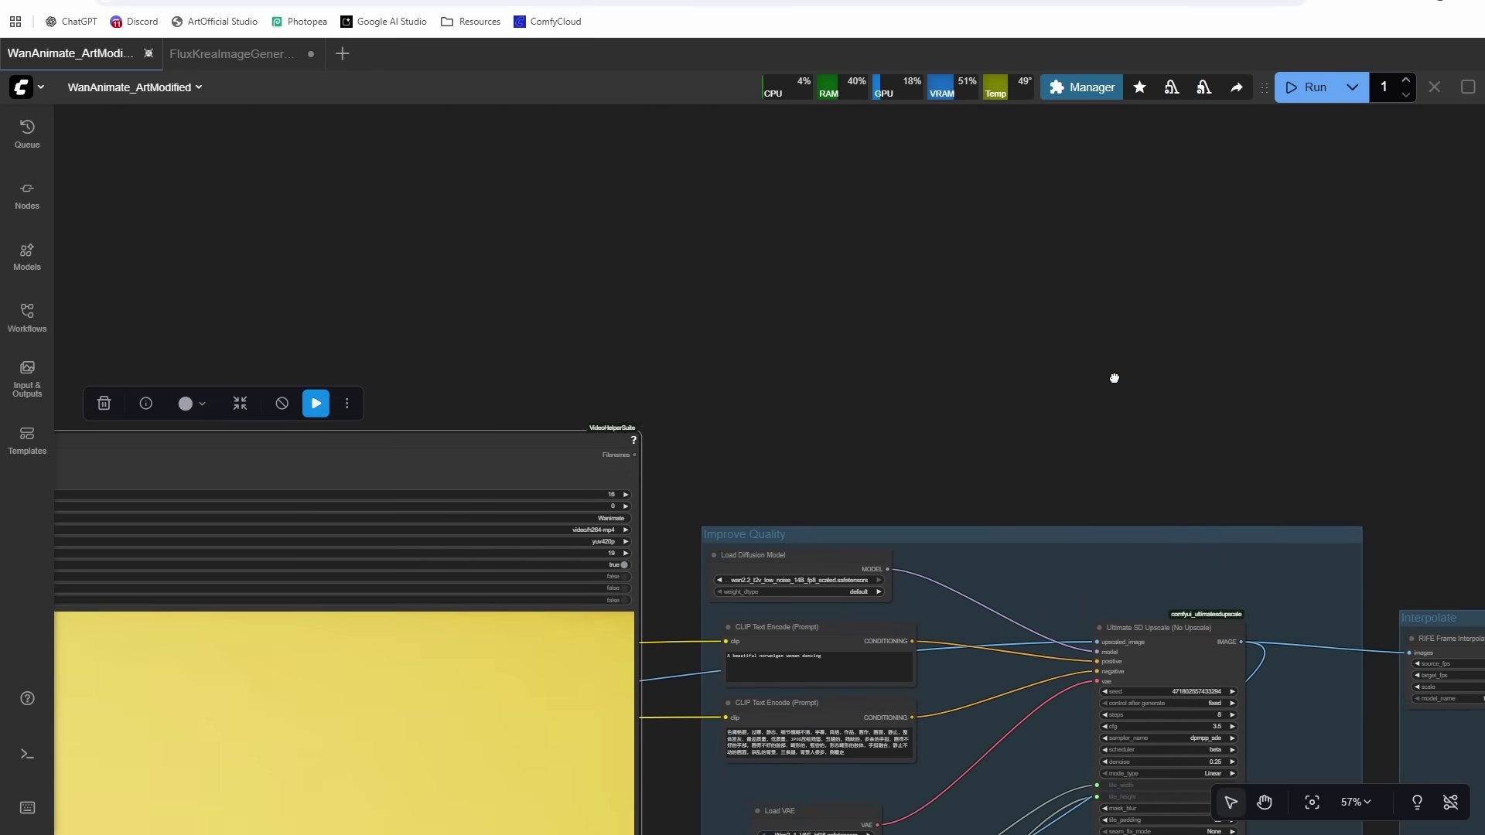
double_click(1116, 379)
text(ultimate s)
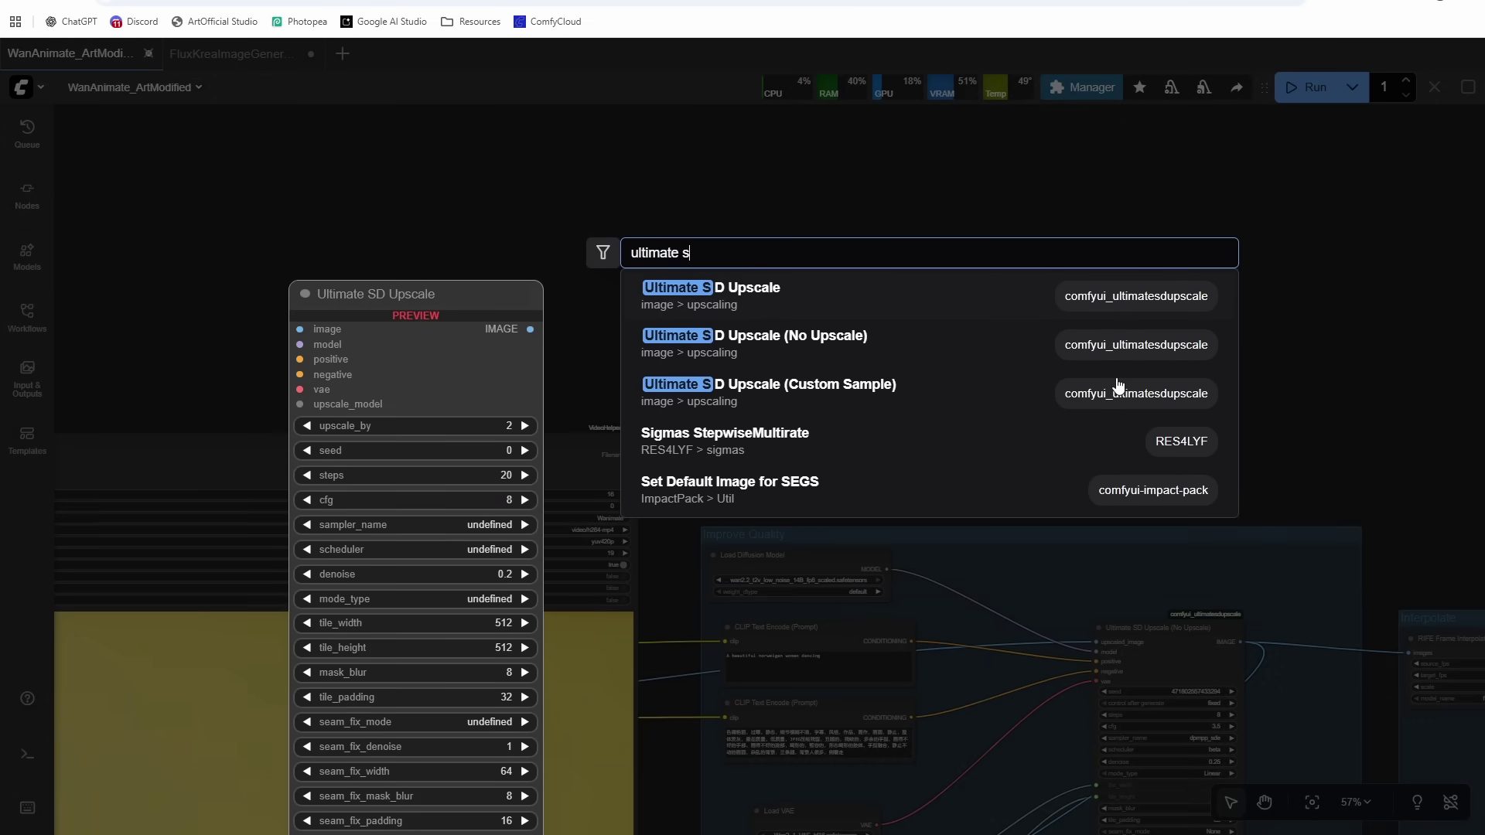
key(Return)
drag(1178, 434, 1164, 347)
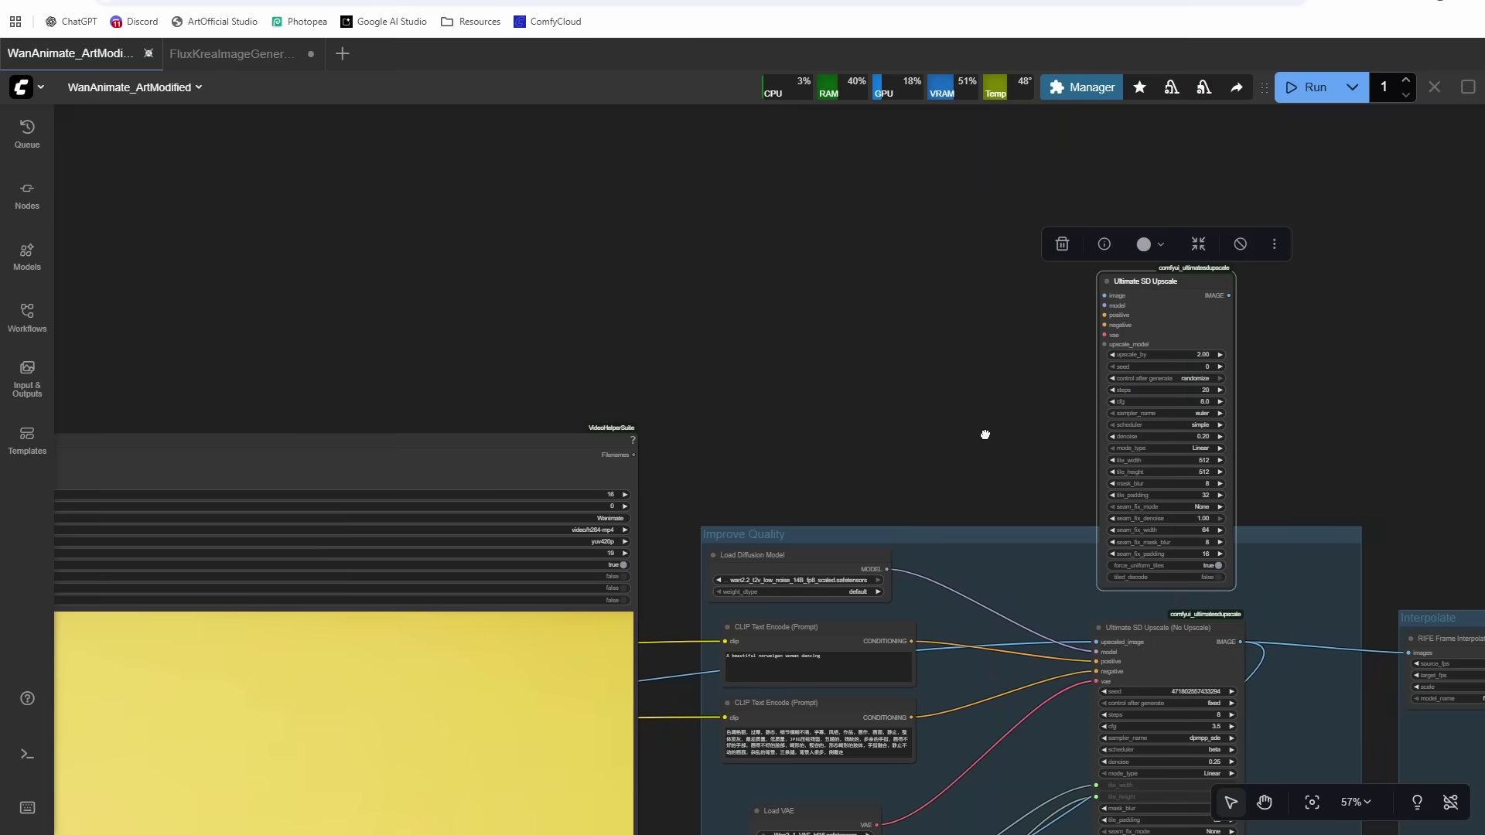
- Review the Improve Quality nodes, the background mask with its point selection, and the face and sampling groups
drag(985, 435, 957, 241)
drag(992, 403, 930, 357)
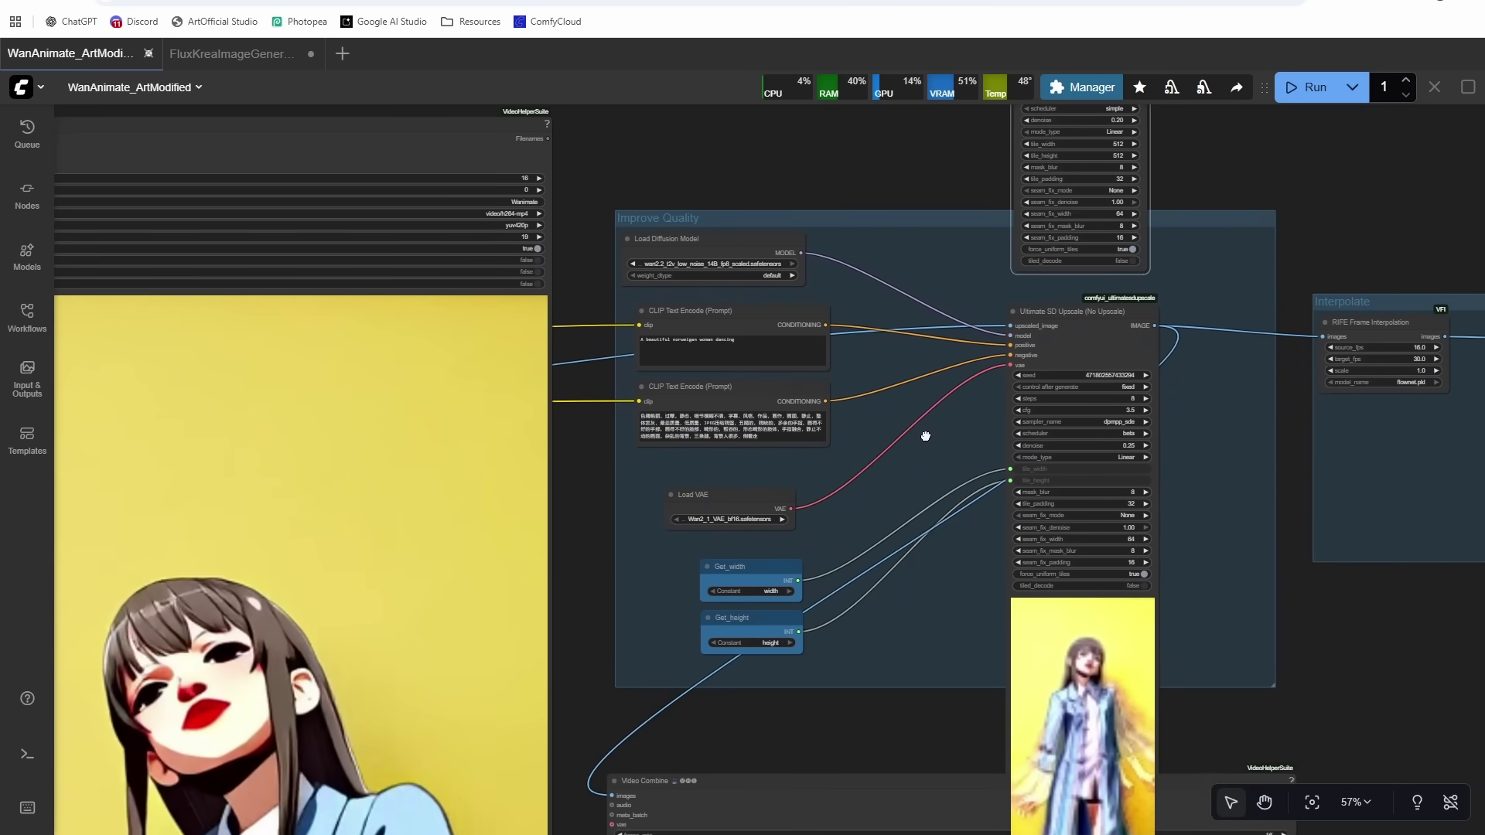
scroll(926, 454, down, 2)
scroll(1171, 486, down, 6)
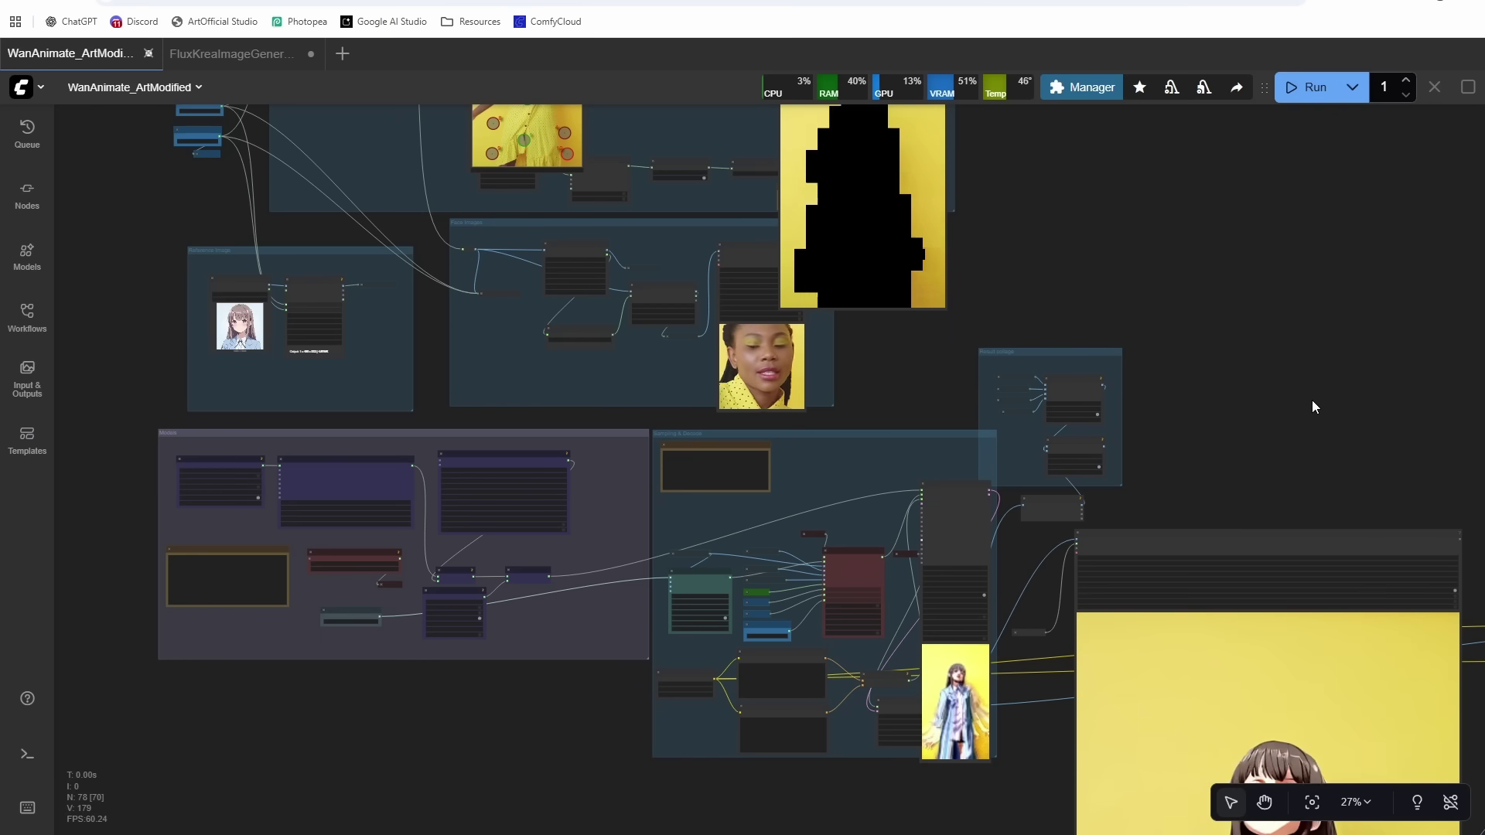
drag(1172, 254, 1240, 387)
scroll(1237, 389, up, 4)
drag(1156, 369, 1442, 509)
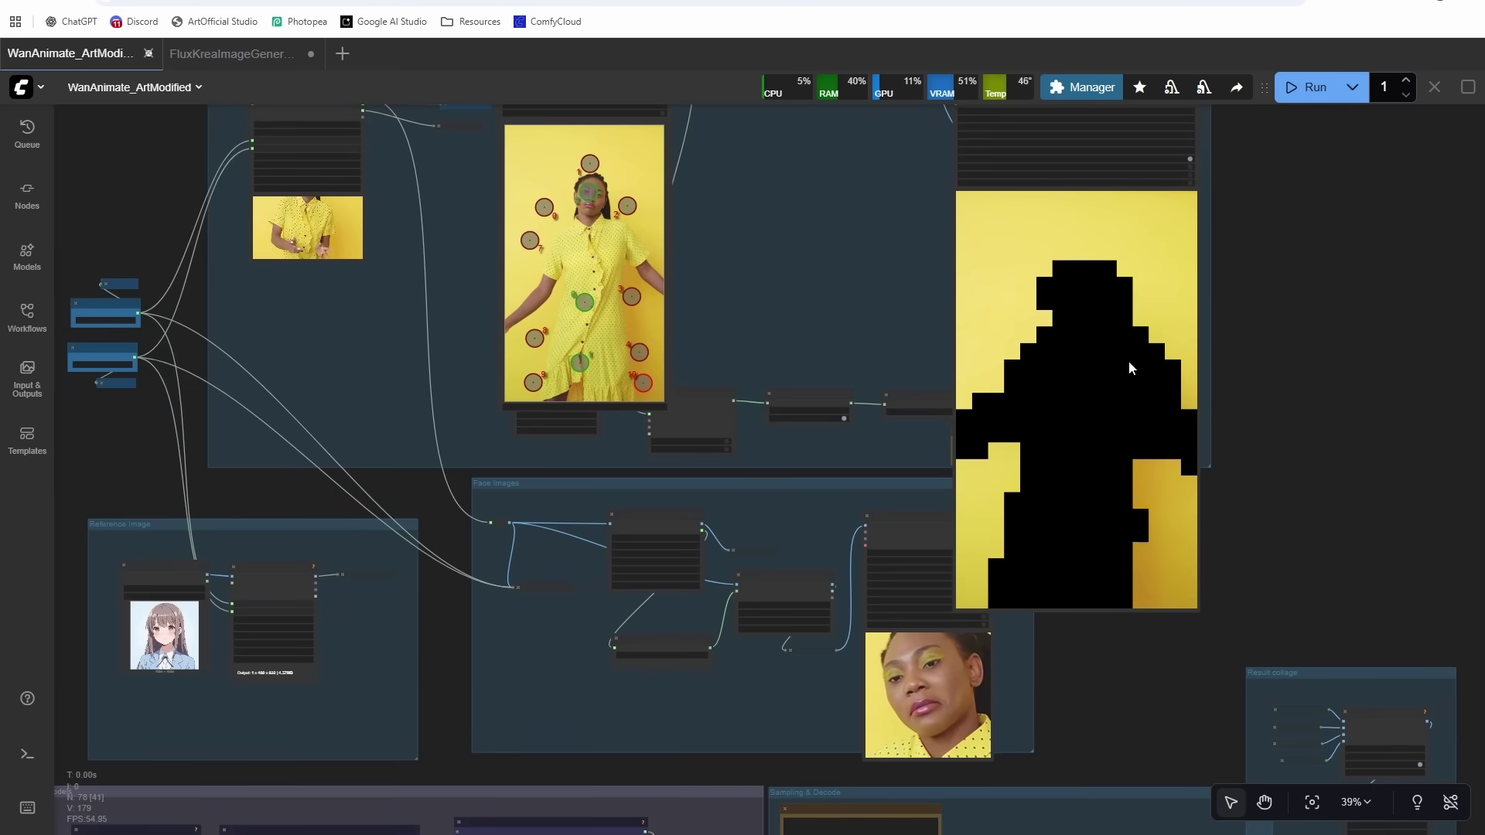
scroll(881, 276, down, 2)
drag(880, 277, 866, 173)
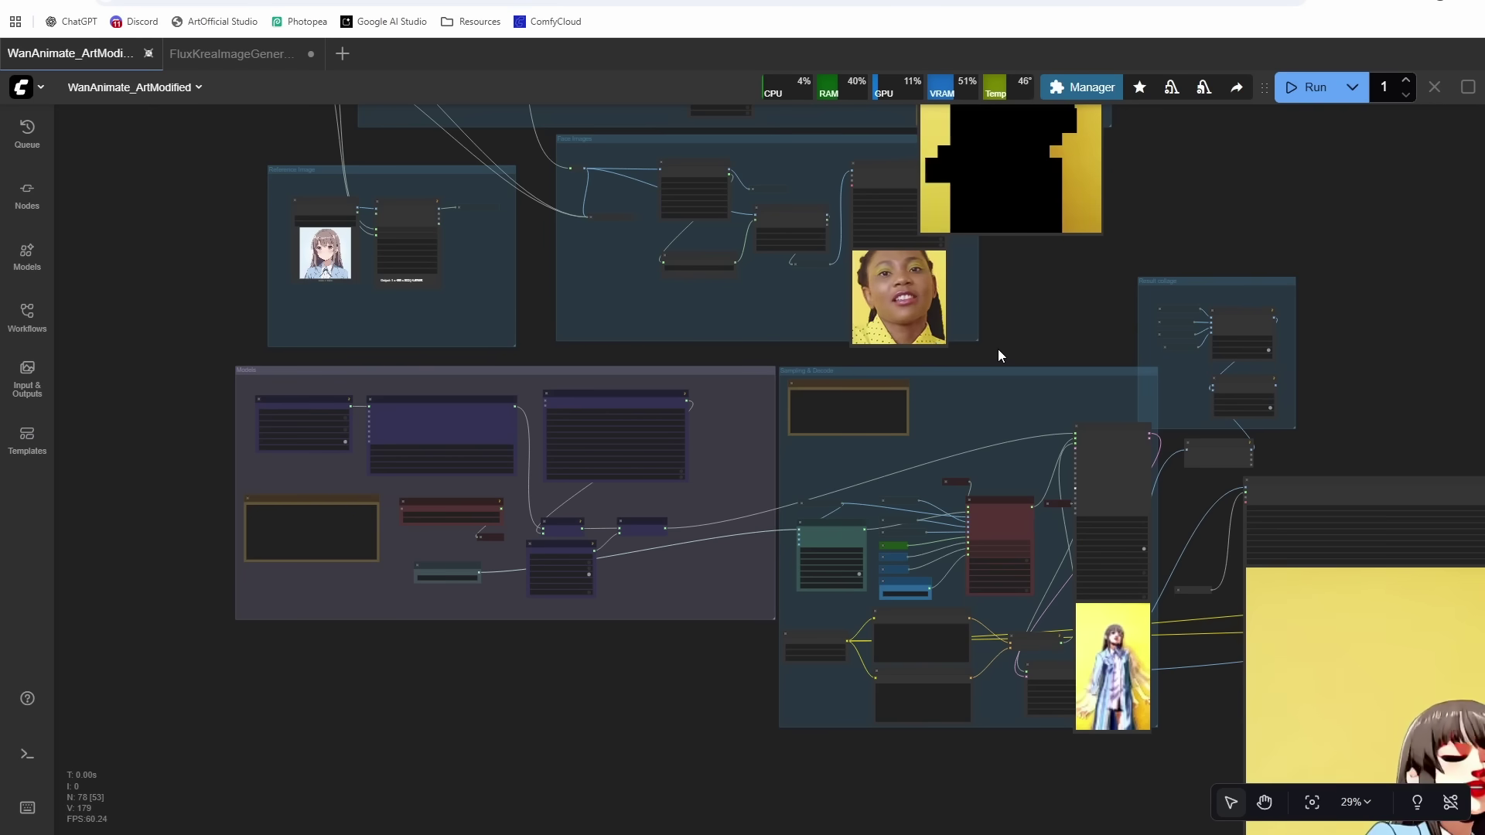